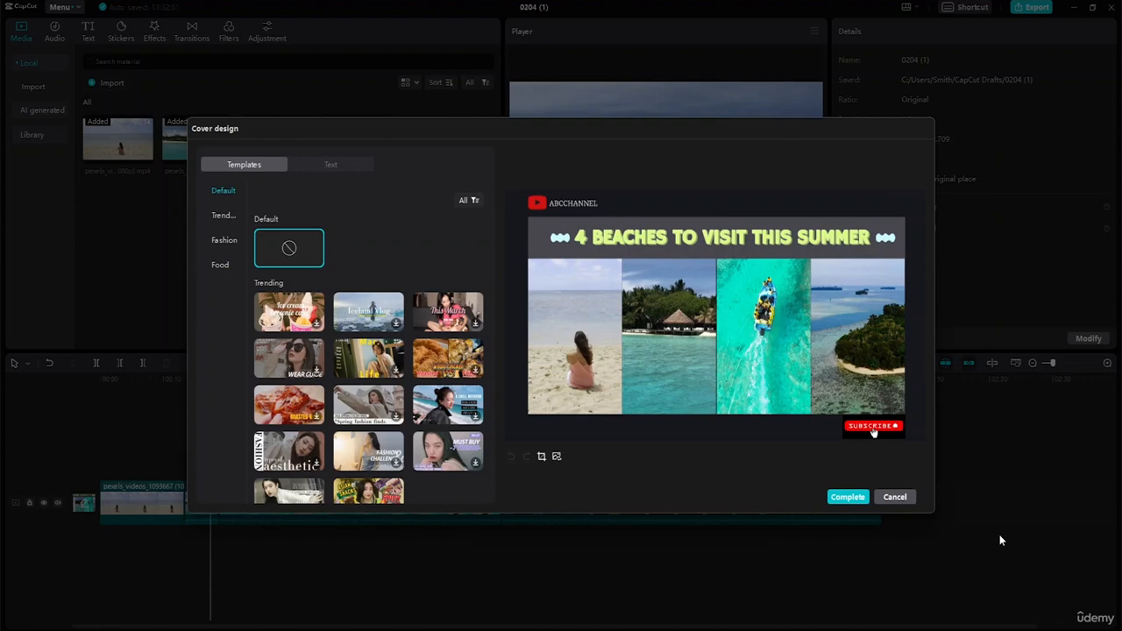
- Leave the cover design without changes and trim the first two timeline clips to about 5 seconds each
left_click(901, 501)
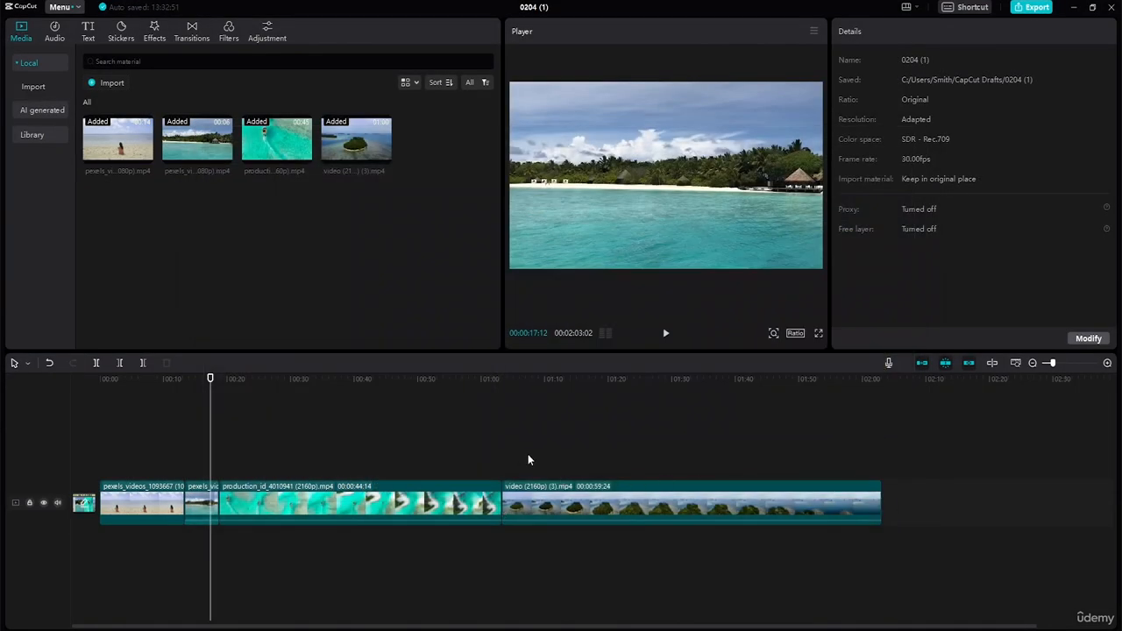
left_click(127, 514)
left_click_drag(185, 502, 131, 485)
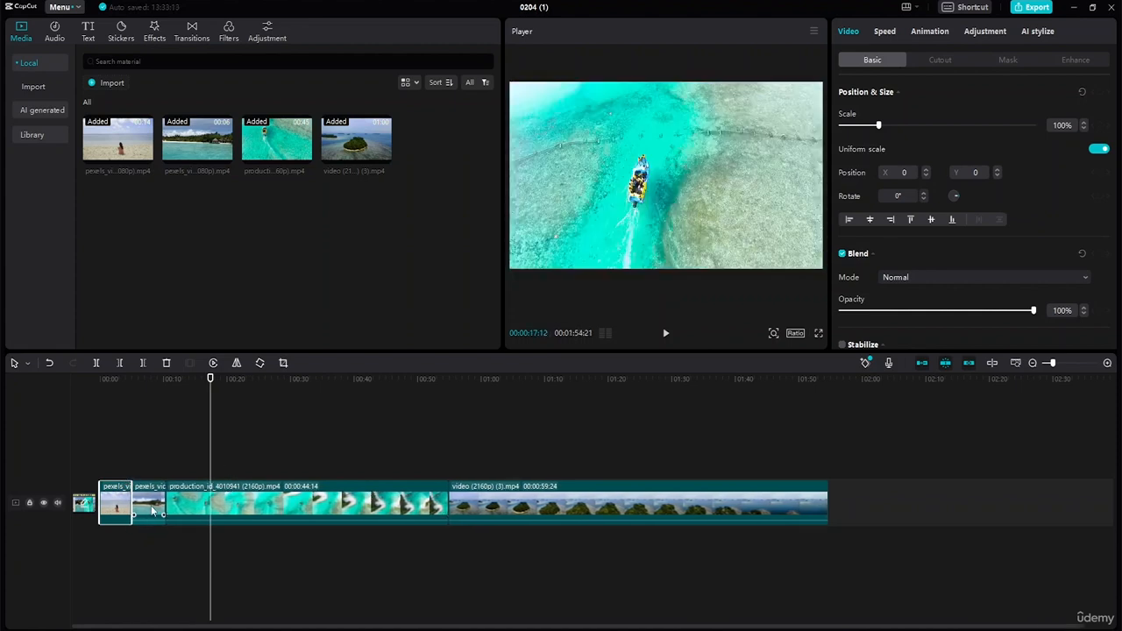
left_click(160, 506)
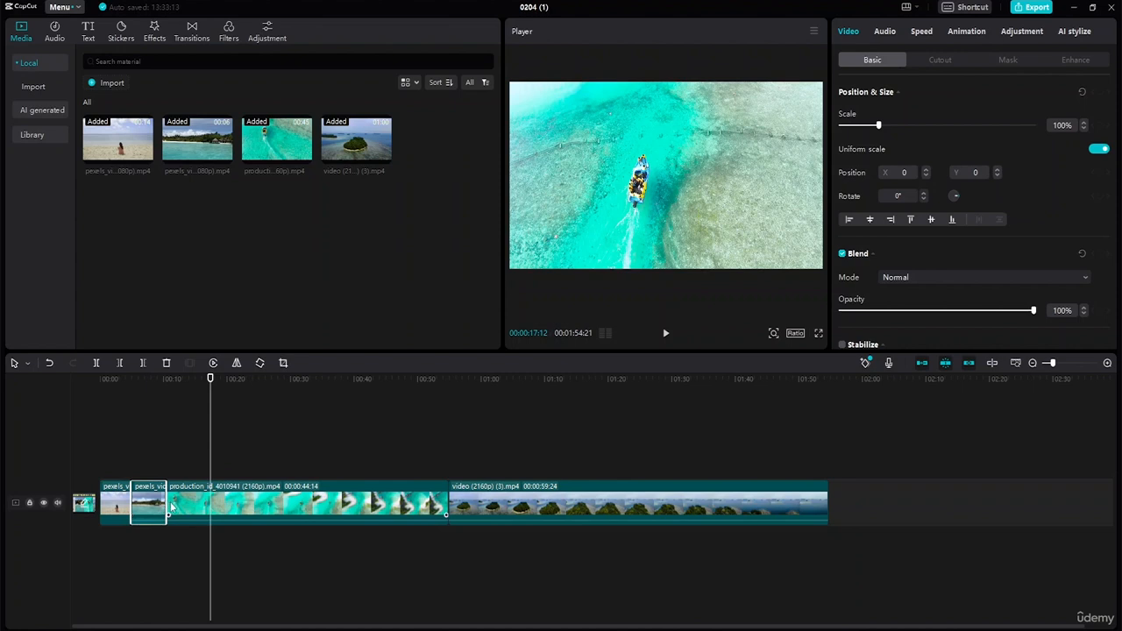
left_click_drag(165, 501, 158, 501)
- Trim the third clip (boat) and the fourth clip (island) to about 5 seconds each
left_click(419, 517)
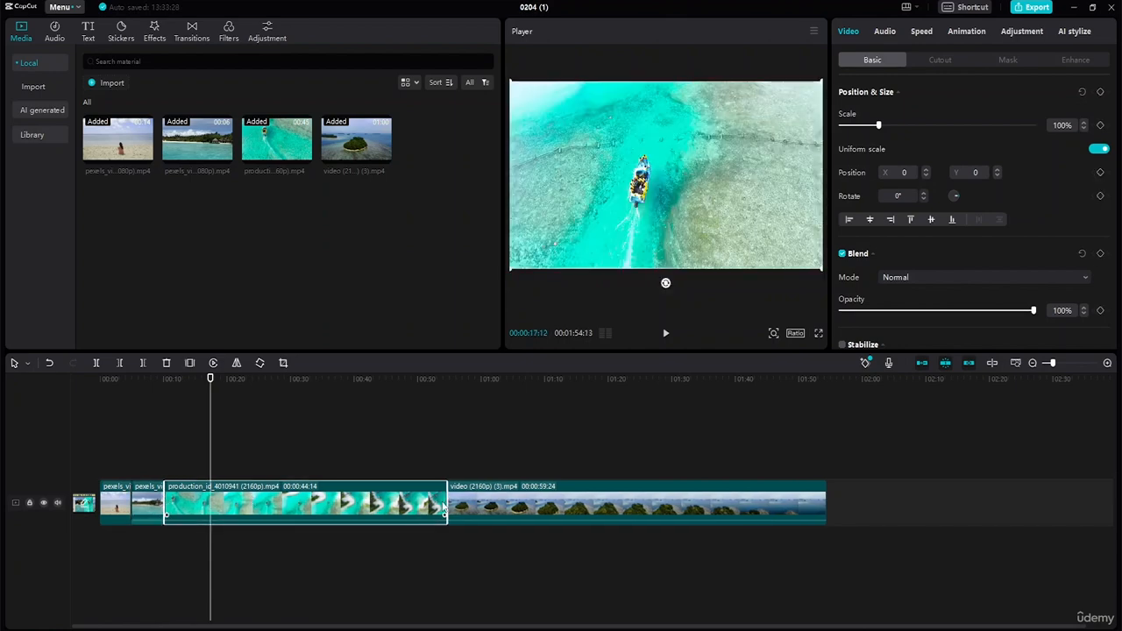
left_click_drag(443, 501, 189, 501)
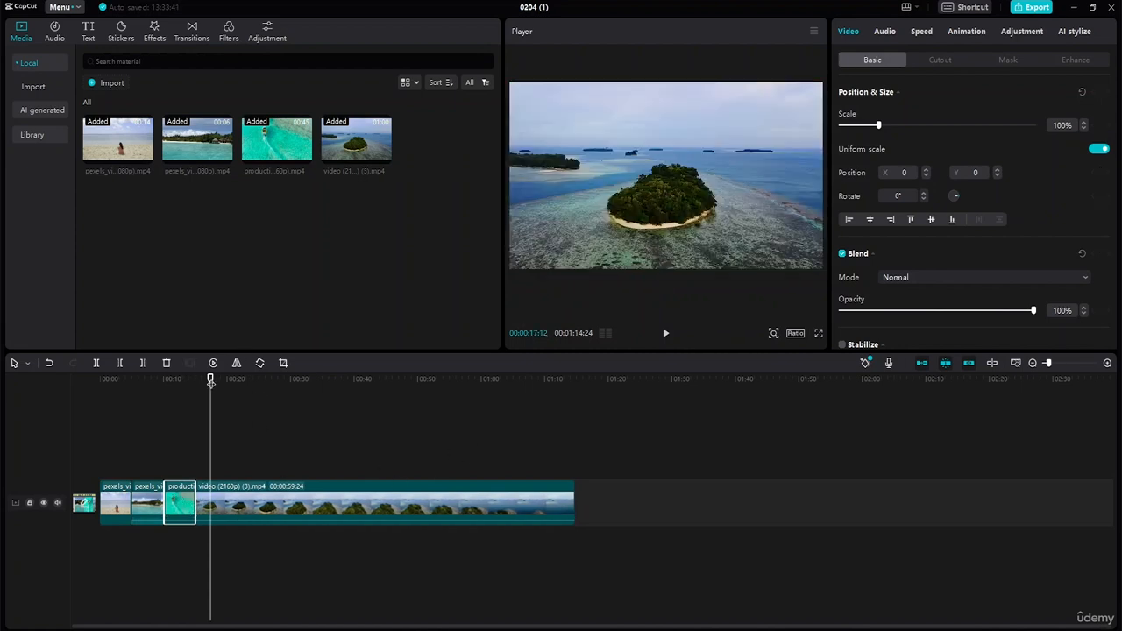
left_click(272, 503)
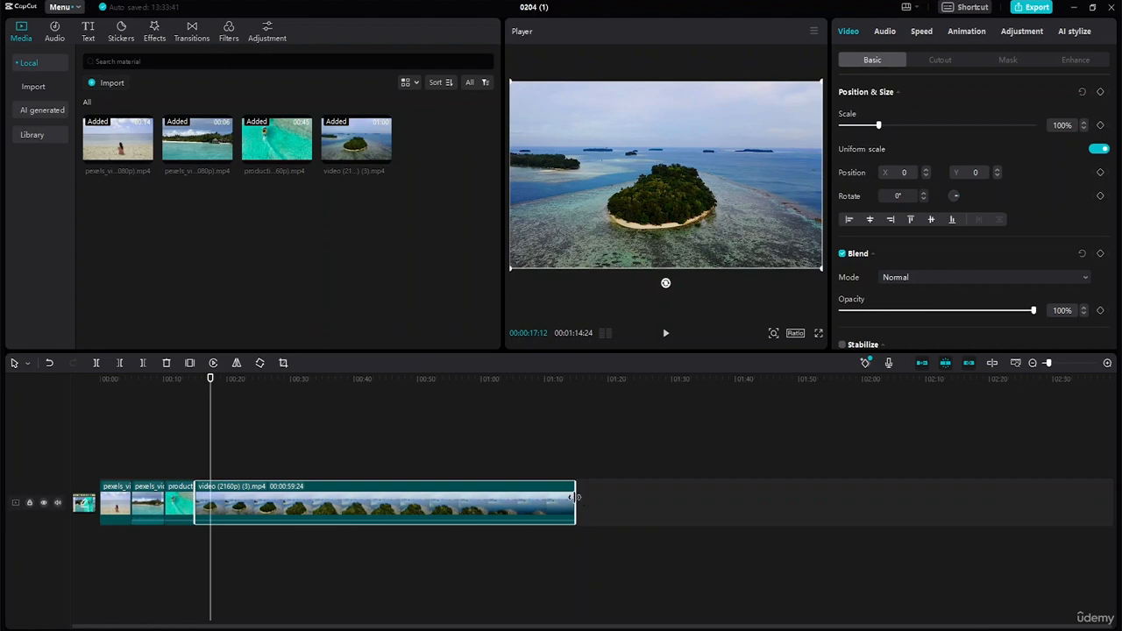
left_click_drag(575, 497, 228, 498)
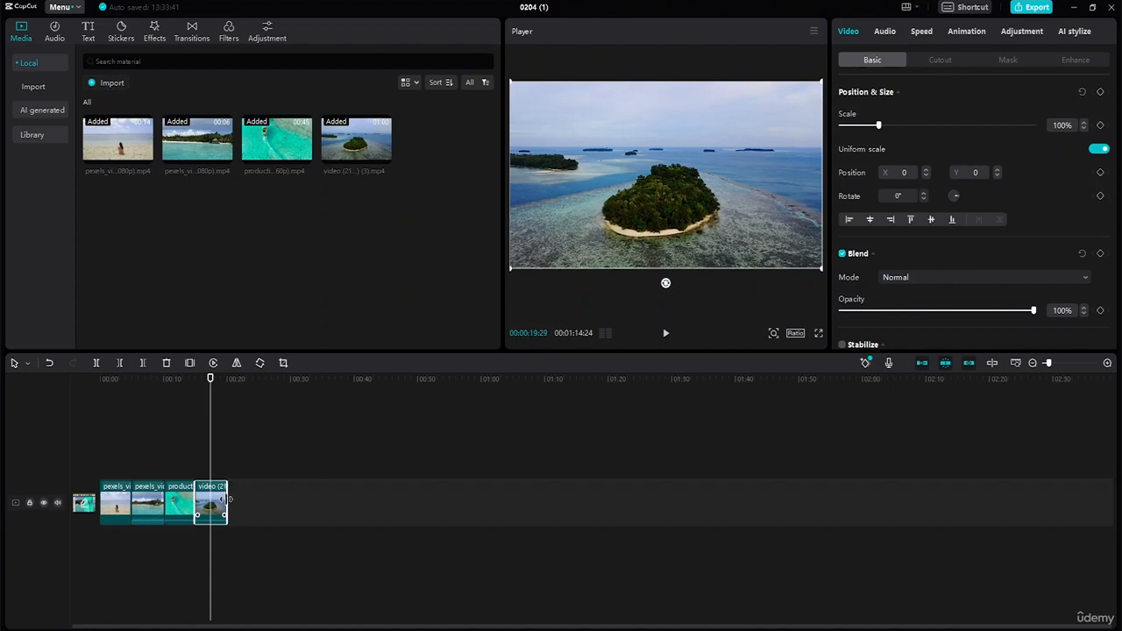
left_click_drag(227, 499, 227, 499)
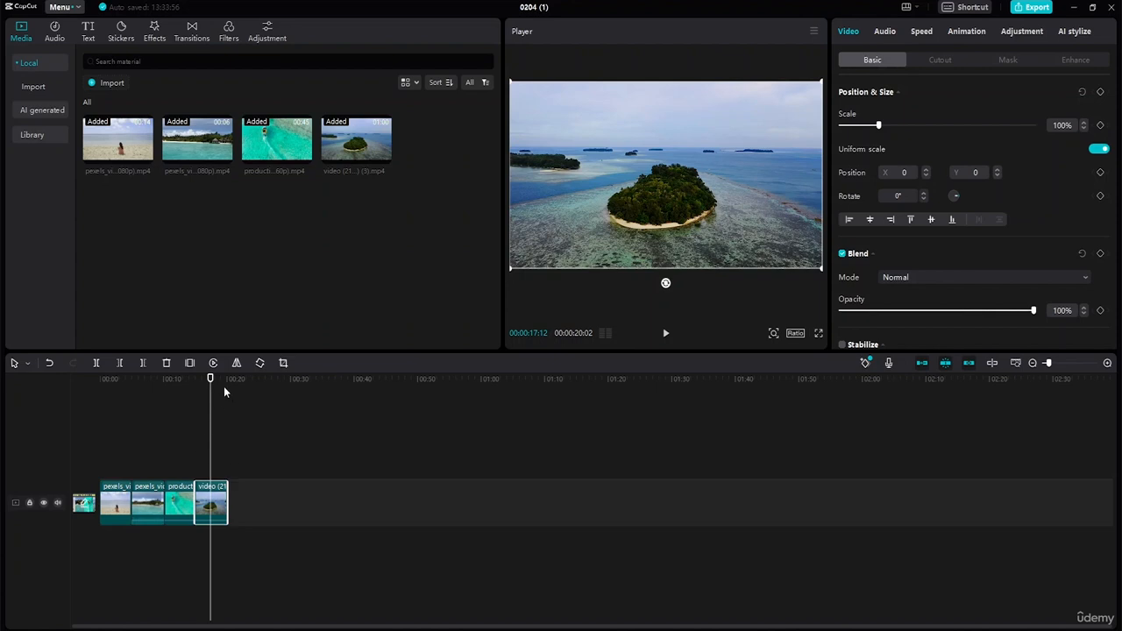
left_click_drag(209, 379, 233, 381)
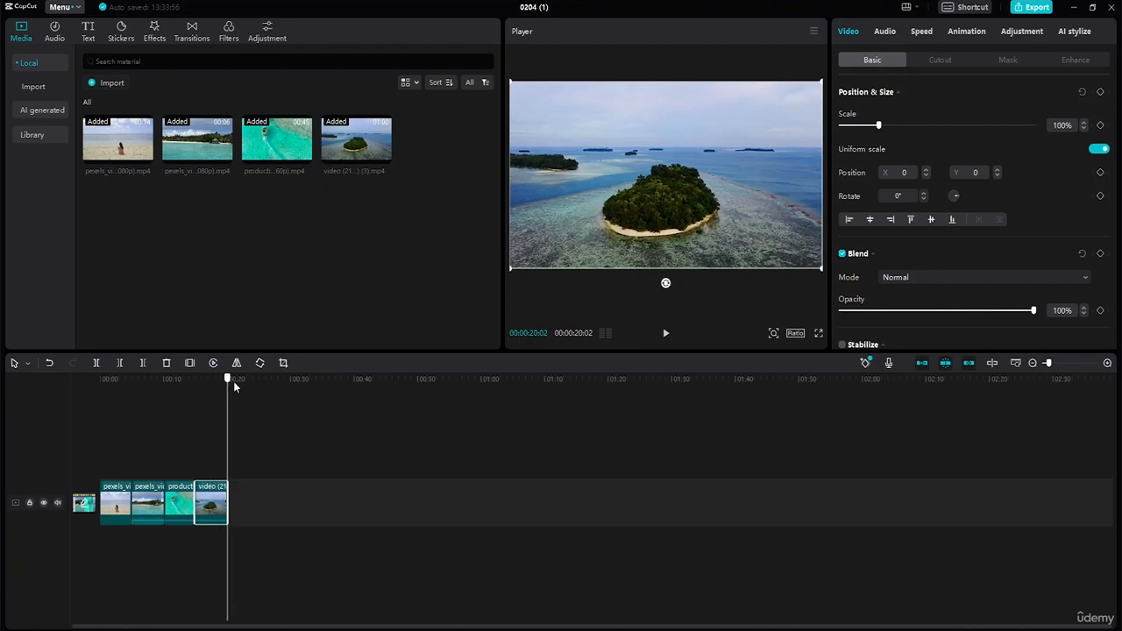
key("Home")
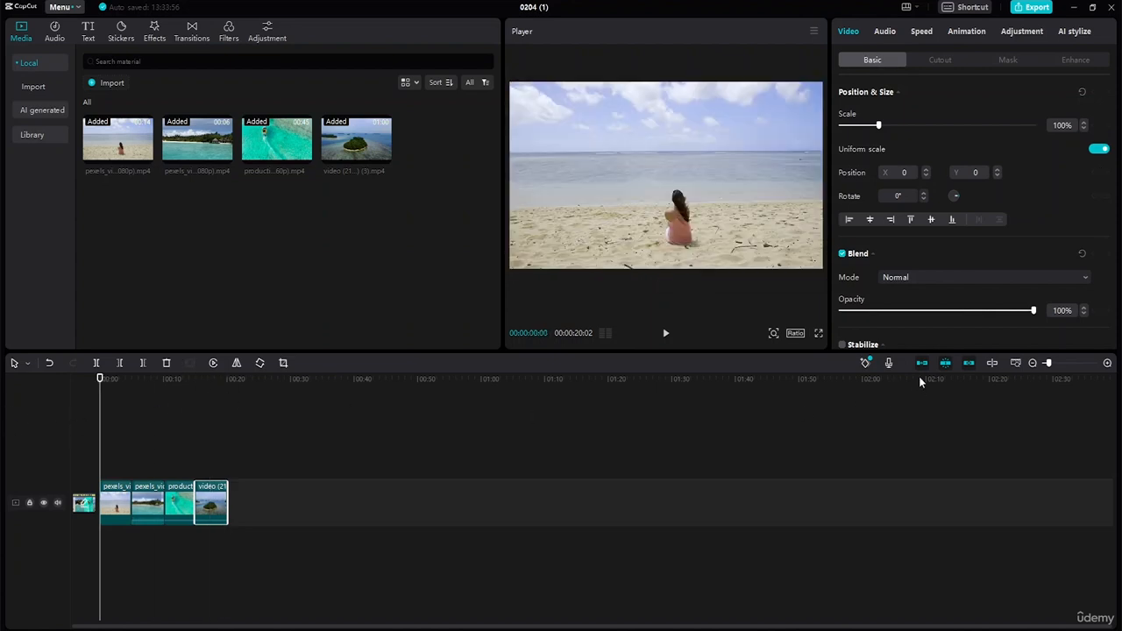
left_click(1026, 362)
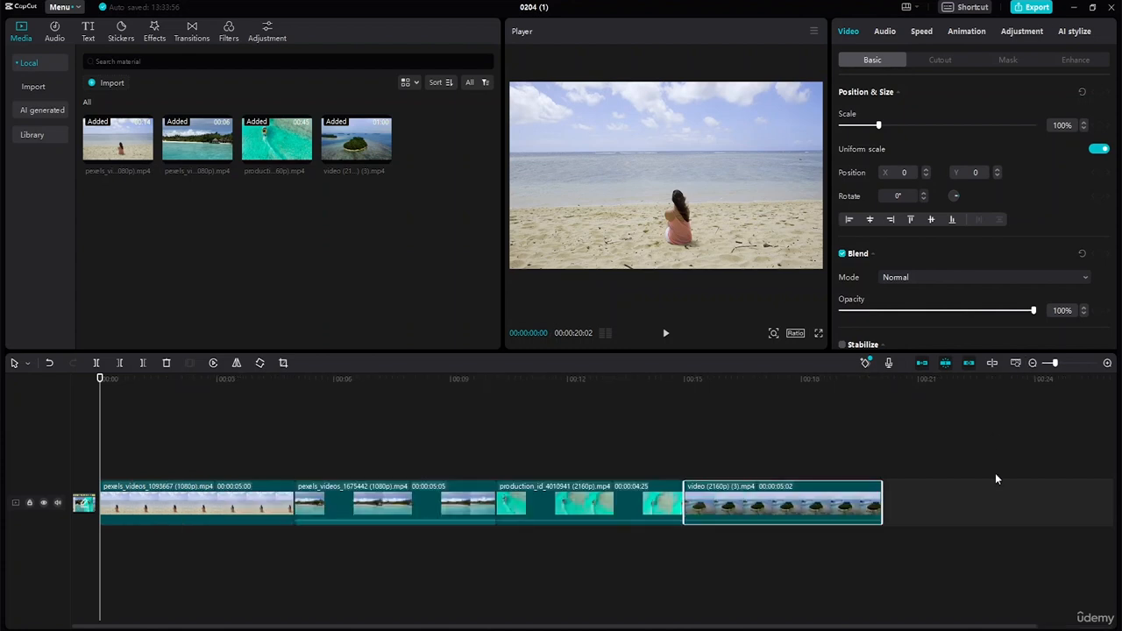
left_click(1056, 512)
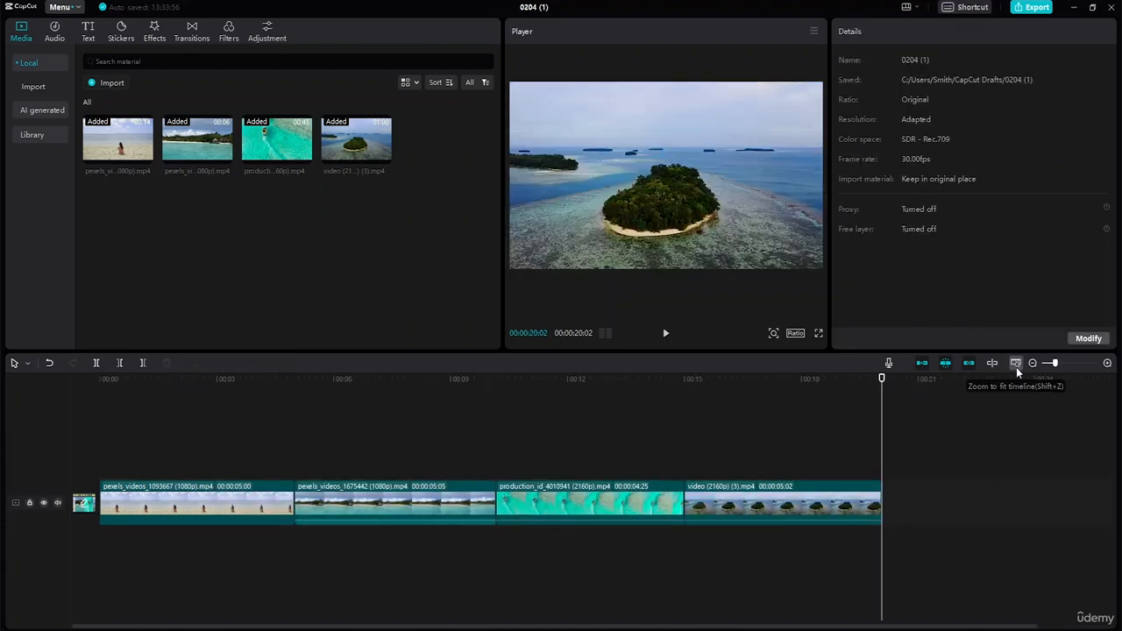
- Preview several Life filters on the first beach clip and apply the Reindeer filter to it
left_click(191, 516)
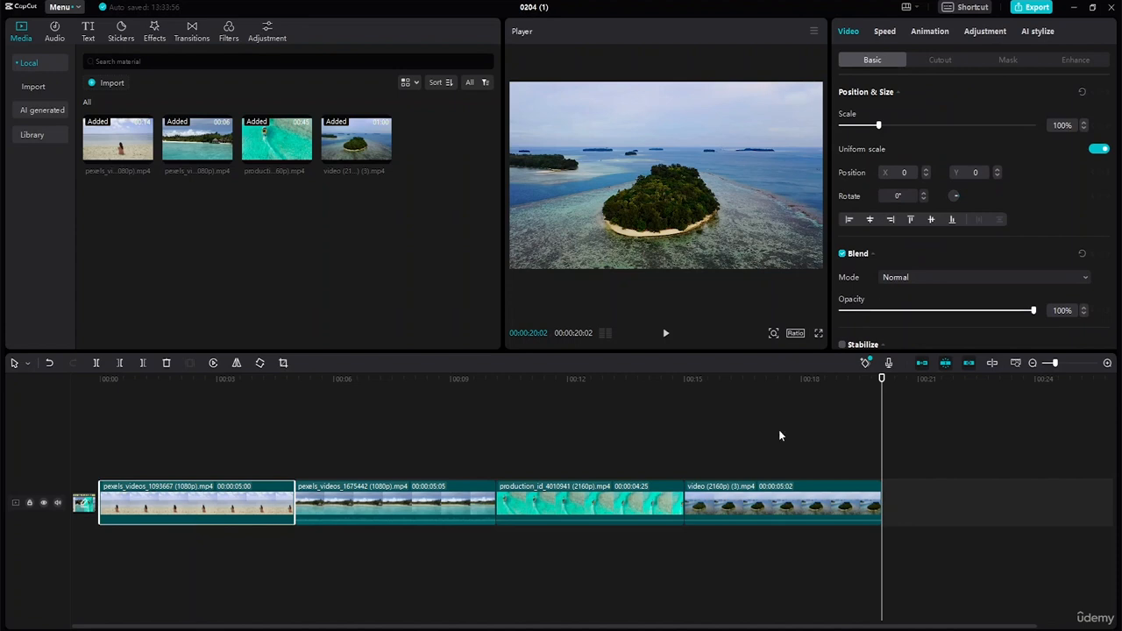
left_click_drag(881, 387, 165, 448)
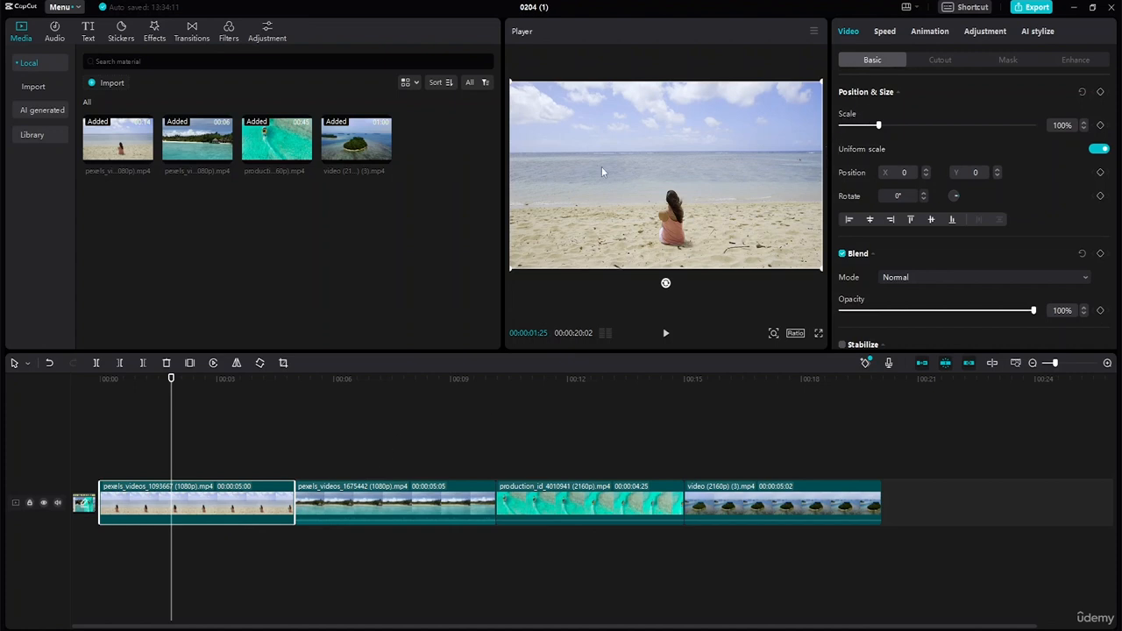
left_click(155, 35)
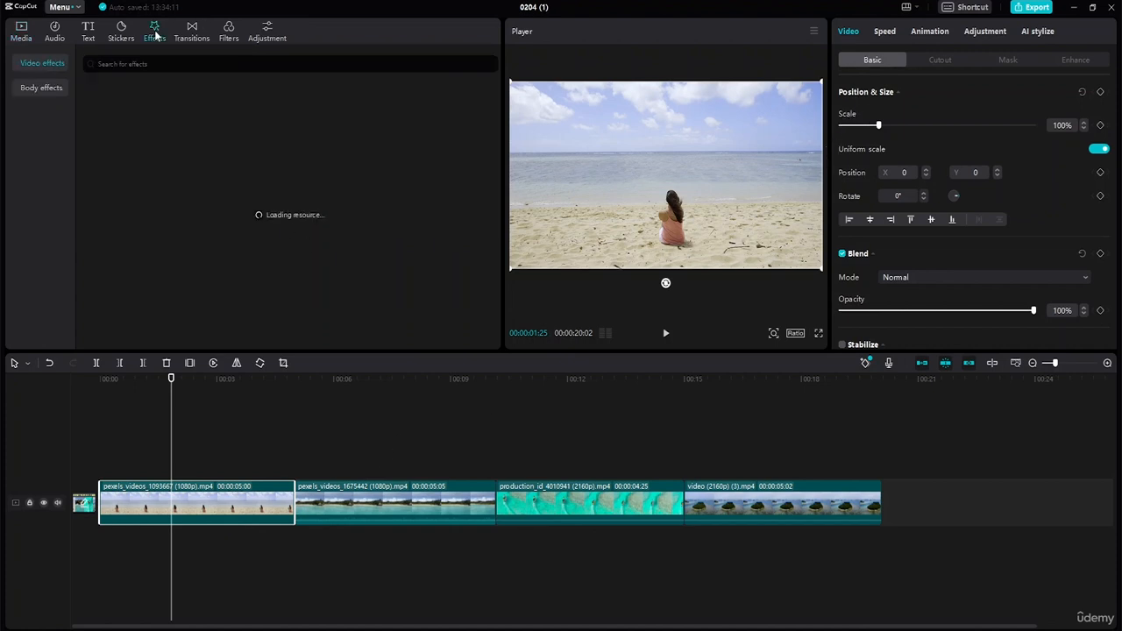
left_click(223, 39)
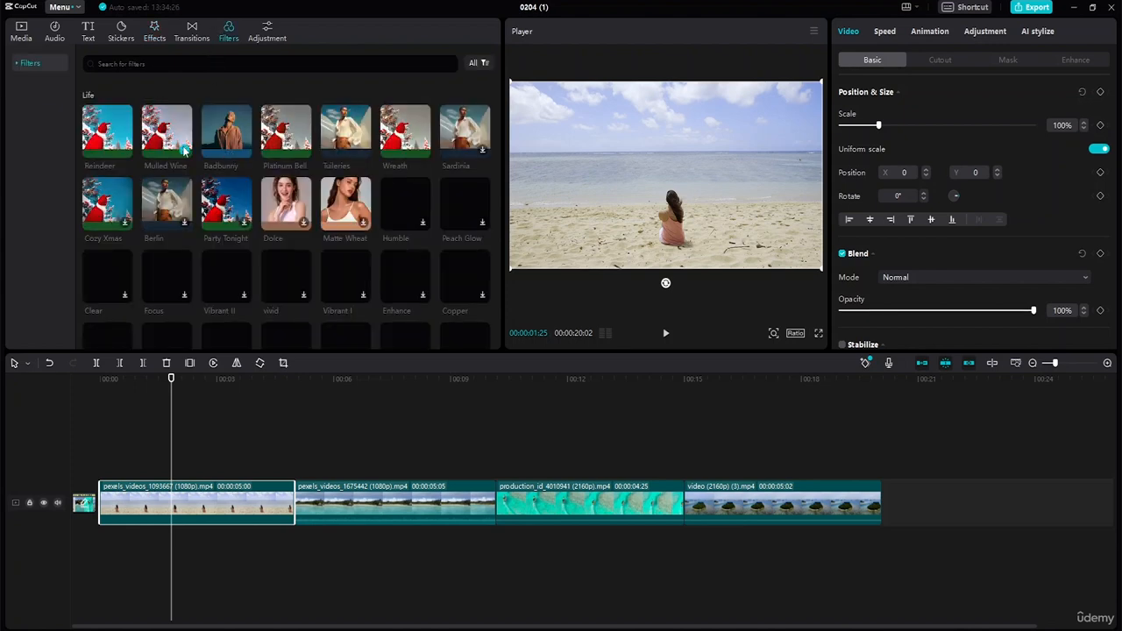
left_click(167, 132)
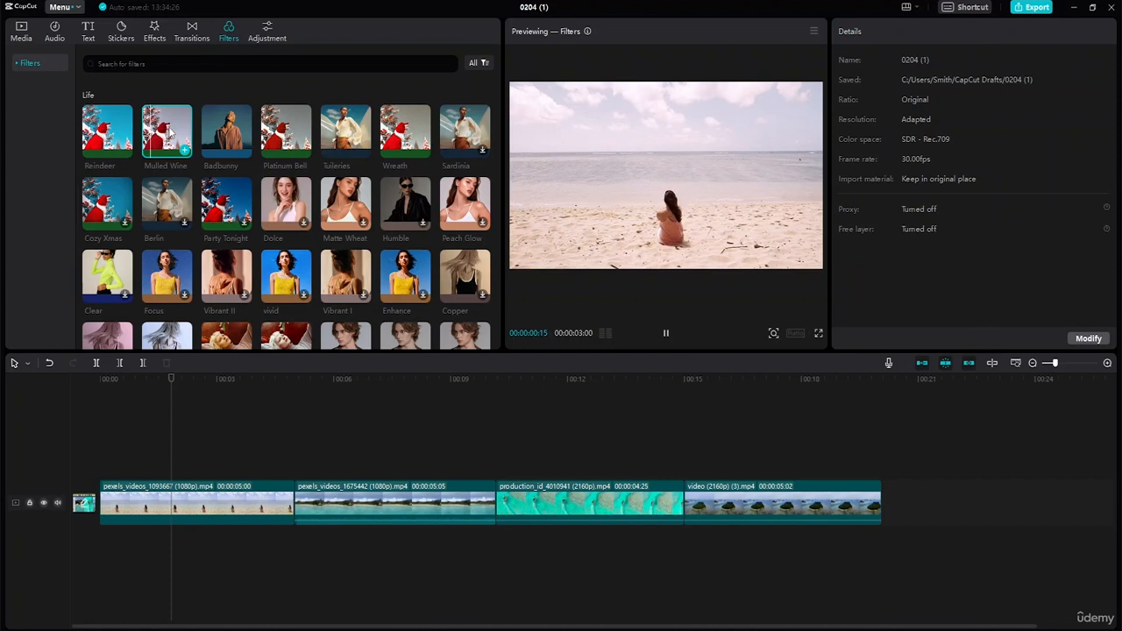
left_click(247, 116)
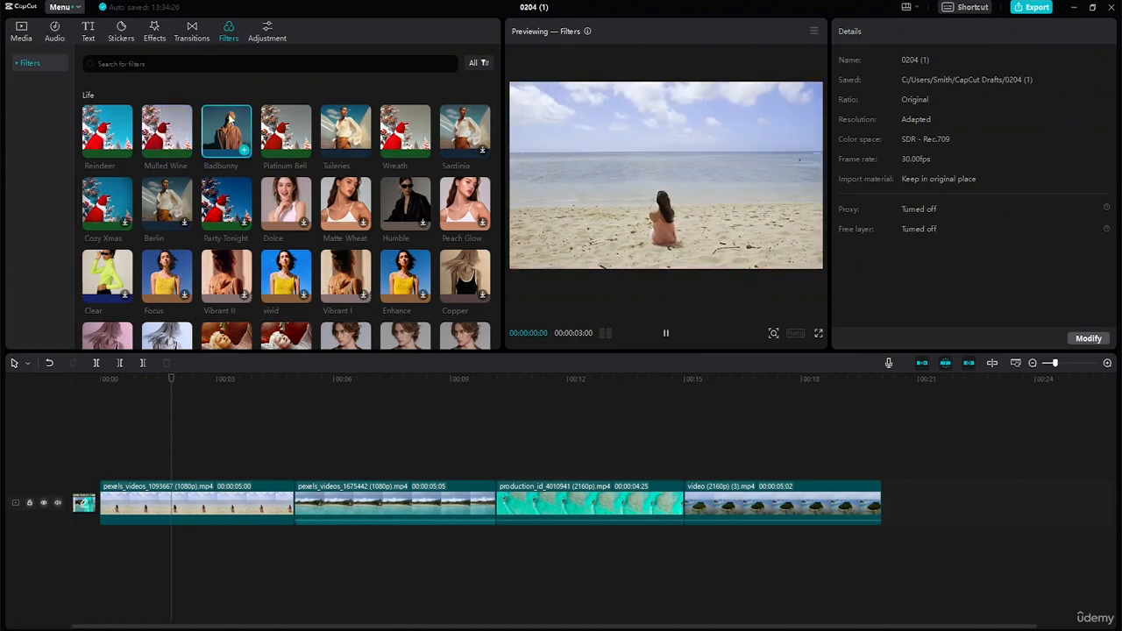
left_click(286, 127)
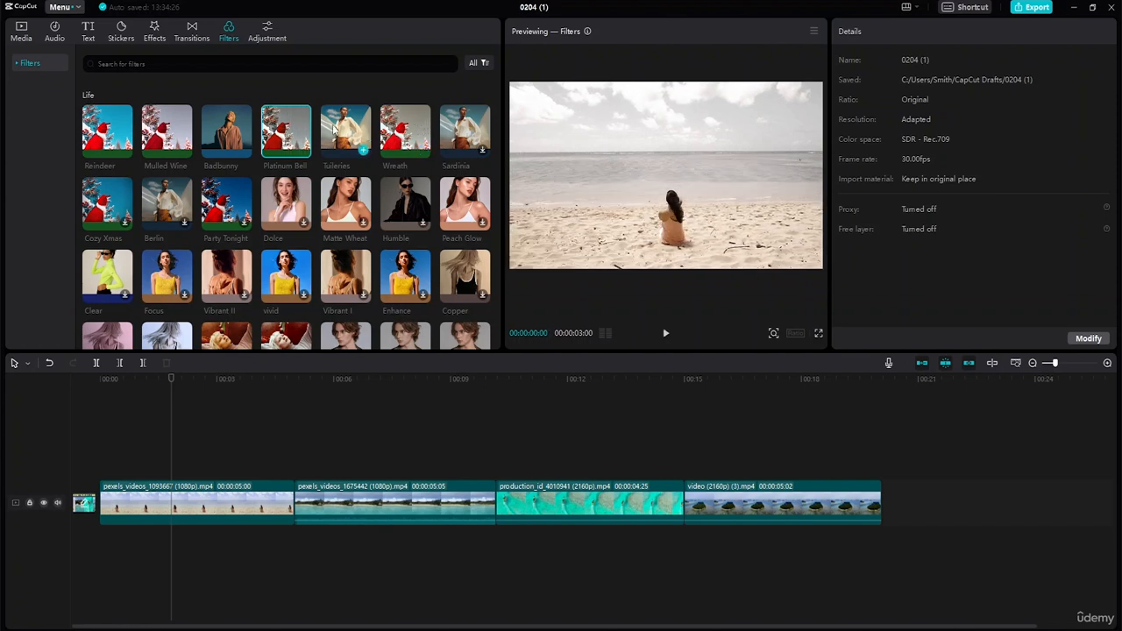
left_click(334, 128)
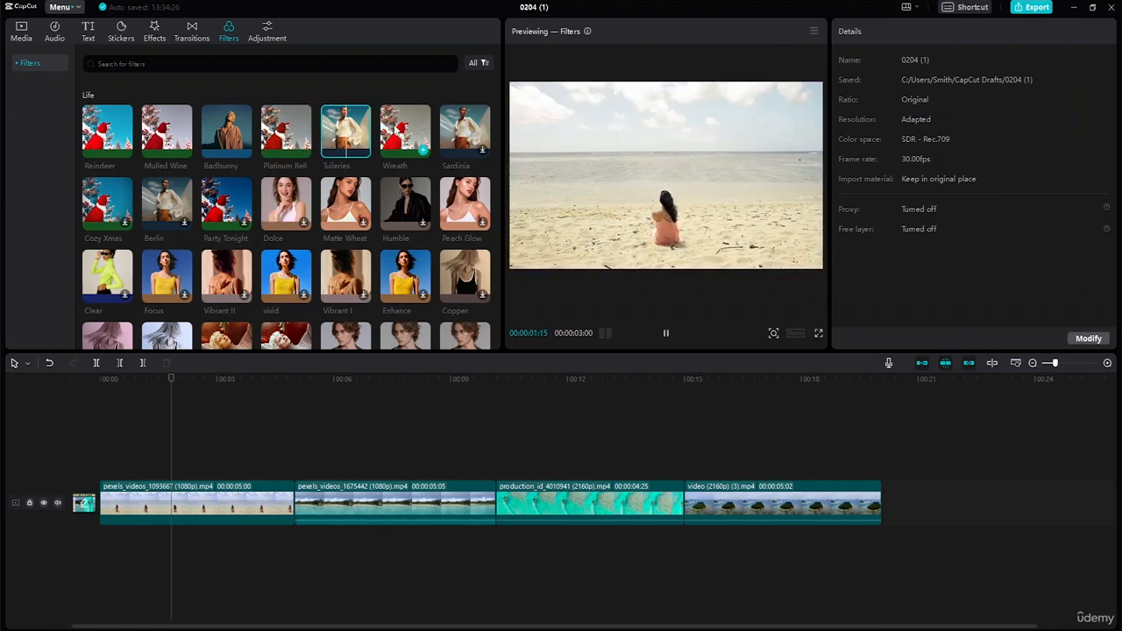
left_click(383, 129)
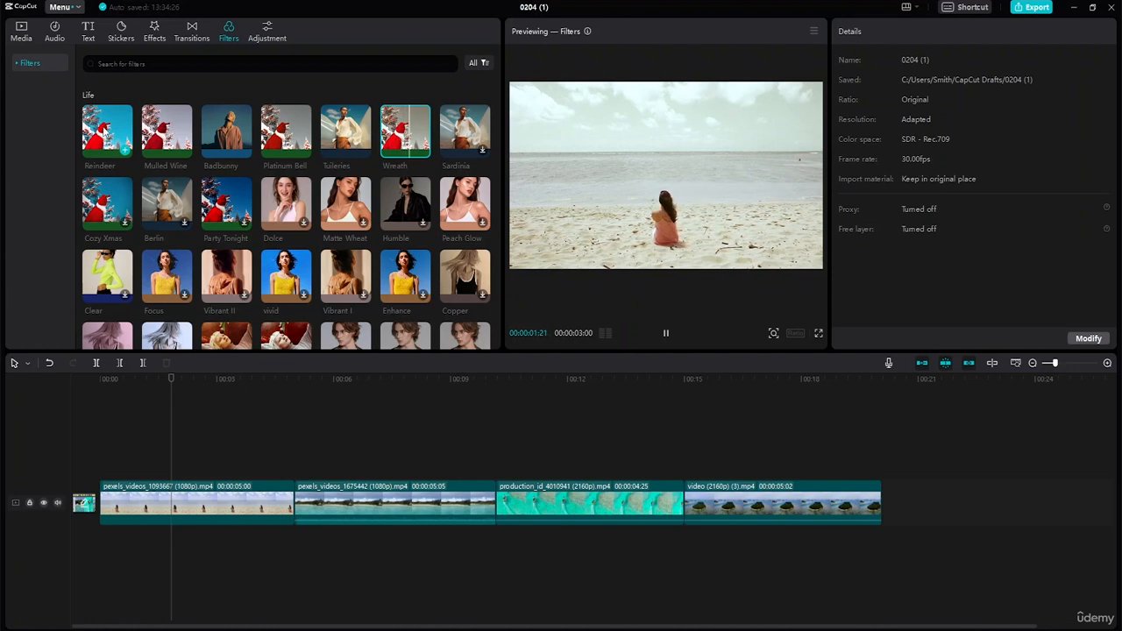
left_click(103, 132)
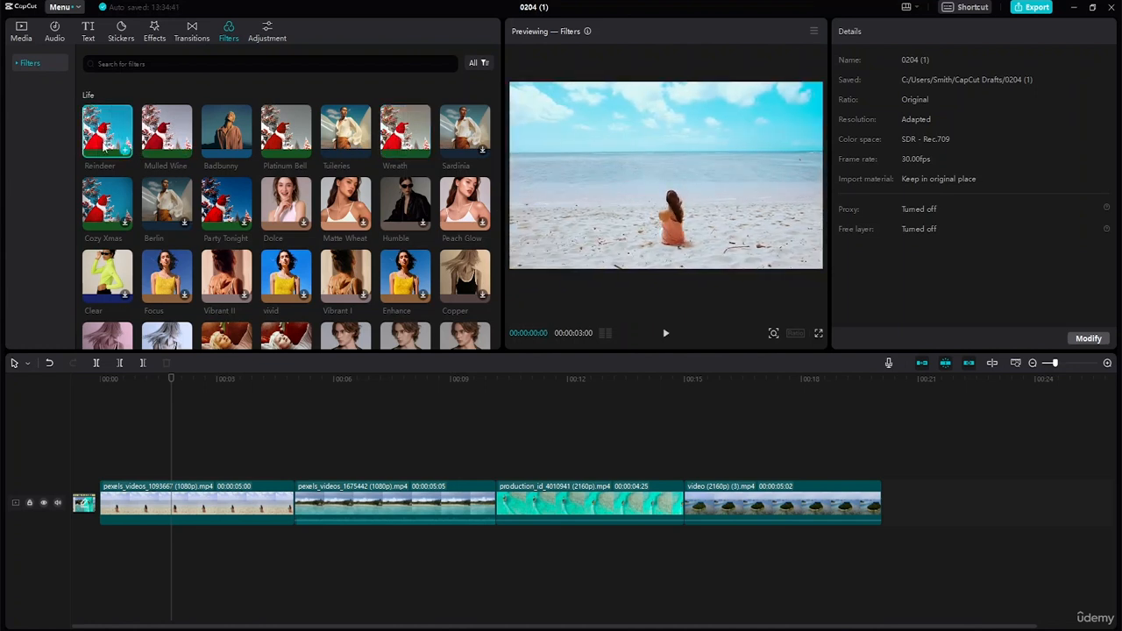
left_click_drag(109, 127, 120, 503)
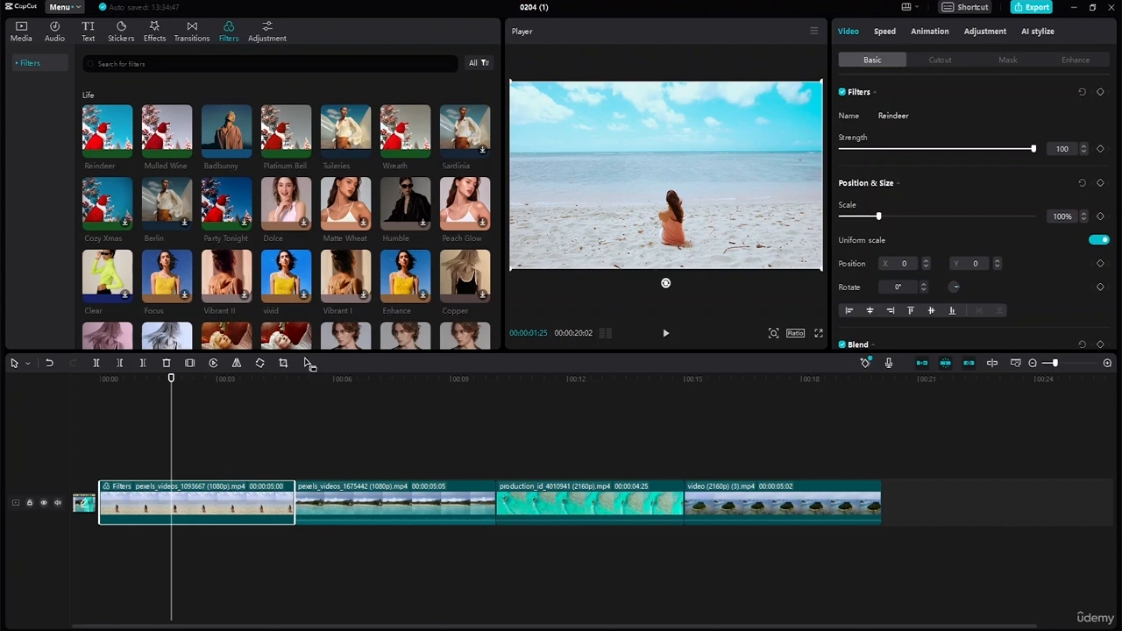
- Preview the Mulled Wine filter on the second clip and apply the Badbunny filter to that clip
left_click(355, 520)
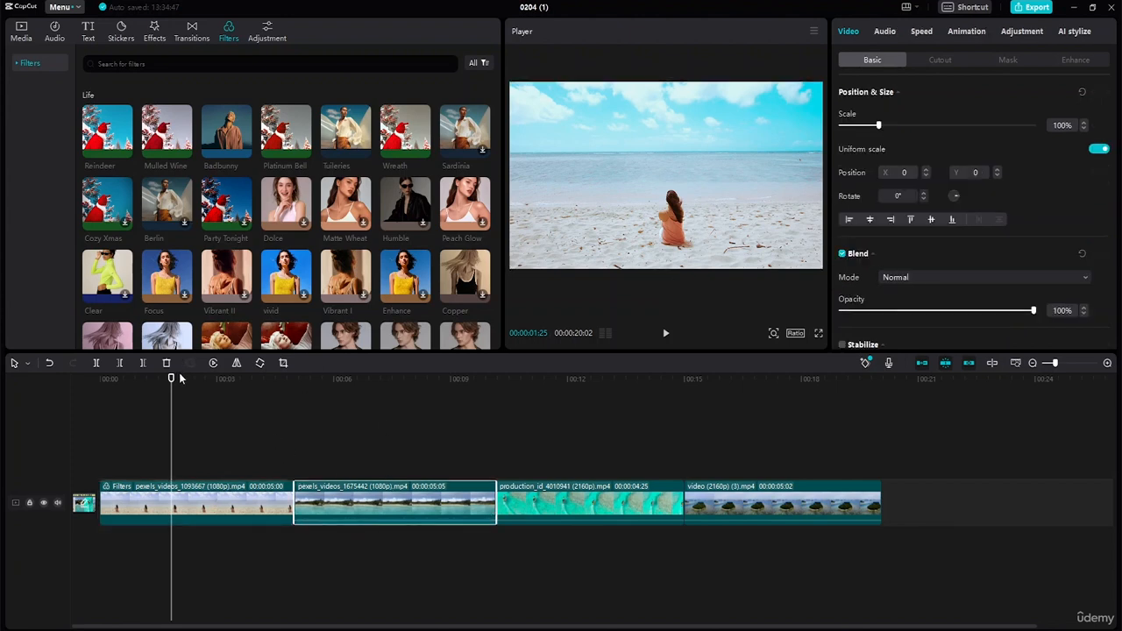
left_click_drag(171, 380, 371, 421)
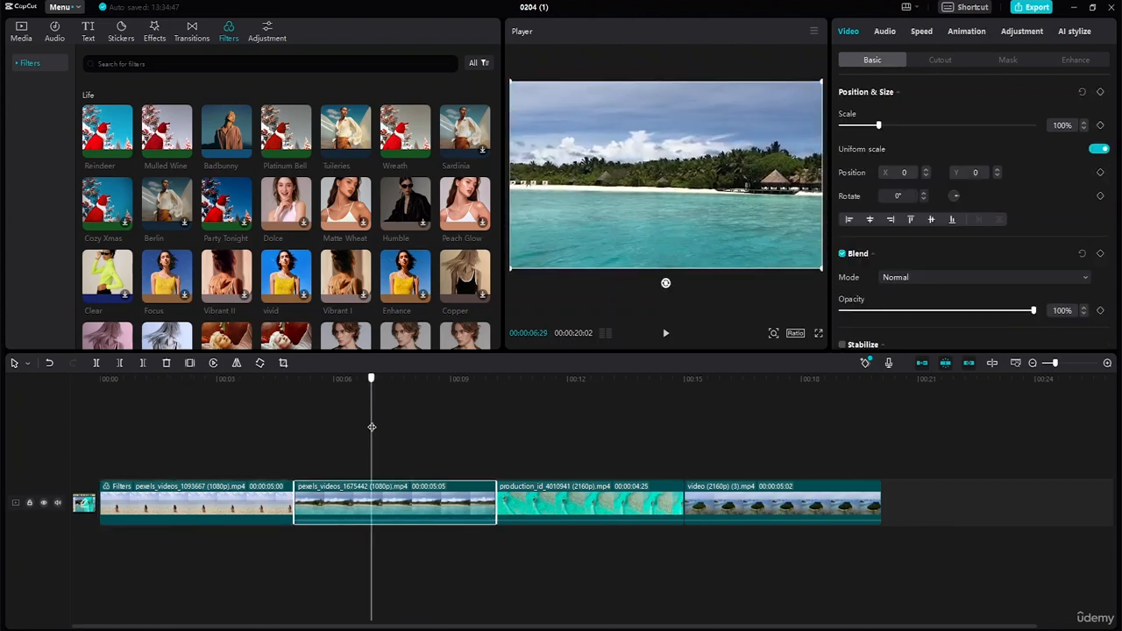
left_click(169, 130)
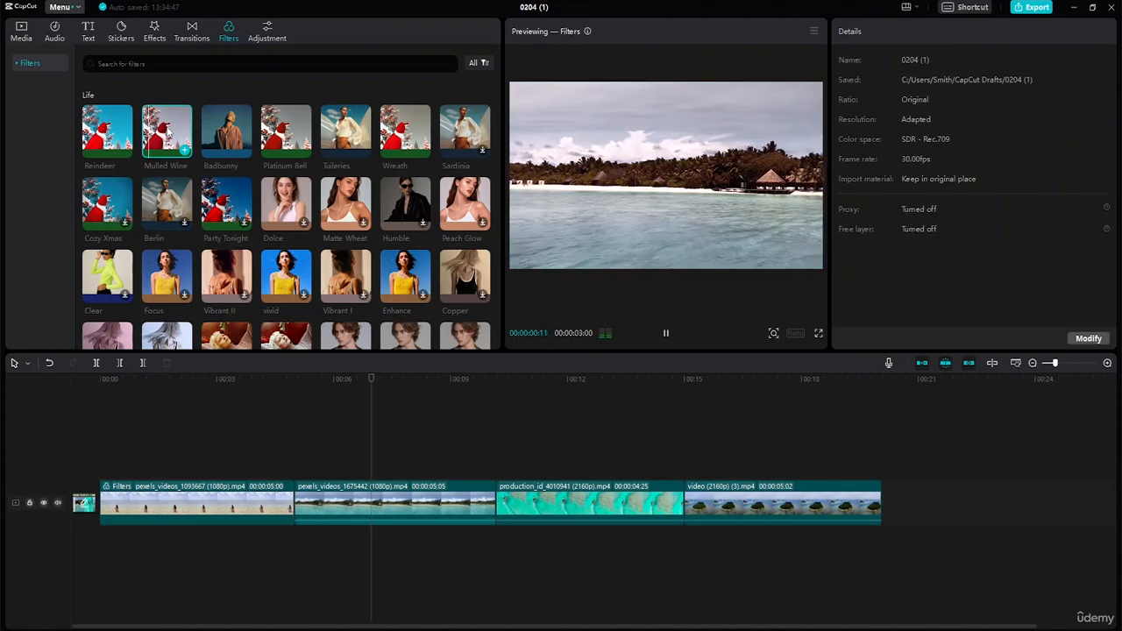
left_click_drag(232, 140, 320, 505)
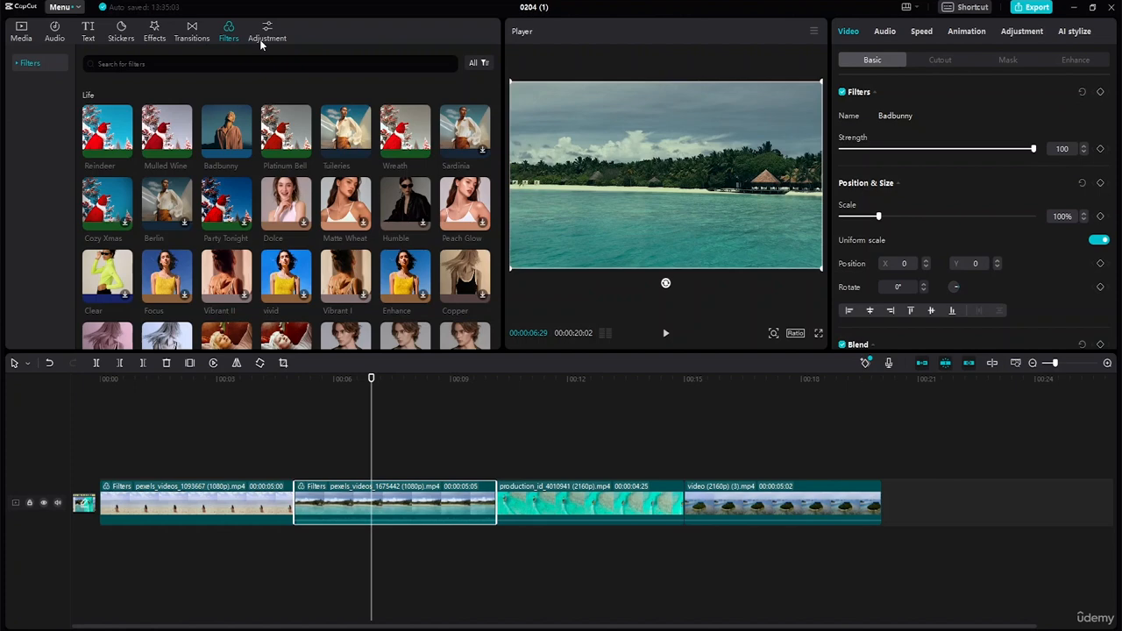
- Preview several Life filters, including Wreath, Platinum Bell and Mulled Wine, on the third clip (boat) and apply the Sardinia filter to it
left_click(595, 505)
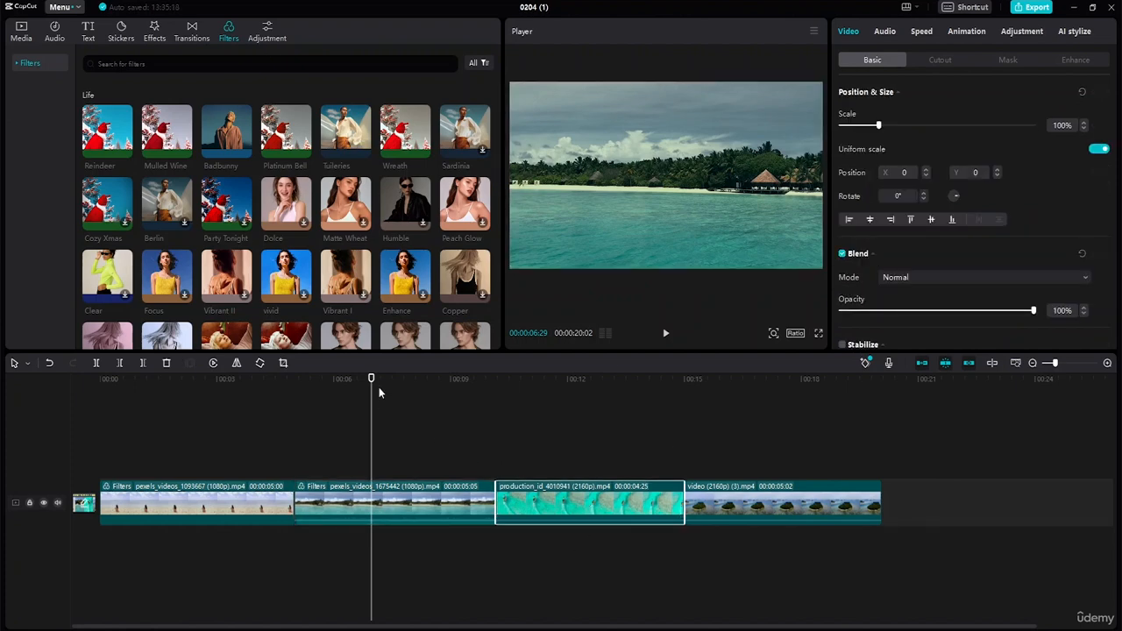
left_click_drag(371, 378, 558, 386)
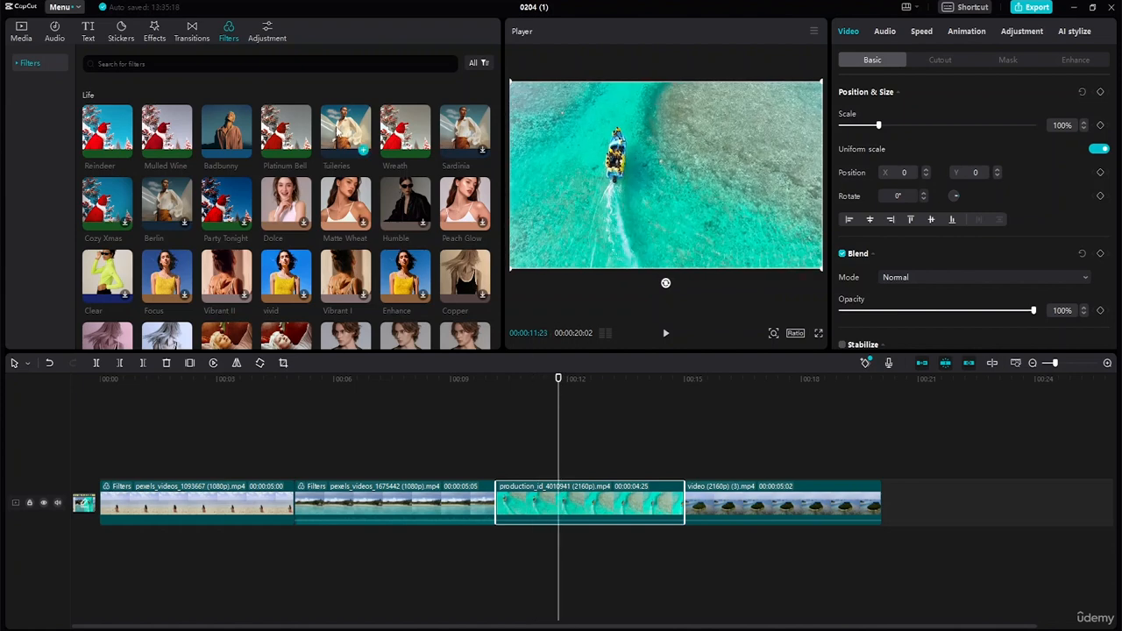
left_click(464, 130)
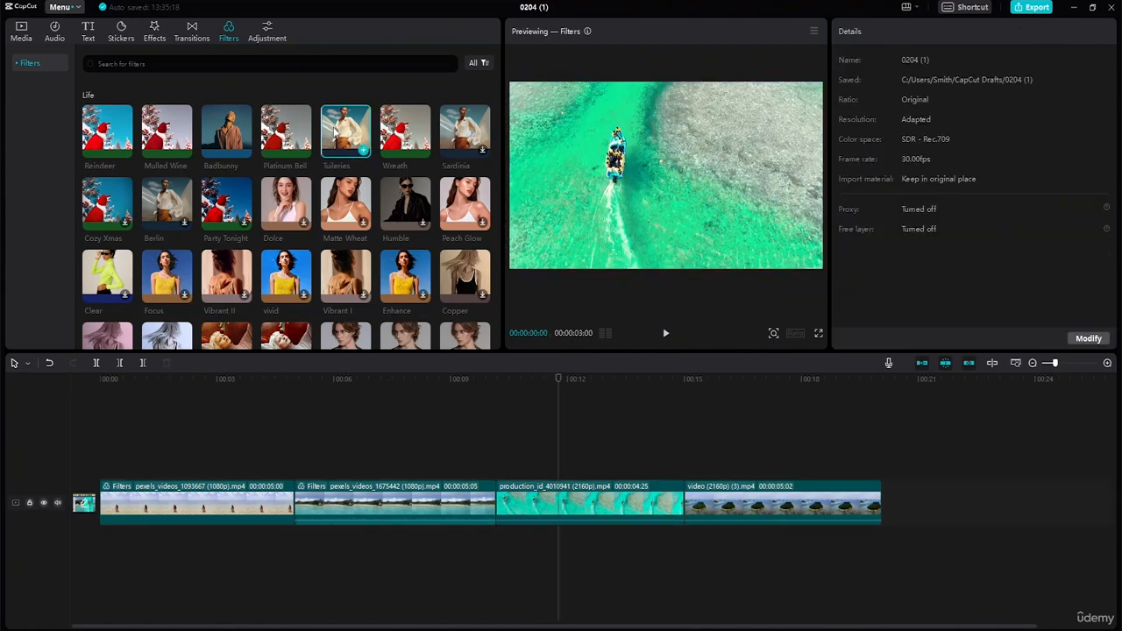
left_click(454, 139)
left_click(410, 144)
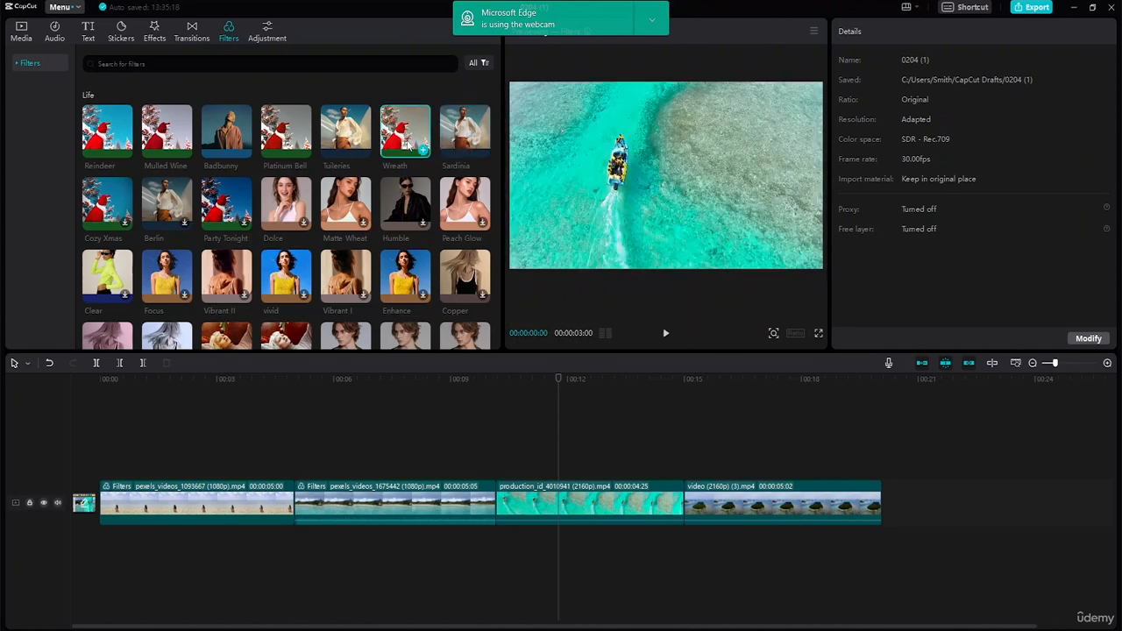
left_click(462, 131)
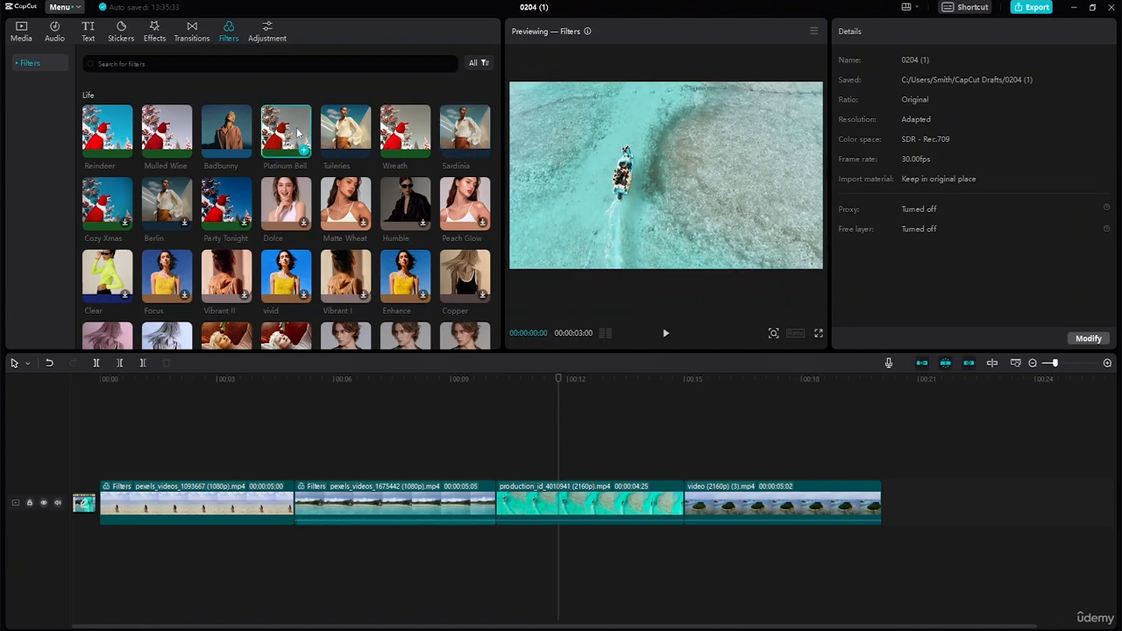
left_click(264, 132)
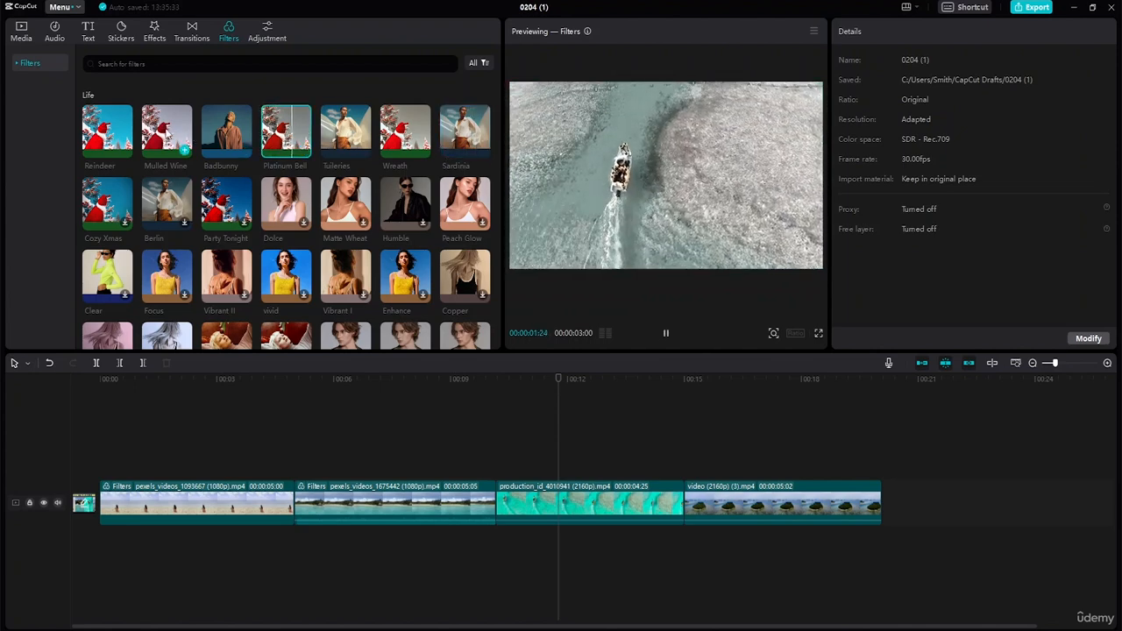
left_click(166, 130)
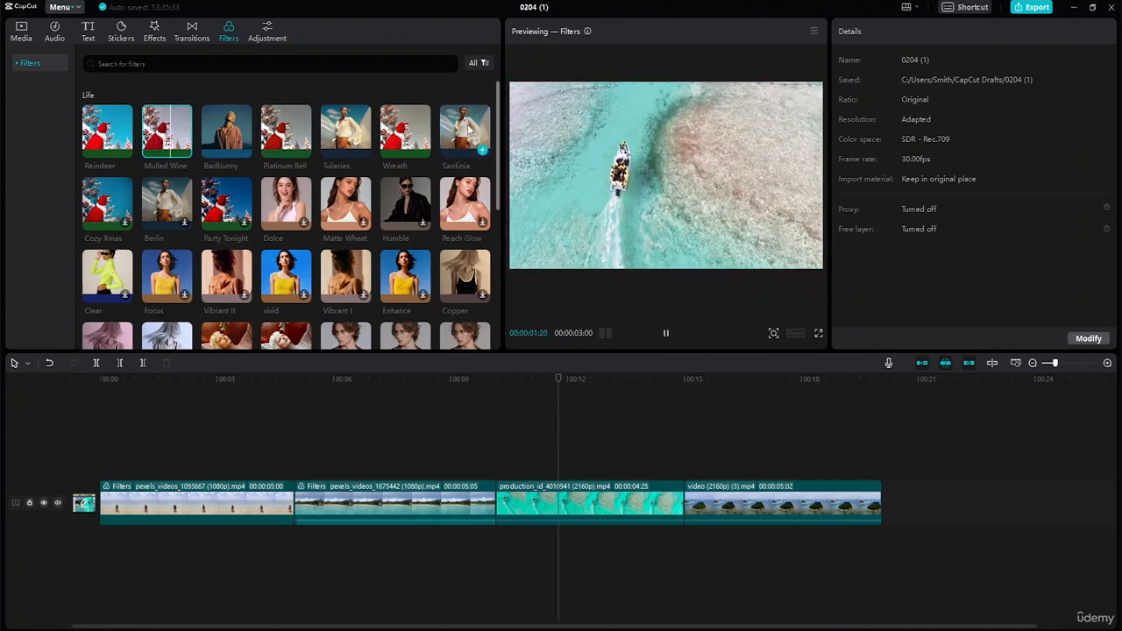
left_click(465, 130)
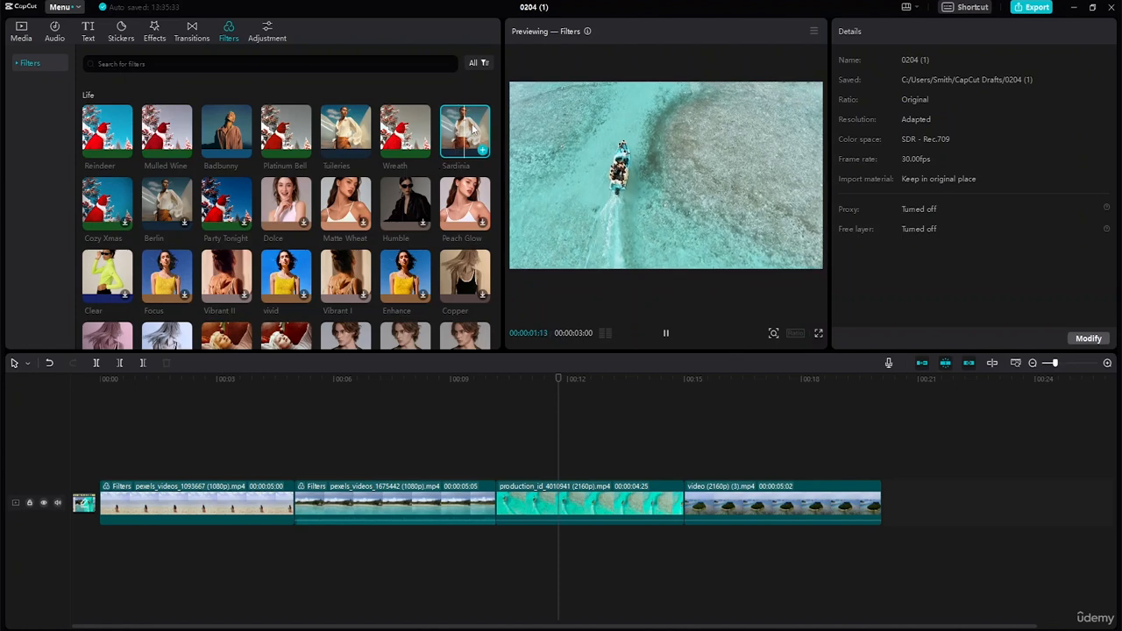
left_click_drag(464, 131, 568, 489)
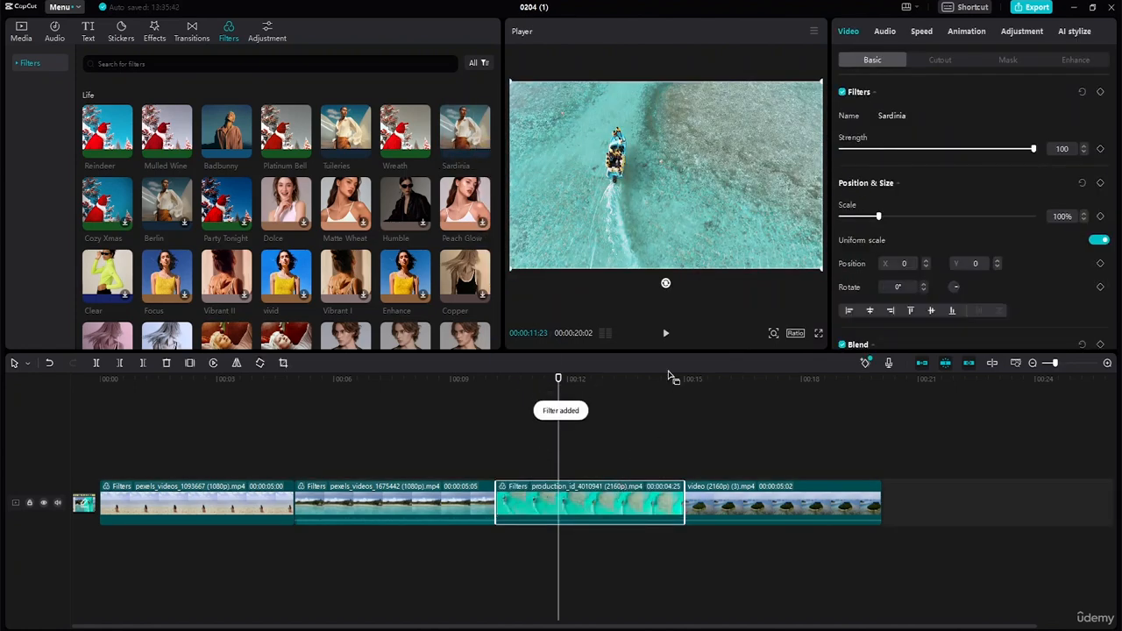
- Preview the Clear and Focus filters on the fourth clip (island) and apply the Clear filter to that clip
left_click(773, 508)
left_click_drag(557, 378, 763, 378)
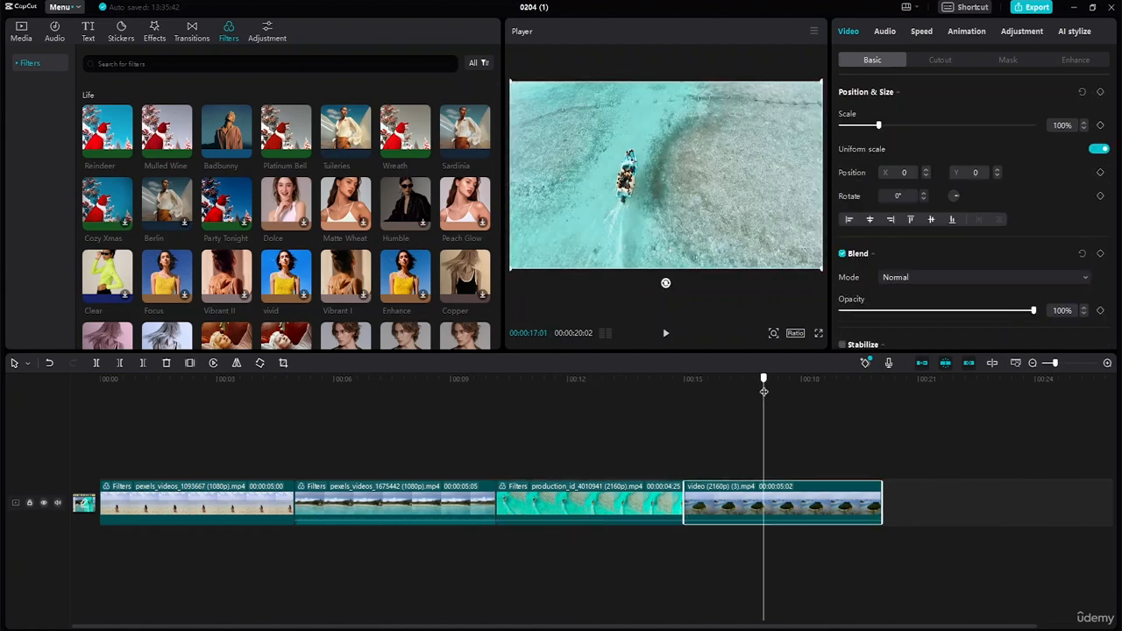
left_click(110, 279)
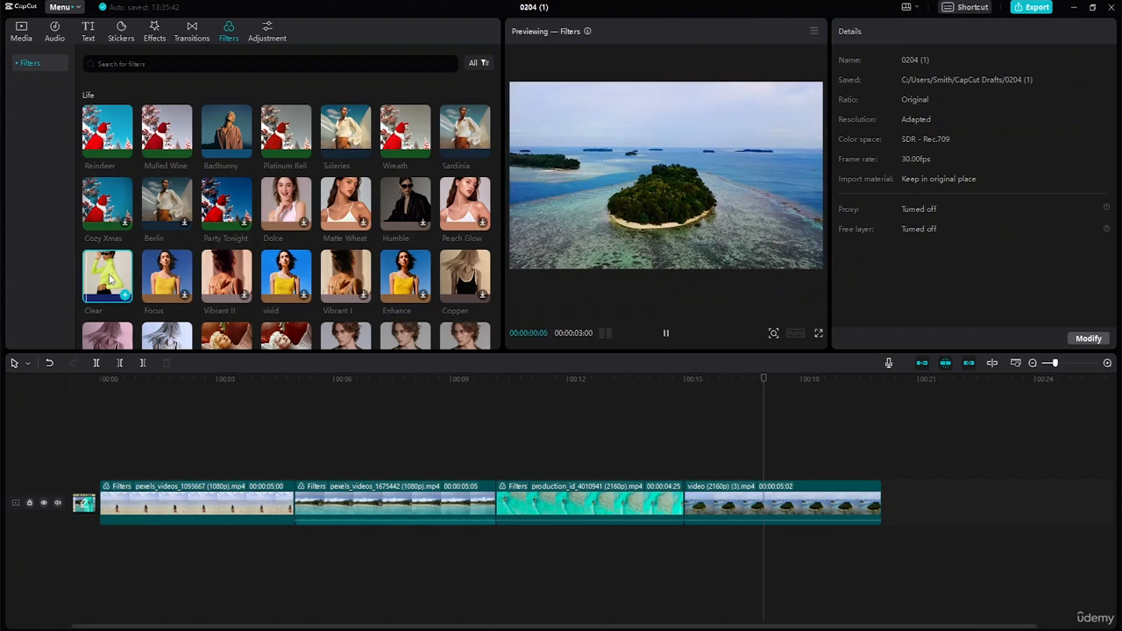
left_click(163, 277)
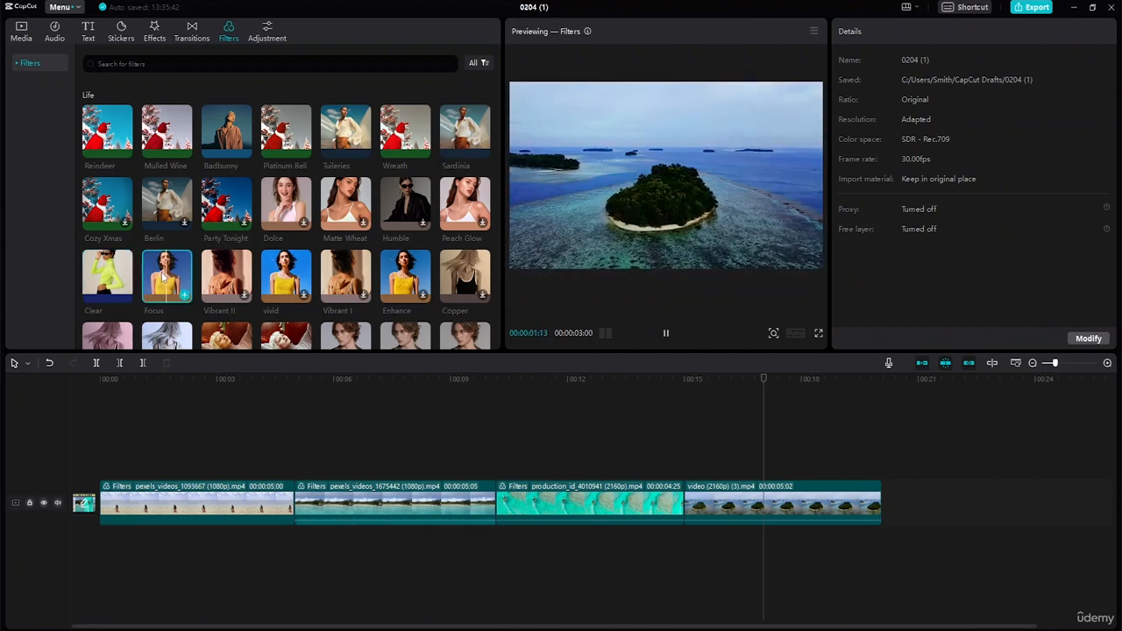
left_click(110, 281)
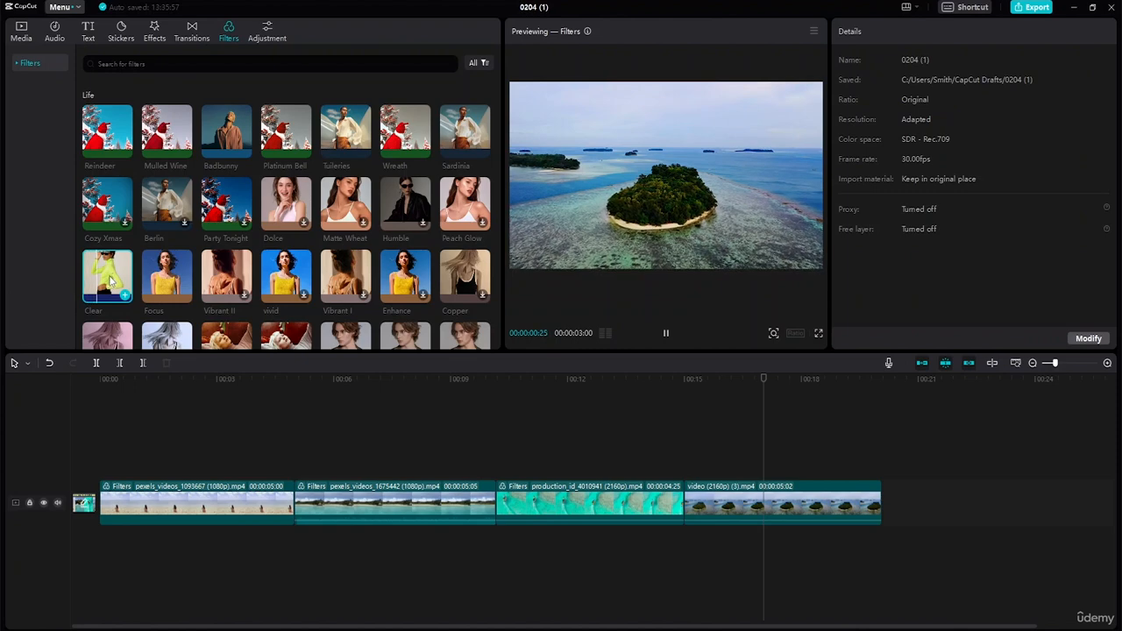
left_click_drag(109, 281, 733, 491)
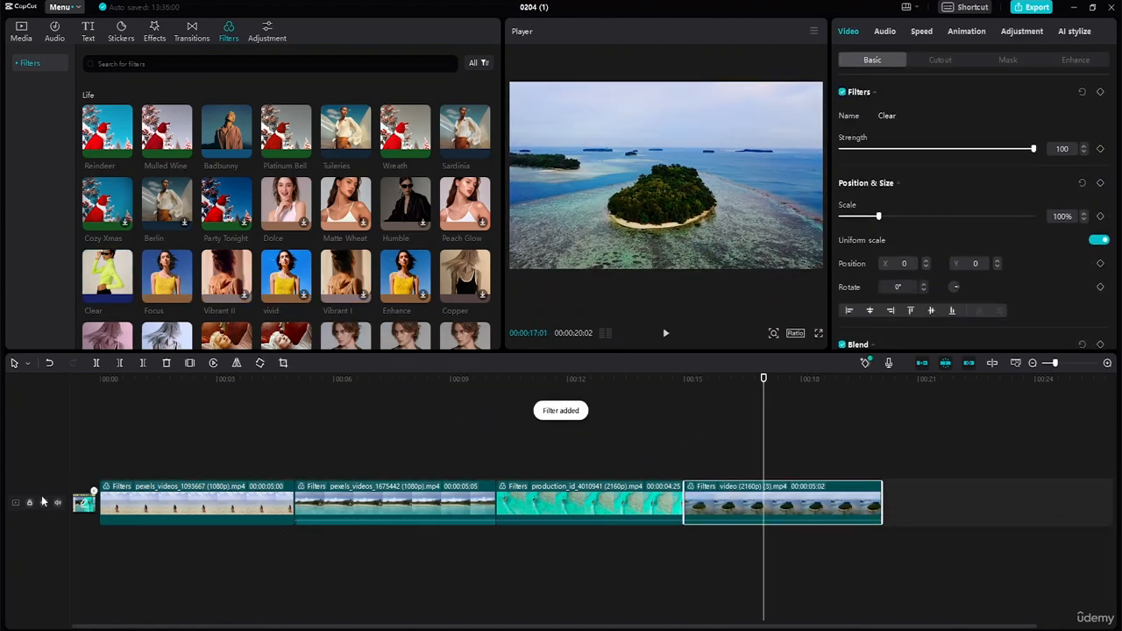
- Set the Reindeer filter strength on the first clip to 80 and review the filters applied to the other clips
left_click(193, 495)
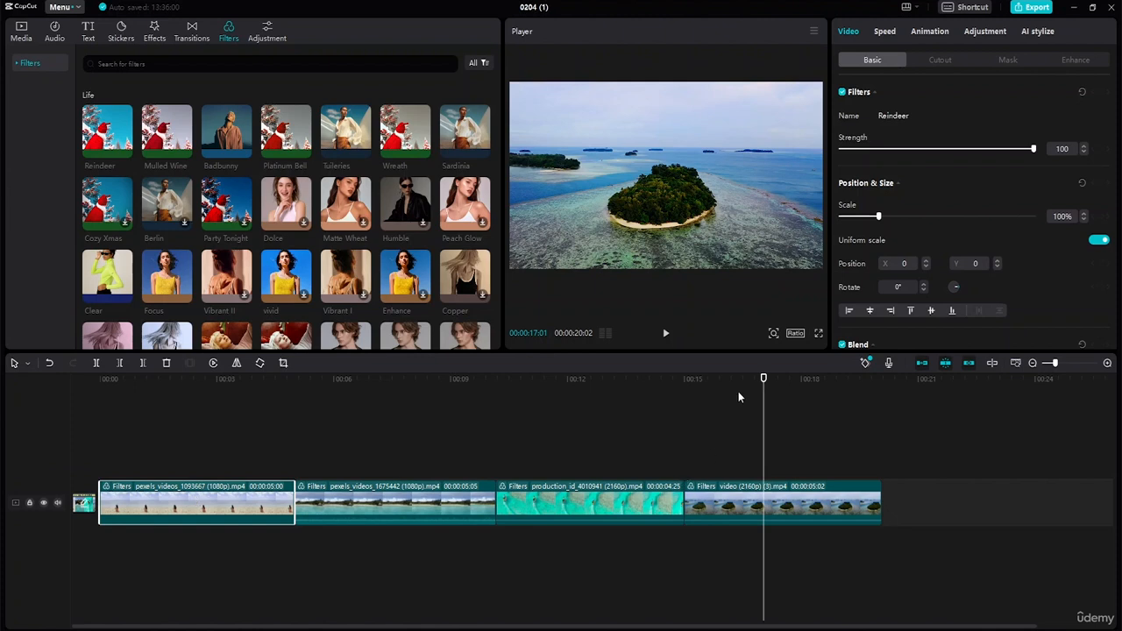
left_click_drag(763, 383, 136, 394)
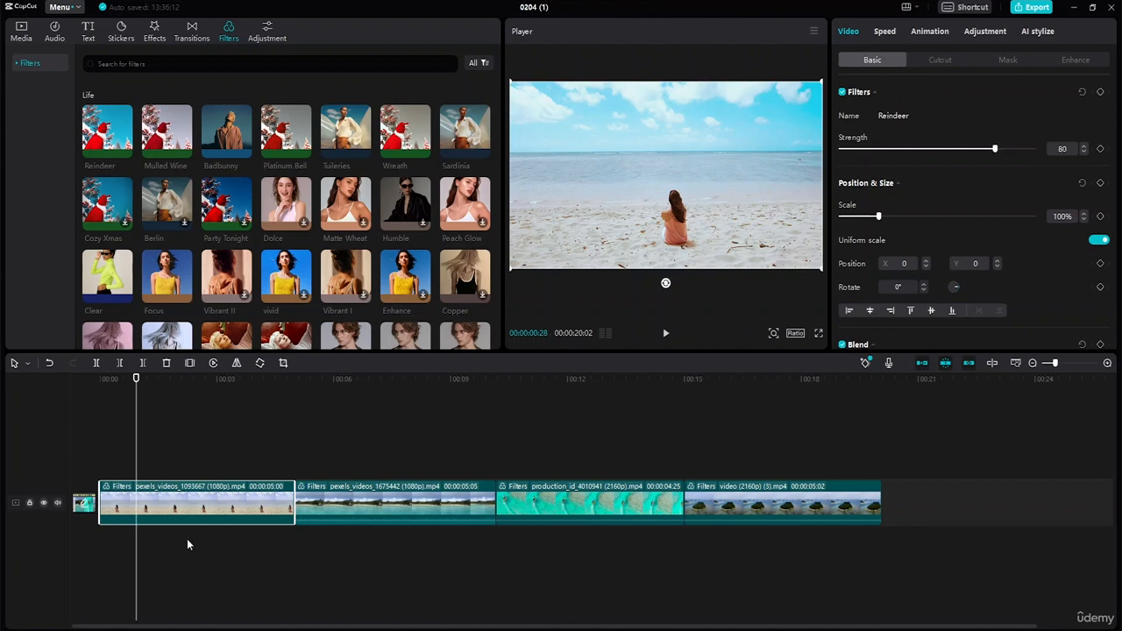
left_click(221, 414)
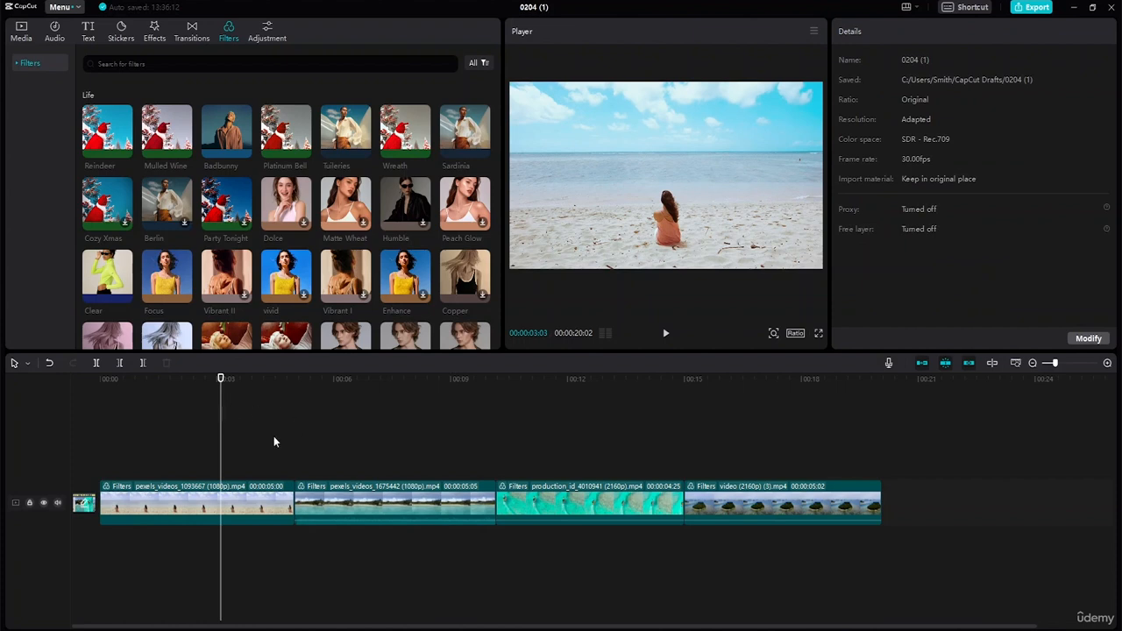
left_click(484, 501)
left_click(602, 503)
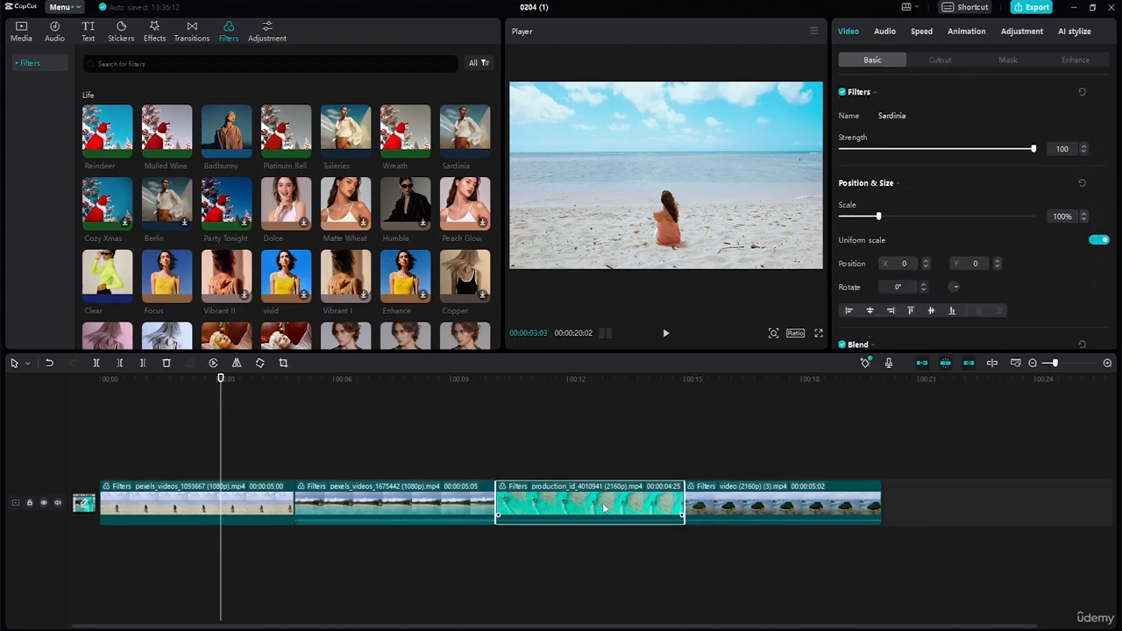
left_click(808, 495)
left_click(183, 502)
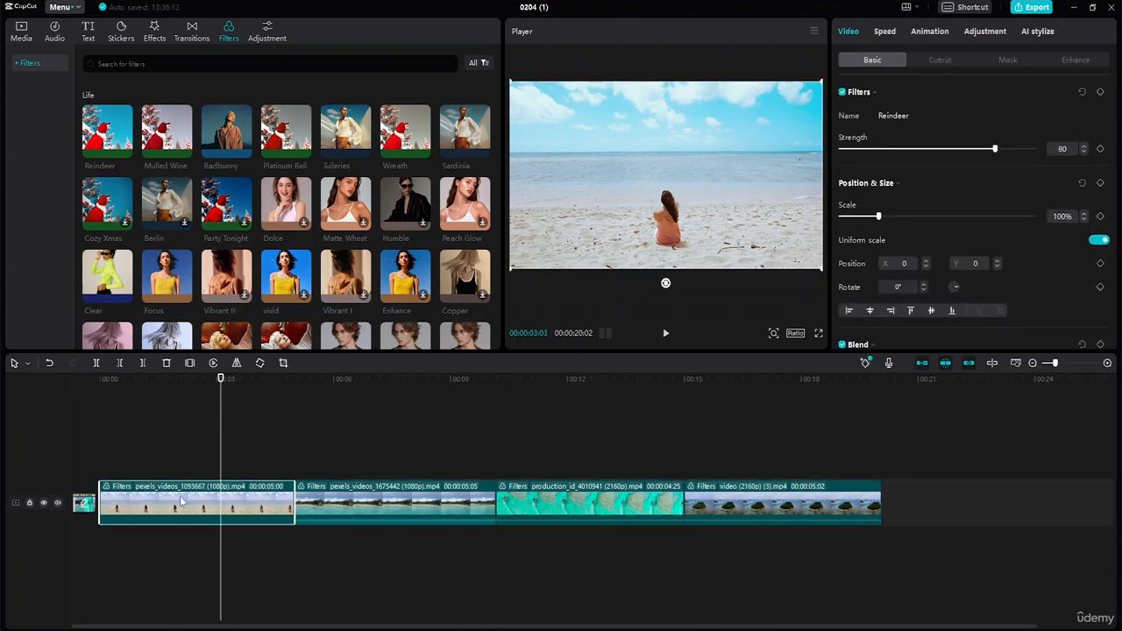
- Add a custom adjustment layer spanning all four clips and set its vignette to 13
left_click(267, 36)
left_click(120, 106)
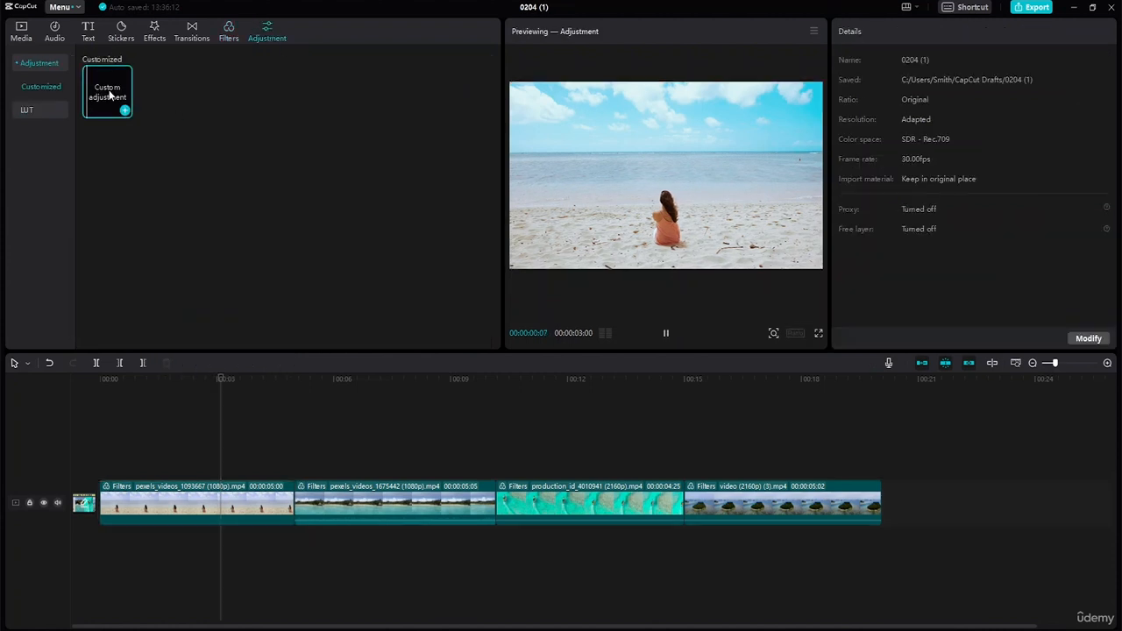
left_click(125, 111)
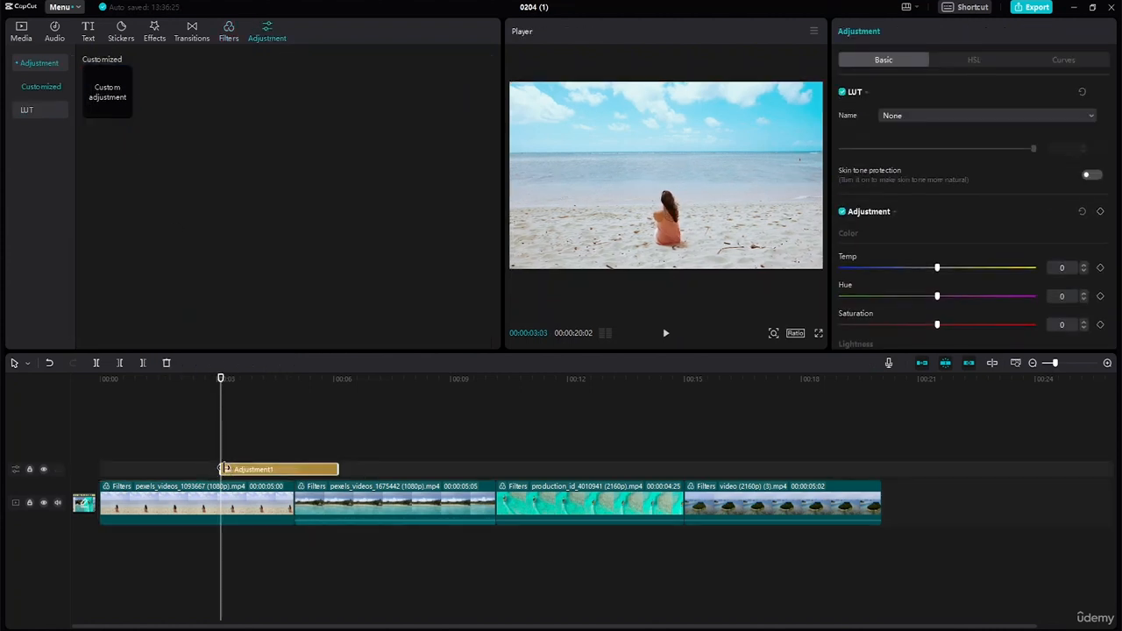
left_click_drag(217, 469, 99, 469)
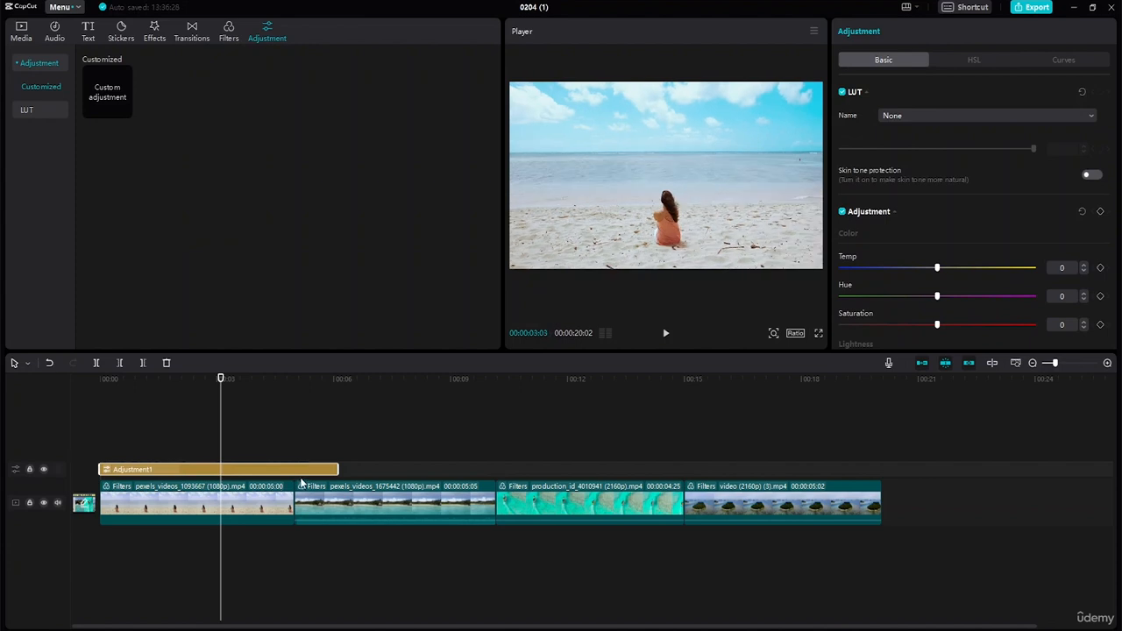
left_click_drag(342, 469, 850, 469)
left_click_drag(849, 482, 882, 470)
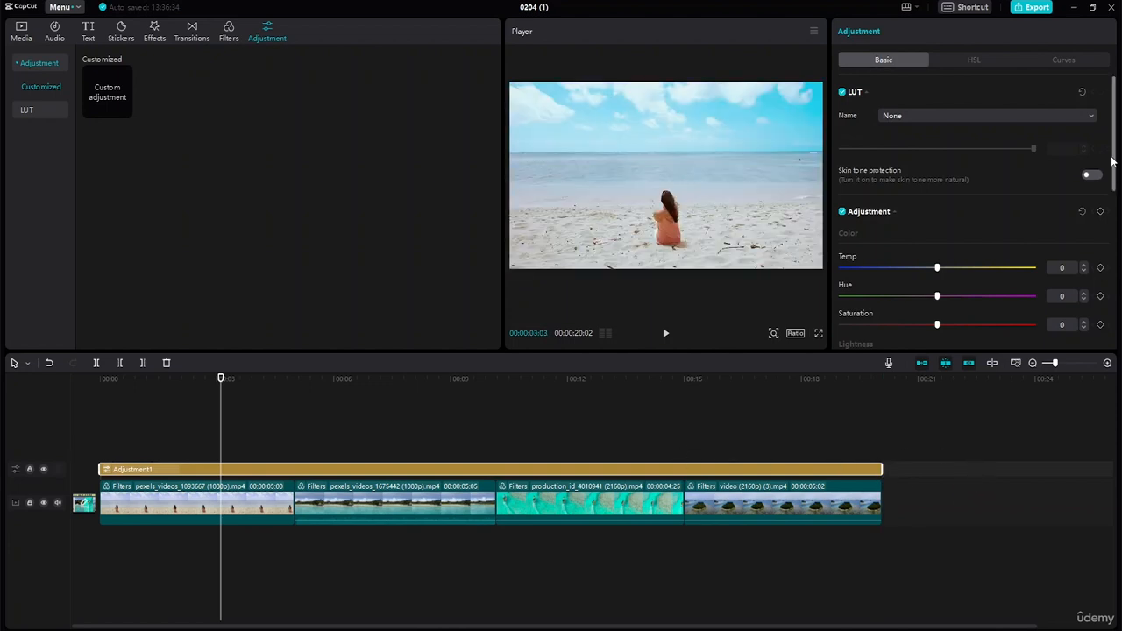
scroll(1111, 161, "down", 5)
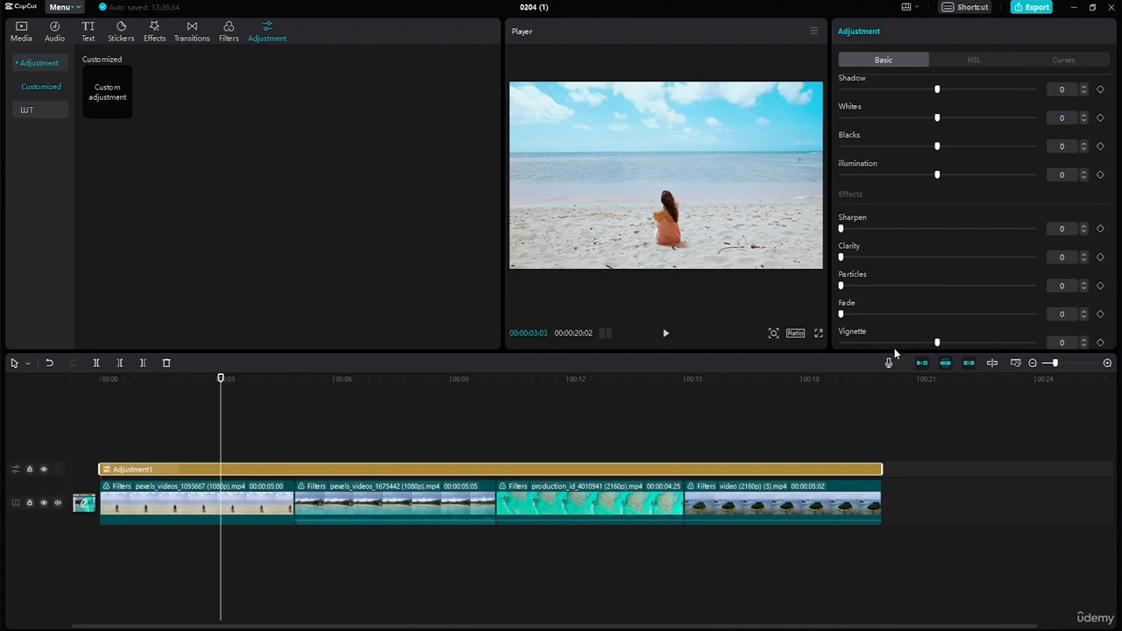
left_click_drag(937, 345, 962, 345)
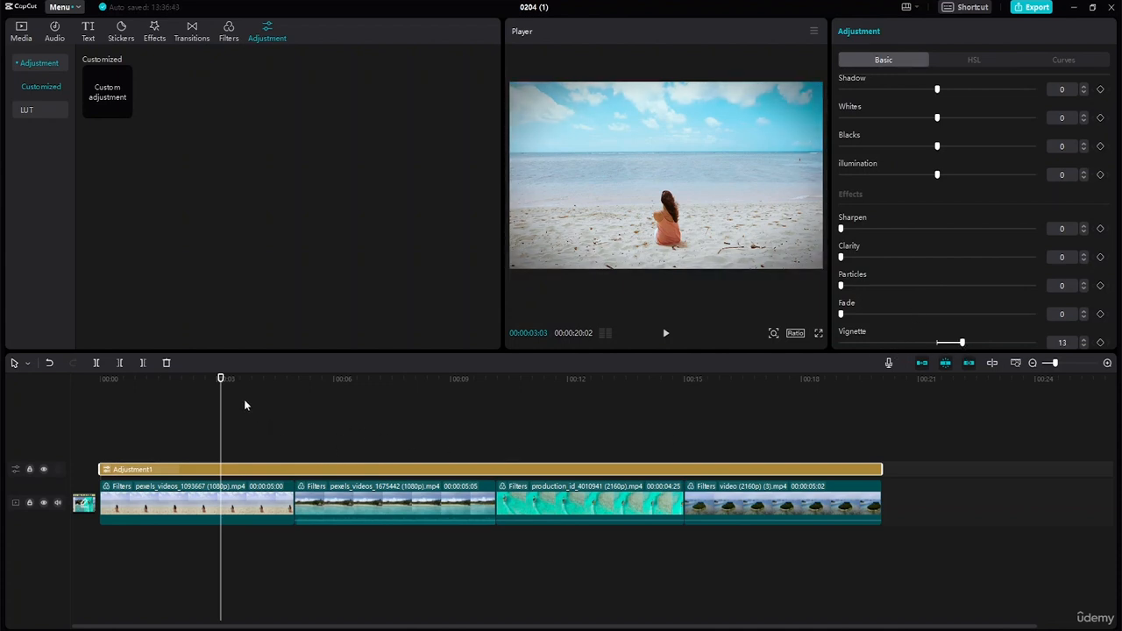
- Add a default text over the first clip, starting shortly after the video begins and ending at about 4 seconds
left_click_drag(220, 379, 89, 414)
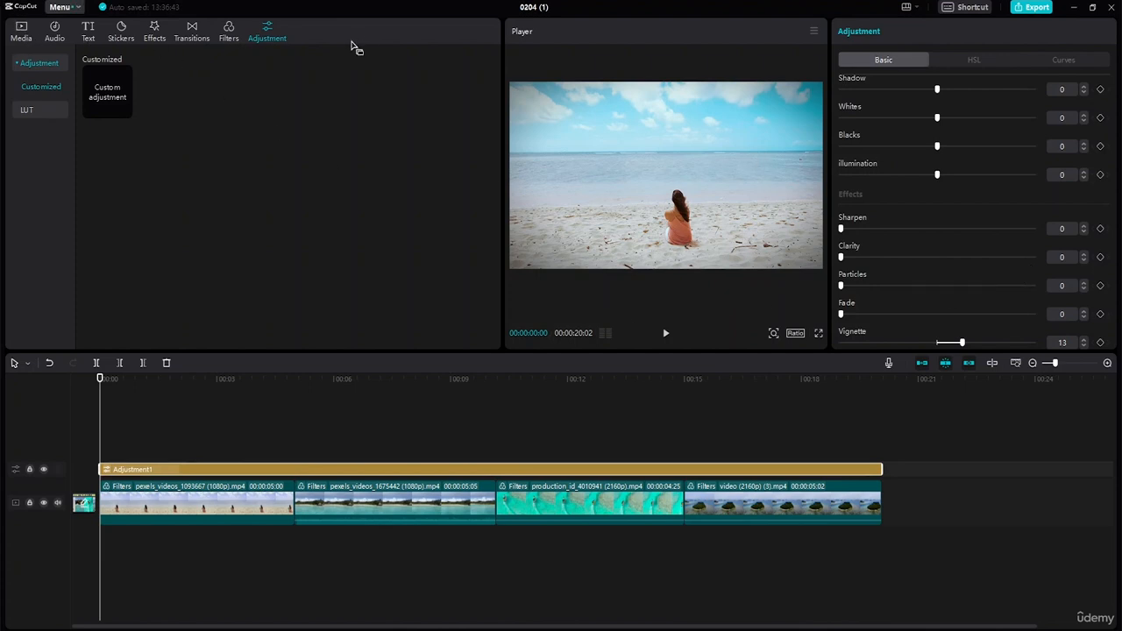
left_click(88, 31)
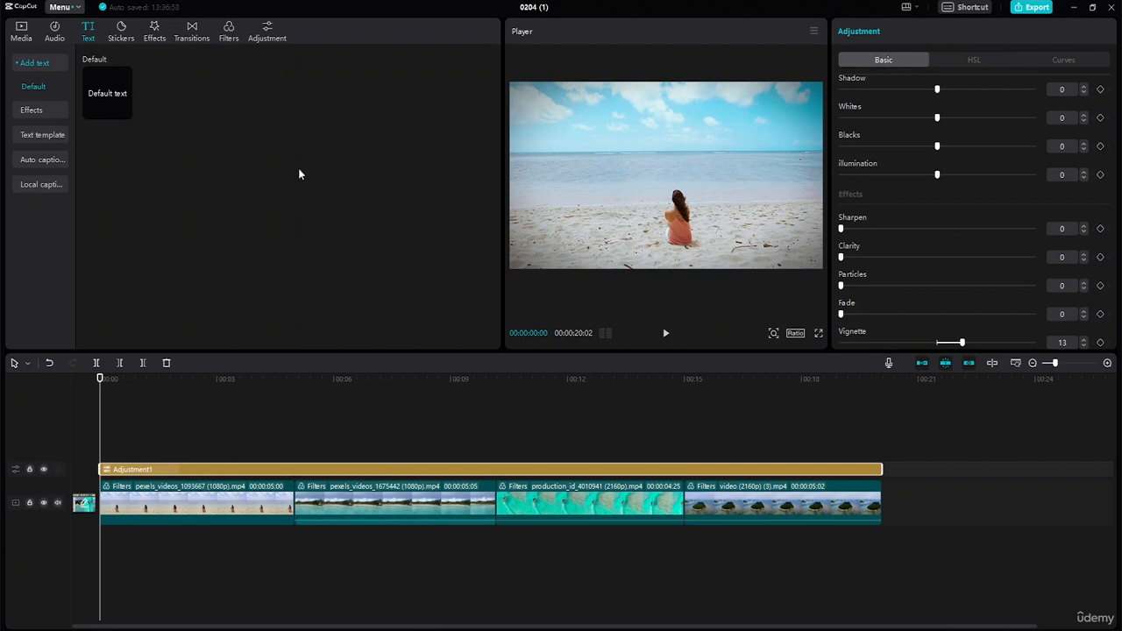
left_click(126, 114)
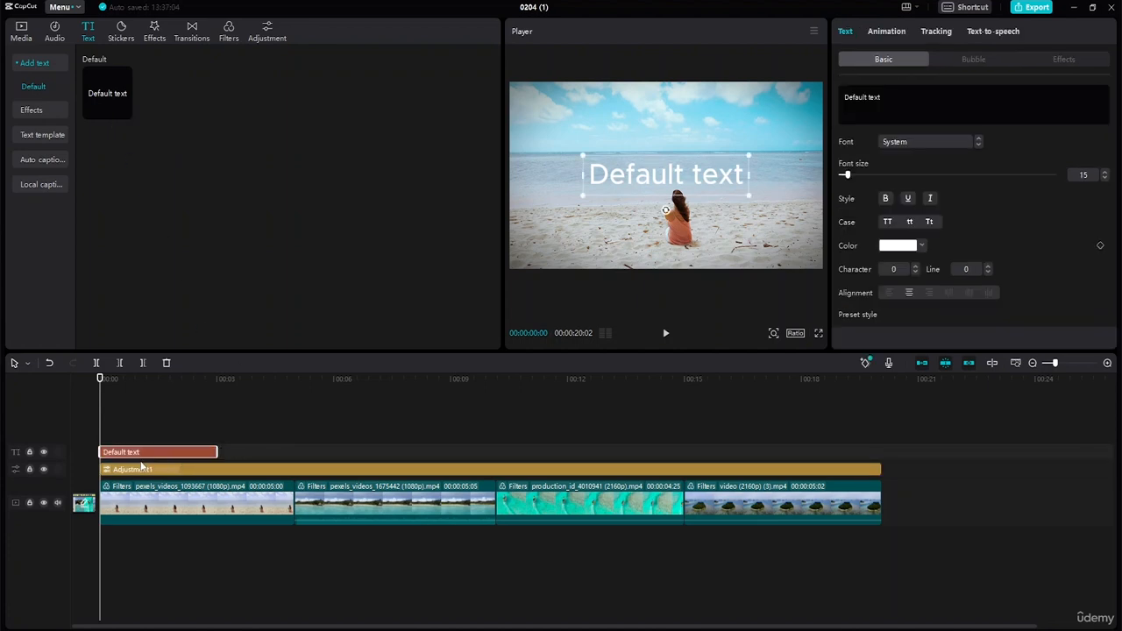
left_click_drag(153, 451, 176, 460)
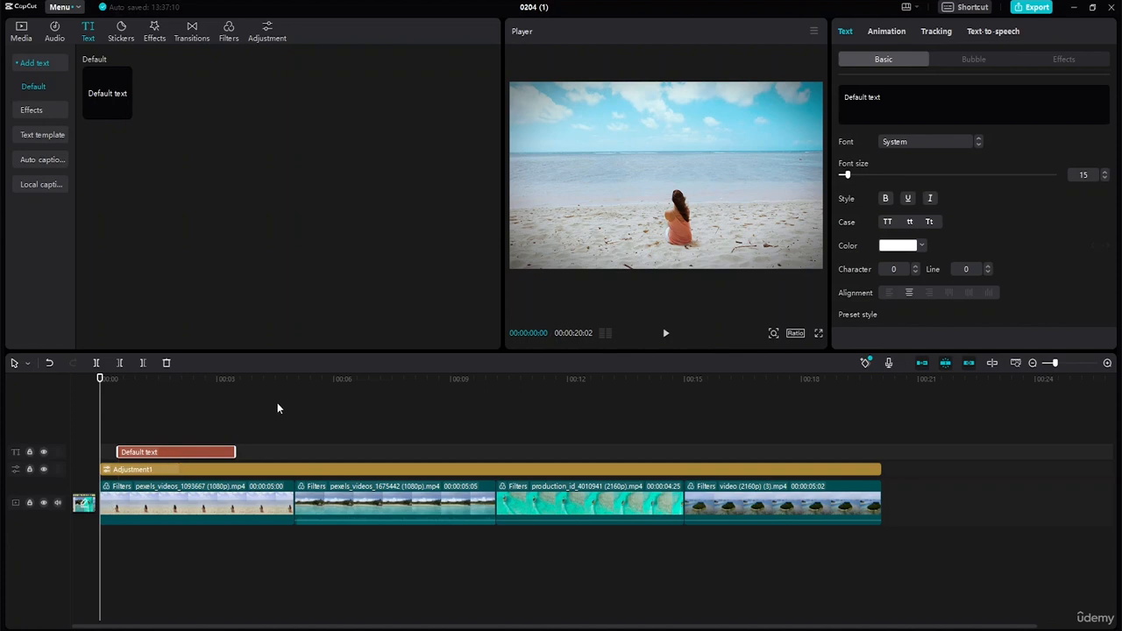
left_click_drag(235, 452, 263, 453)
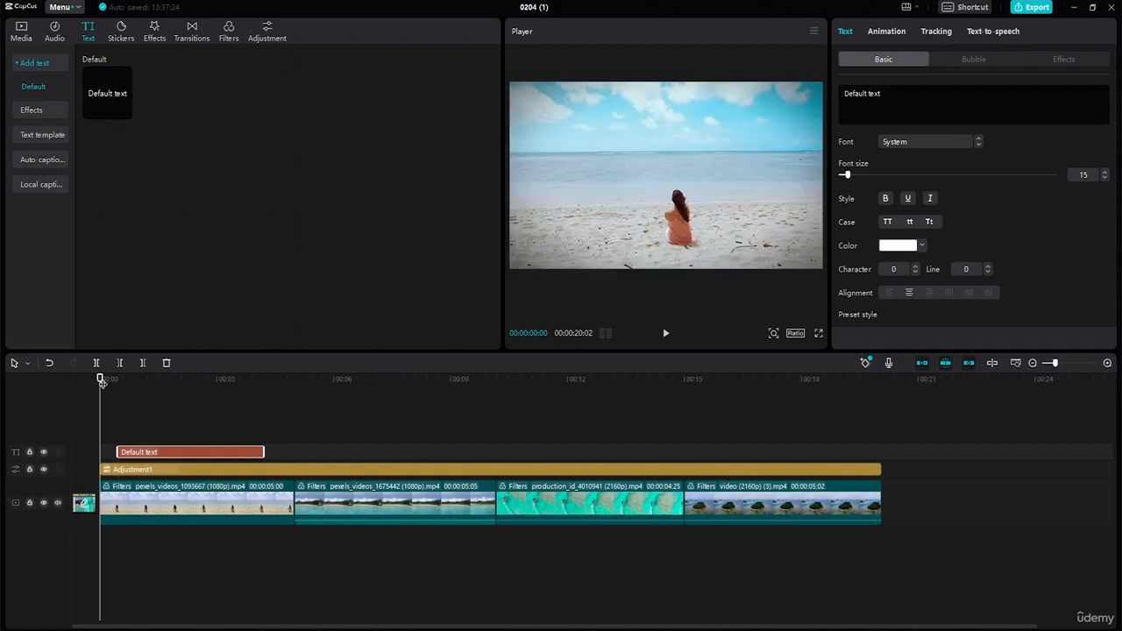
- Replace the default text over the first clip with "1. PARKI BEACH"
left_click_drag(104, 378, 147, 379)
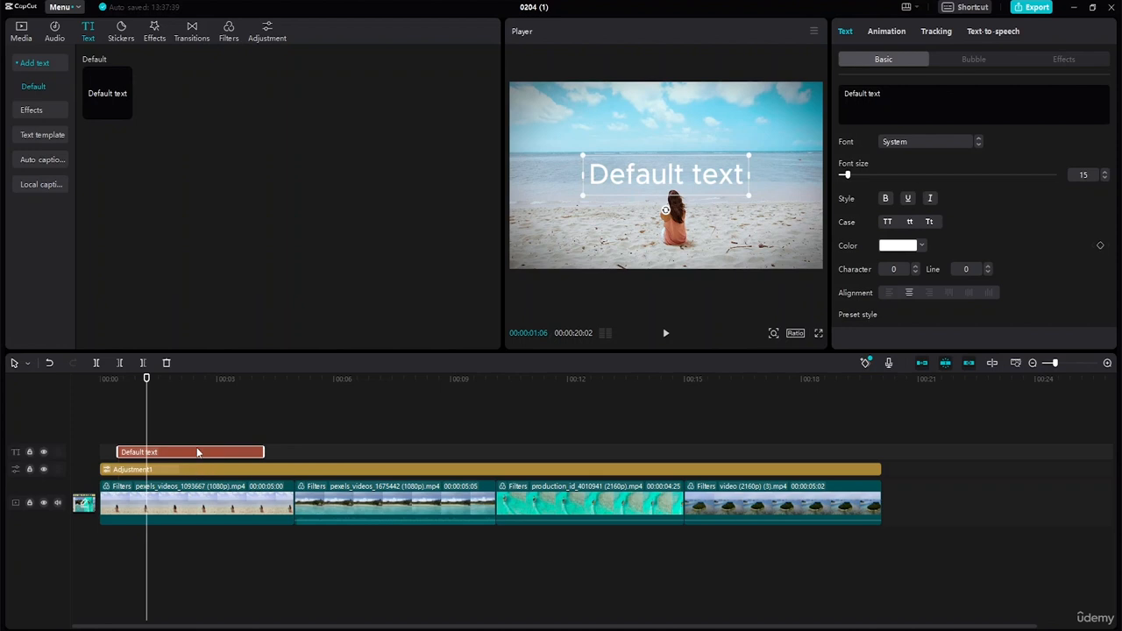
double_click(744, 178)
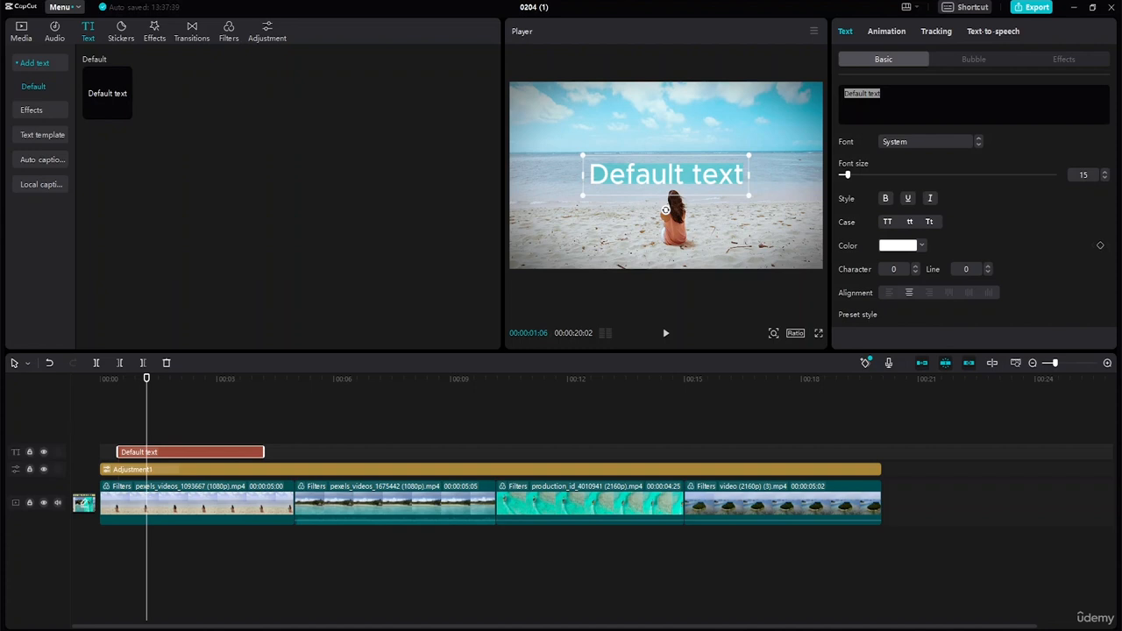
key("BackSpace")
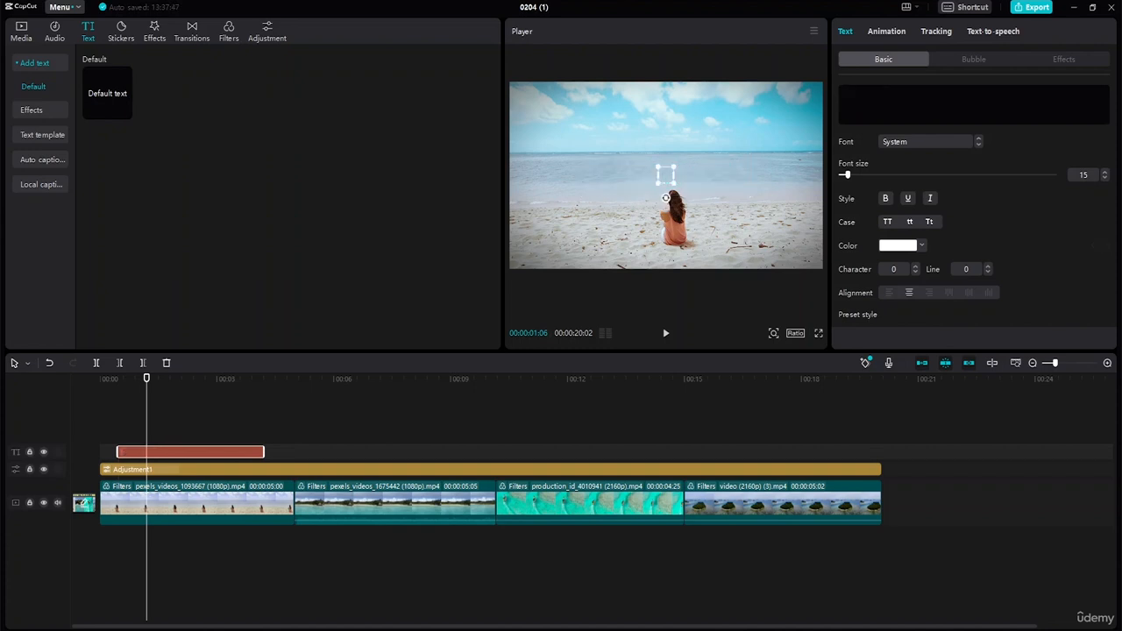
type("1. PAR")
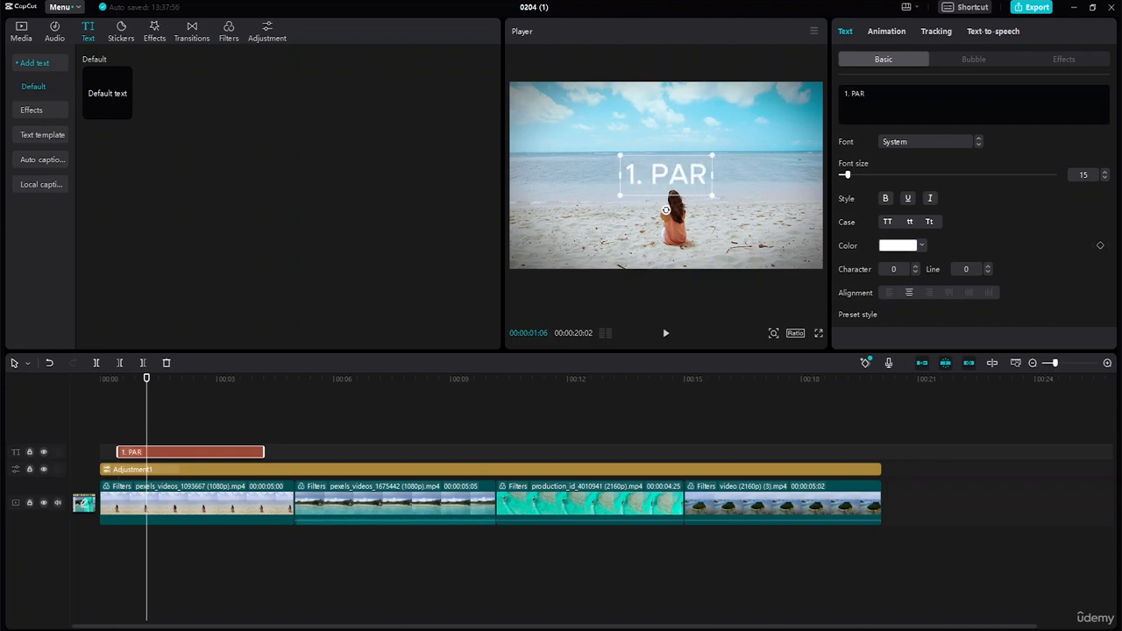
type("KI BEACH")
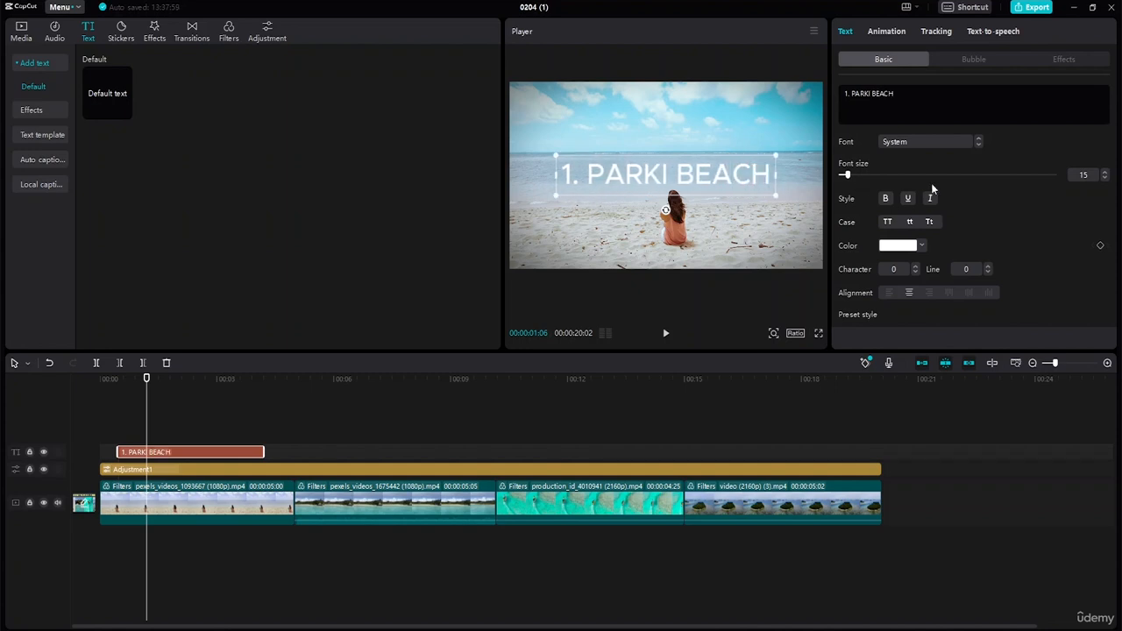
- Set the "1. PARKI BEACH" title's font to ZY Fervent, enlarge it, and move it up into the sky area
left_click(978, 144)
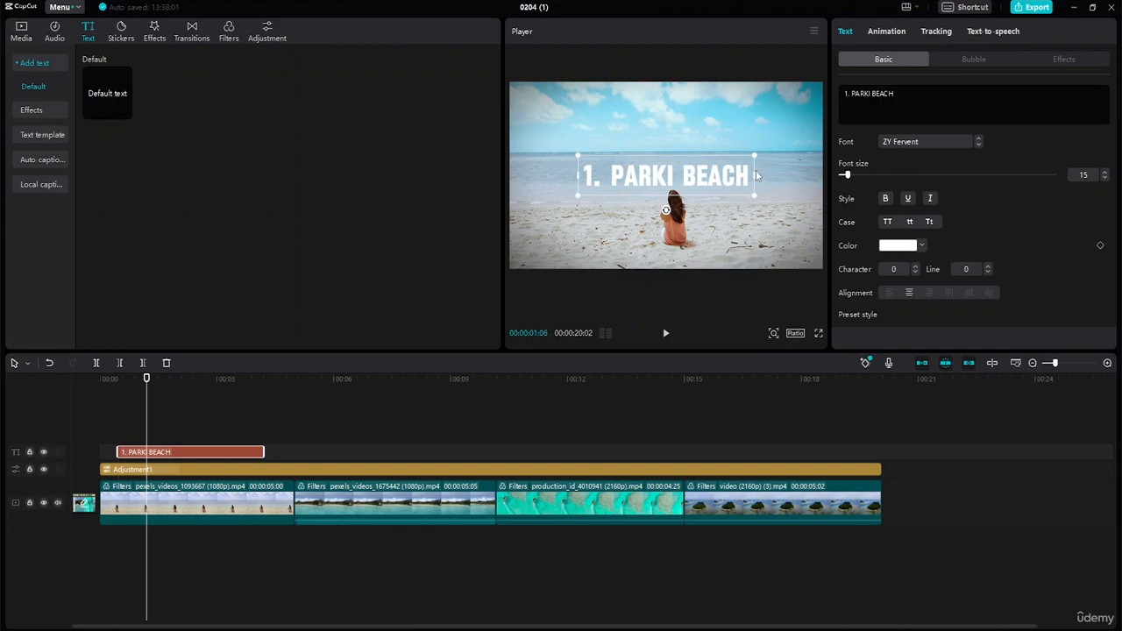
left_click_drag(754, 193, 796, 205)
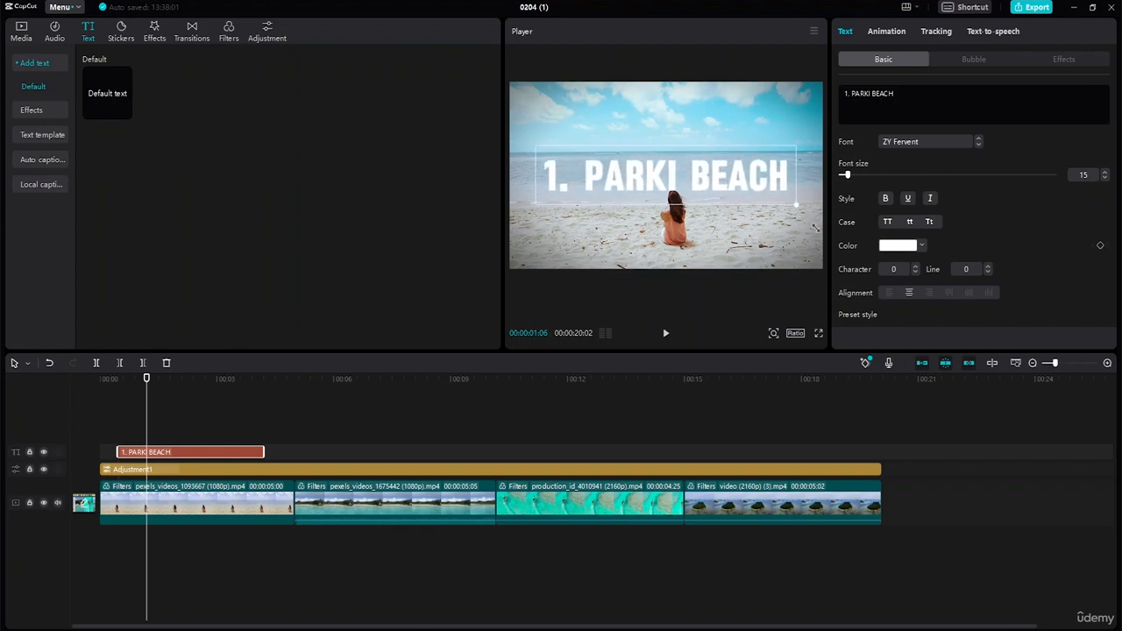
left_click(729, 237)
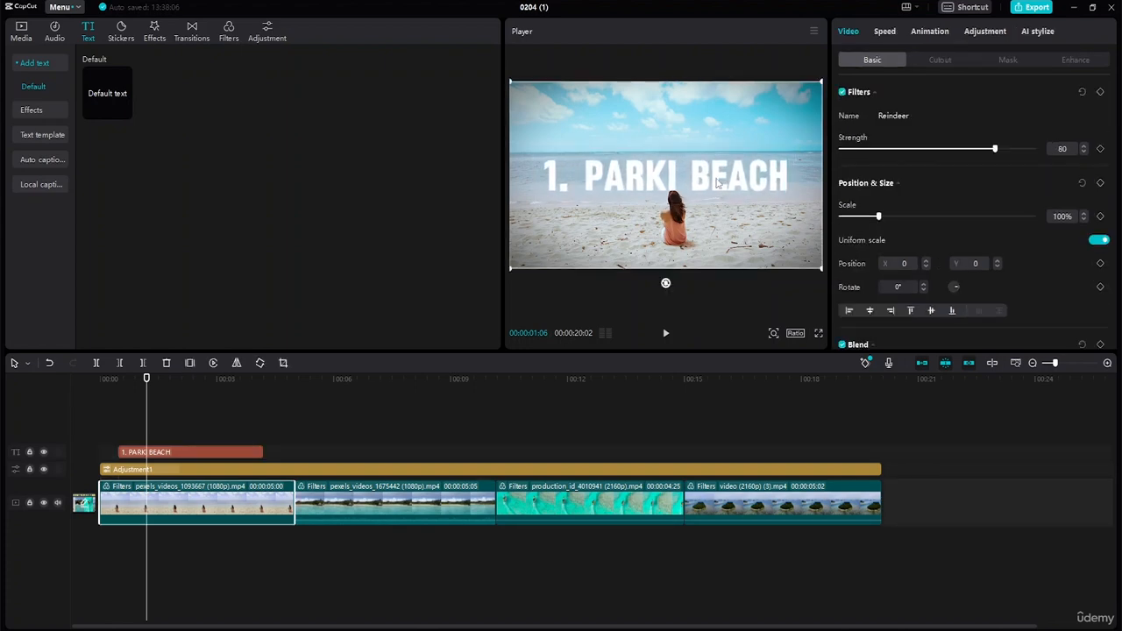
left_click(711, 182)
left_click_drag(699, 176, 697, 128)
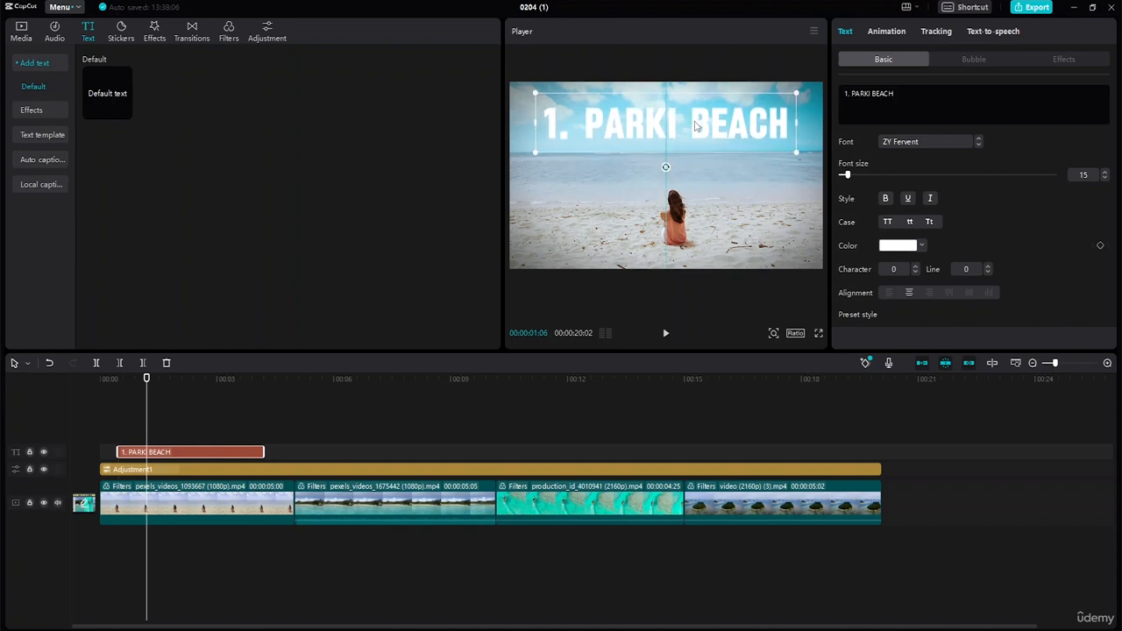
- Change the "1. PARKI BEACH" title's colour to black (000000)
left_click(914, 248)
left_click_drag(854, 267, 864, 418)
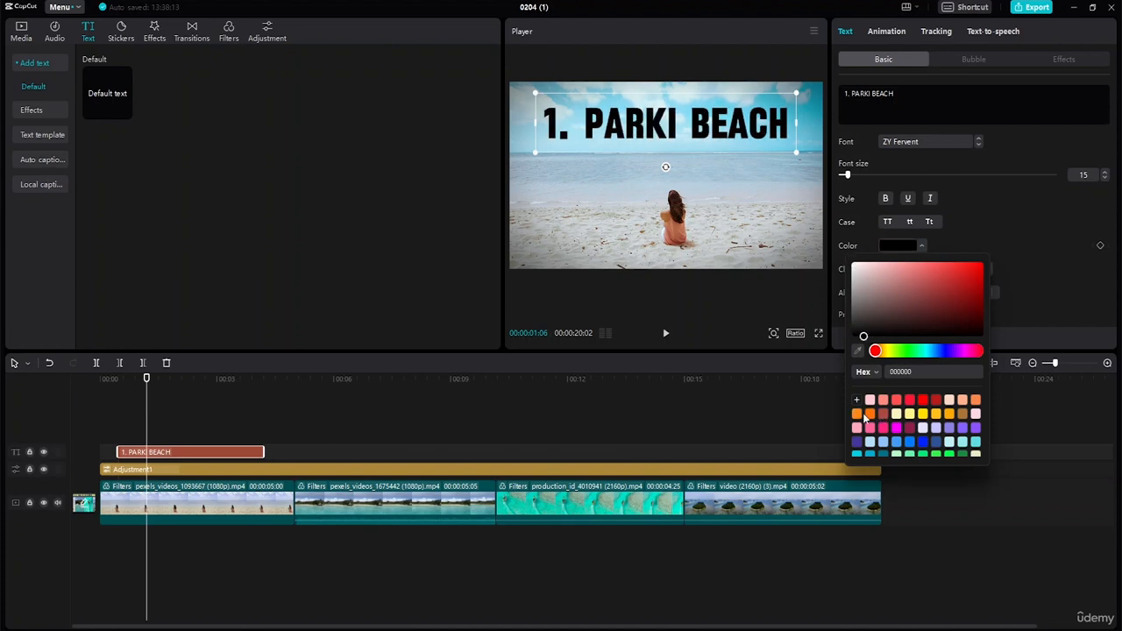
left_click(1025, 239)
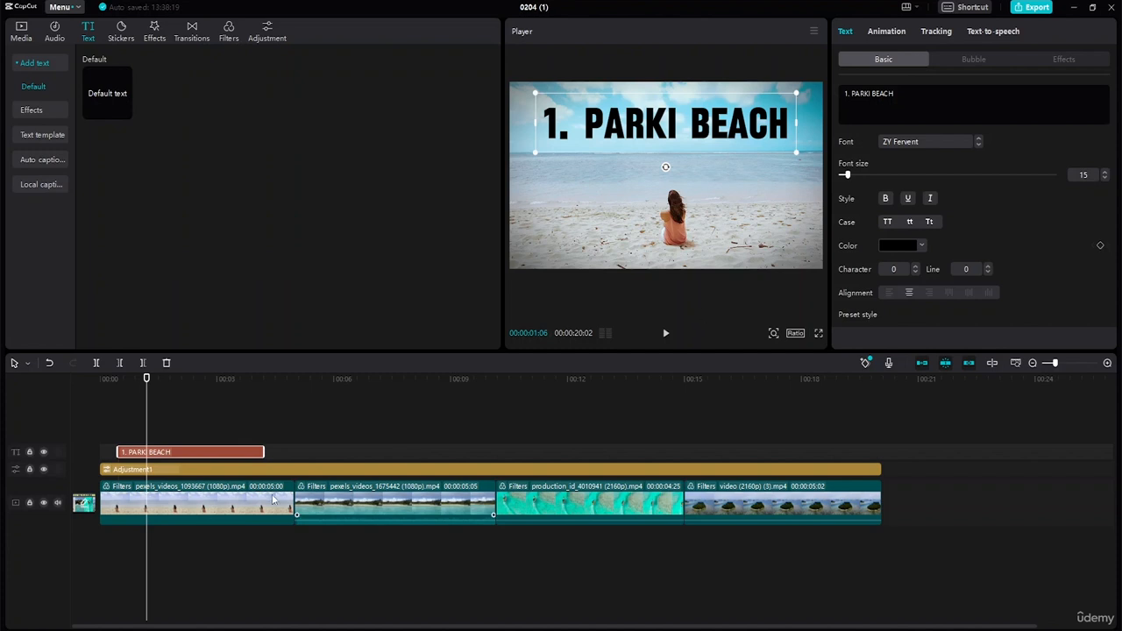
- Add a default text over the second clip, running from about 5.5 to 9.8 seconds
left_click(125, 110)
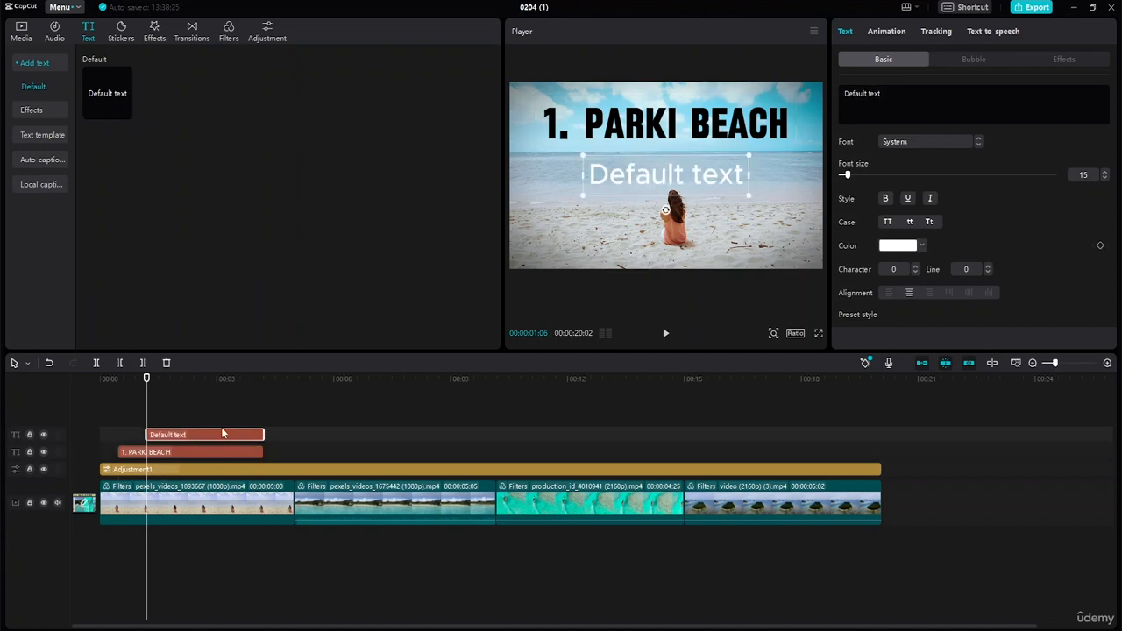
left_click_drag(228, 432, 481, 453)
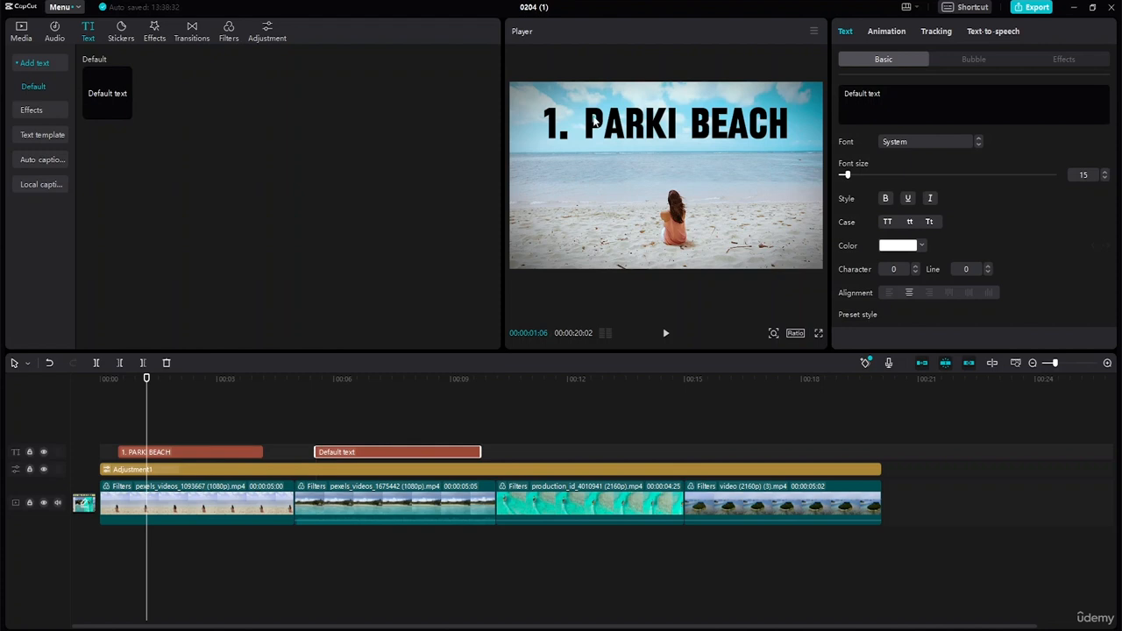
left_click(623, 112)
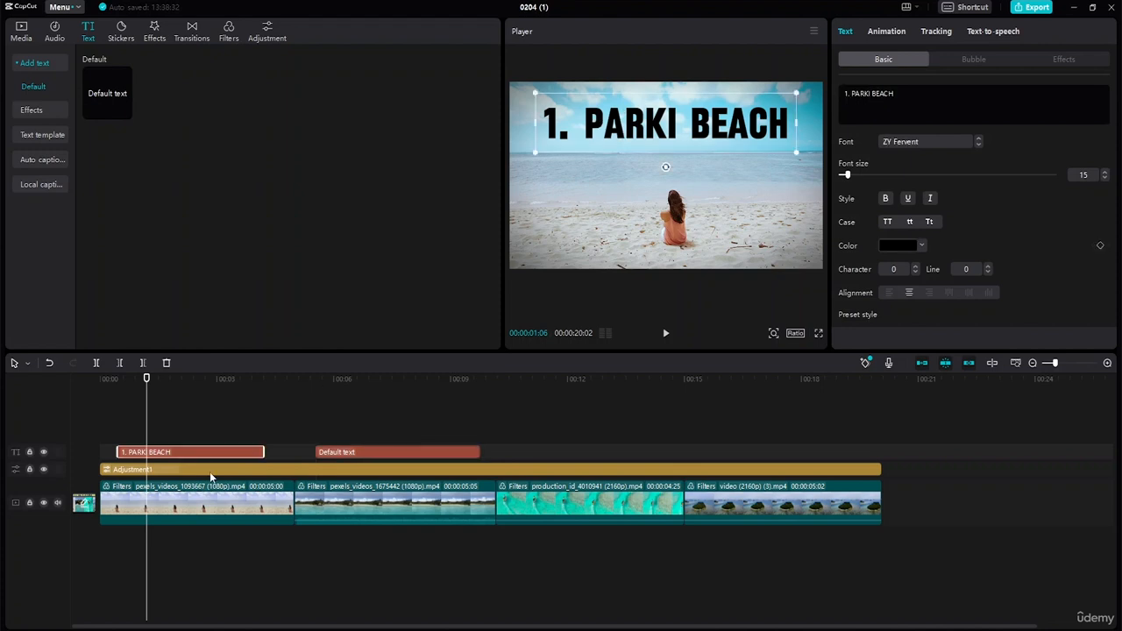
right_click(197, 452)
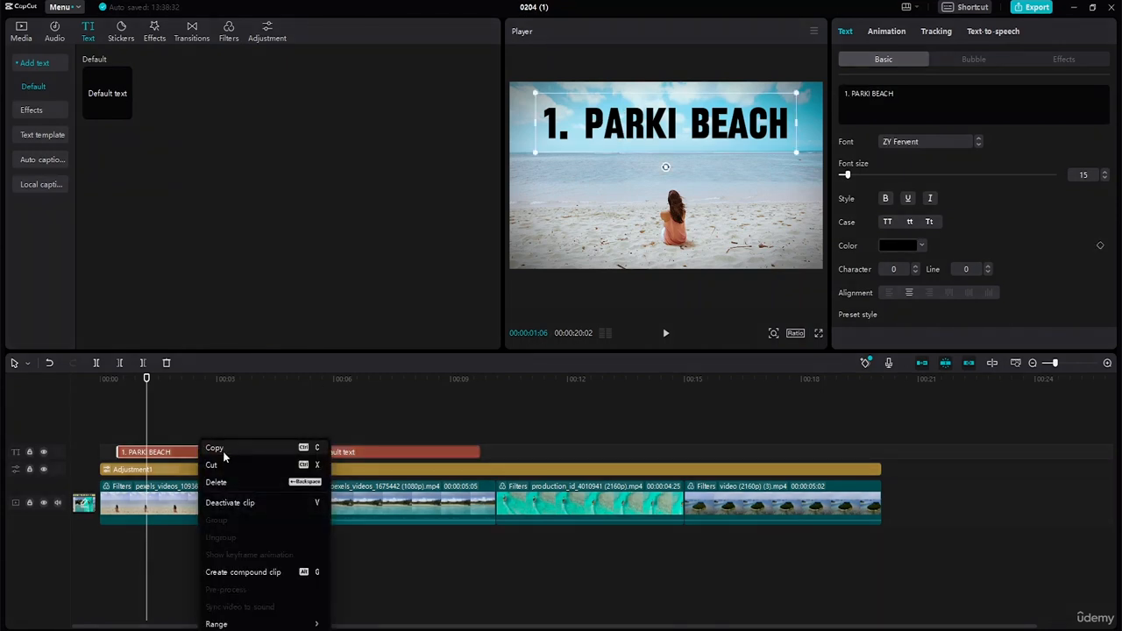
left_click(223, 450)
- Replace the default text over the second clip with "2. ALAKUDA BEACH"
left_click(359, 453)
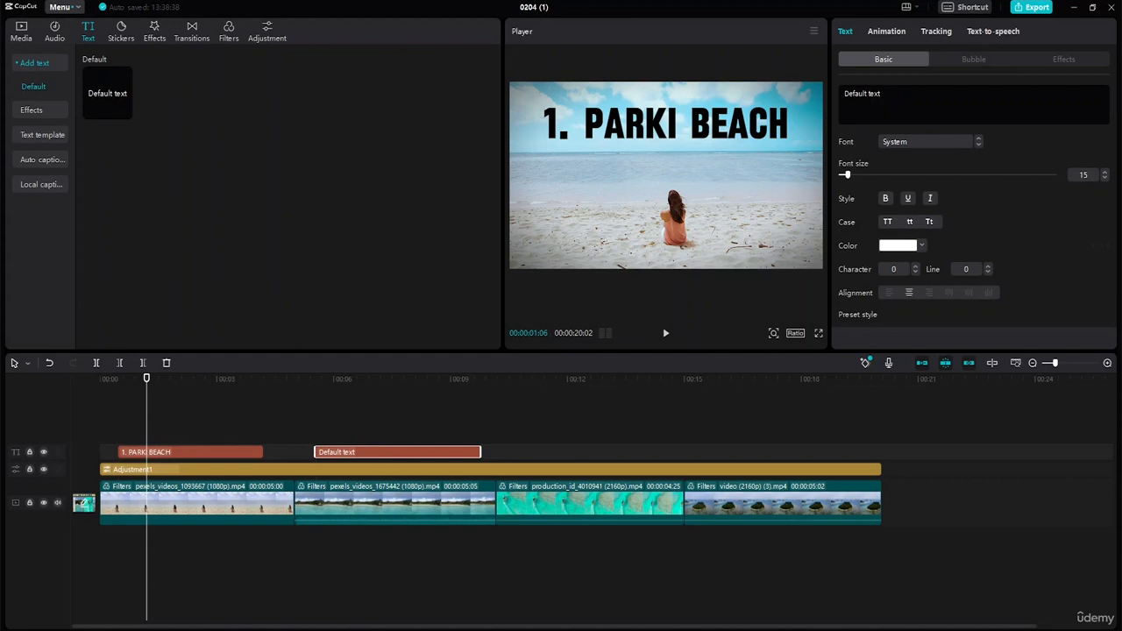
key("BackSpace")
key("BackSpace")
key("BackSpace")
key("BackSpace")
key("BackSpace")
key("BackSpace")
key("BackSpace")
key("BackSpace")
key("BackSpace")
key("BackSpace")
key("BackSpace")
key("BackSpace")
left_click_drag(147, 378, 384, 380)
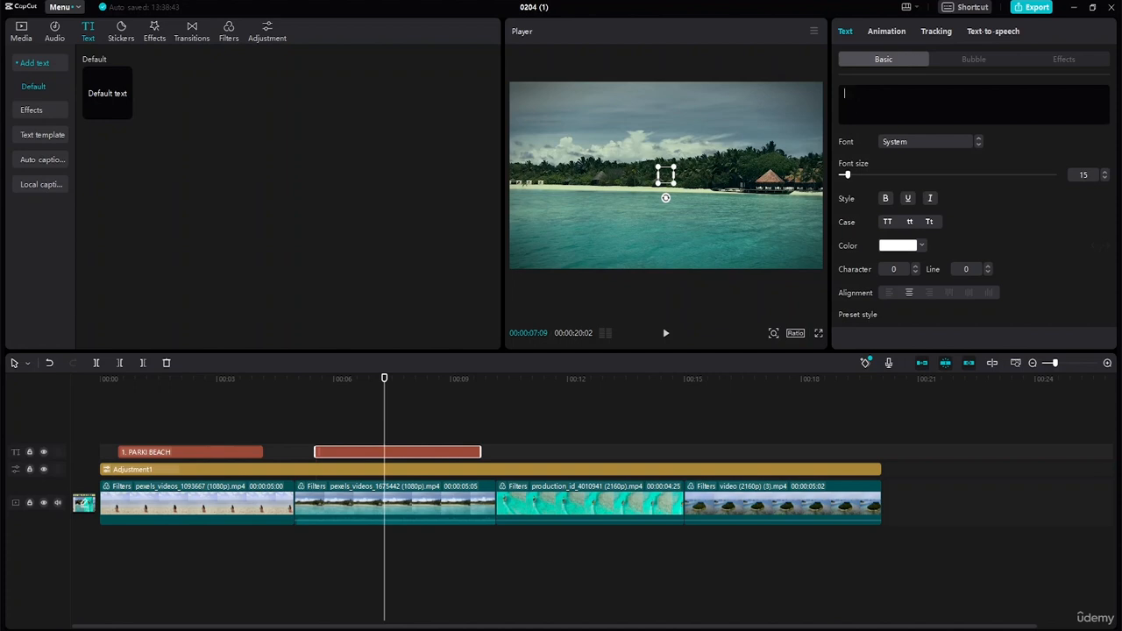
type("2.")
type("ALA")
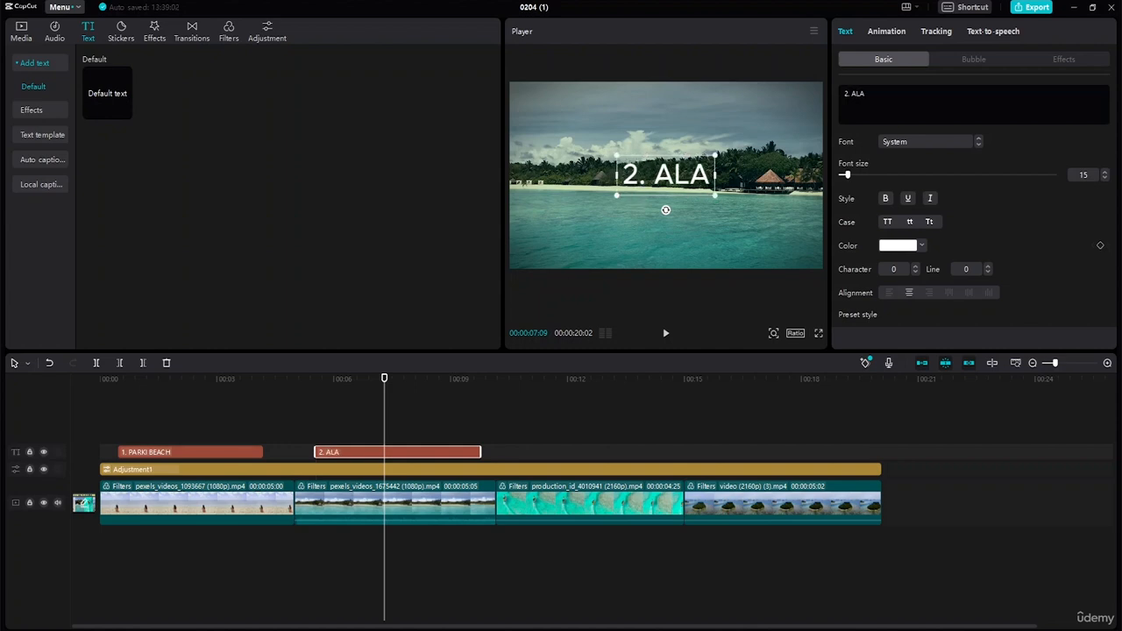
type("KUDA B")
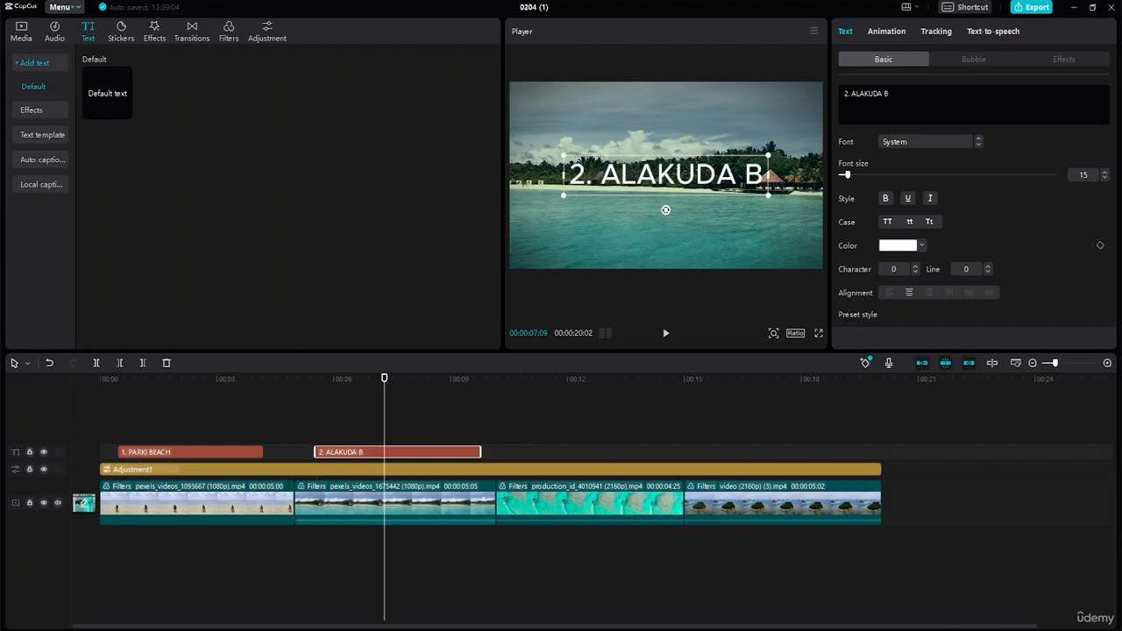
type("EACH")
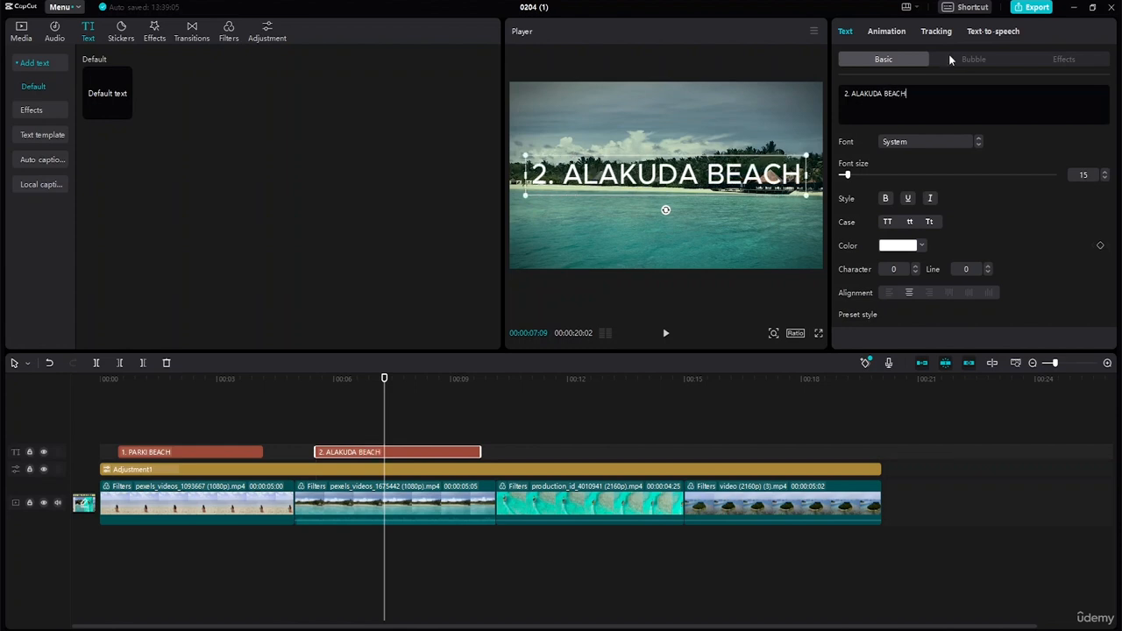
- Set the "2. ALAKUDA BEACH" title's font to ZY Fervent, enlarge it, and move it up into the sky area
left_click(980, 142)
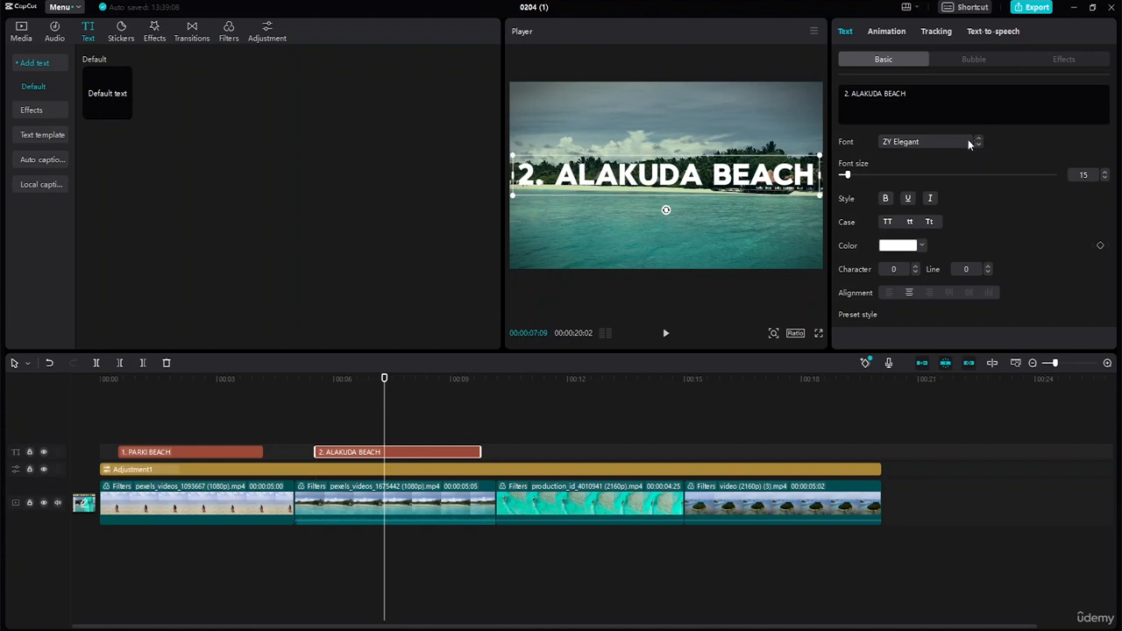
left_click(980, 142)
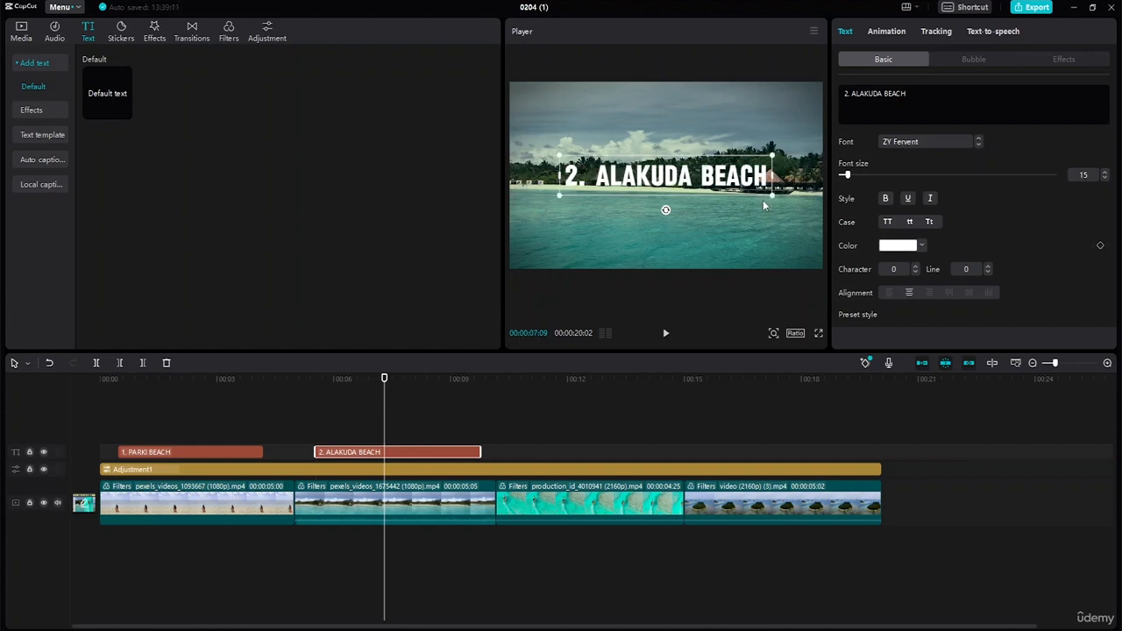
left_click_drag(771, 197, 787, 220)
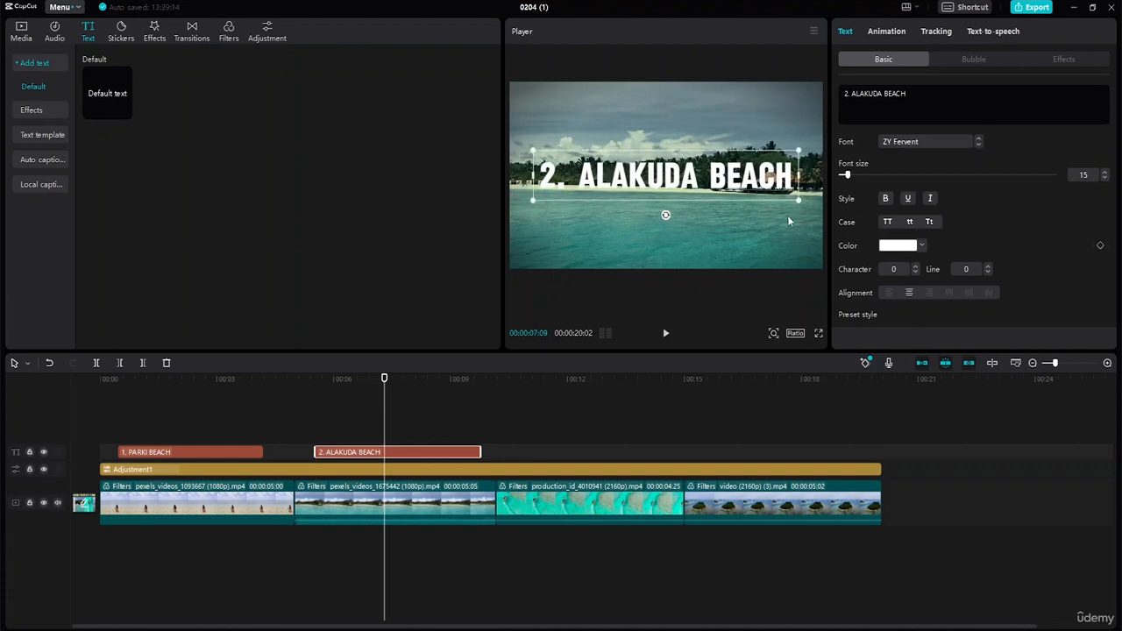
left_click_drag(721, 180, 717, 127)
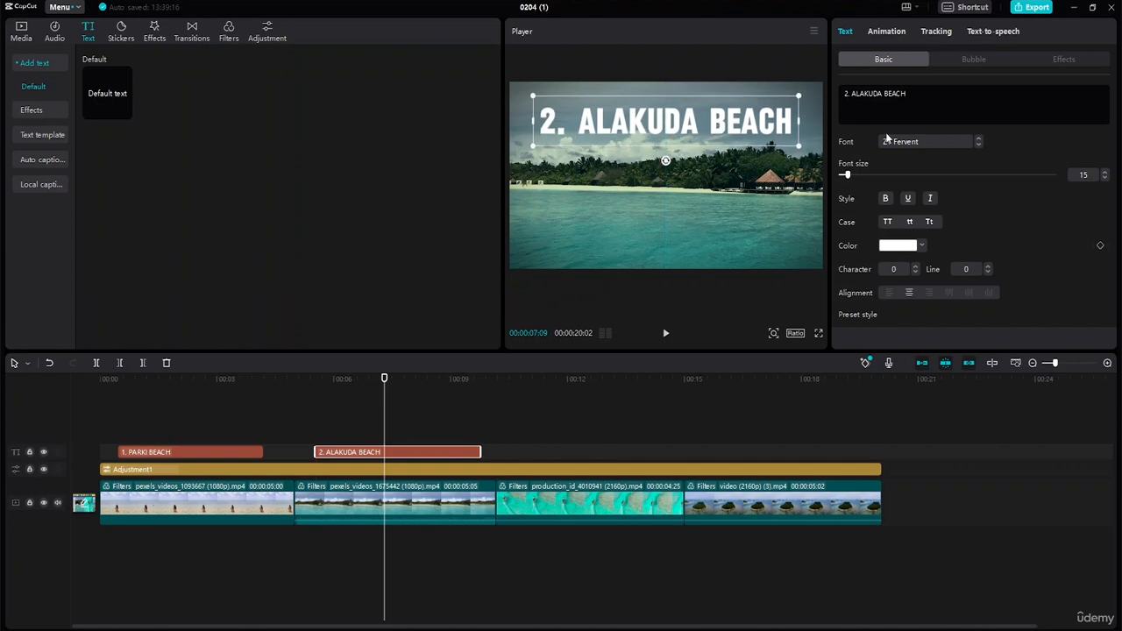
- Change the "2. ALAKUDA BEACH" title's colour to black (000000) and nudge it slightly higher in the frame
left_click(921, 246)
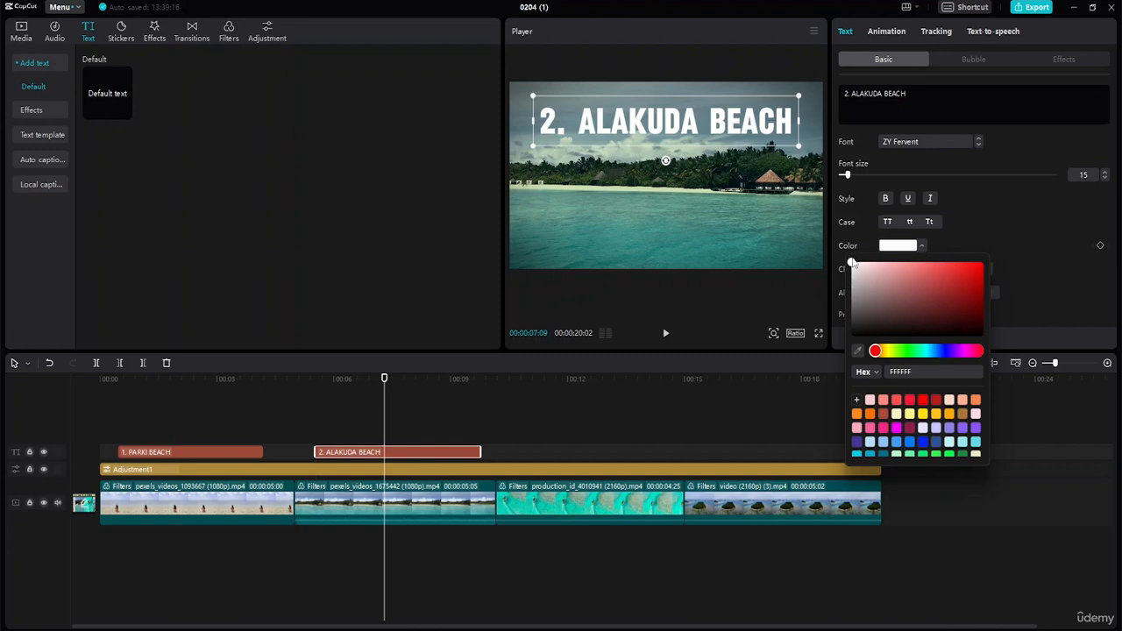
left_click_drag(852, 263, 875, 354)
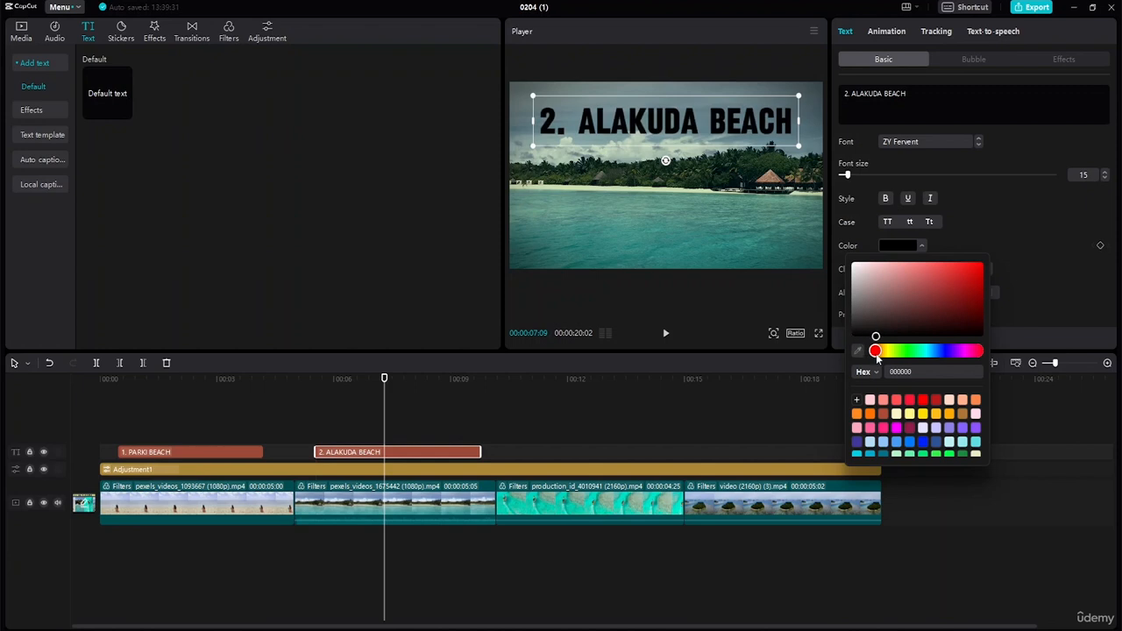
left_click(1017, 186)
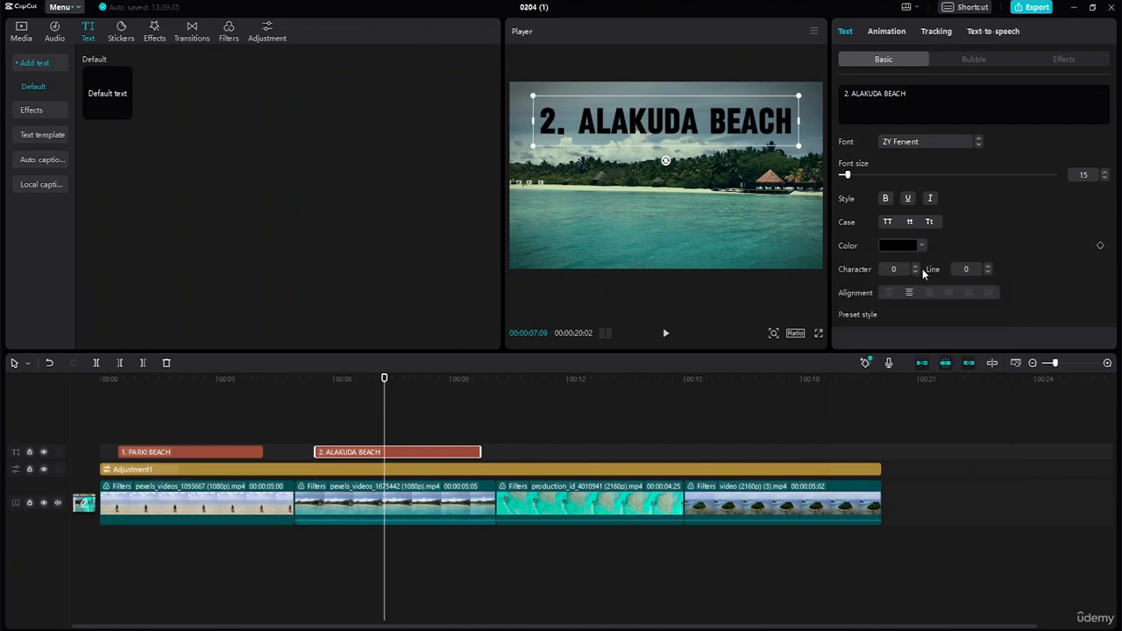
left_click_drag(692, 127, 689, 120)
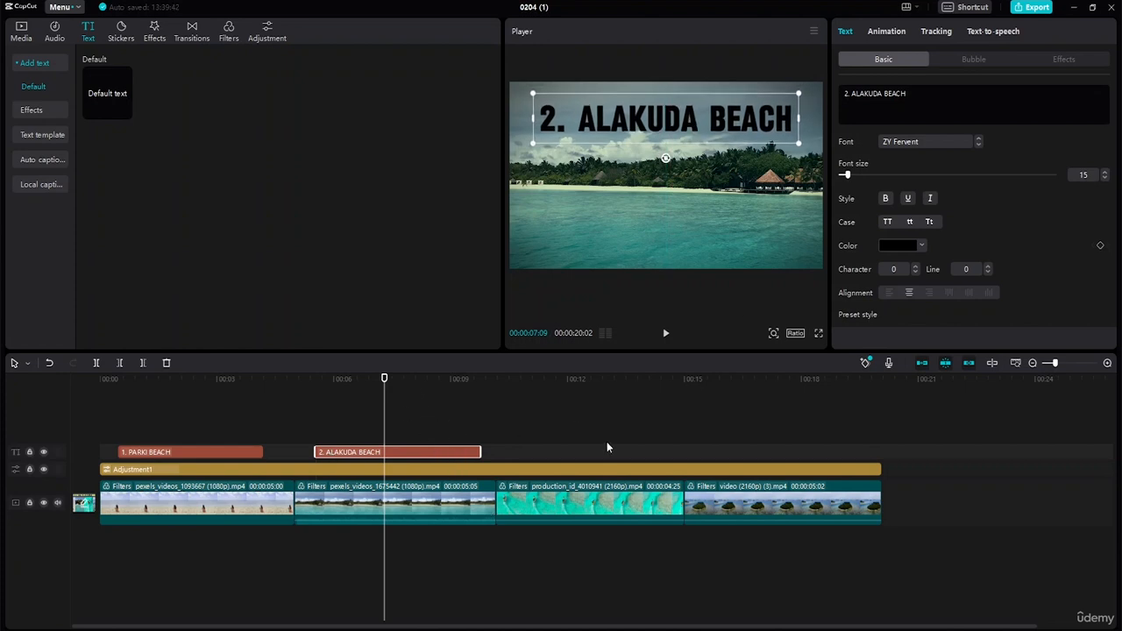
- Add a default text over the third clip, running from about 10.7 to 14.5 seconds
left_click_drag(386, 380, 548, 396)
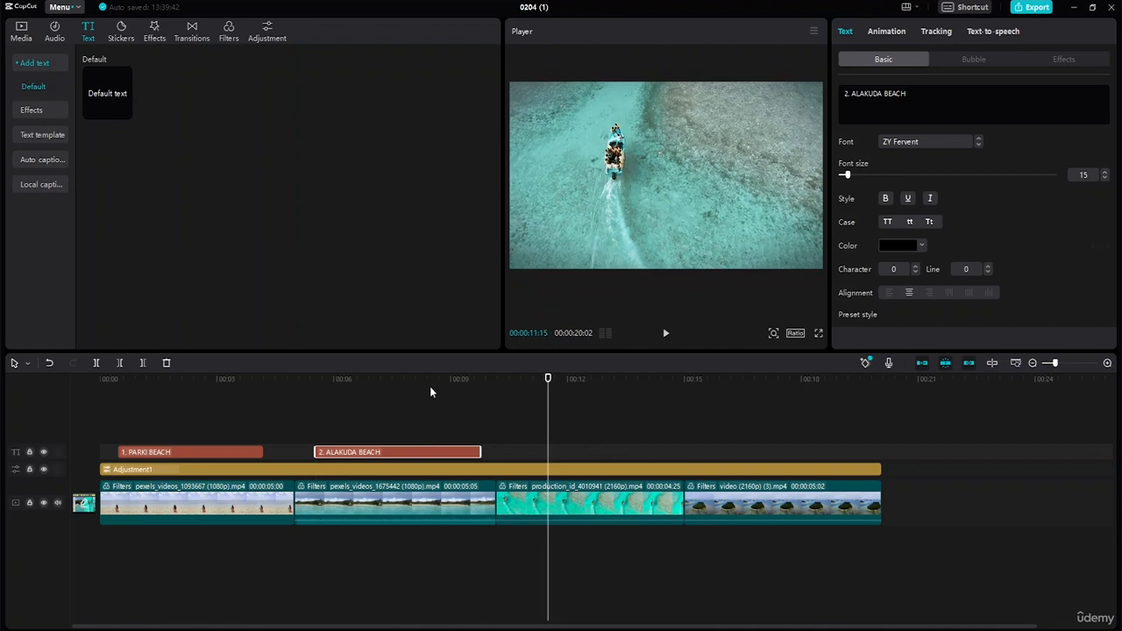
left_click(125, 112)
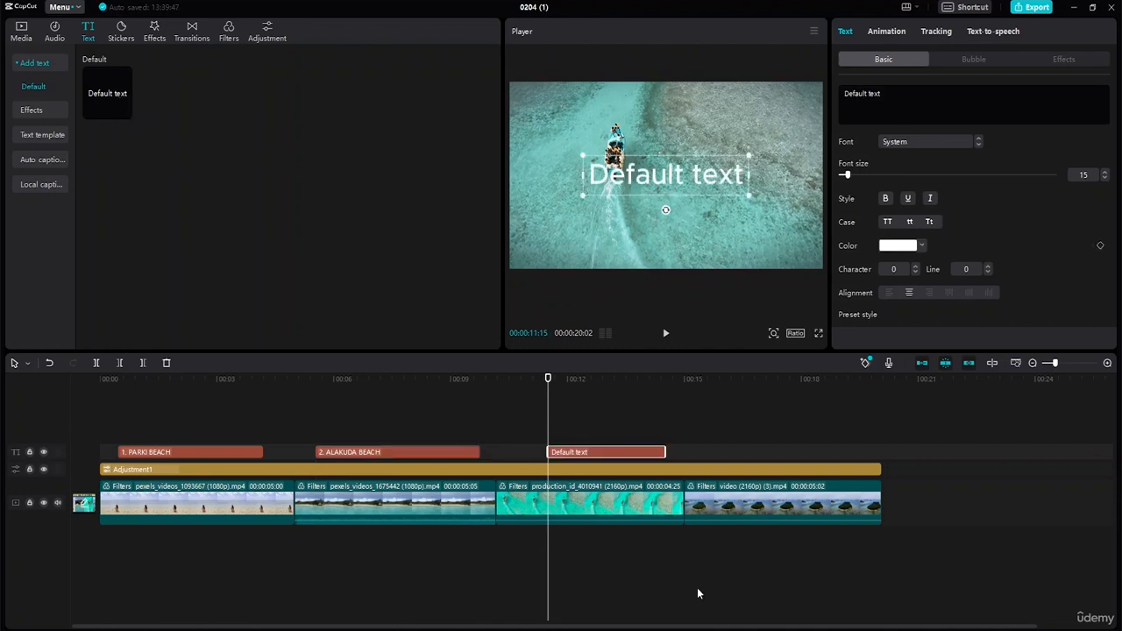
left_click_drag(573, 453, 545, 456)
left_click_drag(638, 449, 668, 450)
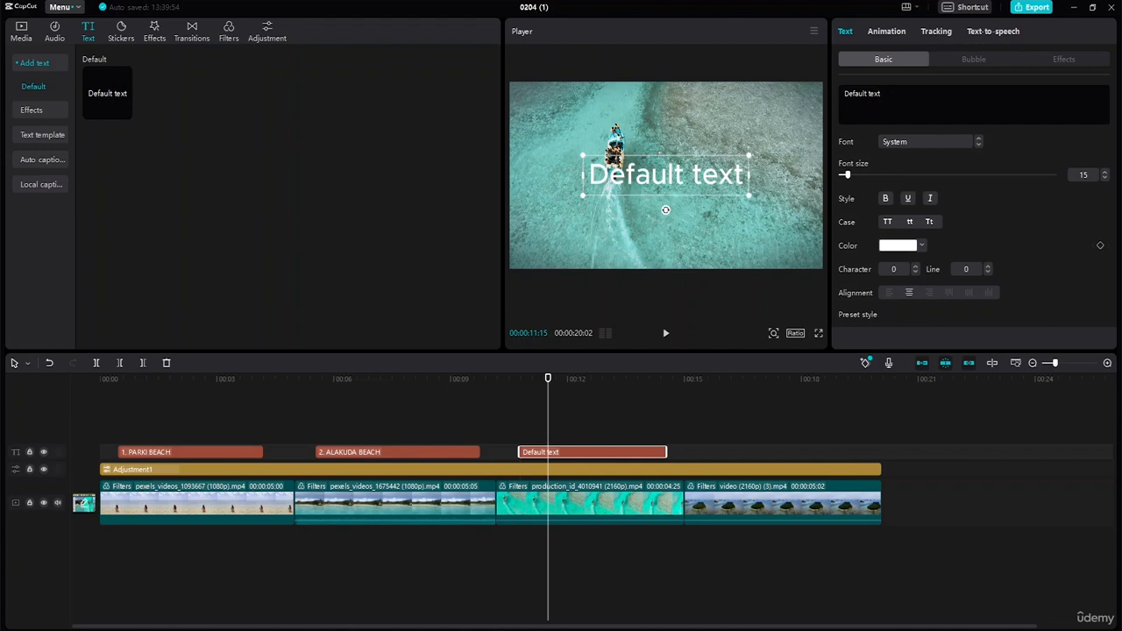
- Replace the default text over the third clip with "3. WHITEHAVEN BEACH"
key("BackSpace")
key("BackSpace")
key("BackSpace")
key("BackSpace")
key("BackSpace")
key("BackSpace")
key("BackSpace")
key("BackSpace")
key("BackSpace")
key("BackSpace")
key("BackSpace")
key("BackSpace")
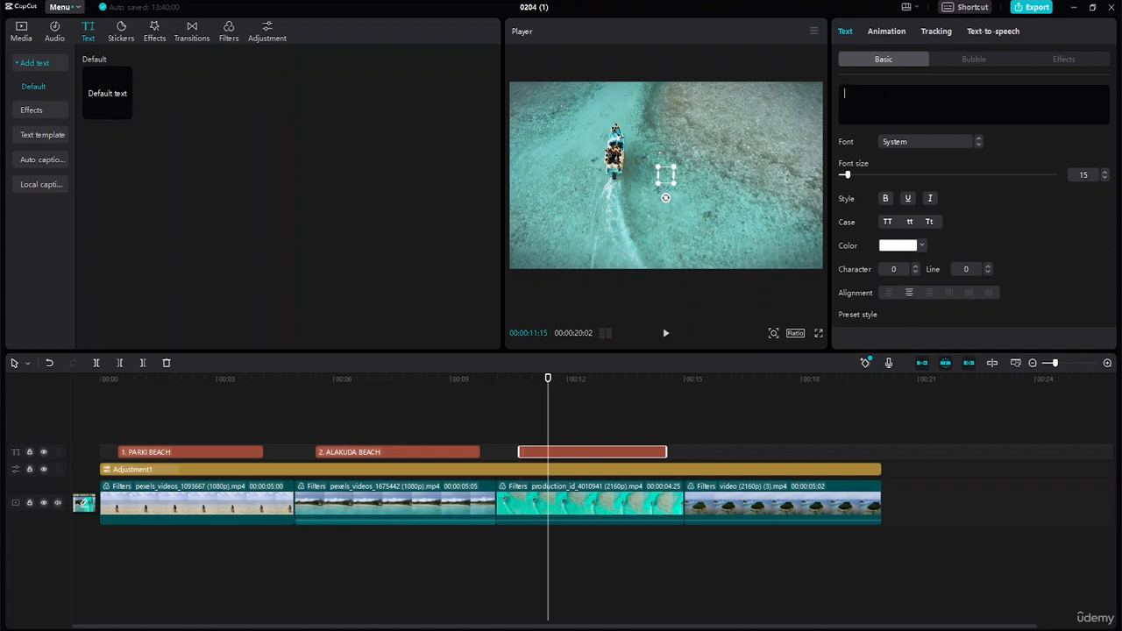
type("3. WHITE")
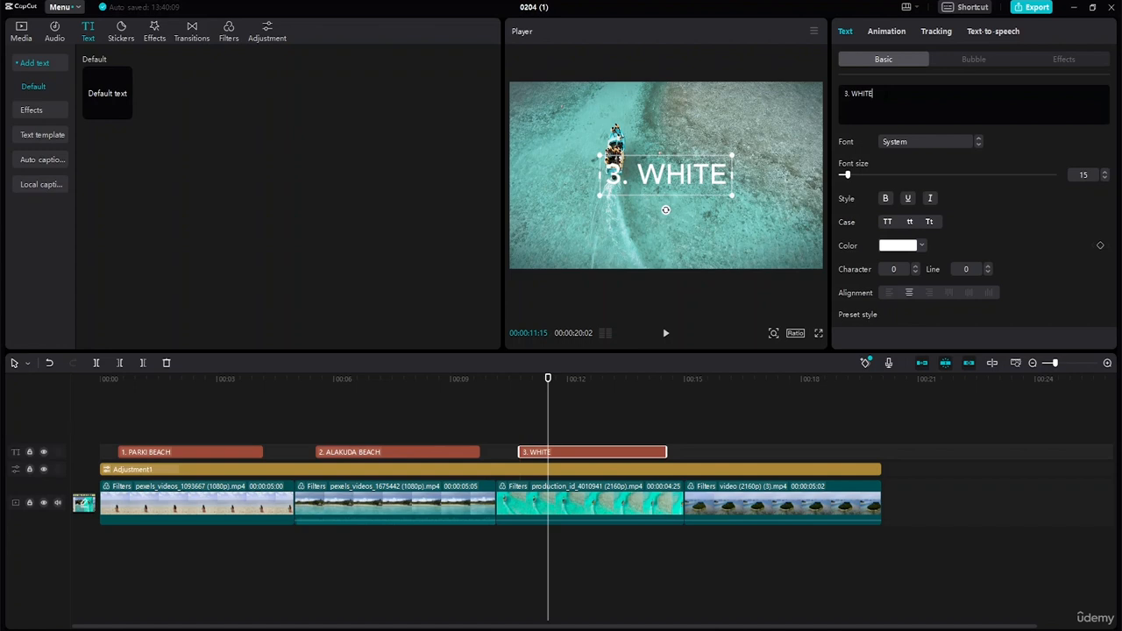
type("HAVE")
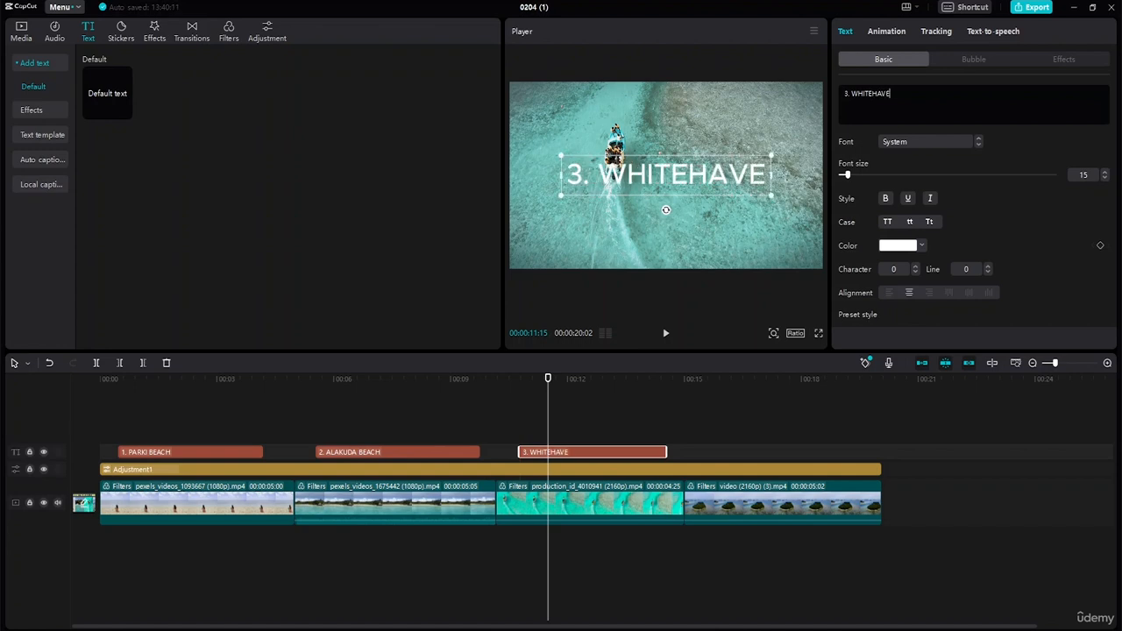
type("N BEACH")
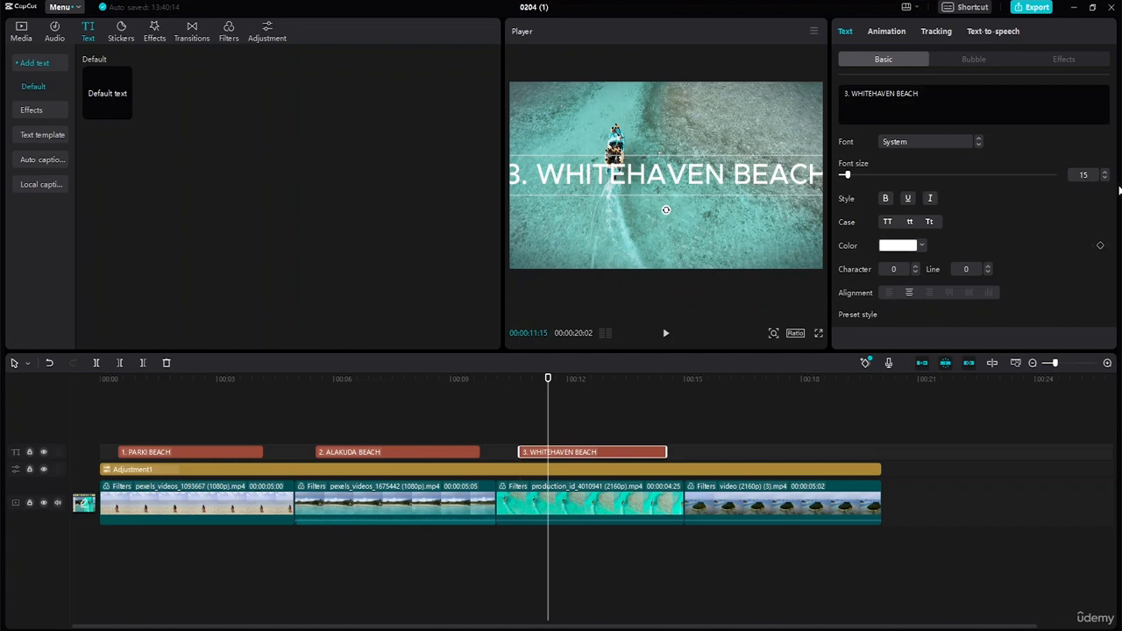
- Reduce the "3. WHITEHAVEN BEACH" title's font size to 13 and move it to the bottom of the video frame
left_click(1106, 179)
left_click(1105, 179)
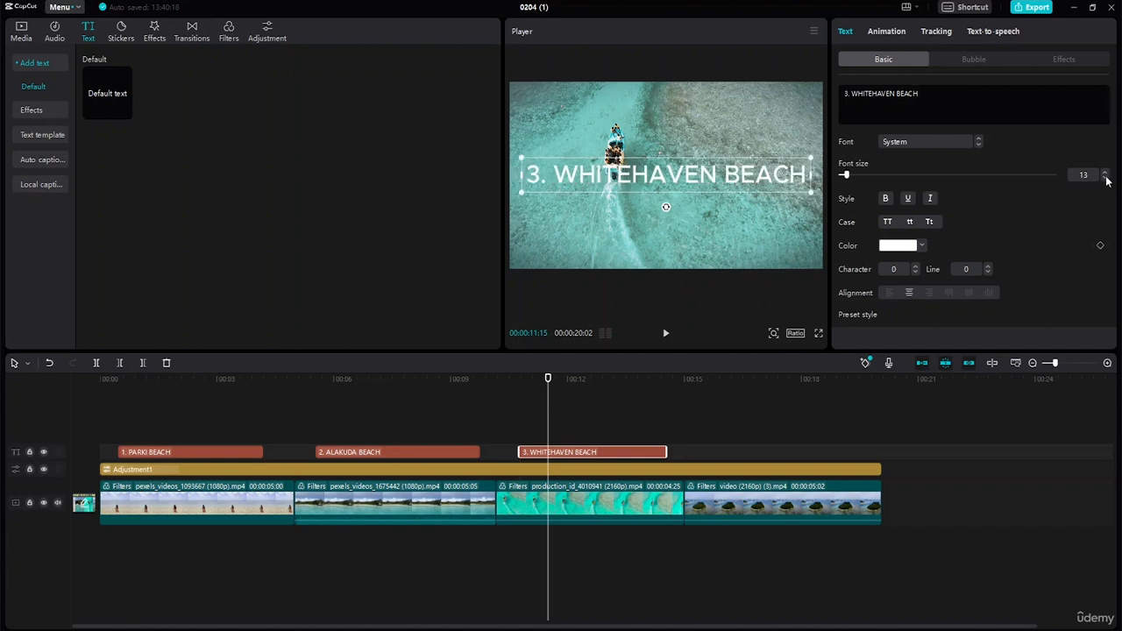
left_click(1105, 178)
left_click(1105, 173)
left_click_drag(715, 175, 715, 244)
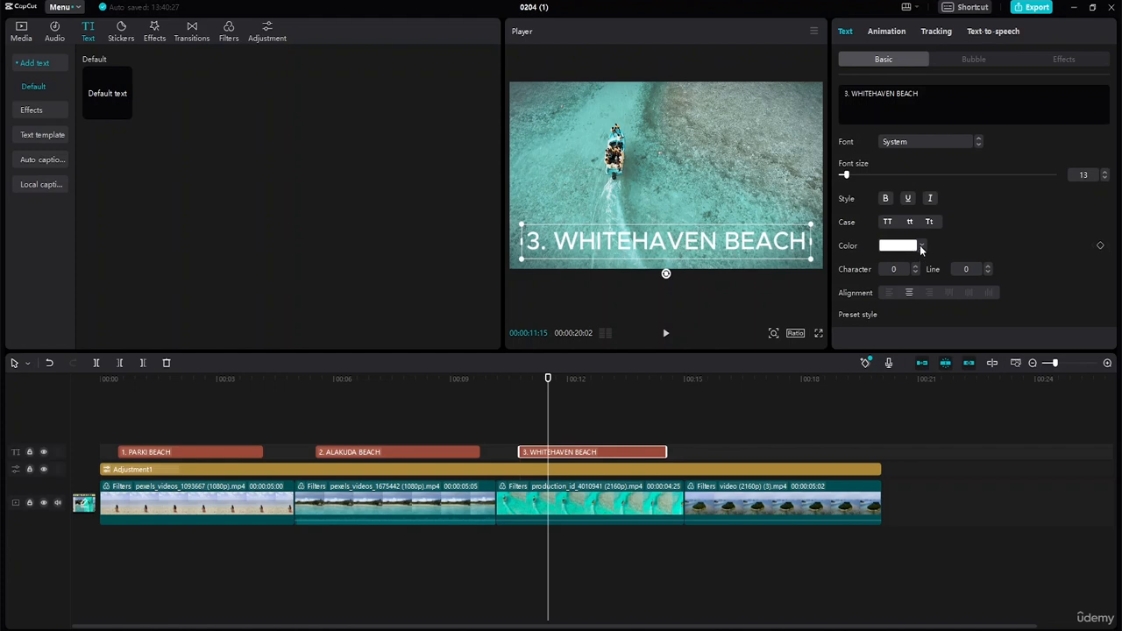
- Set the "3. WHITEHAVEN BEACH" title's font to ZY Fervent and enlarge it to nearly the full frame width
left_click(979, 144)
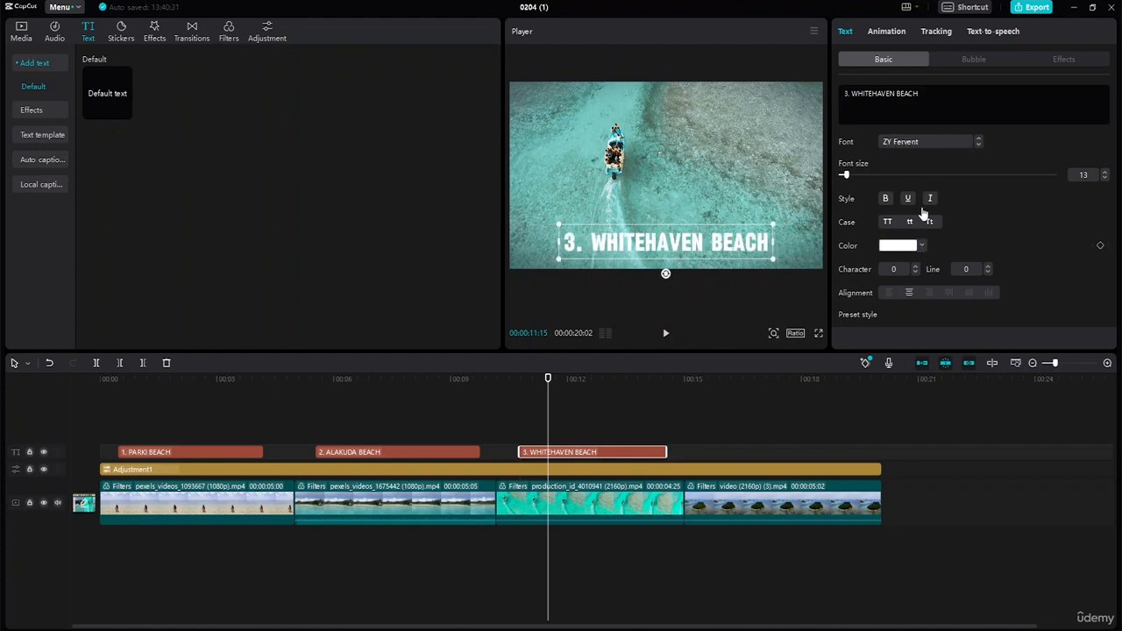
left_click_drag(773, 260, 822, 298)
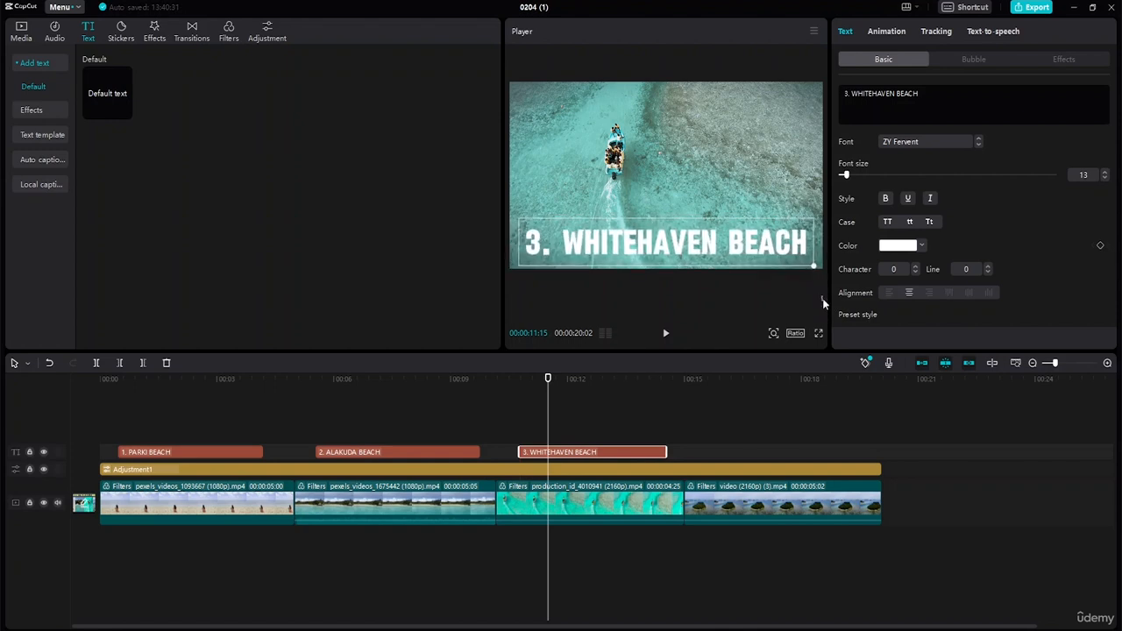
left_click(760, 180)
- Set the "3. WHITEHAVEN BEACH" title's text color to black (000000)
left_click(700, 250)
left_click(921, 247)
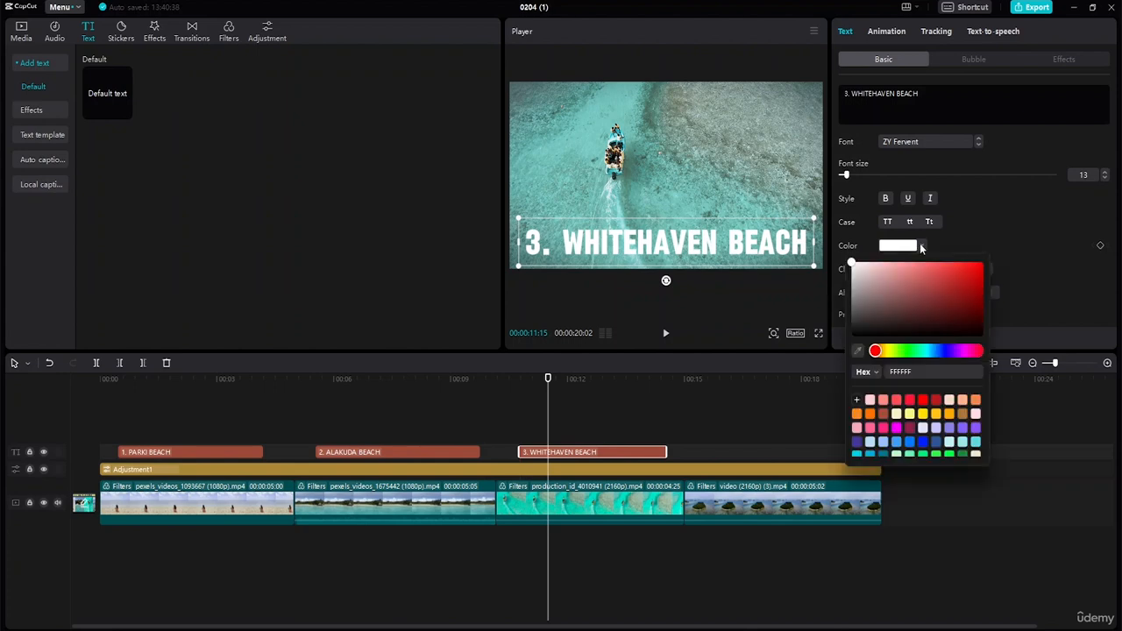
left_click_drag(852, 263, 843, 355)
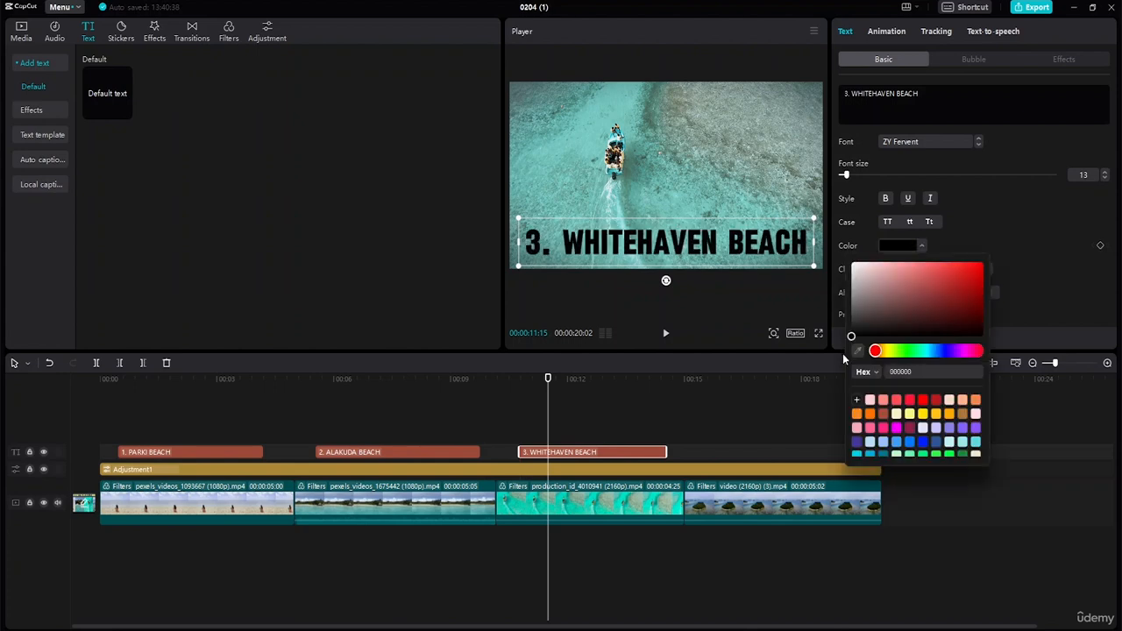
left_click(1040, 245)
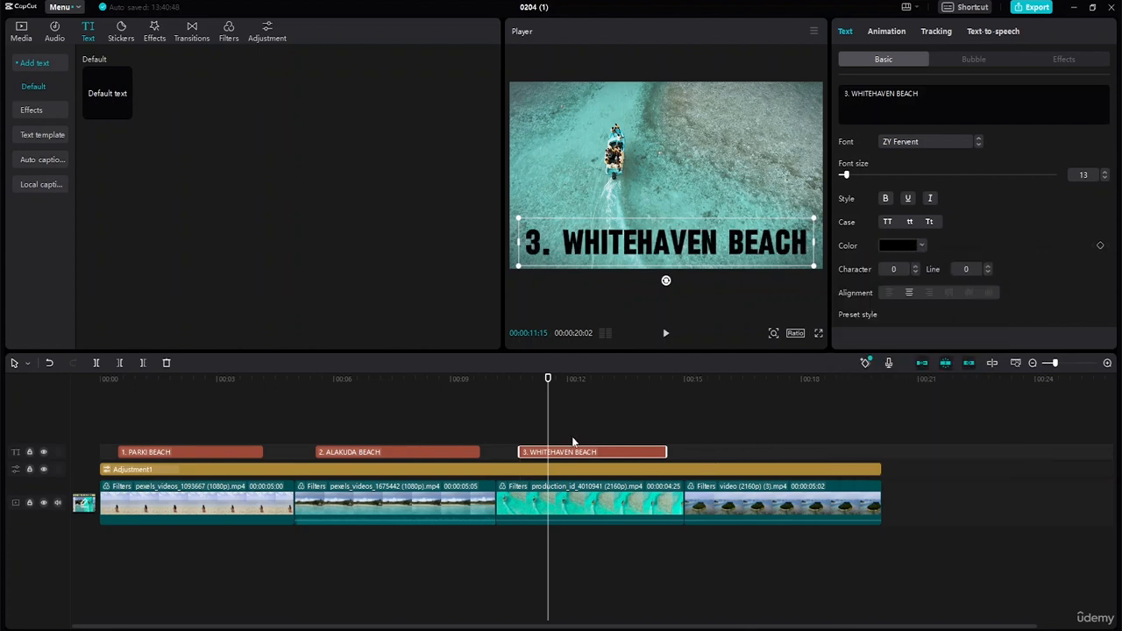
- Add a default text over the fourth clip, running from about 15.7 to 19.6 seconds
left_click(748, 459)
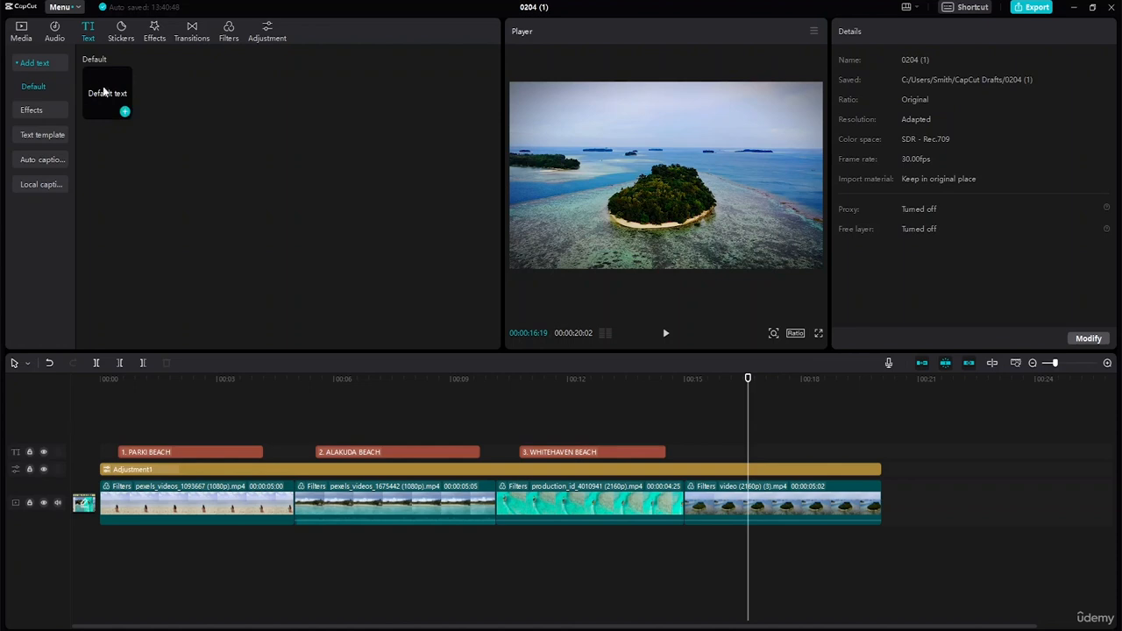
left_click(121, 112)
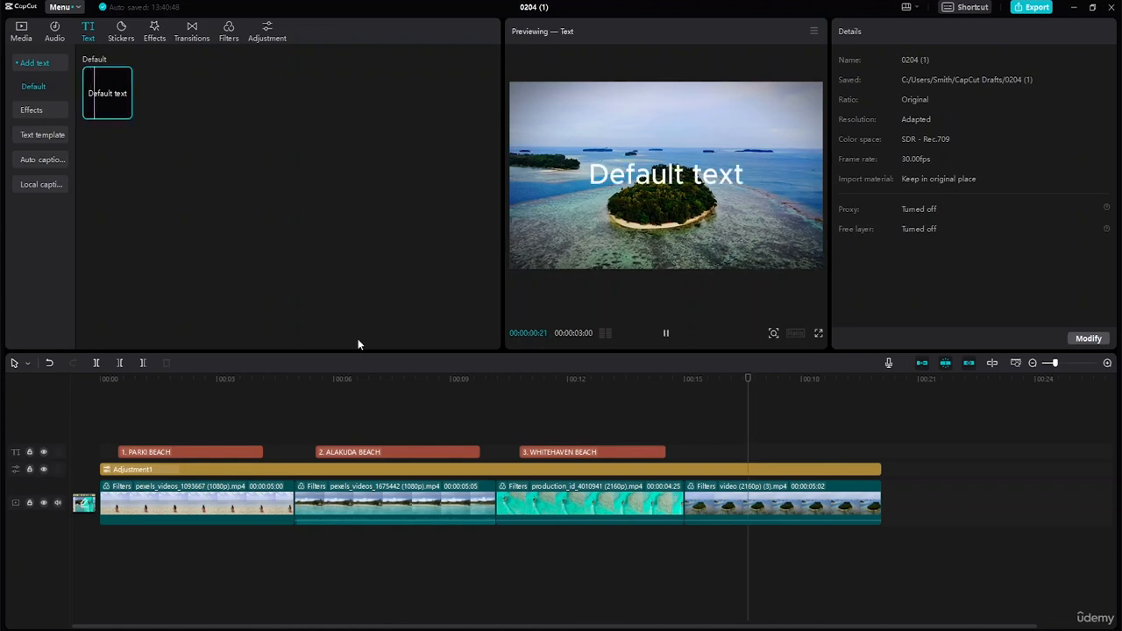
left_click(124, 111)
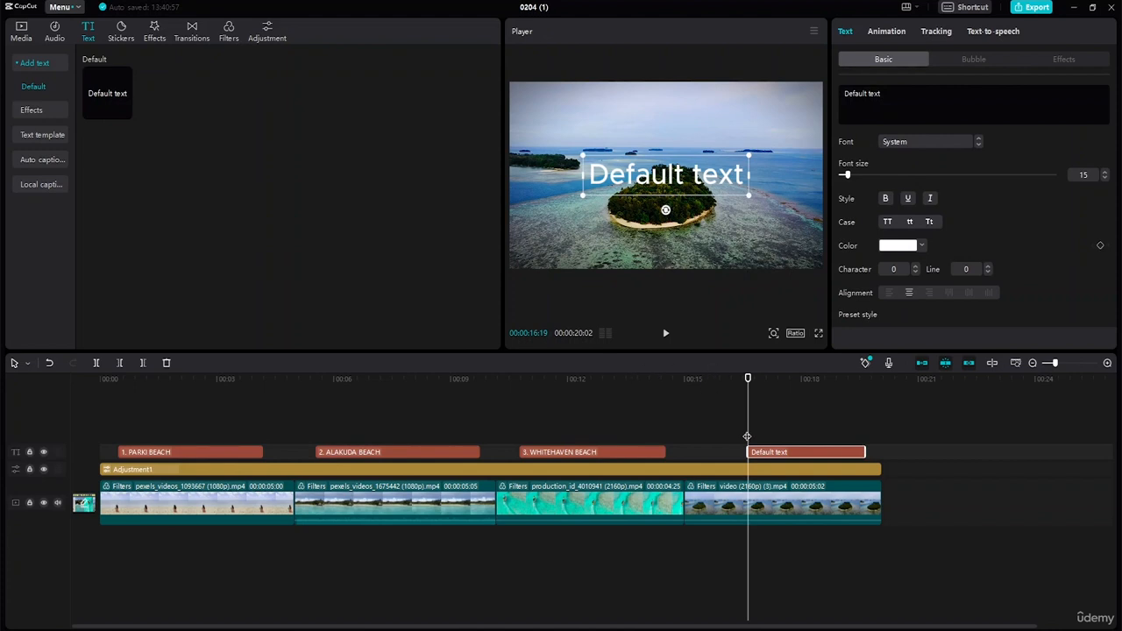
left_click_drag(786, 453, 753, 453)
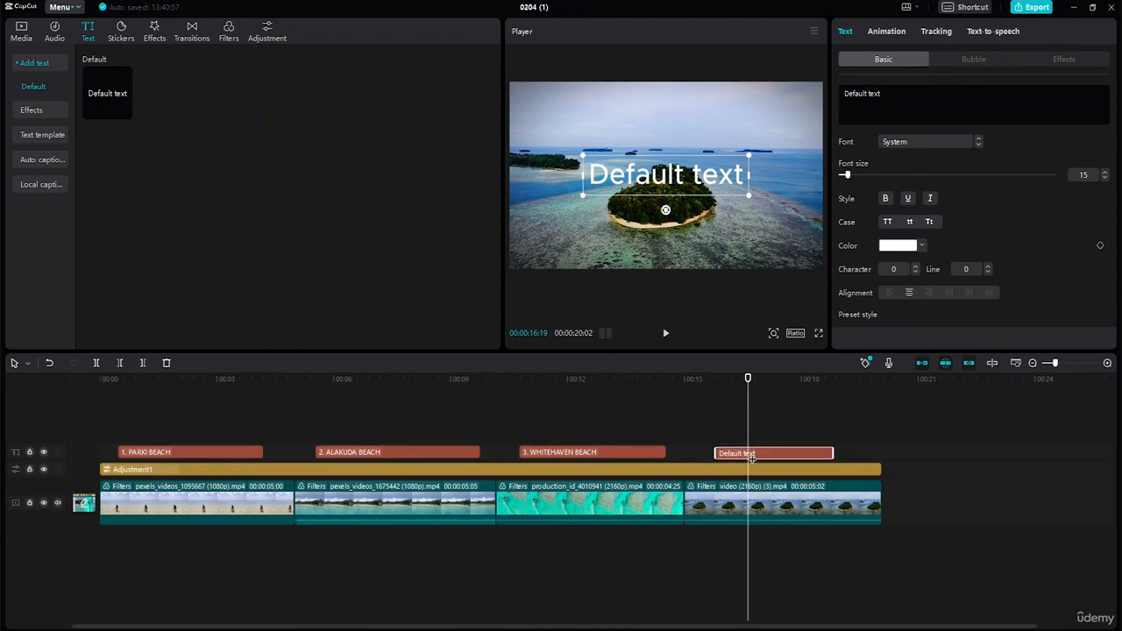
left_click_drag(834, 447, 865, 450)
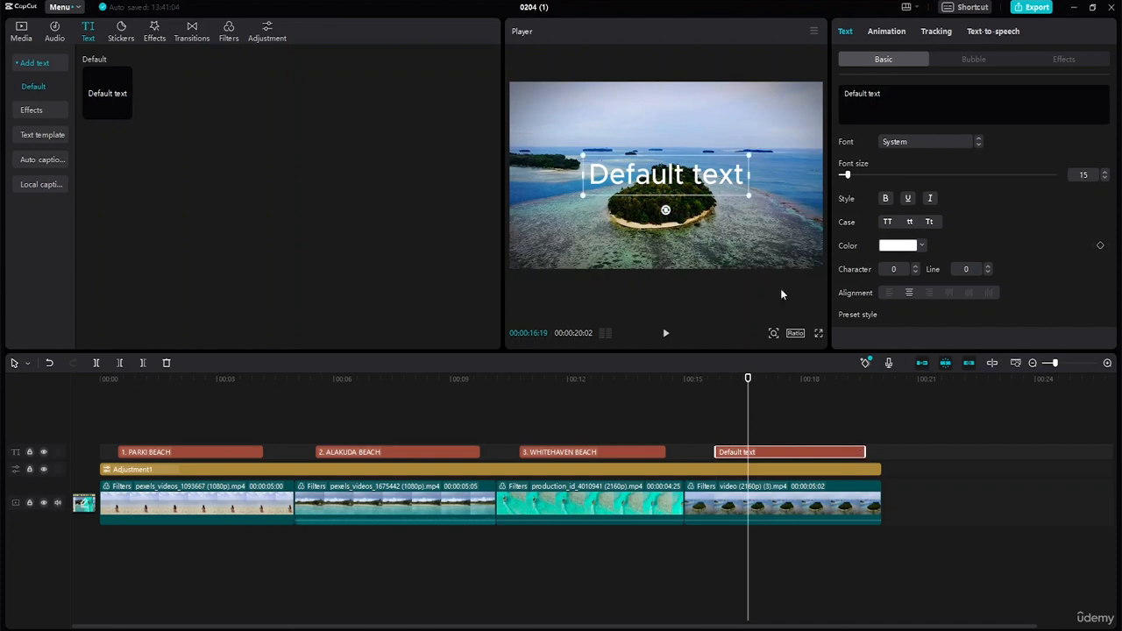
- Move the fourth clip's default text to the top of the video frame and replace its wording with "4. BEVERLY BEACH"
left_click_drag(683, 180, 681, 115)
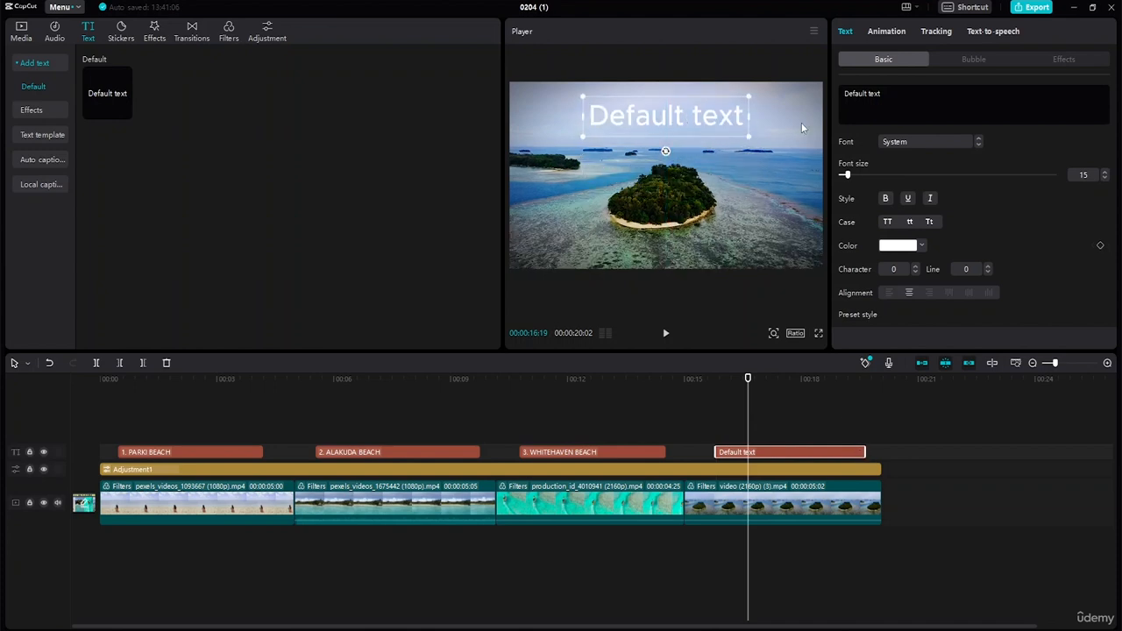
key("BackSpace")
key("BackSpace")
key("BackSpace")
key("BackSpace")
key("BackSpace")
key("BackSpace")
key("BackSpace")
key("BackSpace")
key("BackSpace")
key("BackSpace")
key("BackSpace")
key("BackSpace")
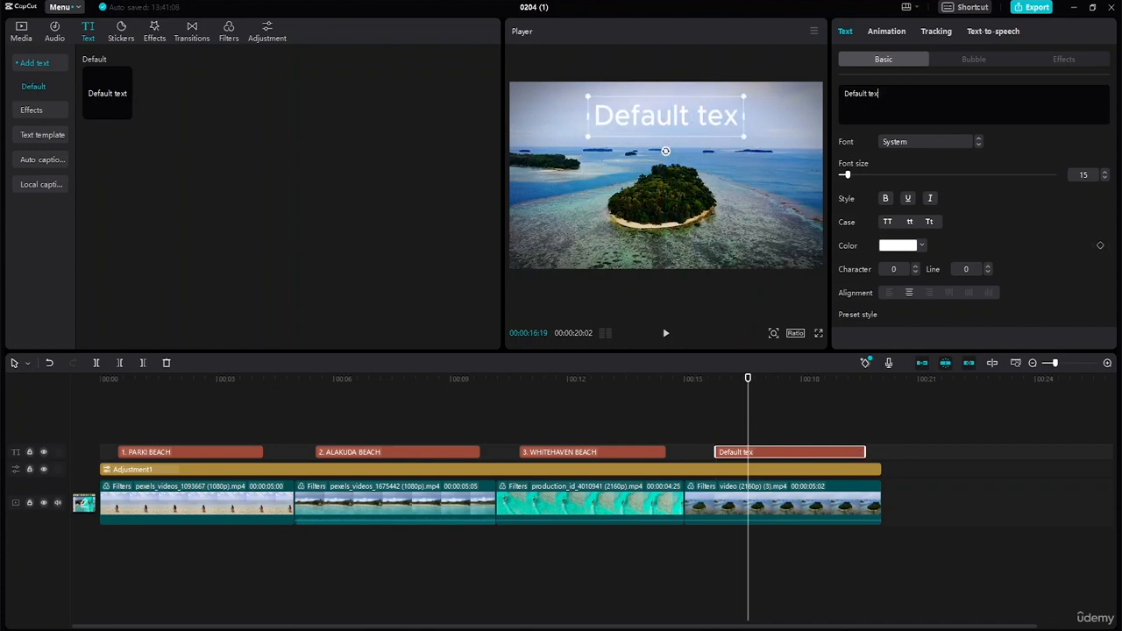
type("4.")
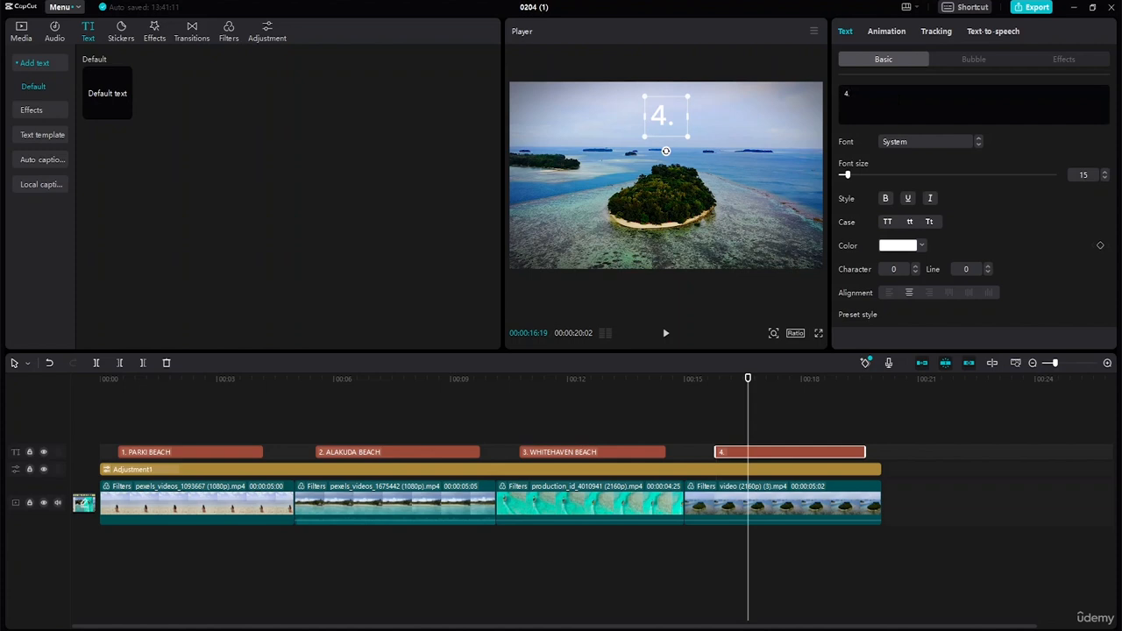
type("BEVE")
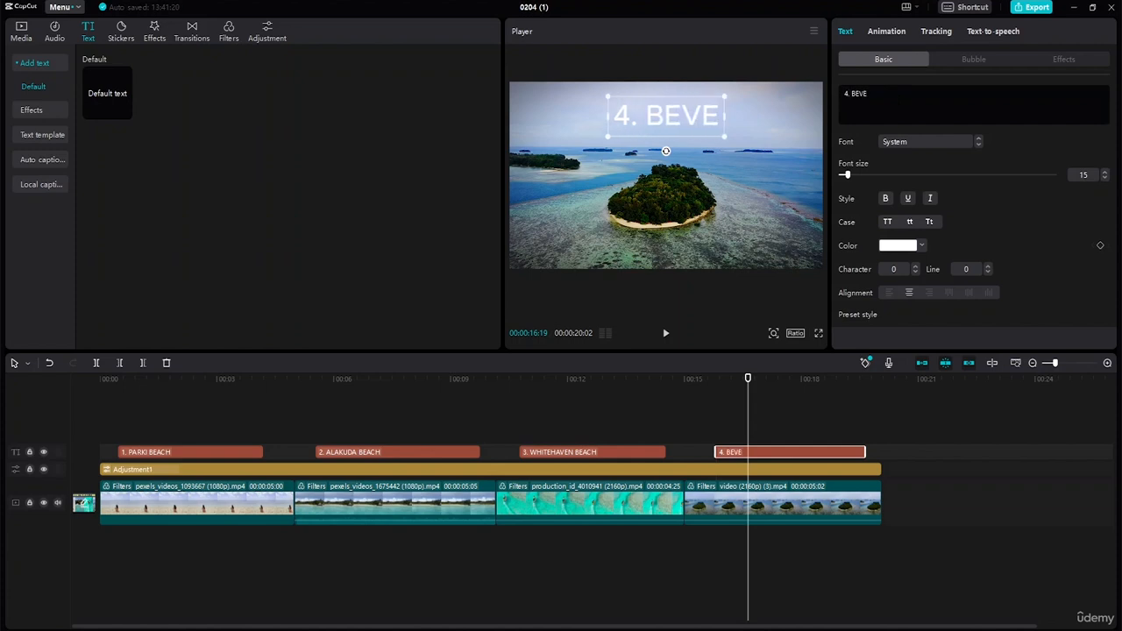
type("RLY BEACH")
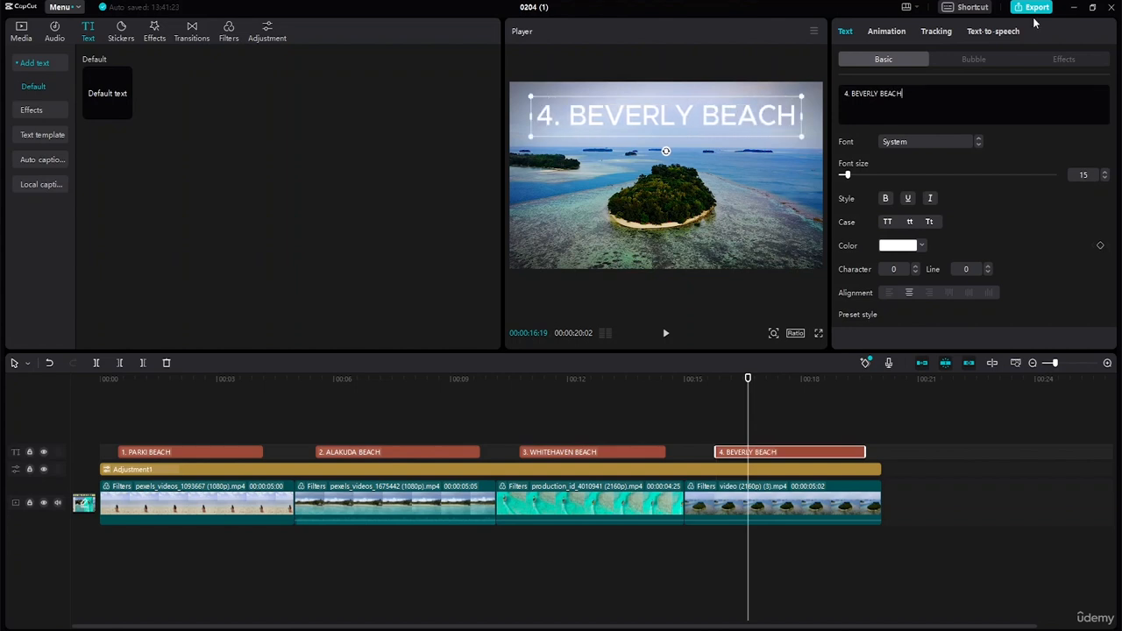
- Style the "4. BEVERLY BEACH" title in ZY Fervent, enlarge it to nearly the full frame width, and color it black (000000)
left_click(978, 144)
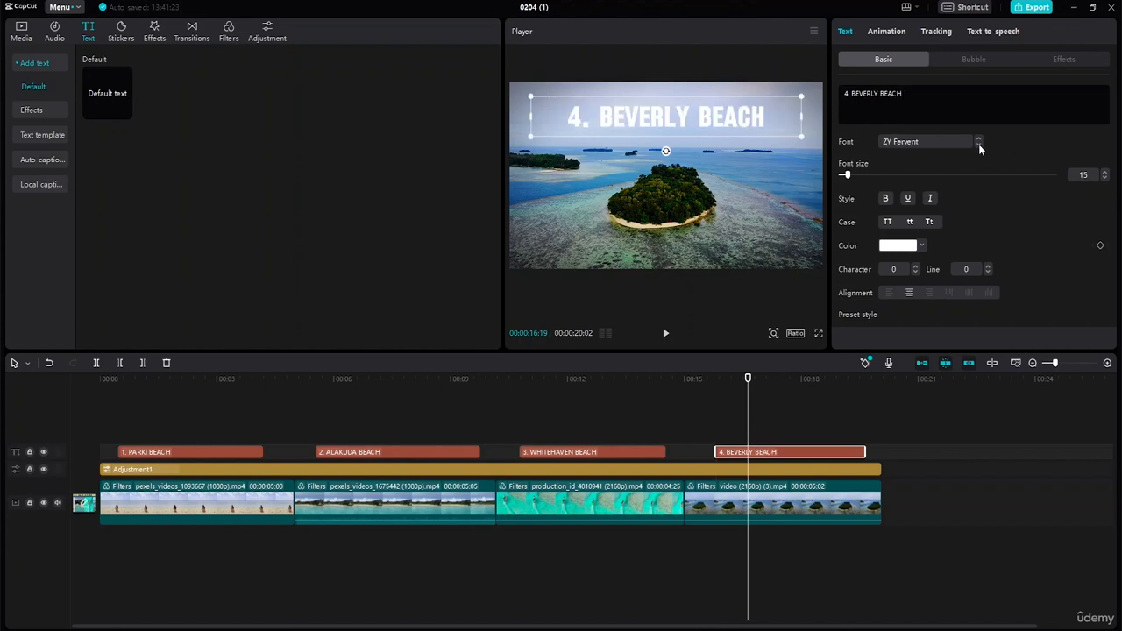
left_click_drag(769, 138, 830, 179)
left_click(922, 246)
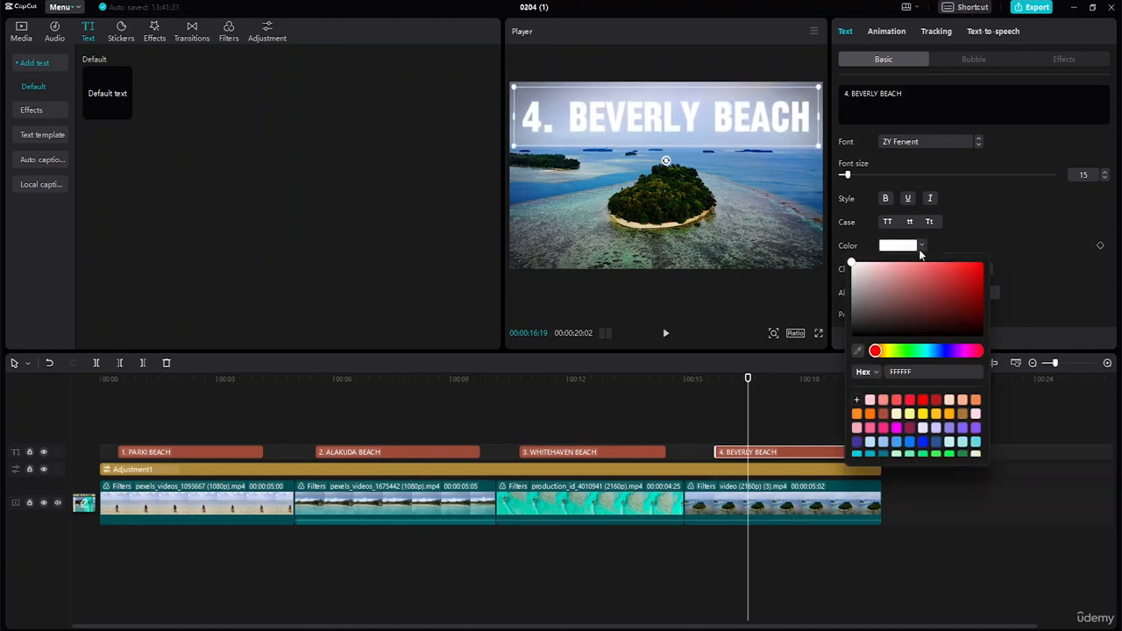
left_click_drag(862, 292, 855, 354)
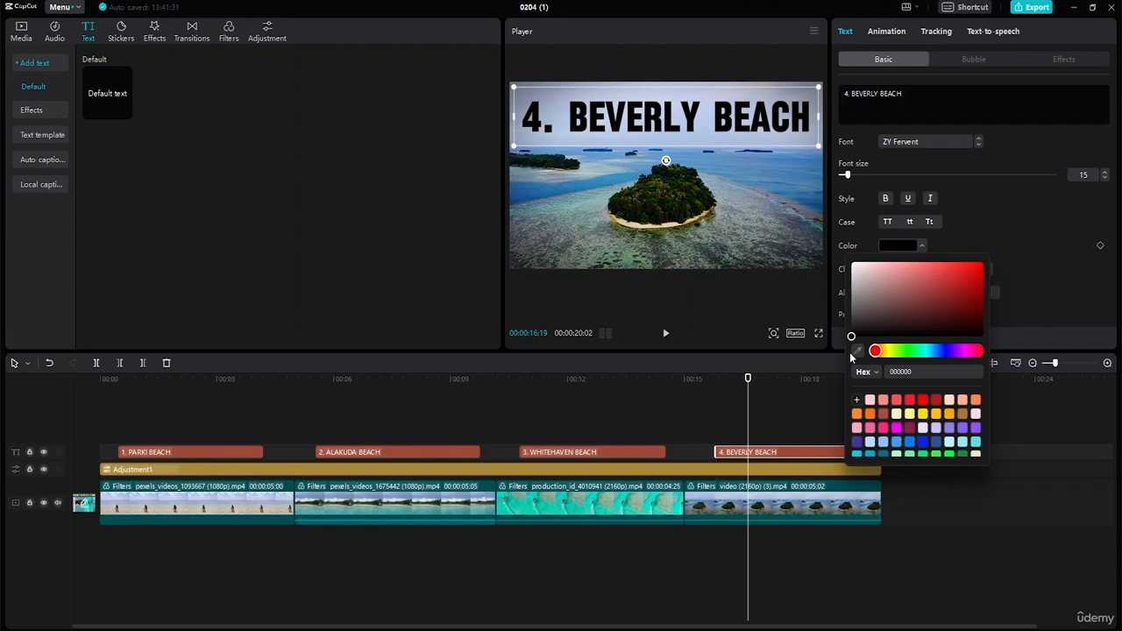
left_click(781, 298)
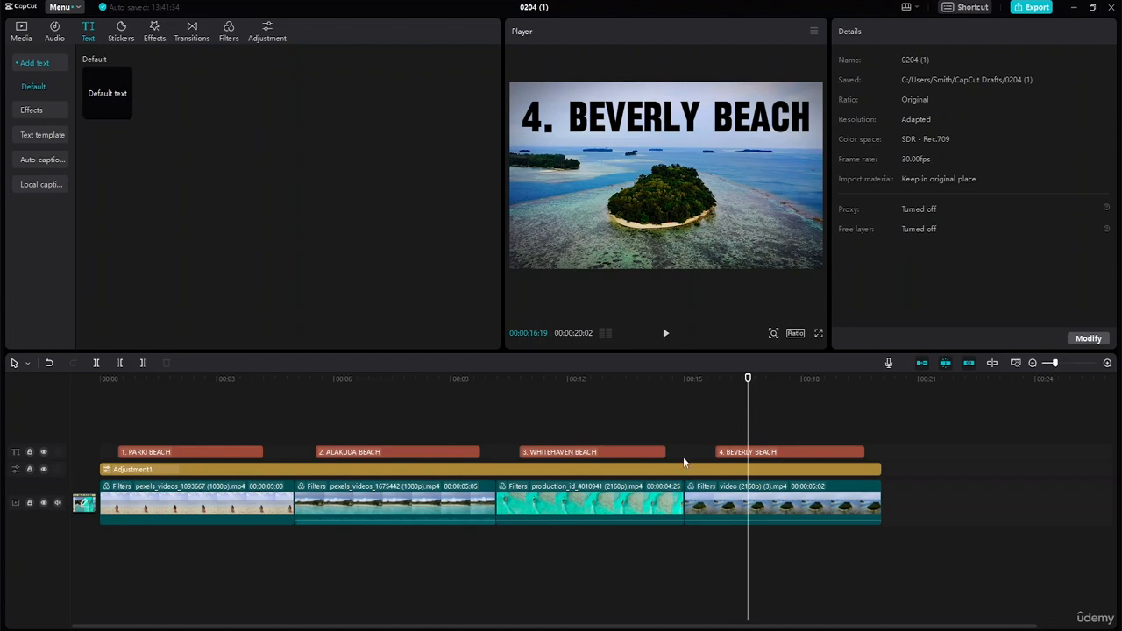
- Center the four beach titles over their clips on the timeline, with the fourth running from about 15.4 to 19.5 seconds
left_click_drag(205, 452, 215, 453)
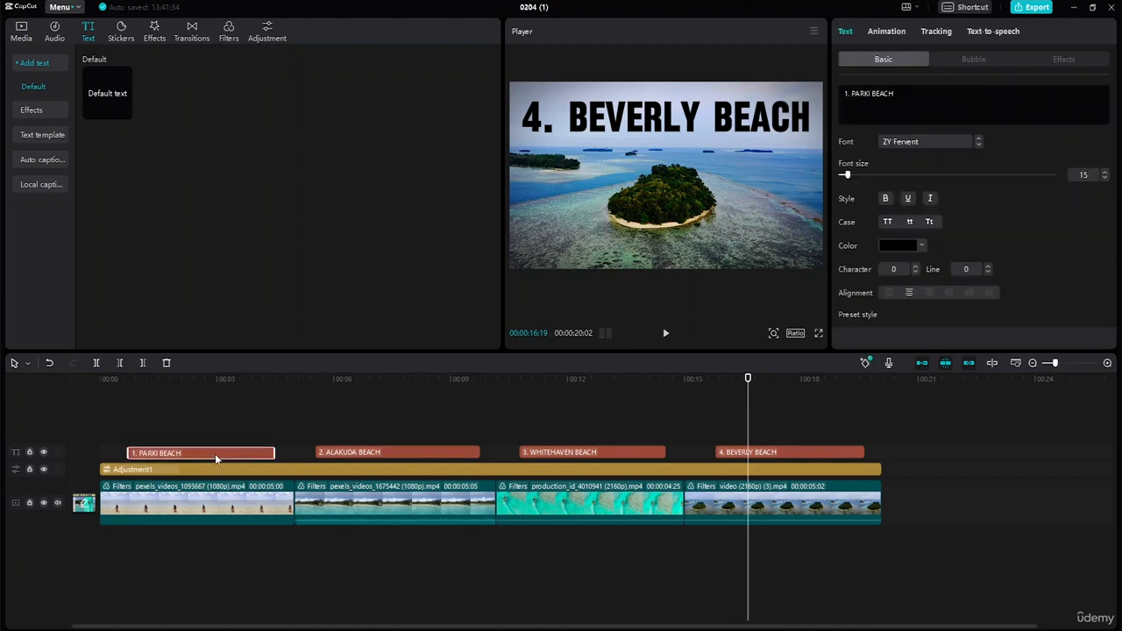
left_click_drag(407, 448, 412, 449)
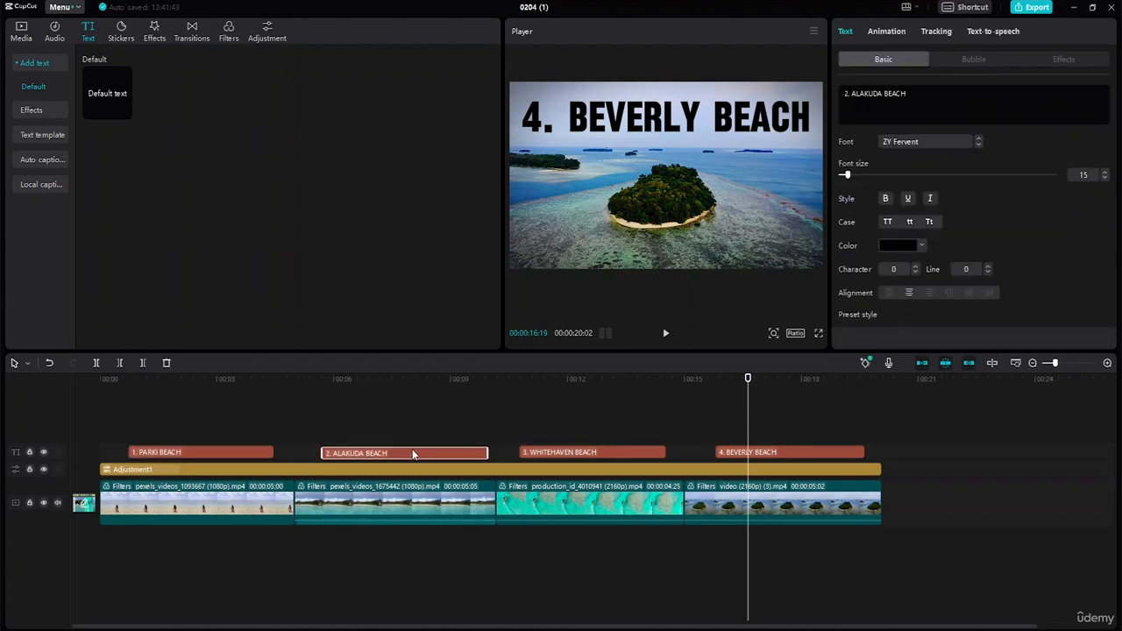
mouse_move(564, 457)
left_mouse_down()
mouse_move(581, 459)
mouse_move(569, 457)
left_mouse_up()
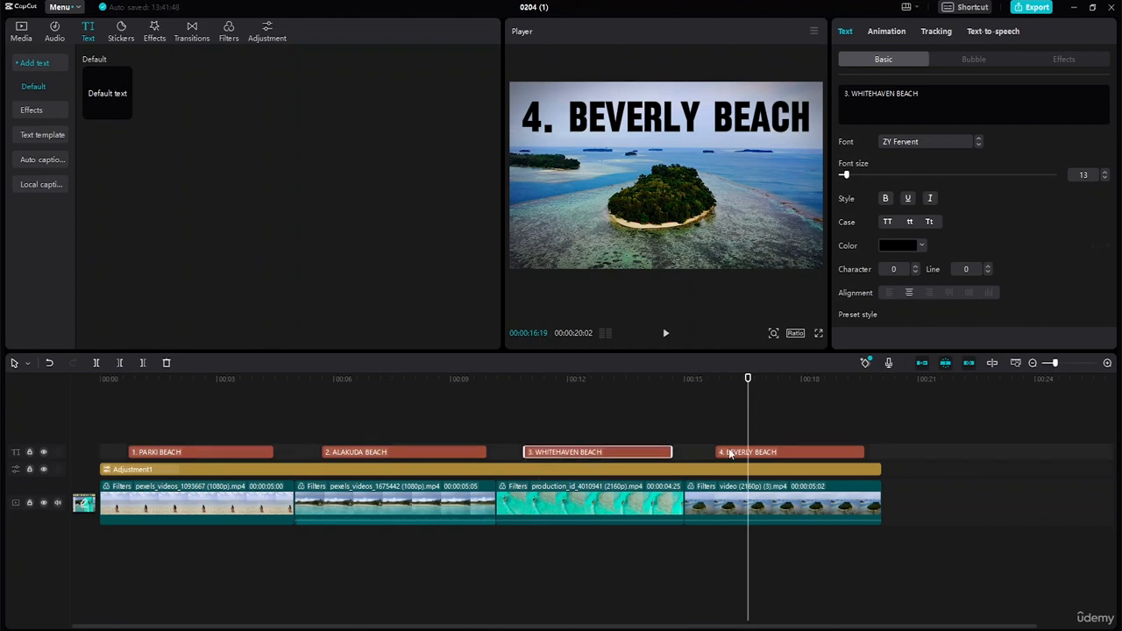
left_click_drag(781, 448, 771, 452)
left_click_drag(855, 452, 862, 451)
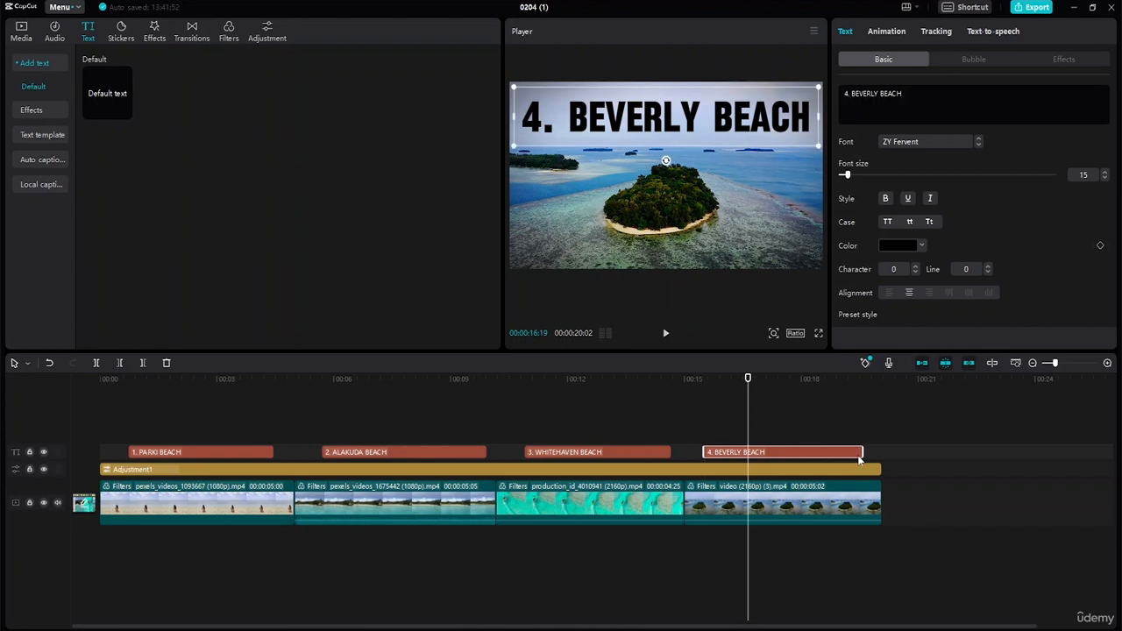
left_click(926, 444)
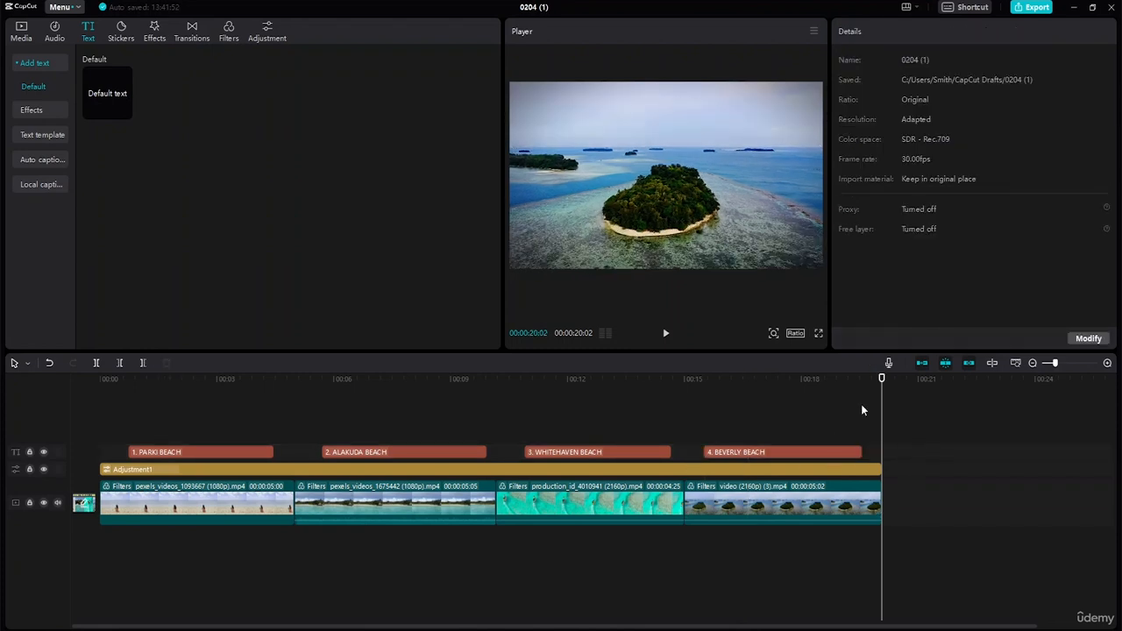
- Fade in the "1. PARKI BEACH" title with opacity keyframes of 0% at 00:00:00:22 and 100% at 00:00:01:15
left_click_drag(879, 385, 45, 314)
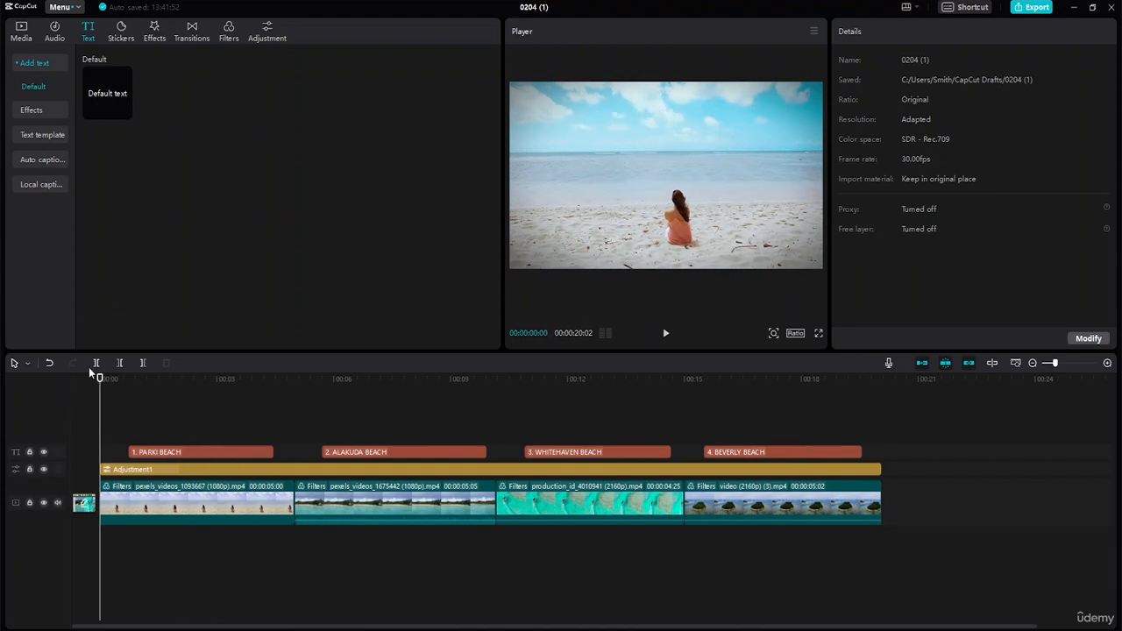
left_click(179, 453)
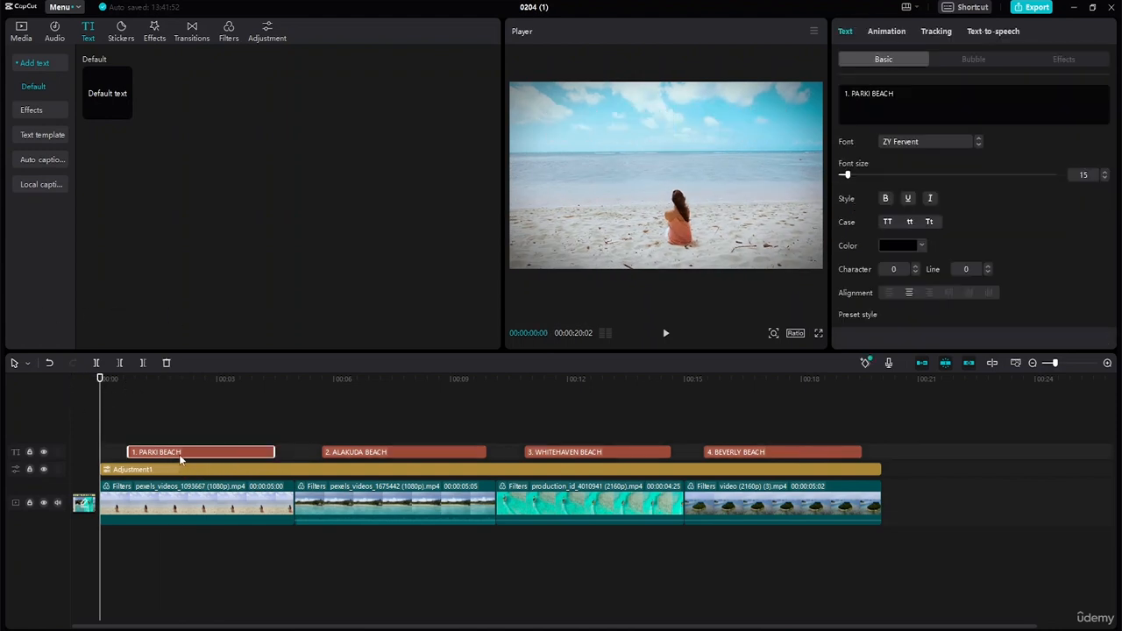
left_click_drag(102, 380, 129, 384)
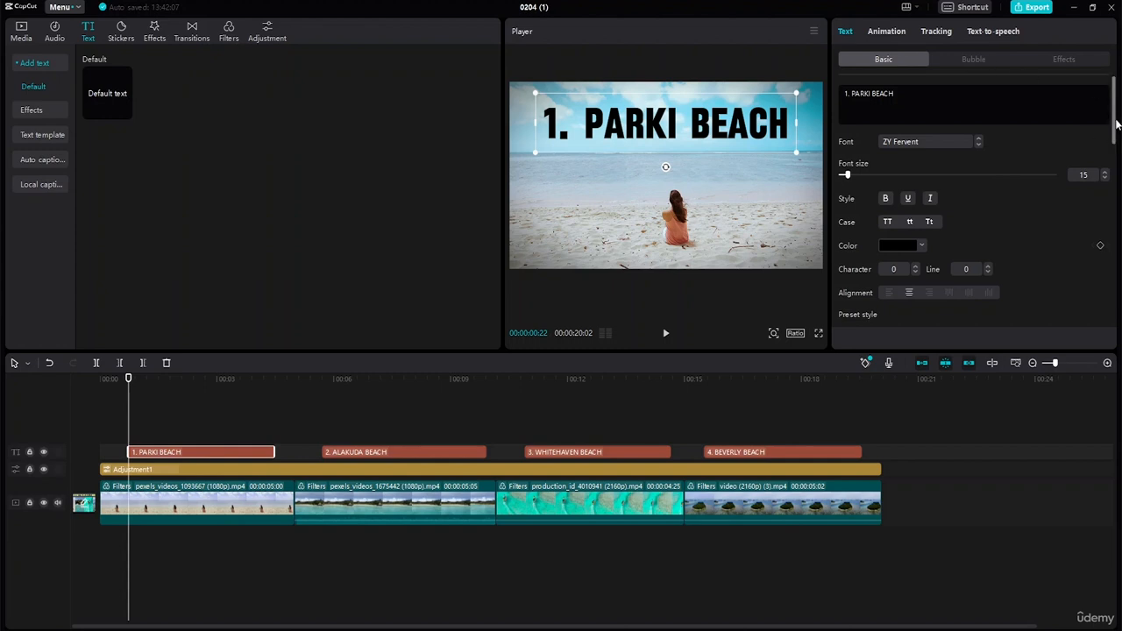
left_click_drag(1114, 127, 1107, 243)
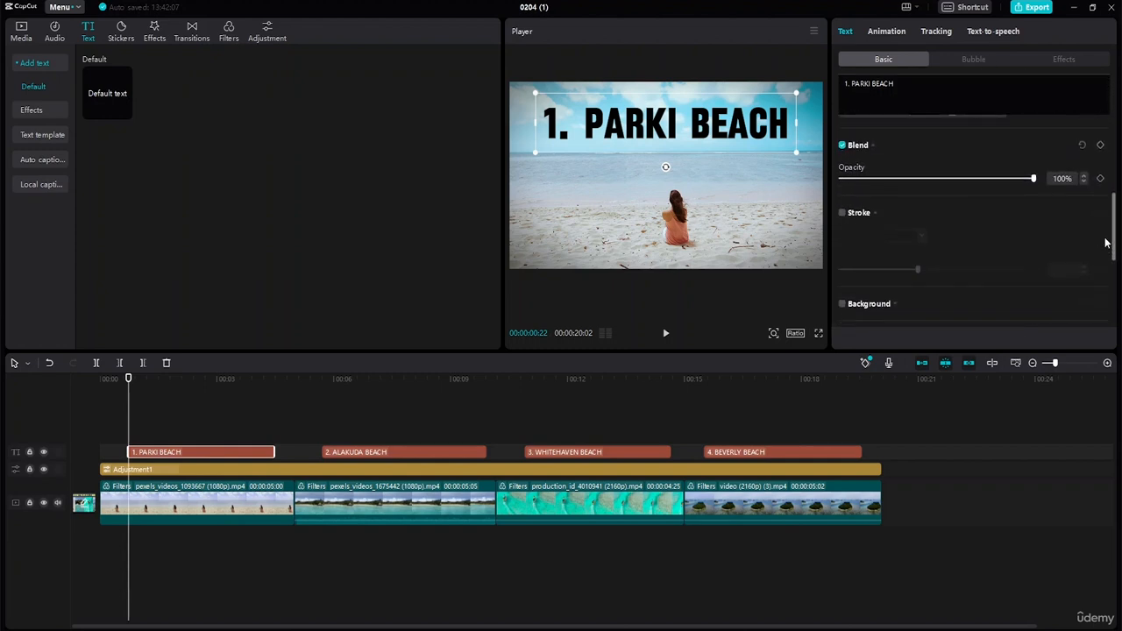
left_click(1100, 179)
left_click_drag(1033, 178, 749, 184)
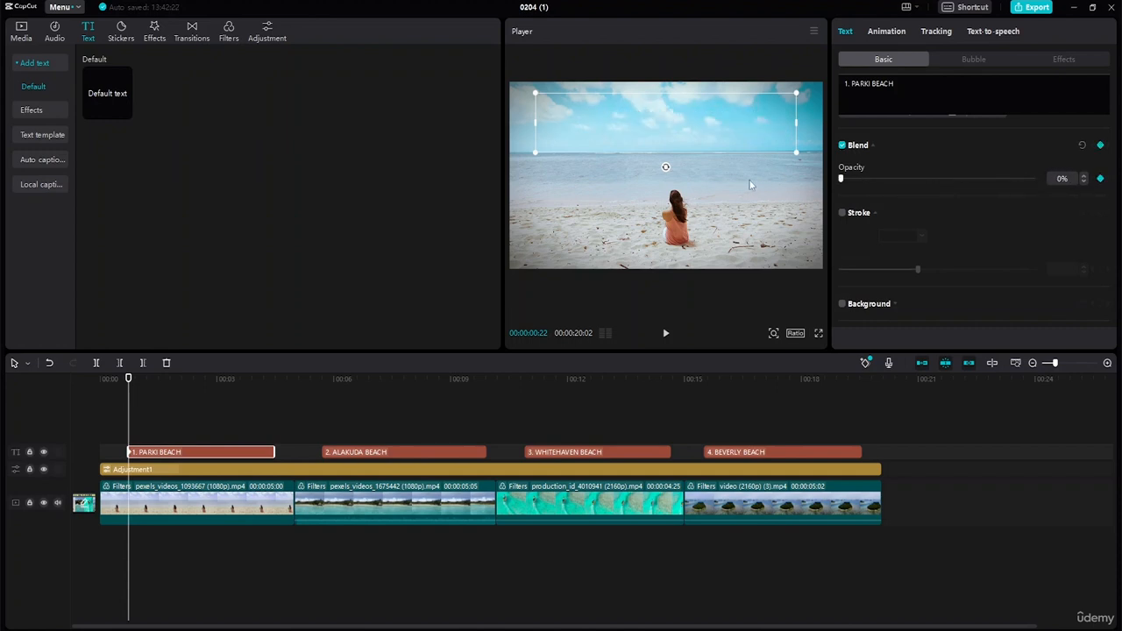
left_click_drag(129, 380, 159, 388)
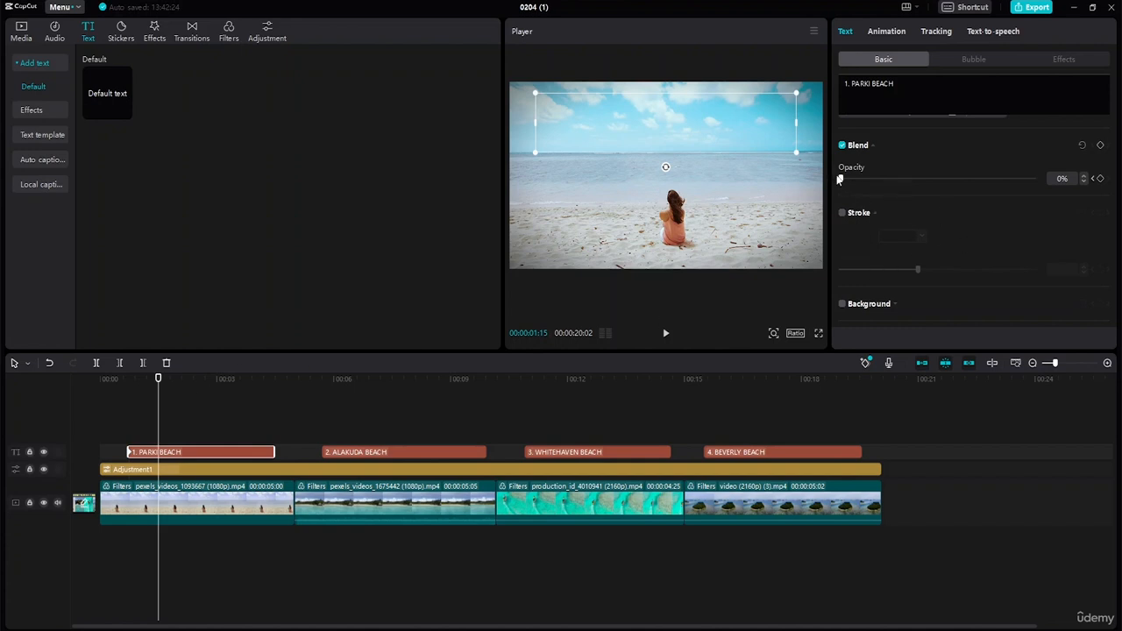
left_click_drag(853, 181, 1076, 203)
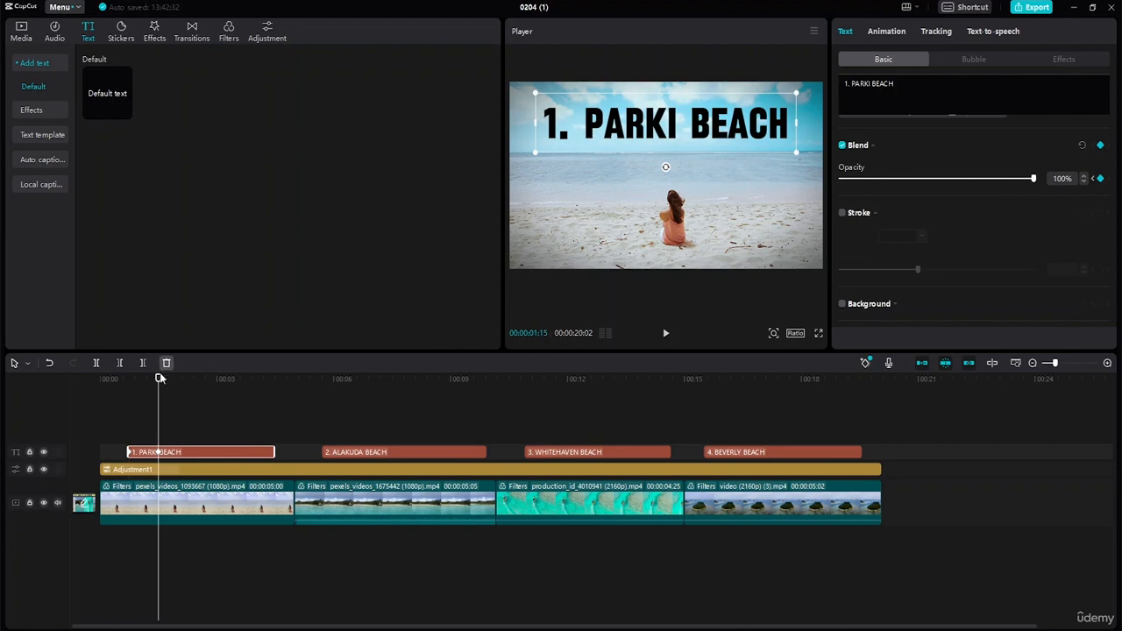
- Fade out the "1. PARKI BEACH" title with opacity keyframes of 100% at 00:00:03:19 and 0% at 00:00:04:14
left_click_drag(162, 380, 241, 392)
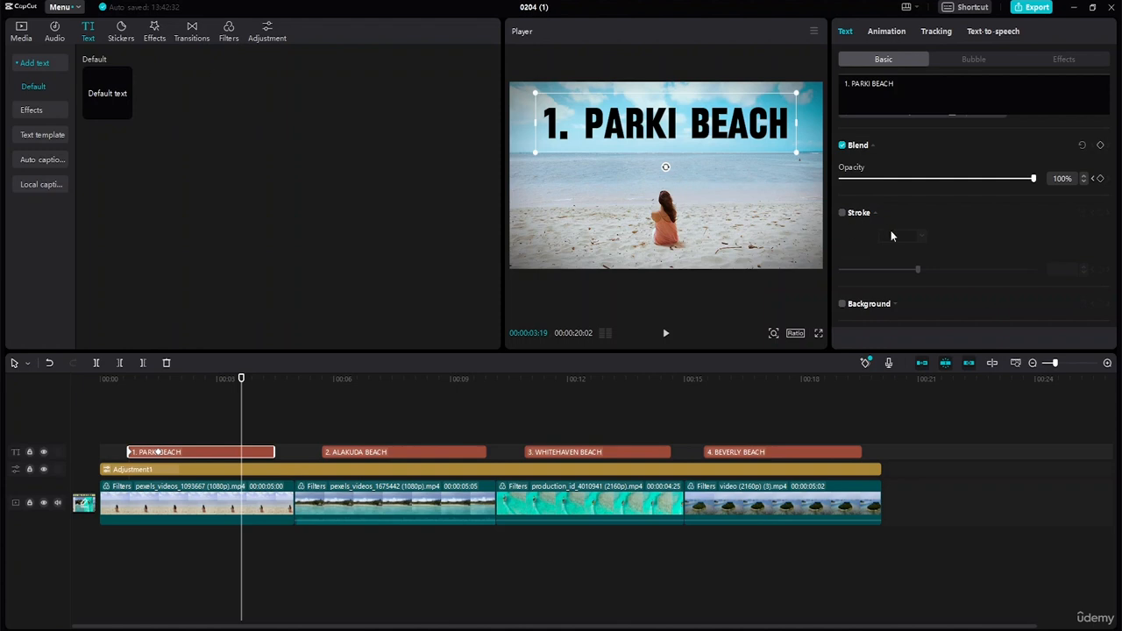
left_click(1100, 178)
left_click_drag(242, 381, 272, 396)
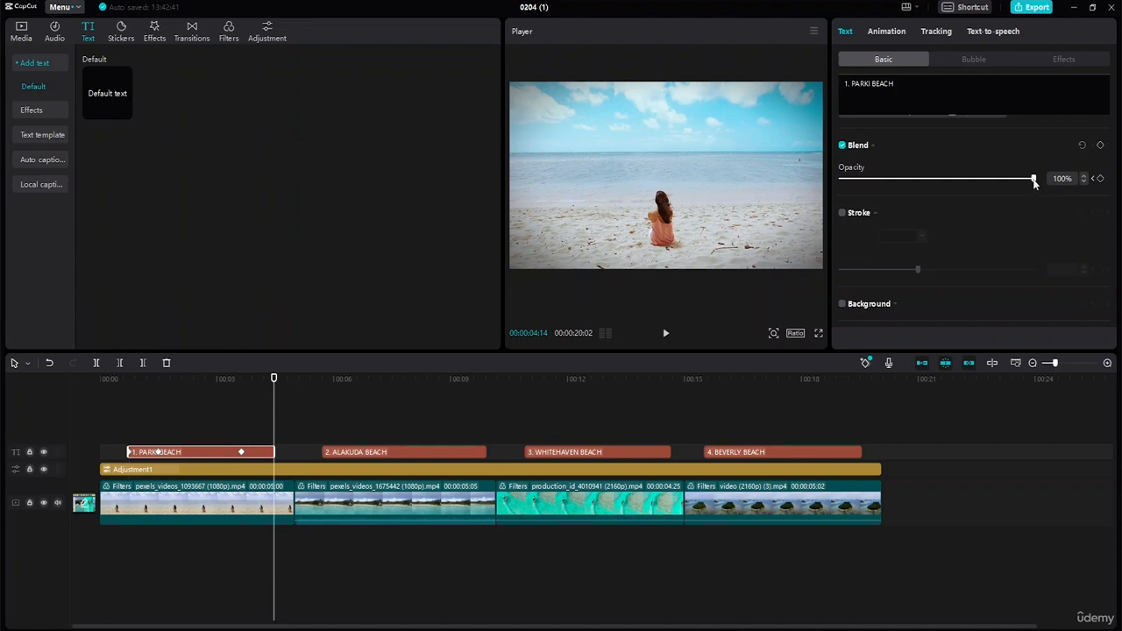
left_click_drag(1034, 180, 840, 180)
- Add a position keyframe at the start of the "2. ALAKUDA BEACH" title (00:00:05:21), placing it above the frame at Y 1371
left_click_drag(274, 381, 321, 419)
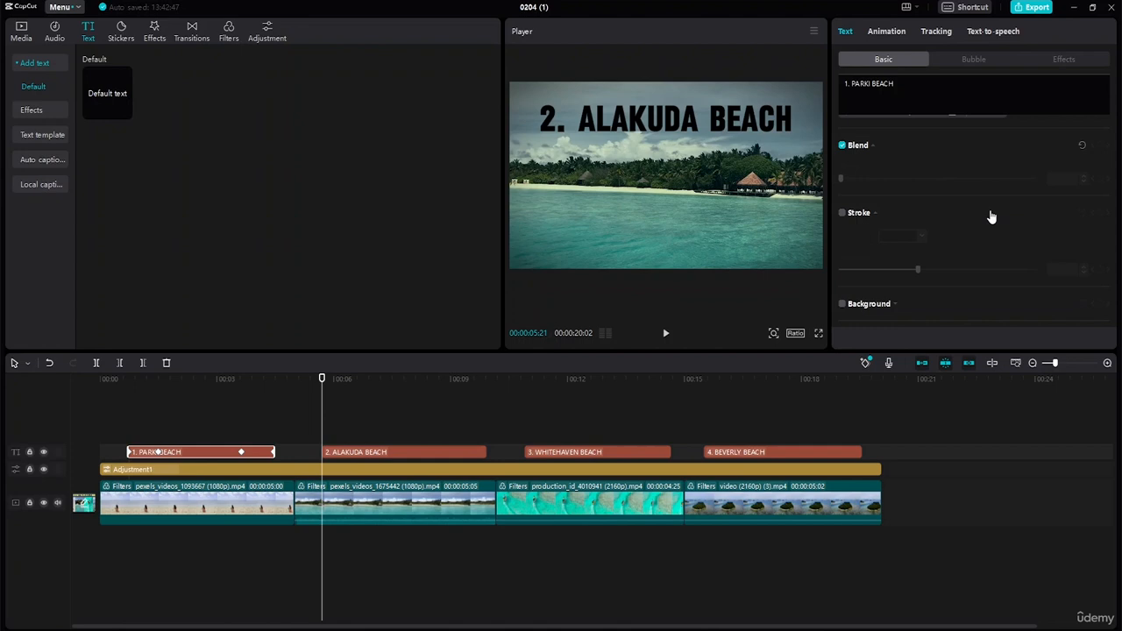
left_click(393, 450)
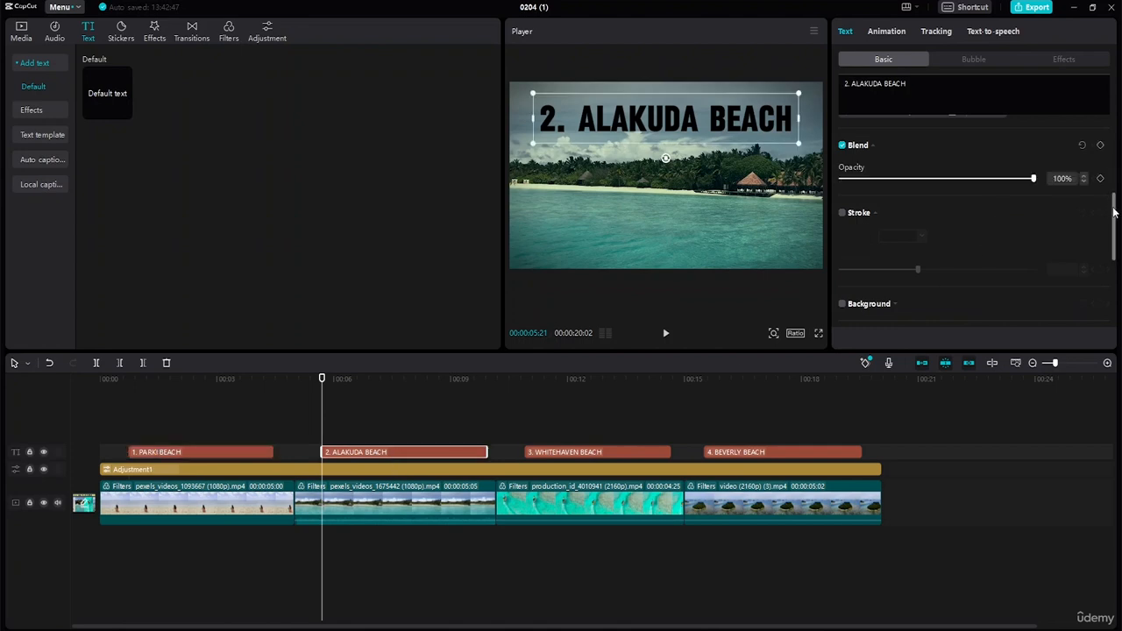
scroll(1113, 184, "up", 5)
scroll(1115, 158, "down", 3)
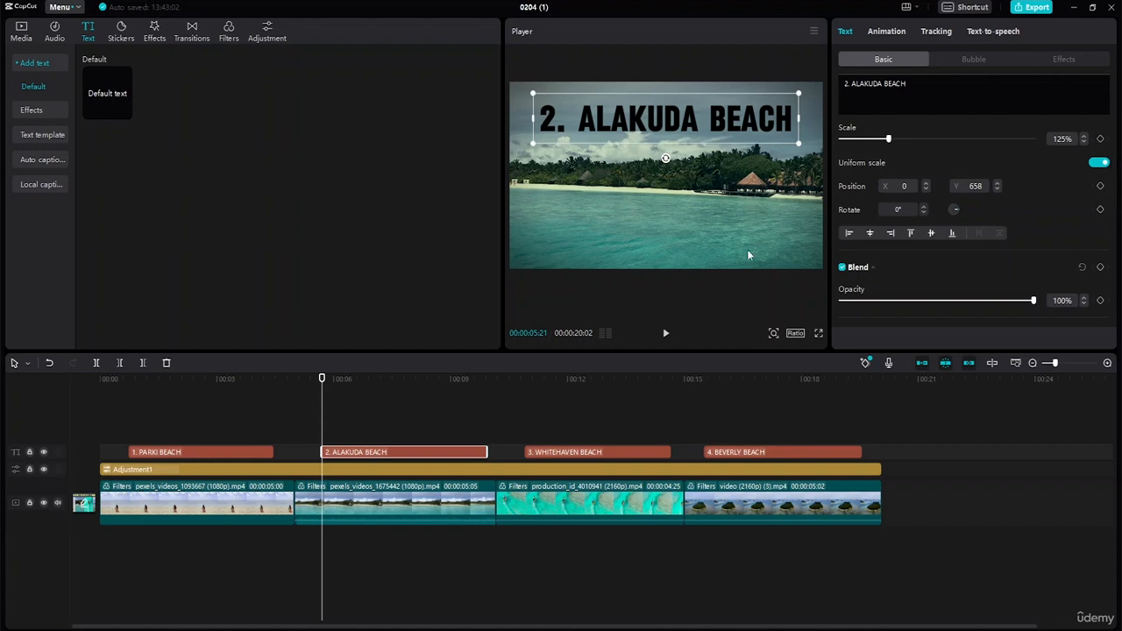
left_click(1100, 185)
left_click_drag(680, 126, 681, 61)
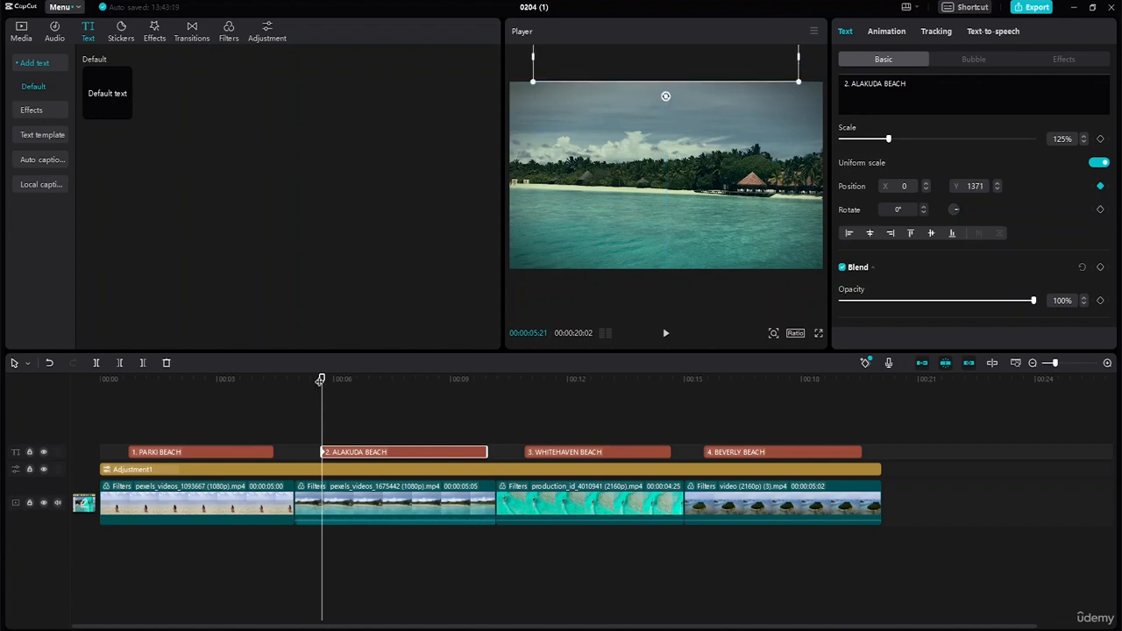
- Place the "2. ALAKUDA BEACH" title in the frame with position keyframes of Y 789 at 00:00:06:03 and 00:00:09:20
left_click_drag(322, 378, 337, 379)
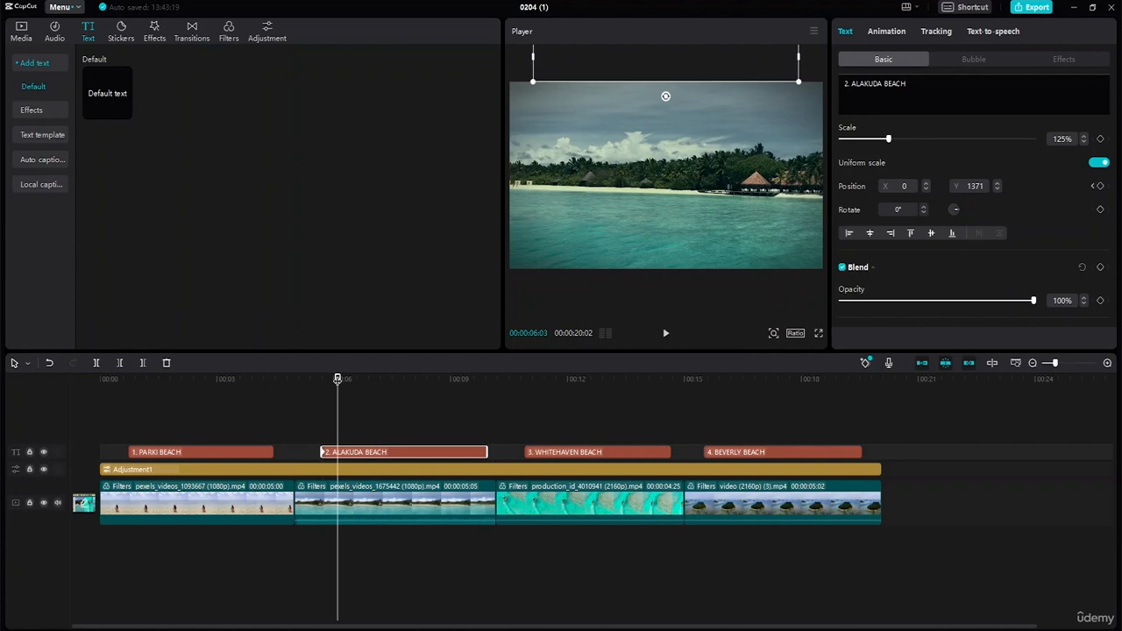
left_click_drag(664, 67, 665, 116)
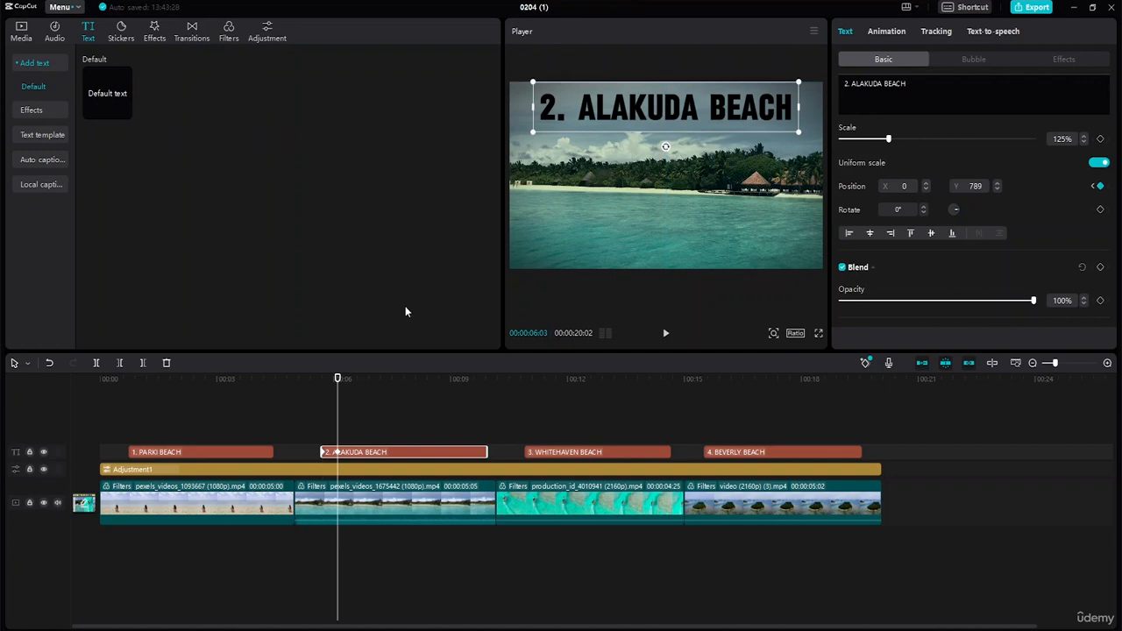
left_click_drag(336, 378, 477, 417)
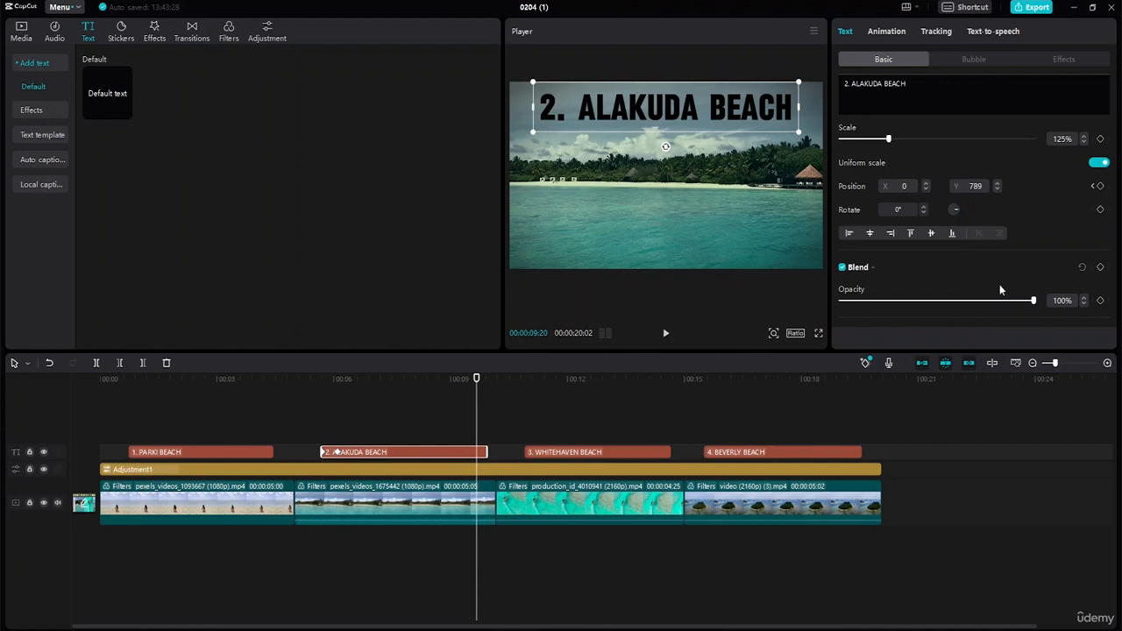
left_click(1100, 186)
- Extend the "2. ALAKUDA BEACH" title to its clip's end and move it above the frame with a Y 1371 position keyframe at 00:00:10:01
left_click_drag(477, 384, 485, 391)
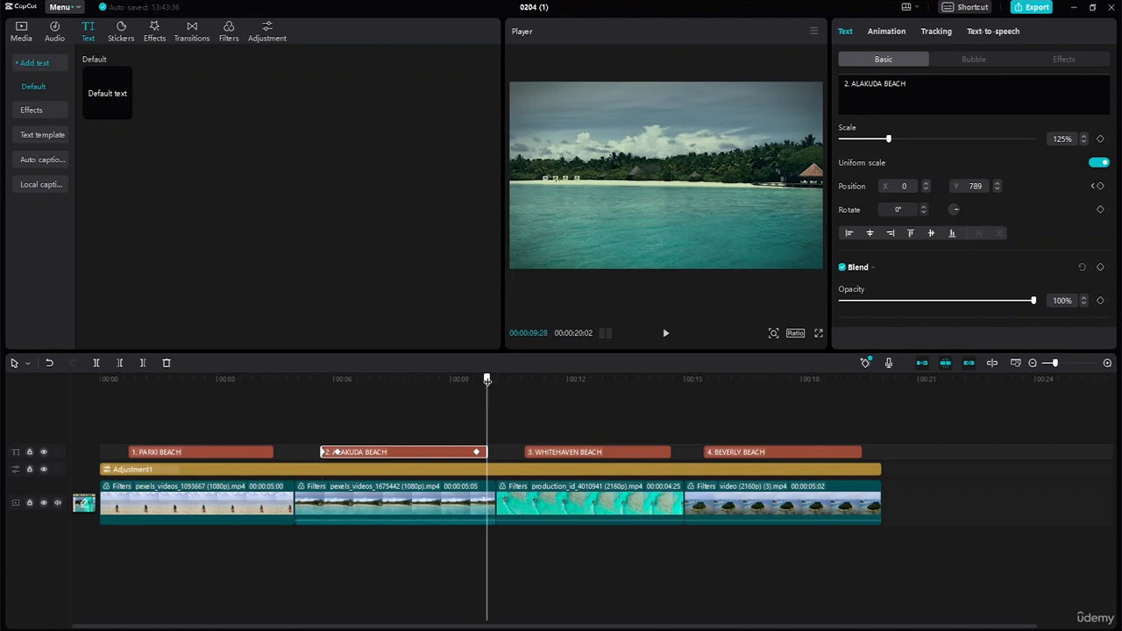
mouse_move(488, 379)
left_mouse_down()
mouse_move(460, 379)
mouse_move(486, 381)
left_mouse_up()
left_click_drag(486, 451, 496, 449)
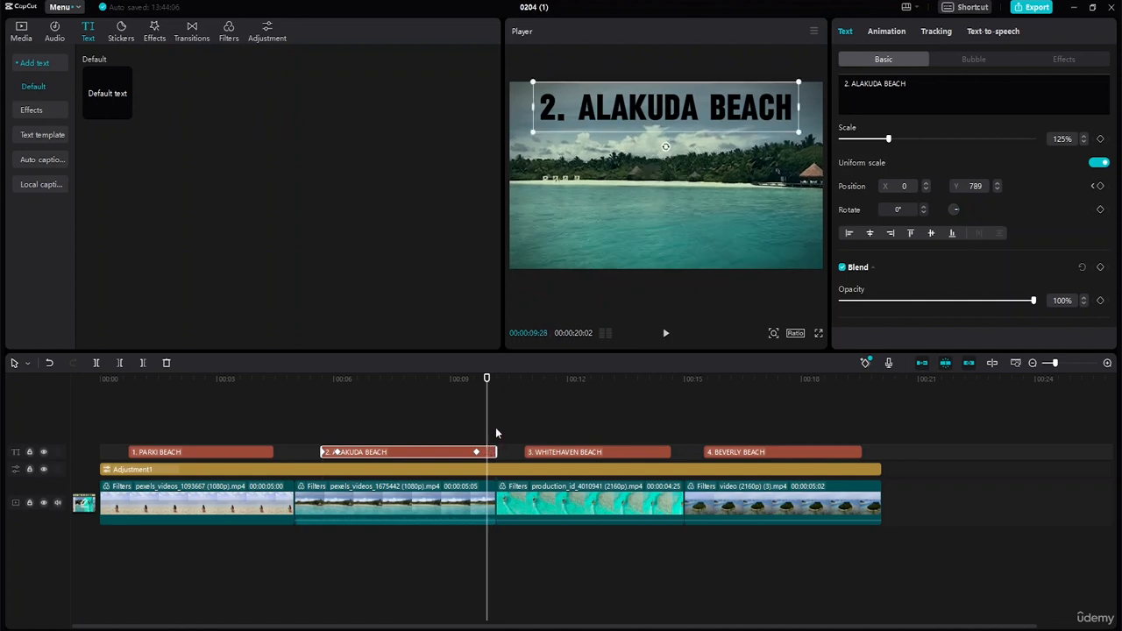
left_click_drag(486, 382, 491, 383)
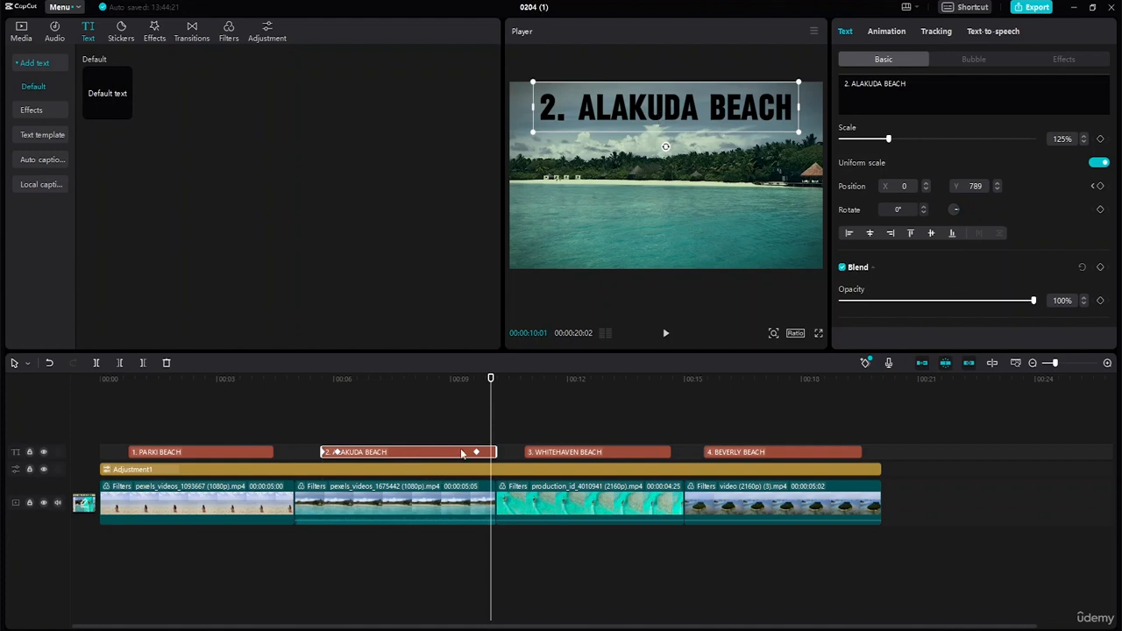
left_click_drag(659, 111, 655, 58)
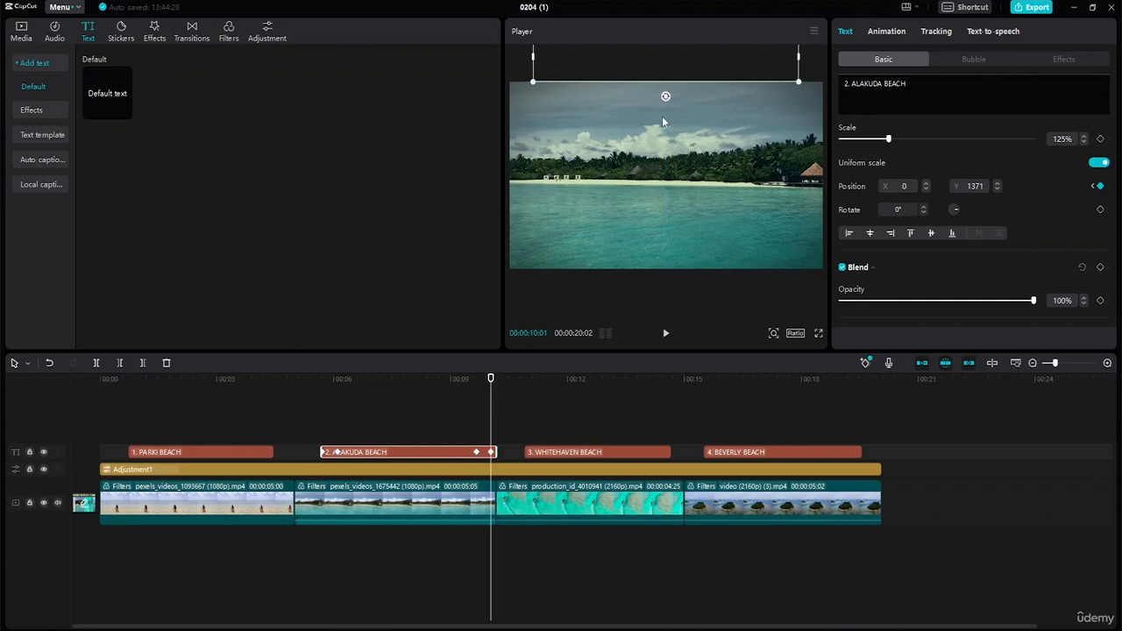
- Play back the second clip to check the "2. ALAKUDA BEACH" title's slide-in and slide-out
left_click_drag(491, 378, 426, 378)
left_click_drag(328, 377, 294, 395)
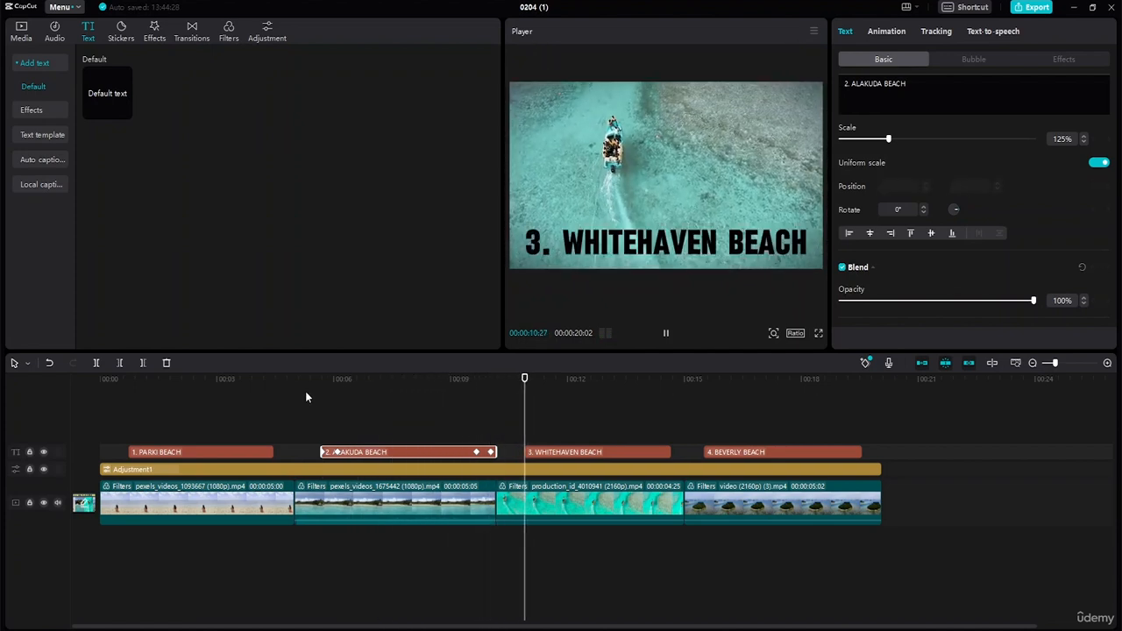
key("space")
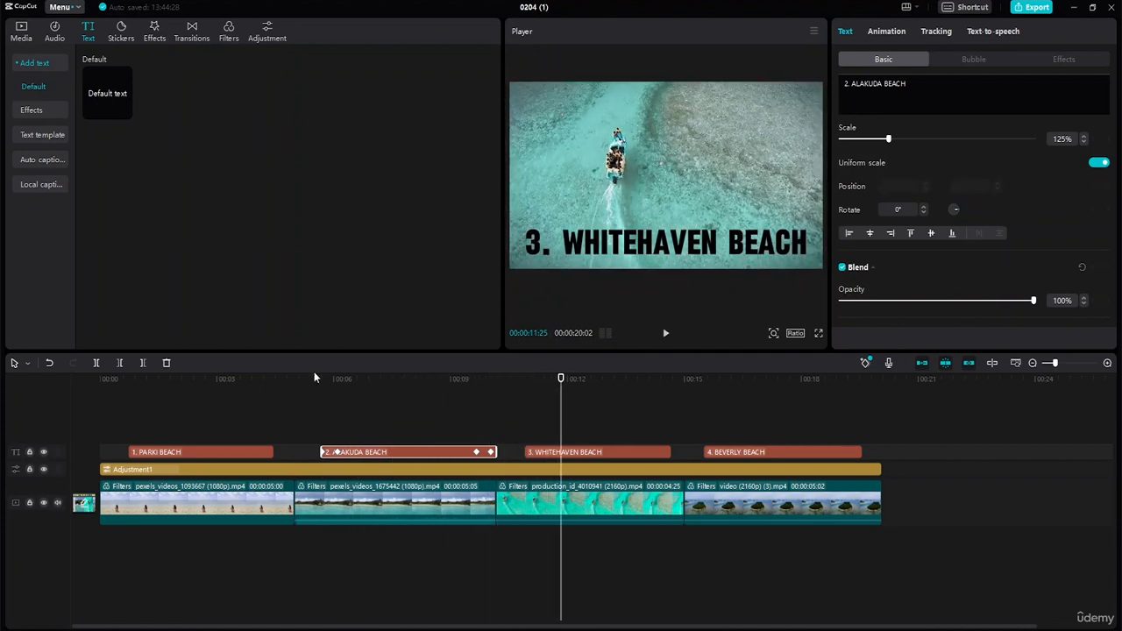
- Shift the "2. ALAKUDA BEACH" title slightly earlier on the timeline to center it over its clip
left_click(476, 453)
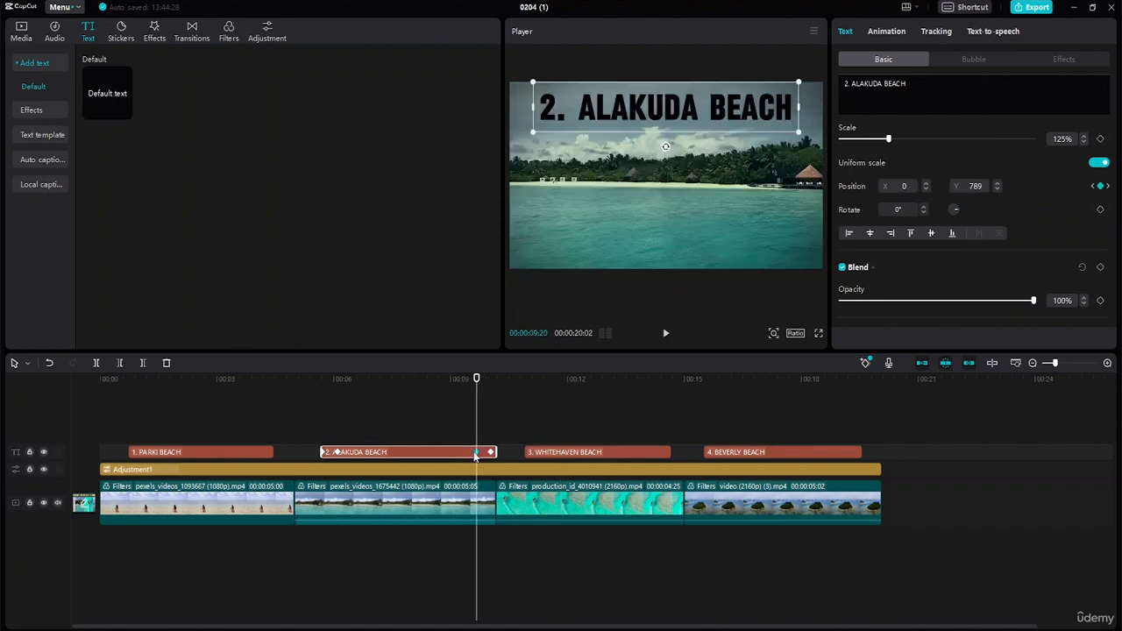
left_click(418, 425)
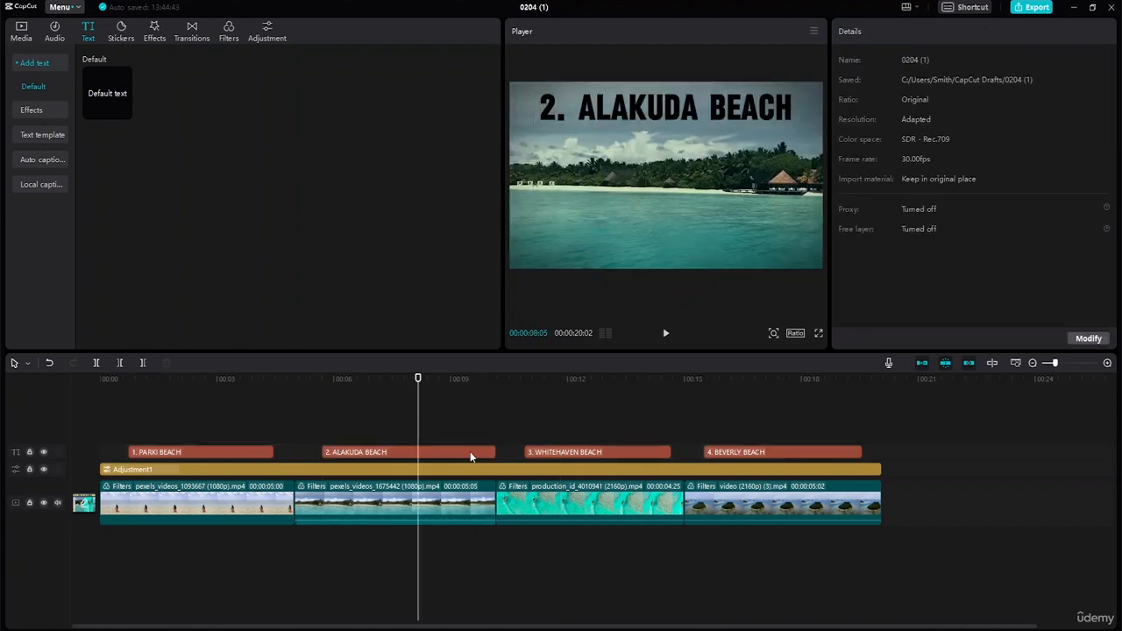
left_click(397, 453)
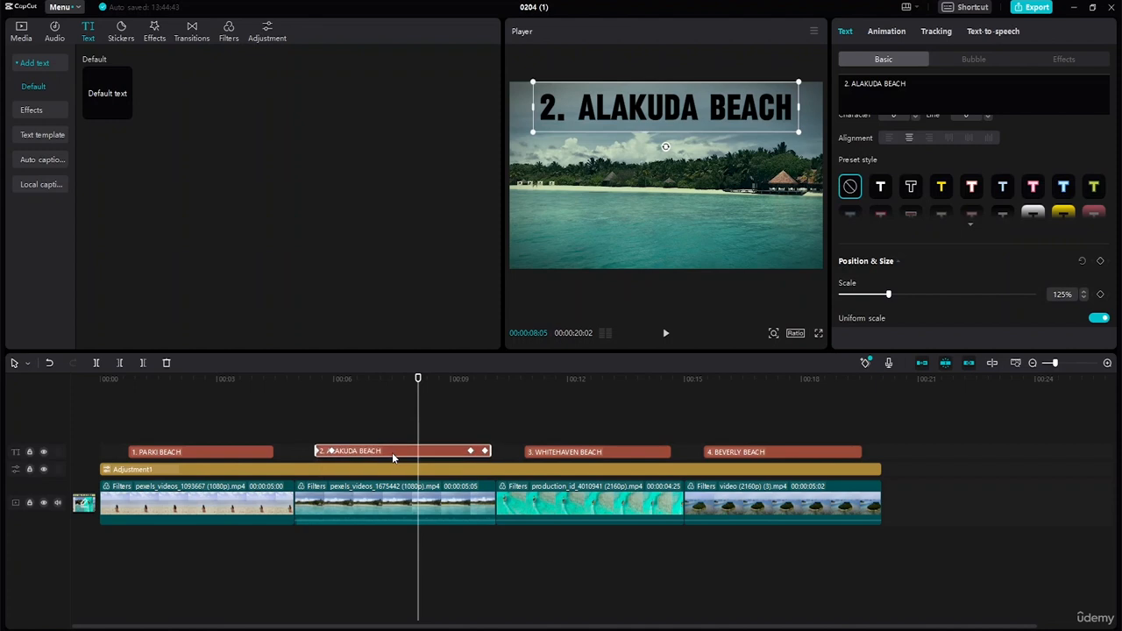
left_click(501, 442)
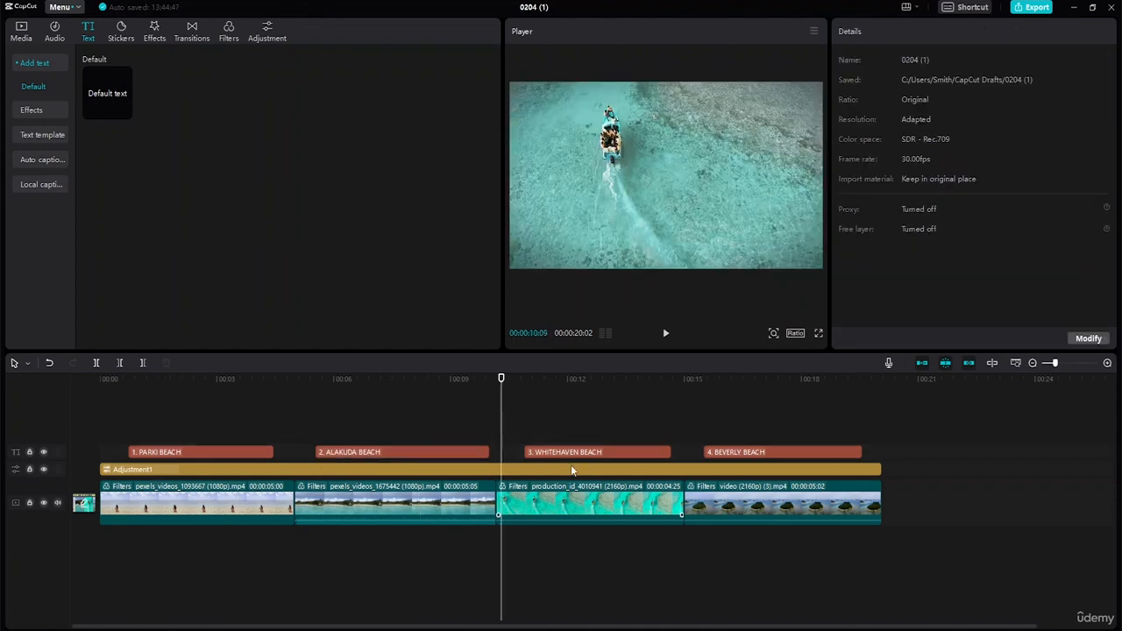
- Scale in the "3. WHITEHAVEN BEACH" title with scale keyframes of 1% at 00:00:10:27 and 148% at 00:00:11:19
left_click(613, 454)
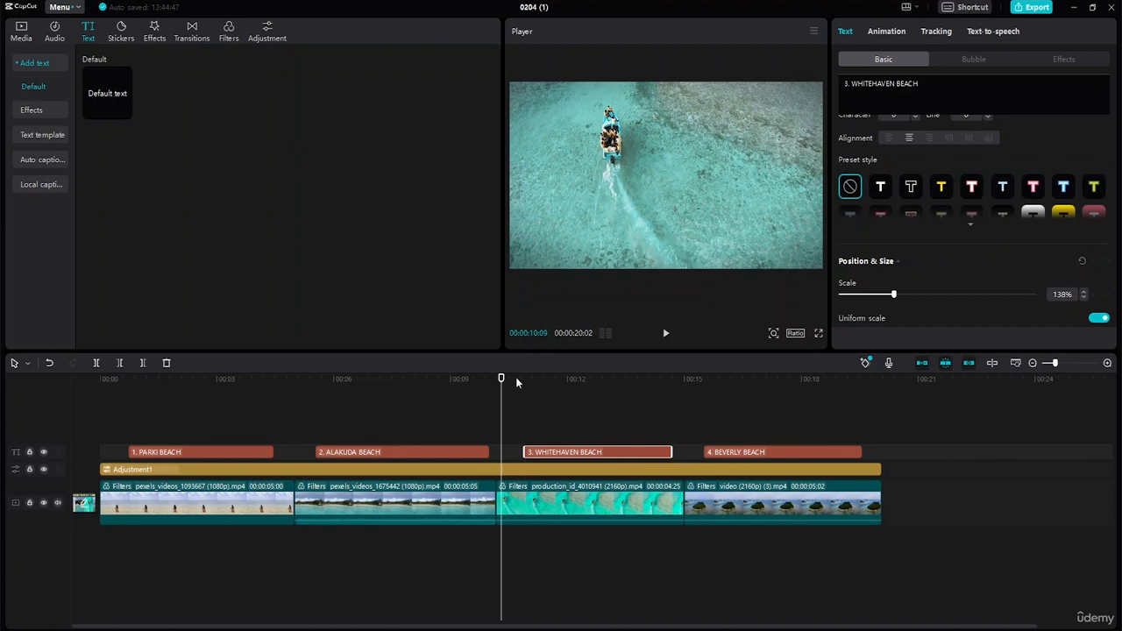
left_click_drag(501, 383, 526, 392)
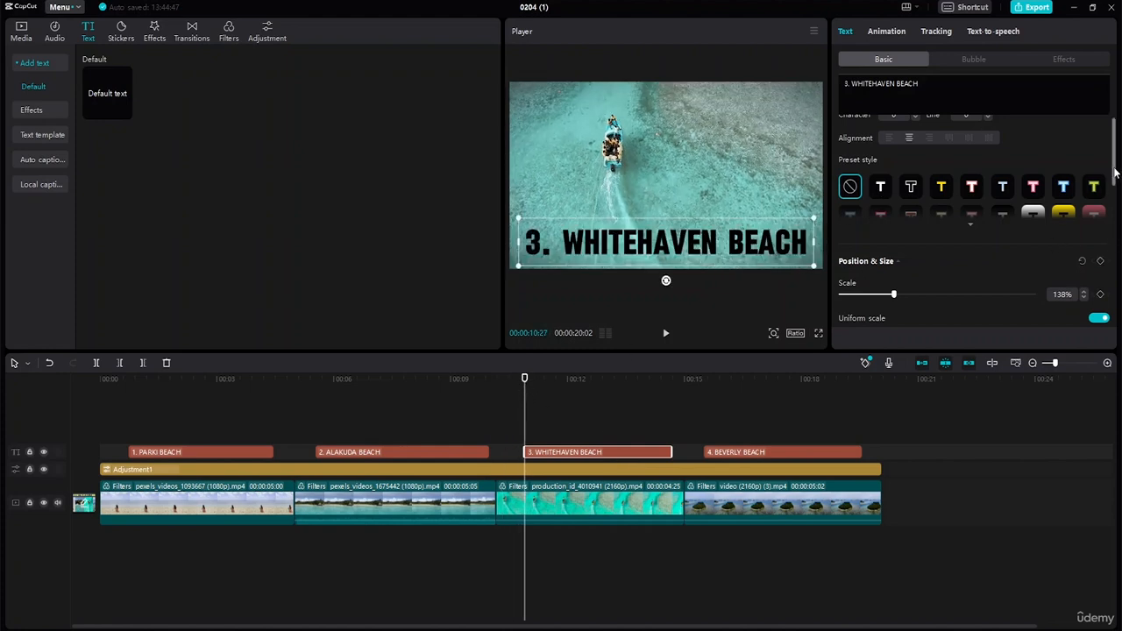
scroll(1113, 173, "down", 2)
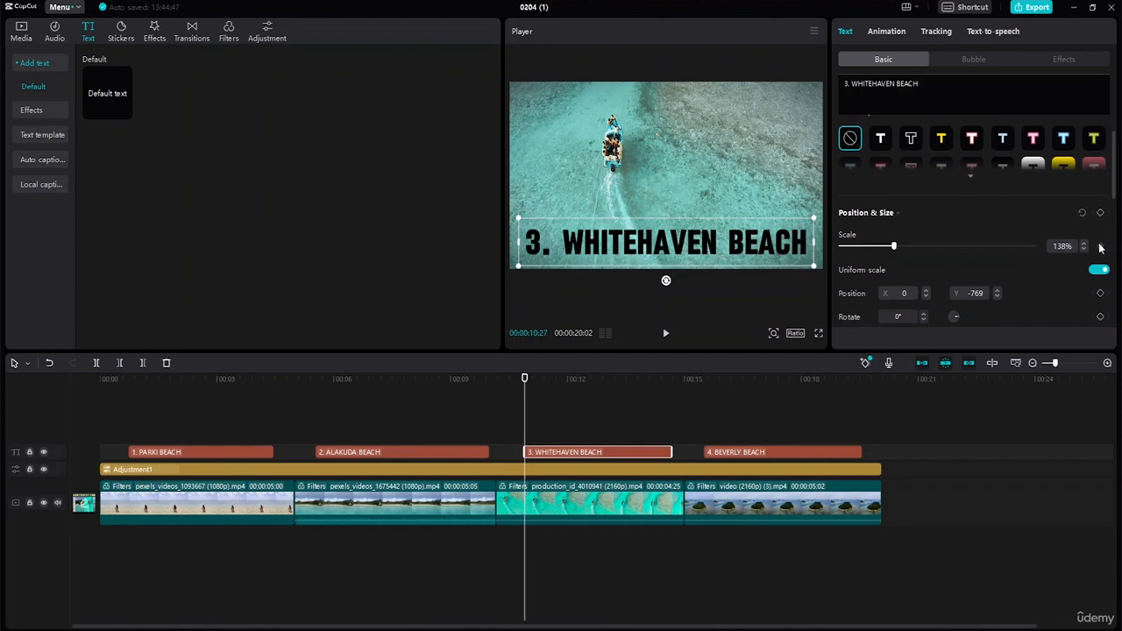
left_click(1100, 246)
left_click_drag(892, 249, 816, 237)
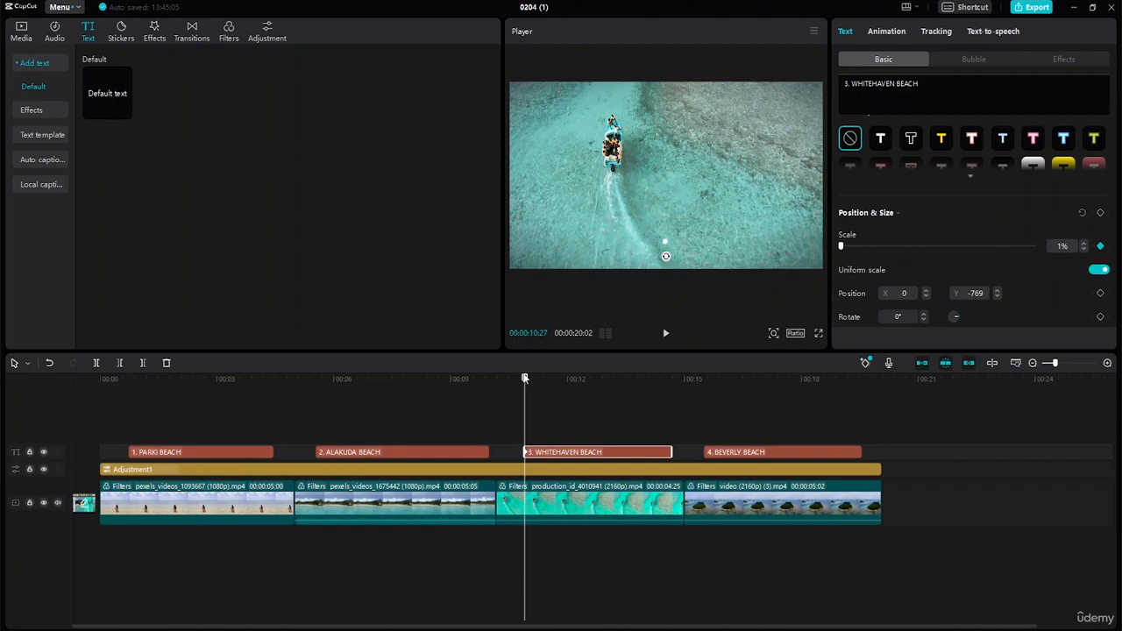
left_click_drag(525, 381, 553, 391)
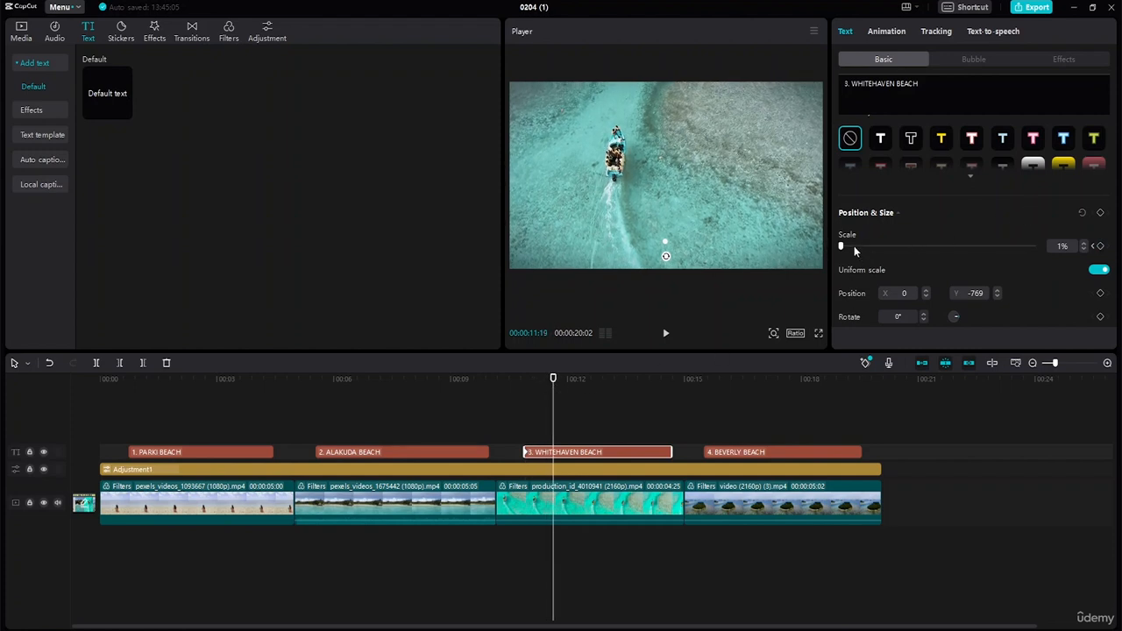
left_click_drag(843, 248, 900, 249)
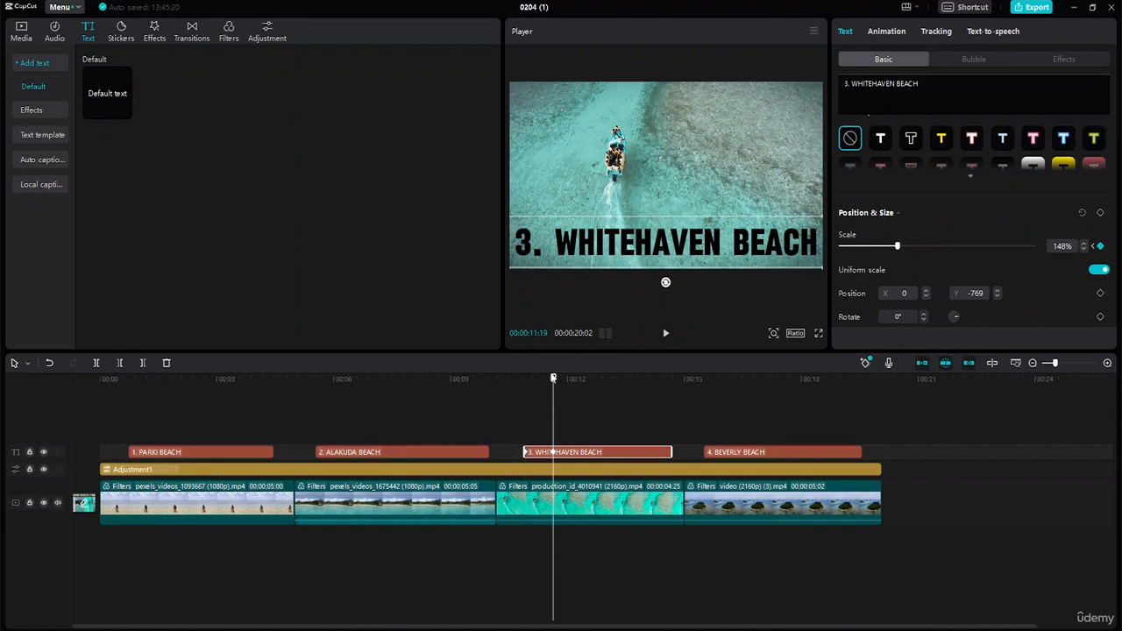
- Scale out the "3. WHITEHAVEN BEACH" title with scale keyframes of 148% at about 00:00:14:03 and 1% at 00:00:14:20
left_click_drag(553, 378, 639, 392)
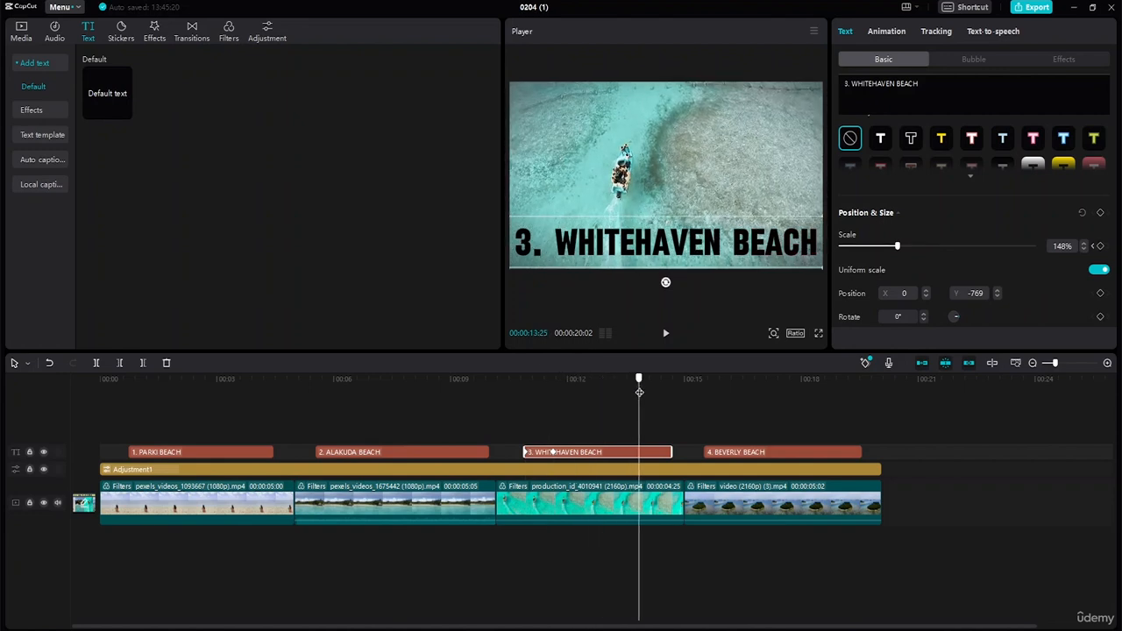
left_click(1100, 246)
left_click_drag(639, 379, 659, 386)
left_click(639, 453)
left_click_drag(638, 382, 670, 393)
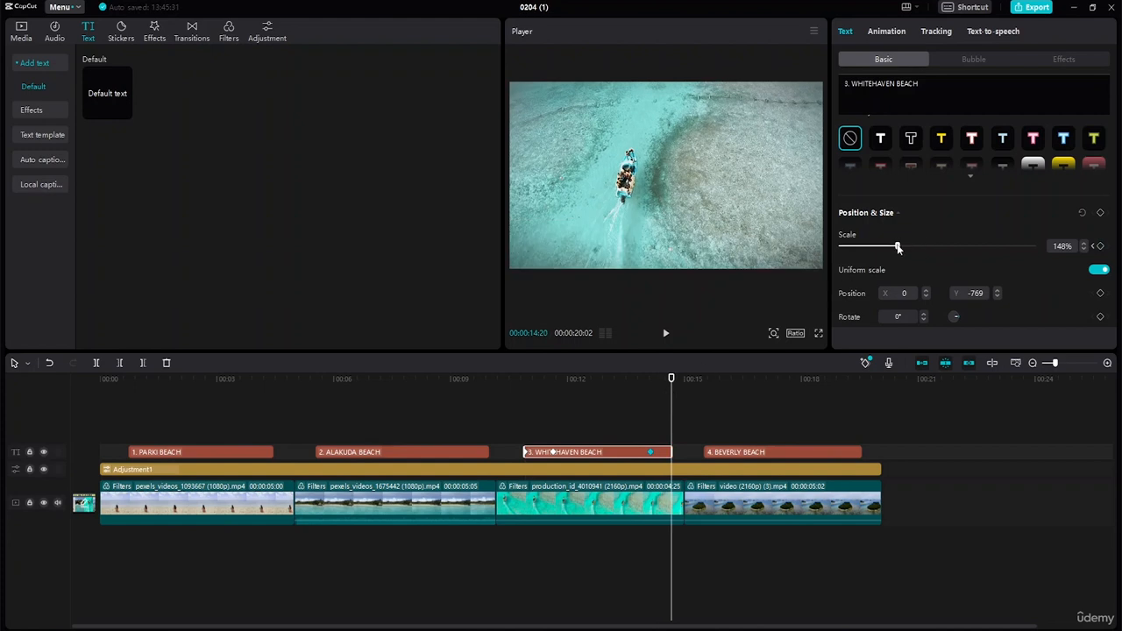
left_click_drag(898, 248, 827, 248)
- Play back the third clip to check the "3. WHITEHAVEN BEACH" title's scale-in and scale-out
left_click_drag(671, 383, 443, 381)
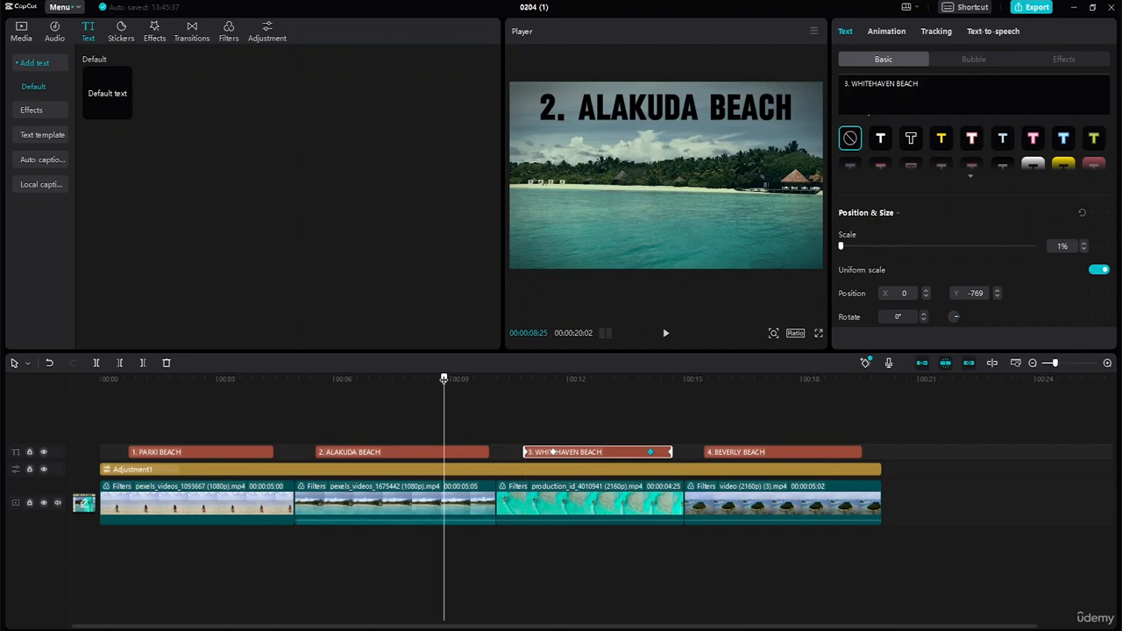
left_click(616, 378)
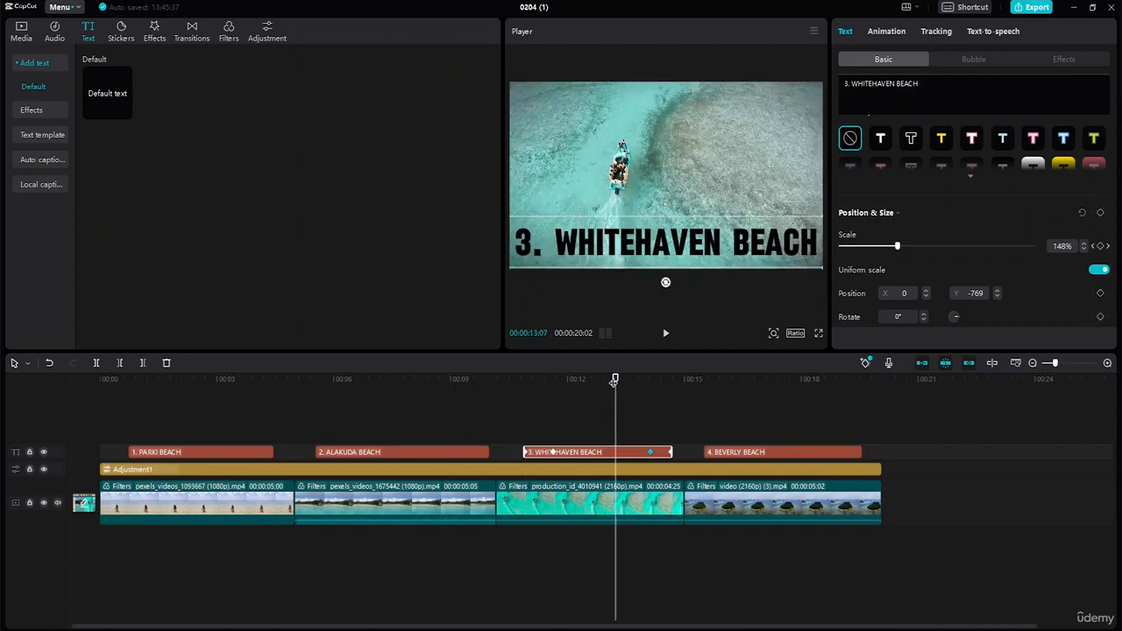
left_click_drag(615, 380, 488, 379)
key("space")
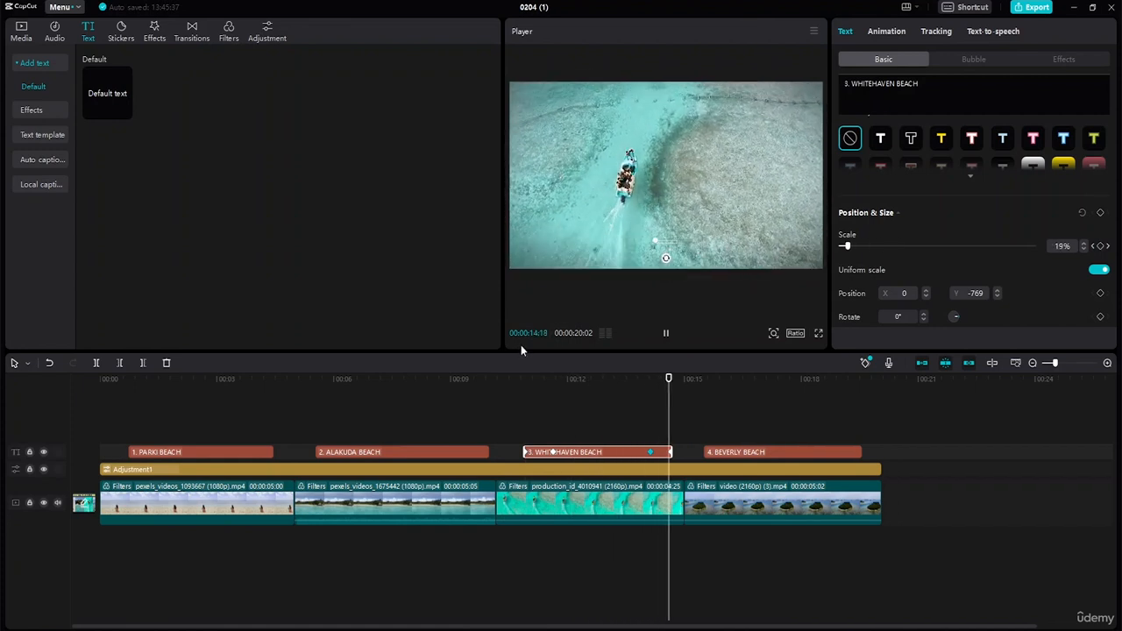
key("space")
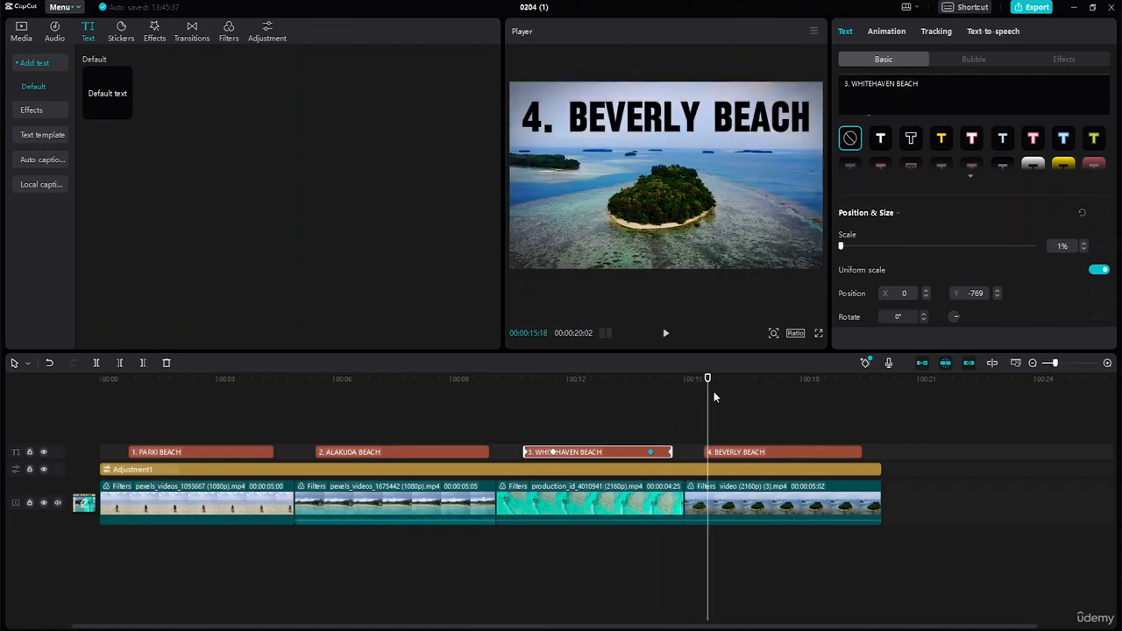
- Turn on a glow for the "4. BEVERLY BEACH" title and set its color to pale yellow (FFFBA8)
left_click_drag(708, 379, 703, 379)
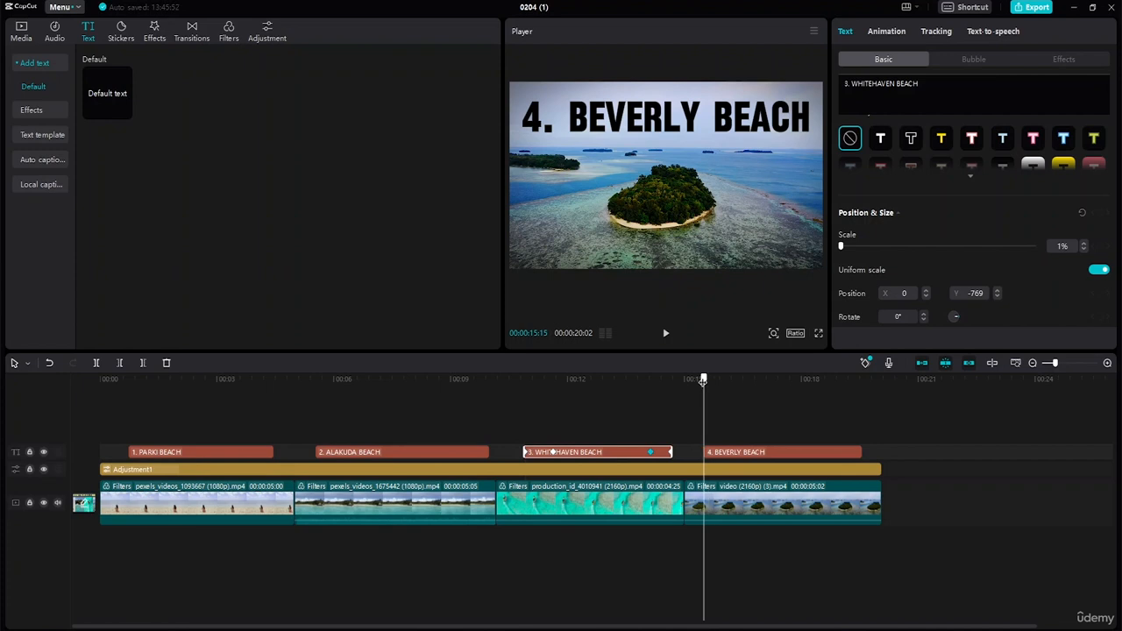
left_click(718, 454)
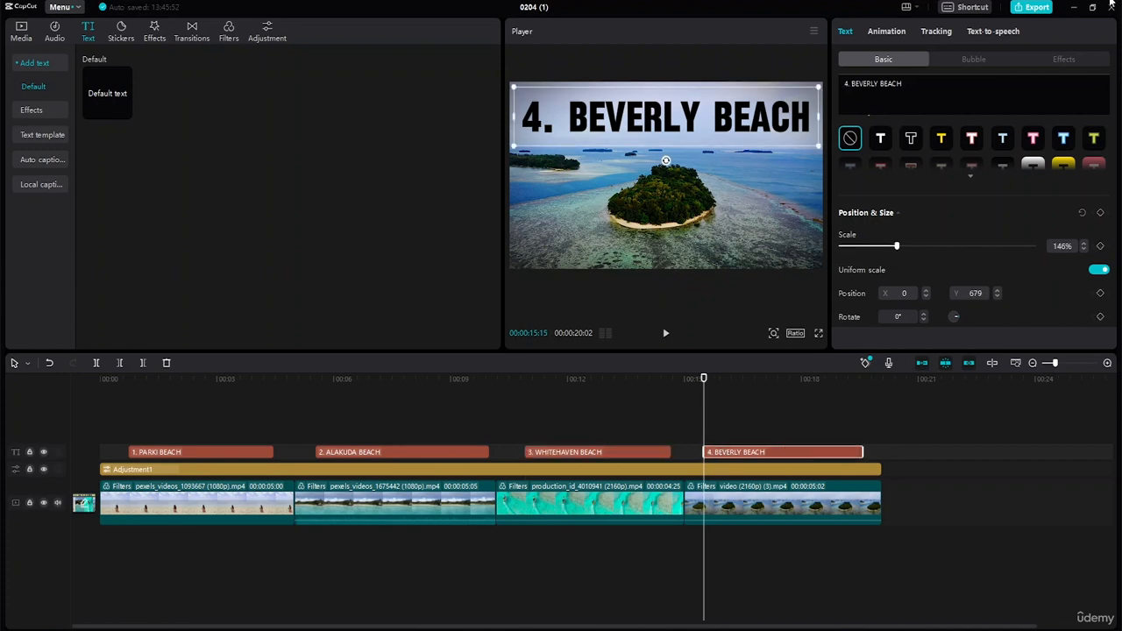
left_click_drag(1113, 191, 1106, 290)
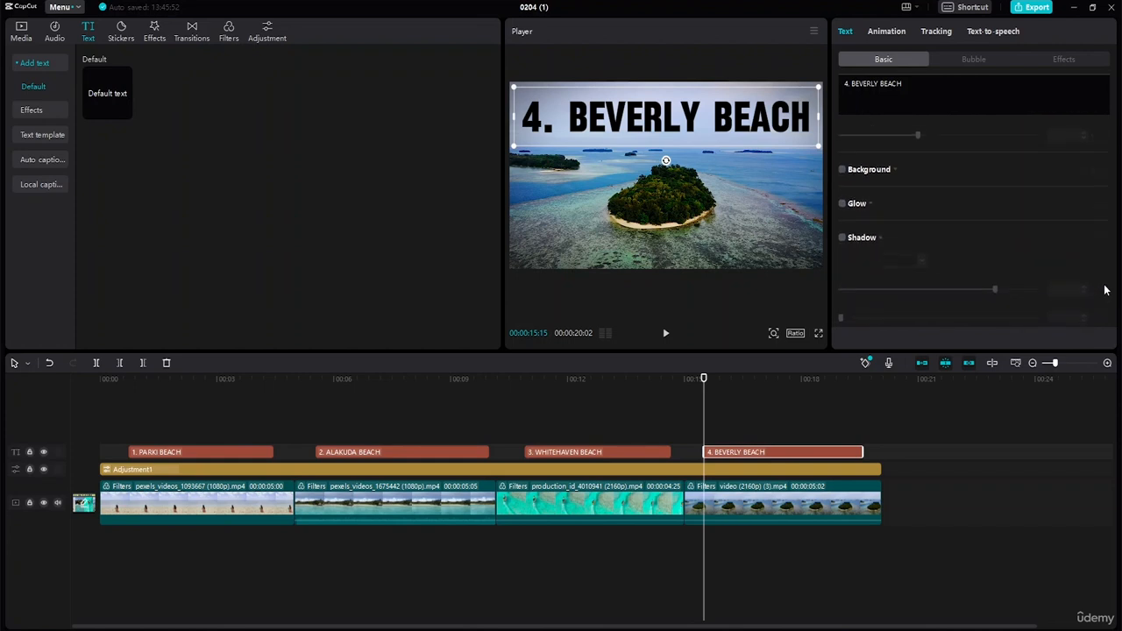
left_click(843, 203)
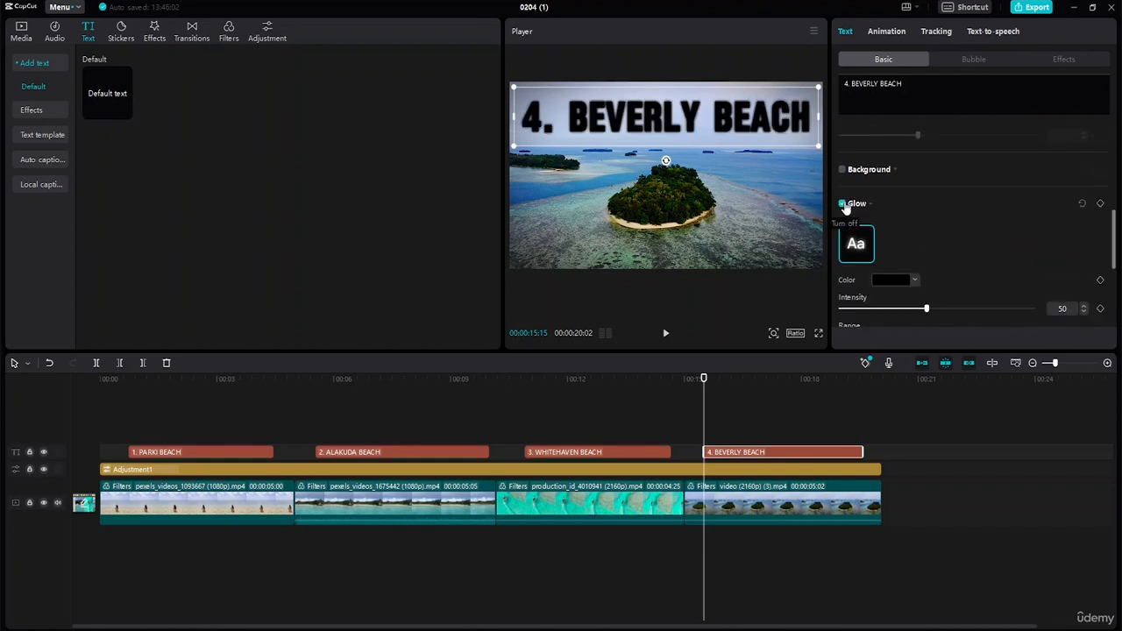
left_click(912, 280)
left_click_drag(916, 298, 912, 337)
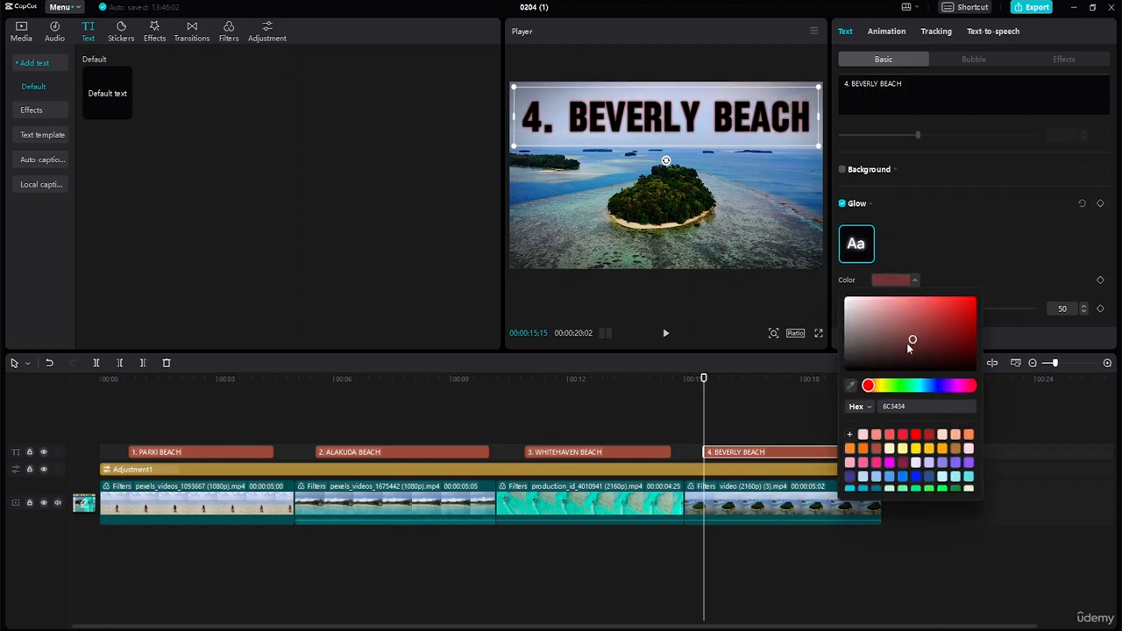
mouse_move(868, 387)
left_mouse_down()
mouse_move(885, 400)
mouse_move(883, 389)
left_mouse_up()
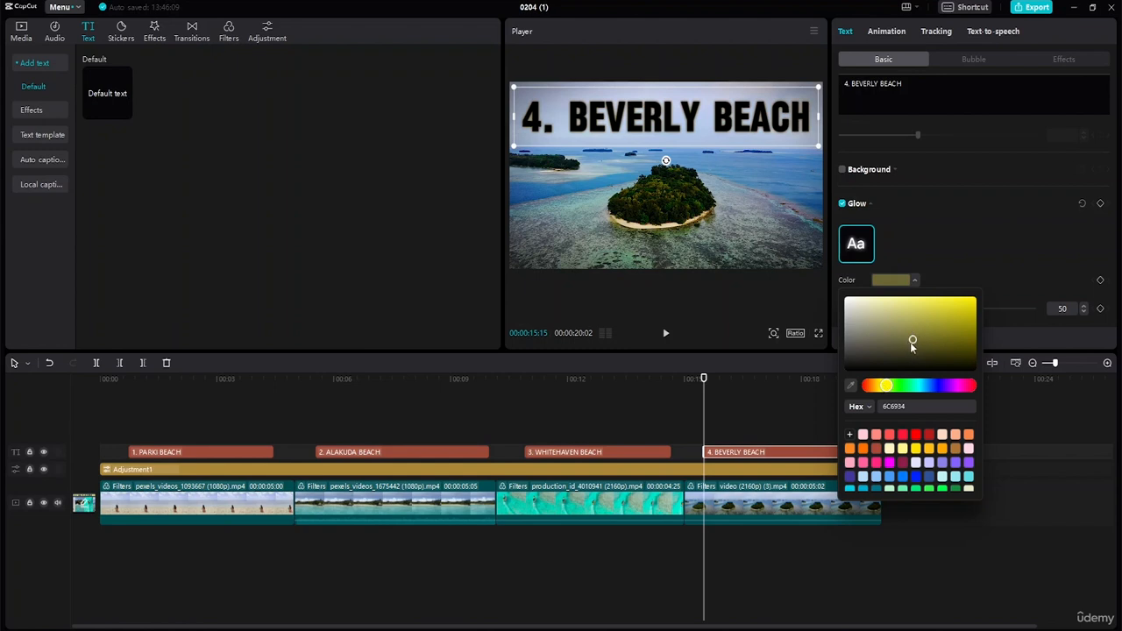
left_click_drag(911, 342, 891, 300)
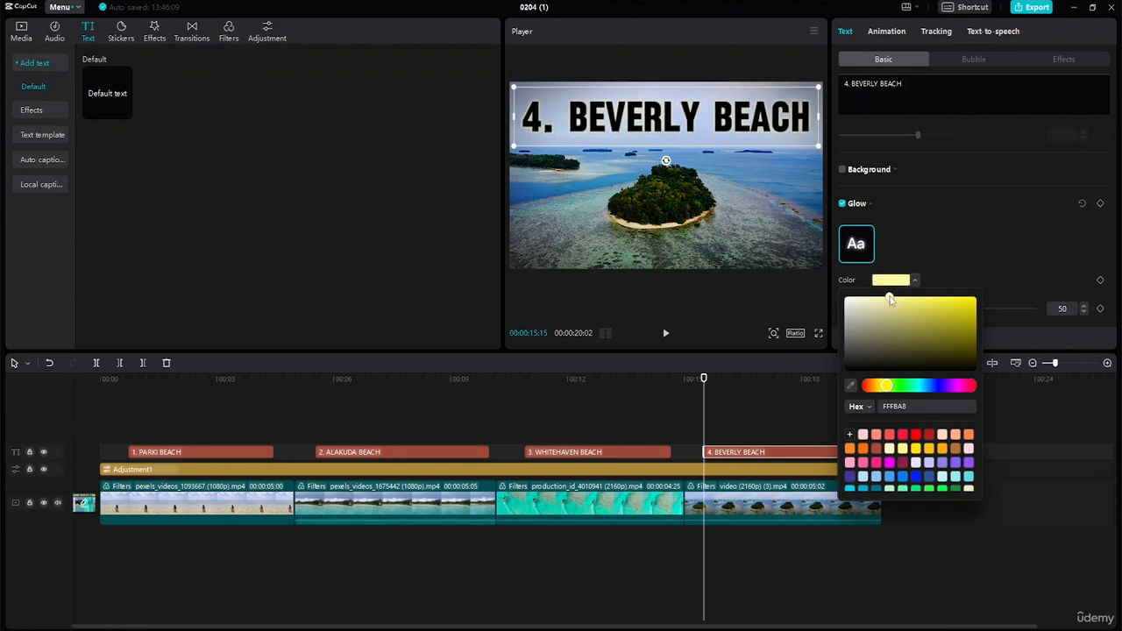
left_click(1012, 271)
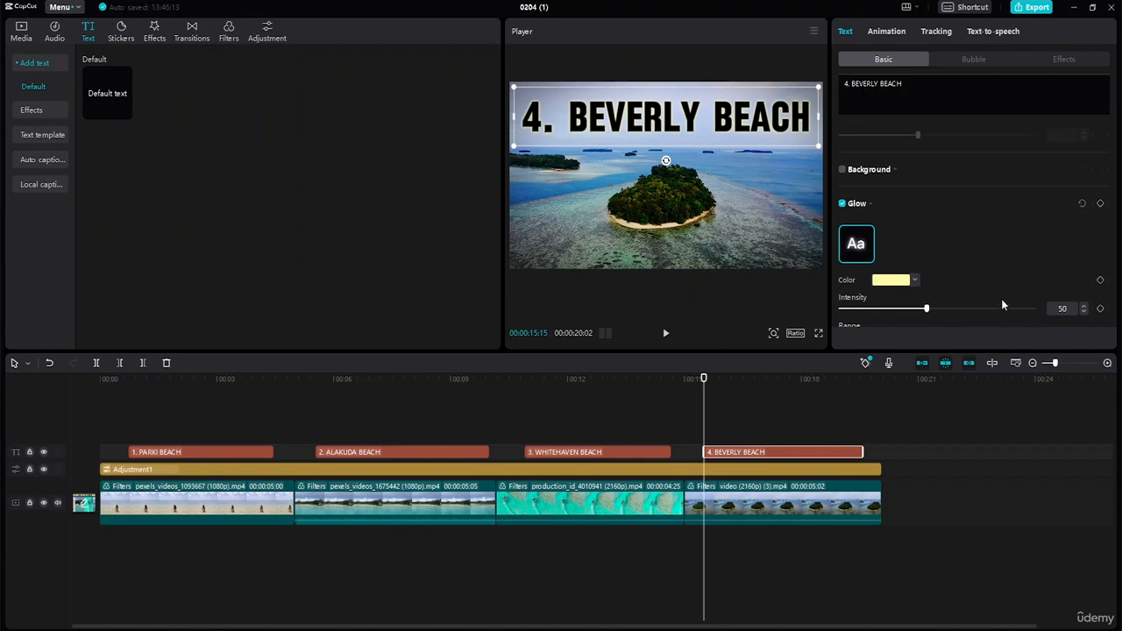
- Fade in the "4. BEVERLY BEACH" title's glow with intensity keyframes of 10 at 00:00:15:15 and 100 at 00:00:16:10
left_click_drag(1115, 253, 1115, 278)
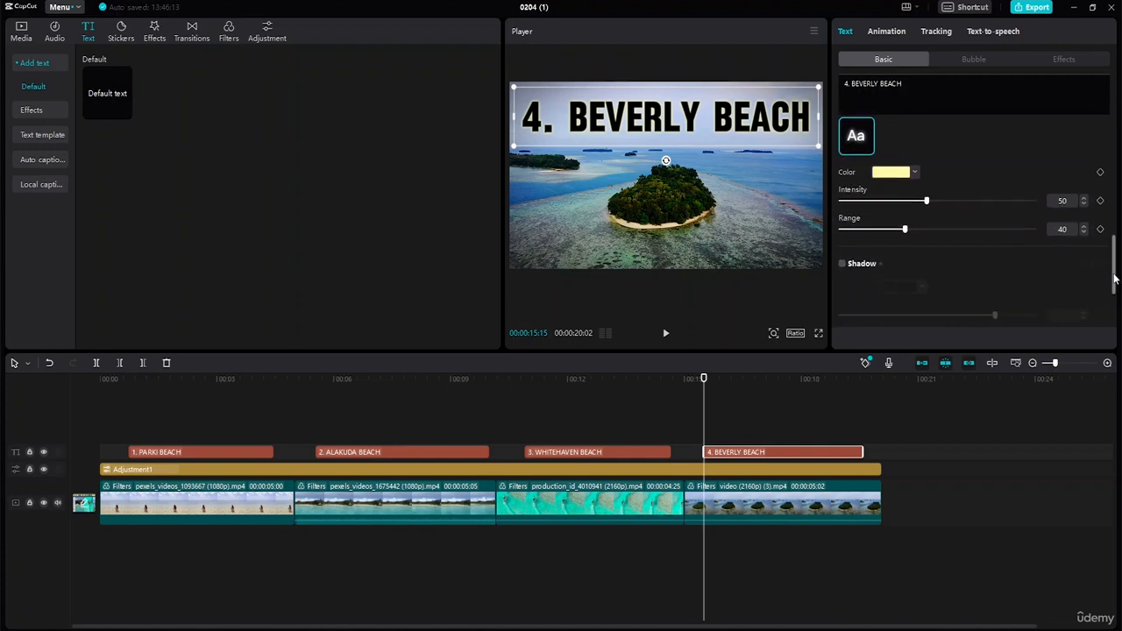
left_click(1101, 202)
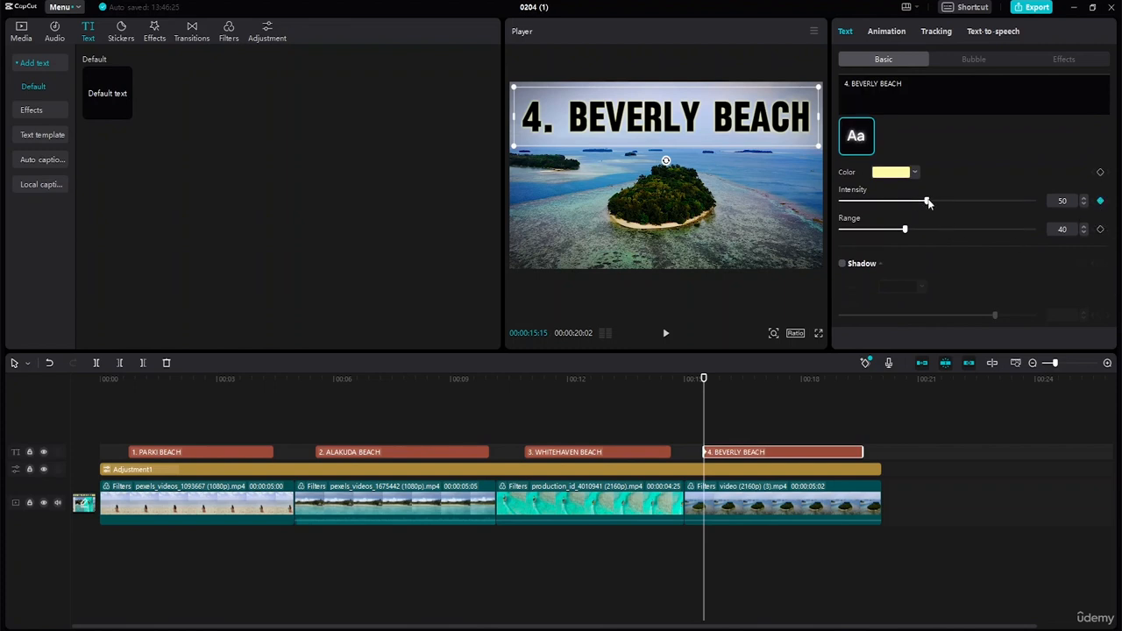
left_click_drag(927, 203, 784, 201)
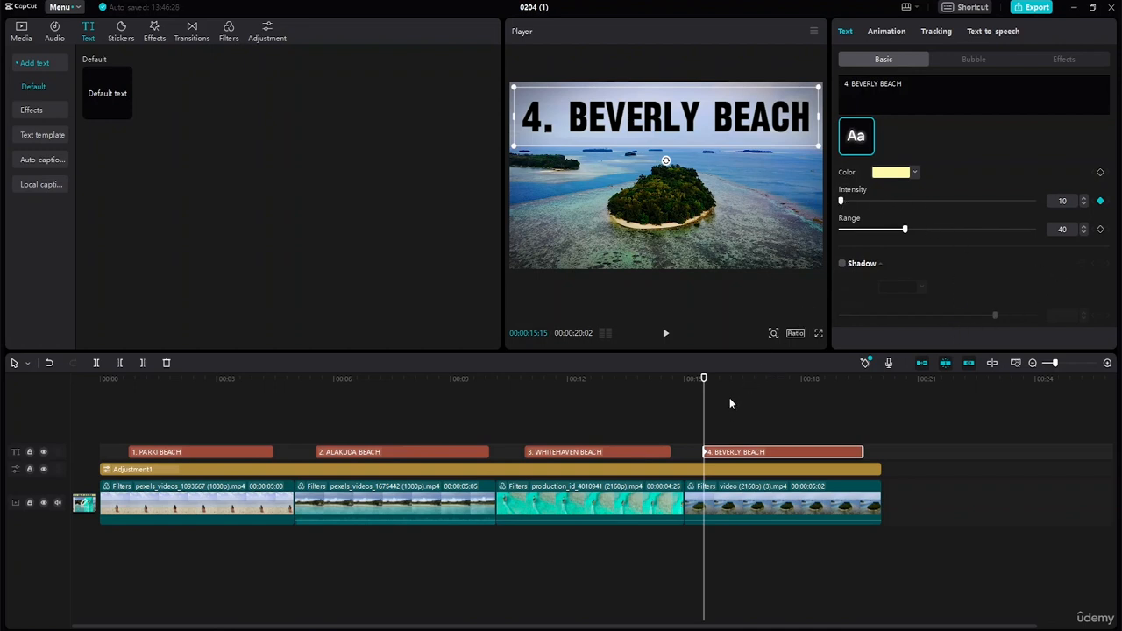
left_click_drag(707, 377, 736, 380)
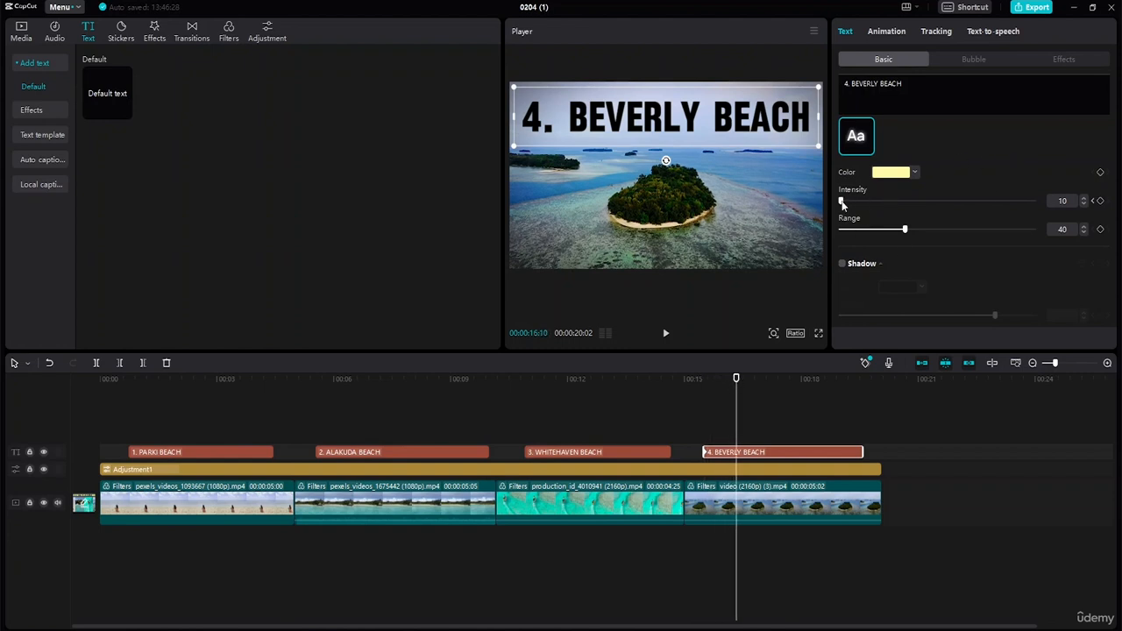
left_click_drag(842, 202, 955, 202)
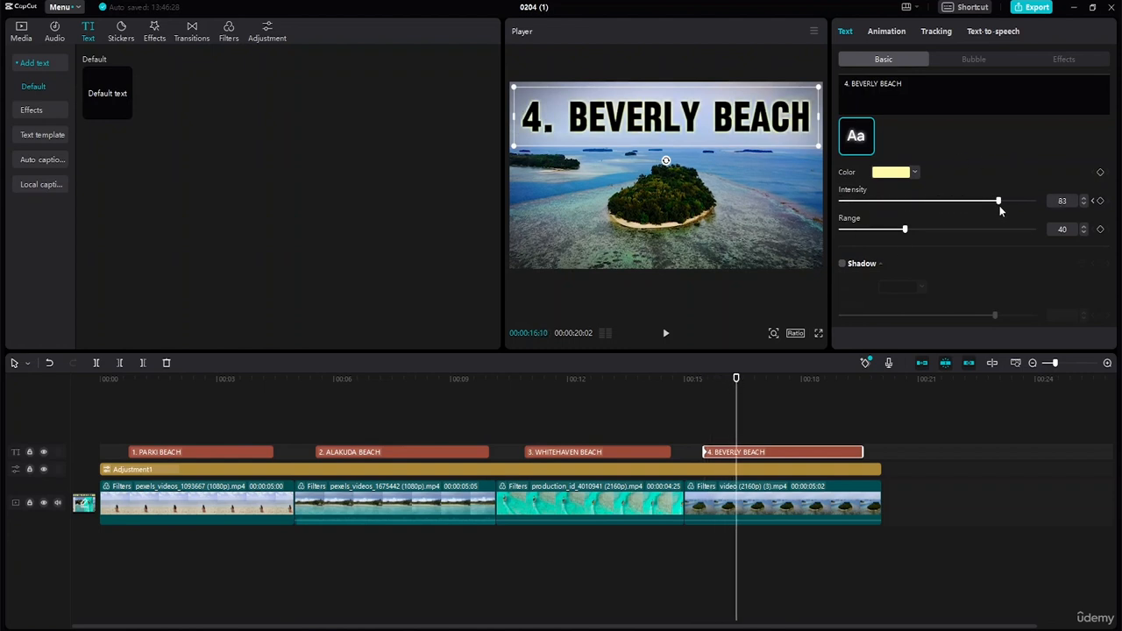
left_click_drag(1035, 206, 1044, 209)
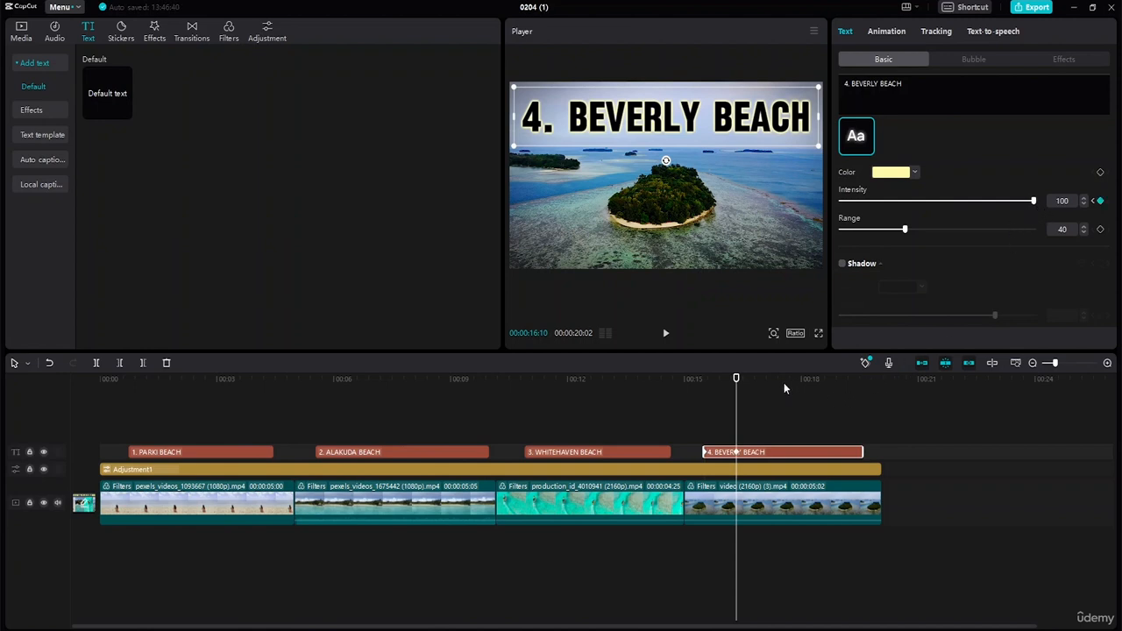
- Fade out the "4. BEVERLY BEACH" title's glow with intensity keyframes of 100 at 00:00:18:23 and 10 at 00:00:19:14
left_click_drag(743, 379, 831, 395)
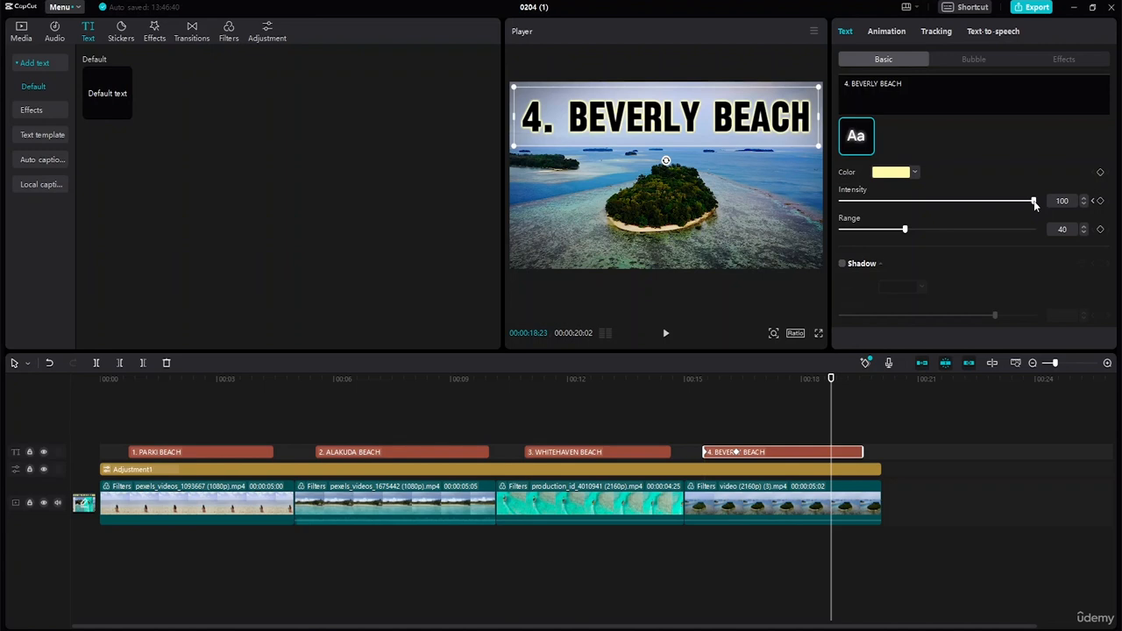
left_click(1100, 201)
left_click_drag(831, 381, 859, 387)
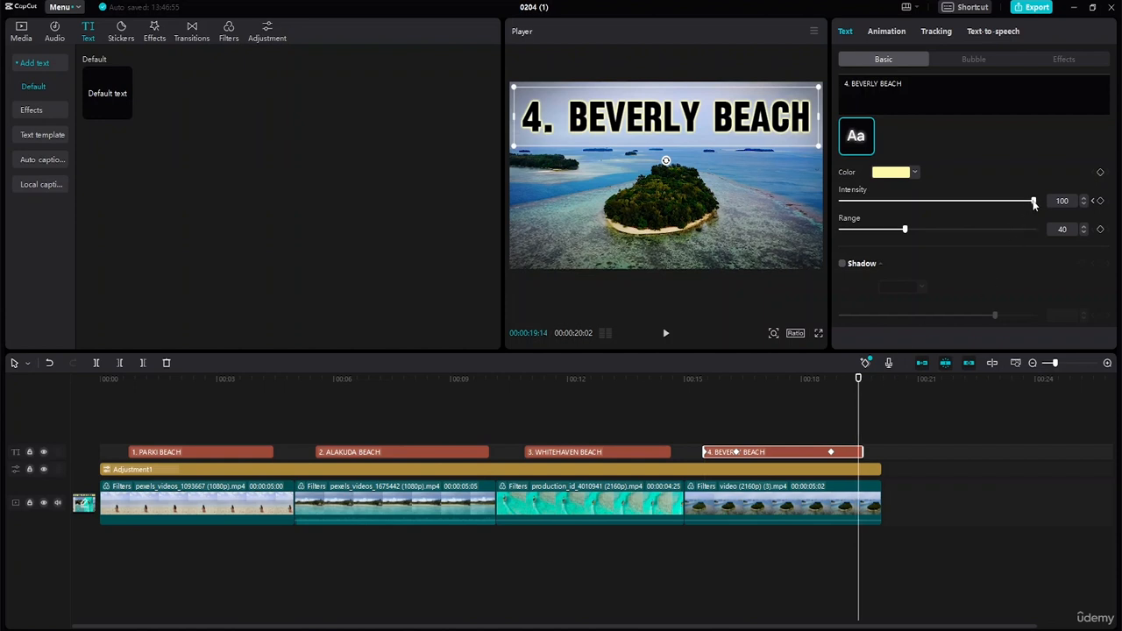
left_click_drag(1034, 201, 771, 200)
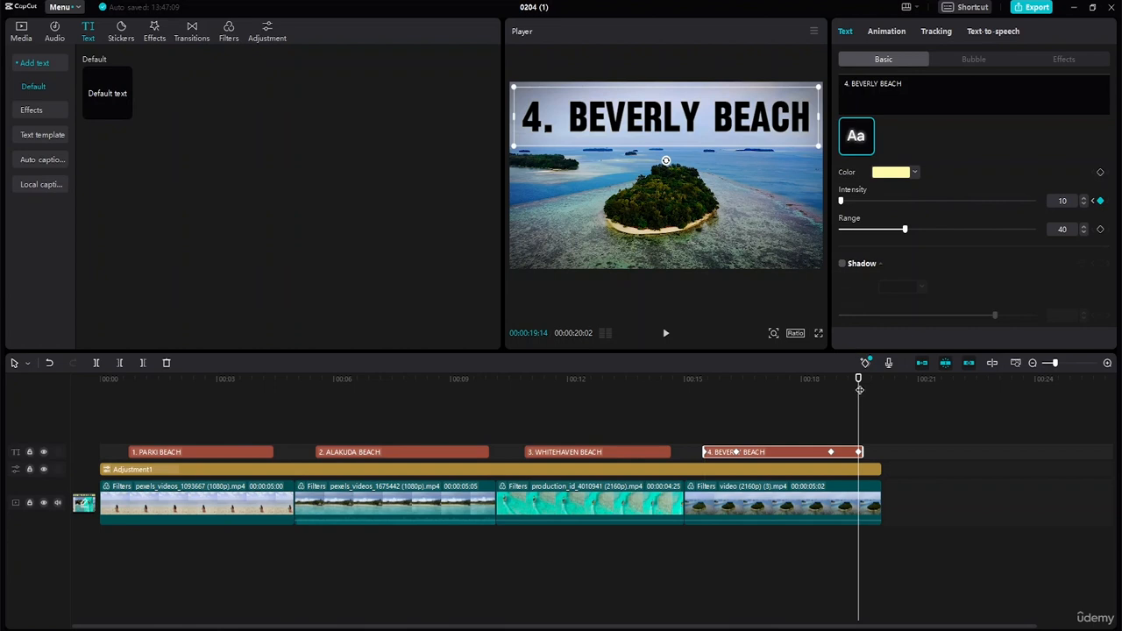
- Play back the whole video from the beginning to check all four title animations
left_click_drag(859, 381, 864, 380)
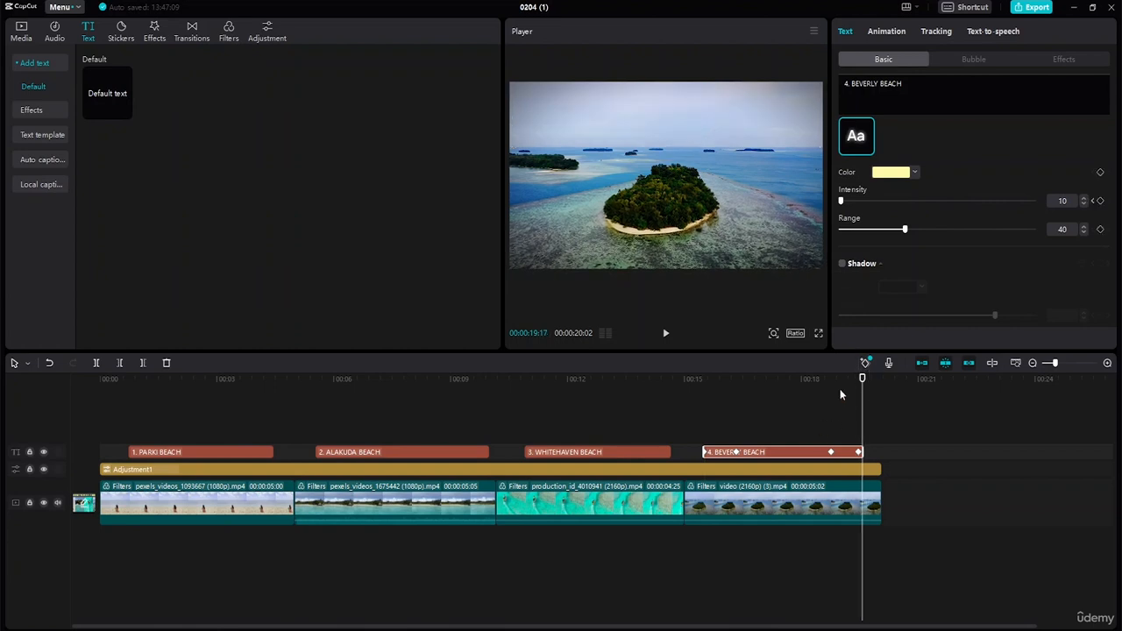
key("Home")
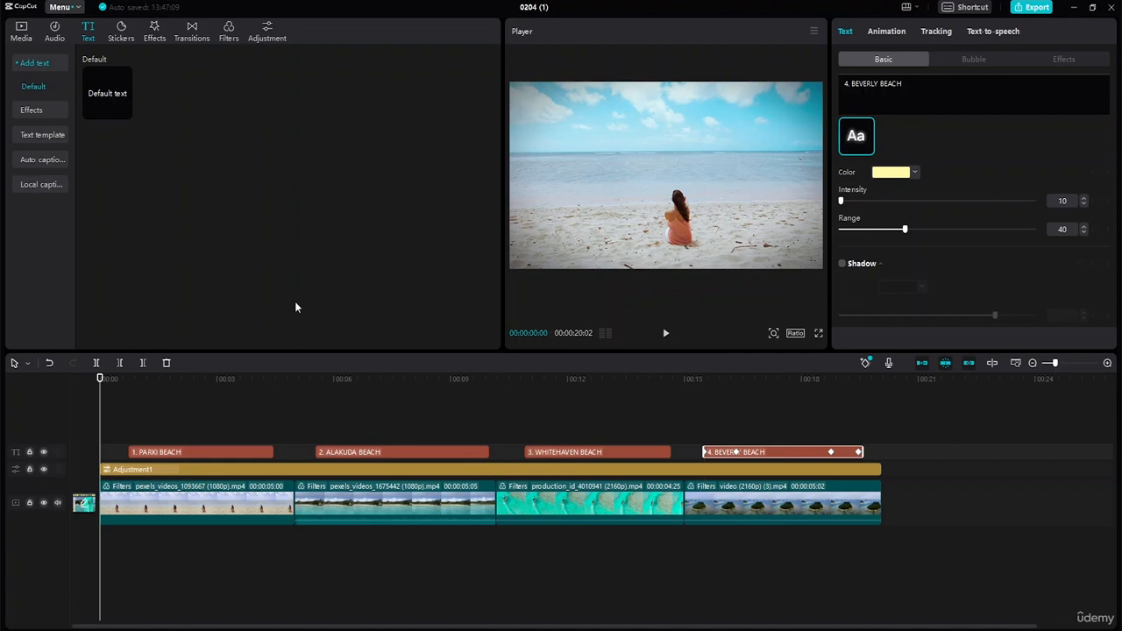
left_click(665, 337)
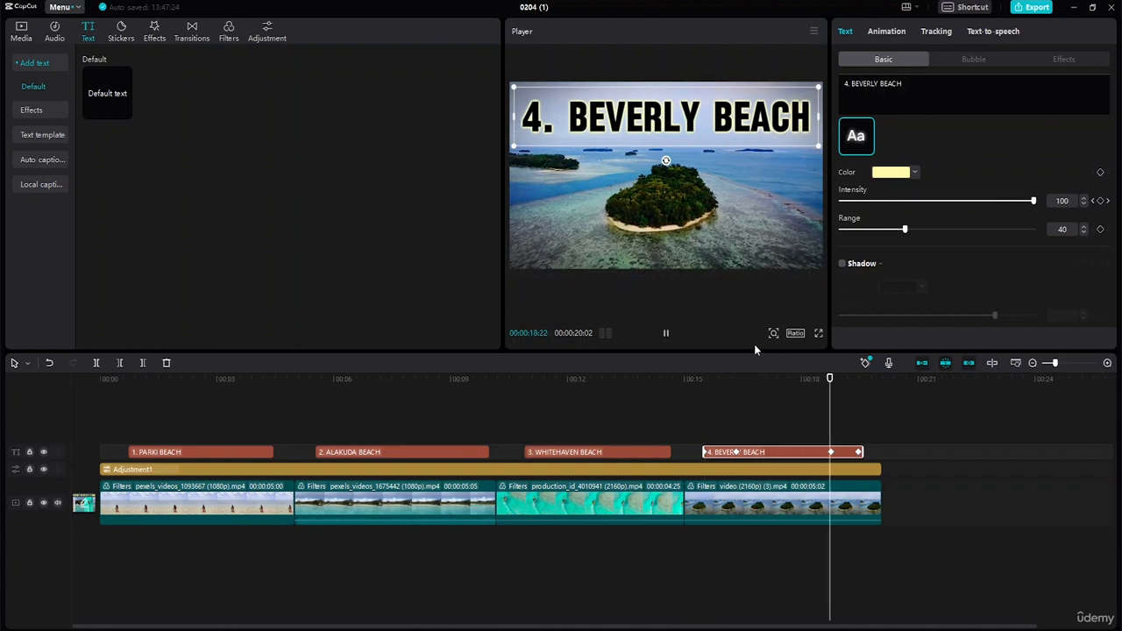
left_click(877, 471)
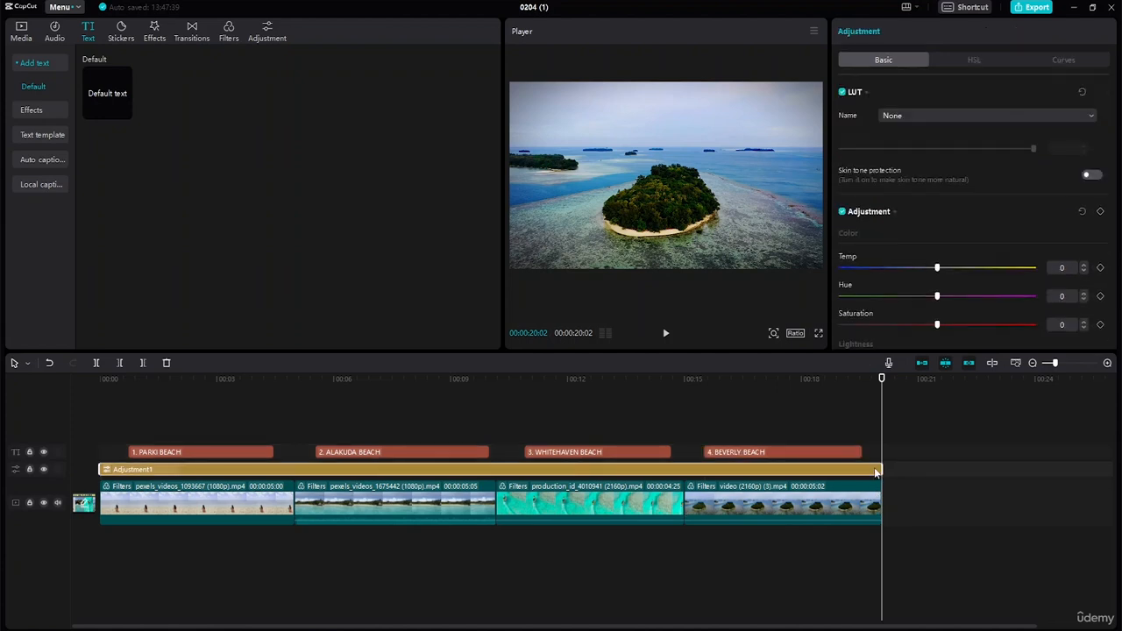
- Add 100% opacity keyframes to the "4. BEVERLY BEACH" title at 00:00:15:15 and 00:00:16:10
left_click(821, 453)
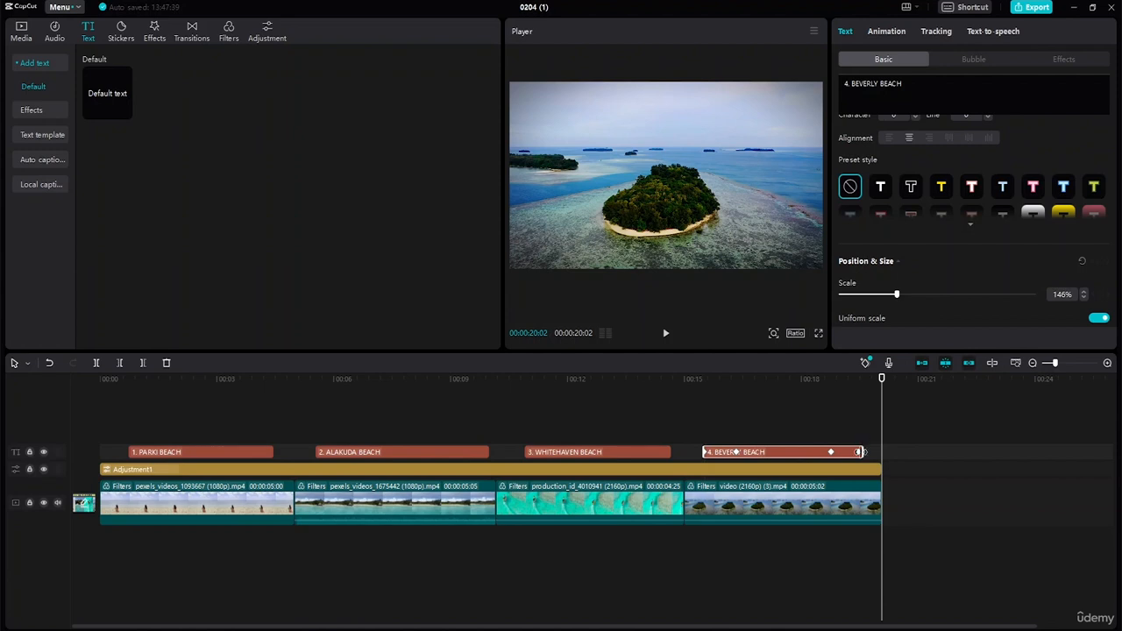
mouse_move(879, 377)
left_mouse_down()
mouse_move(844, 378)
mouse_move(863, 385)
left_mouse_up()
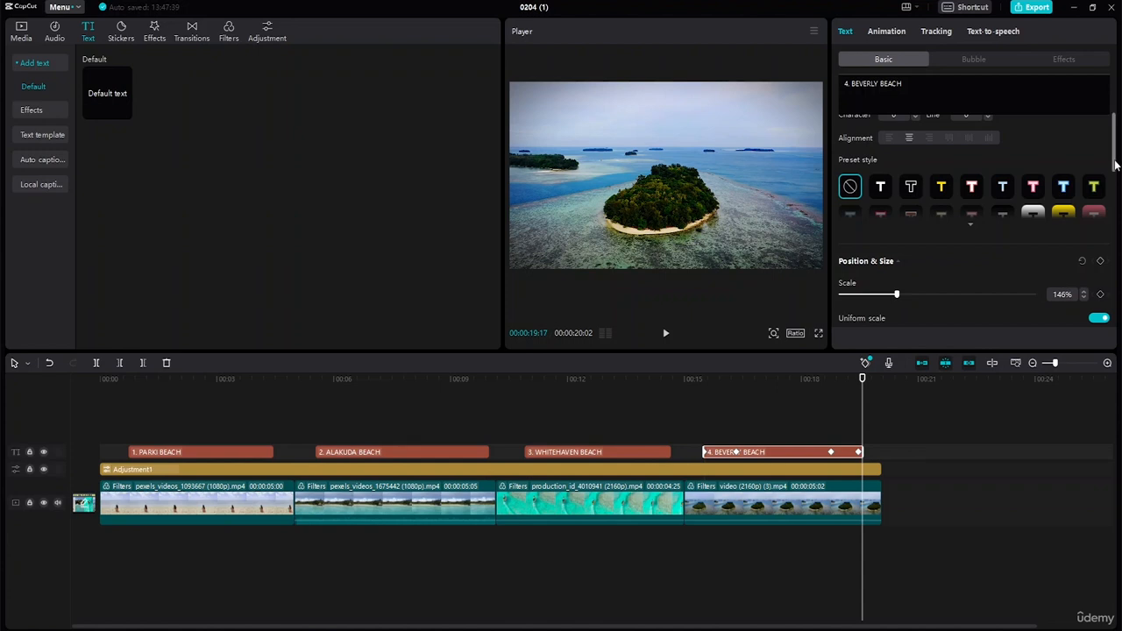
mouse_move(1114, 156)
left_mouse_down()
mouse_move(1113, 267)
mouse_move(1111, 225)
left_mouse_up()
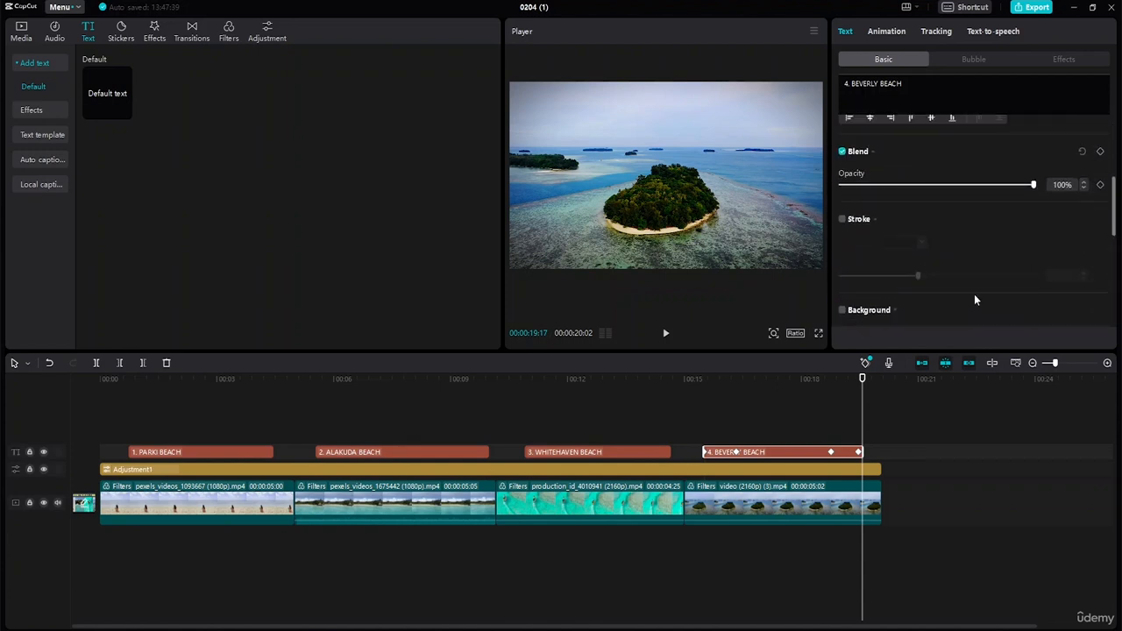
left_click_drag(863, 379, 703, 379)
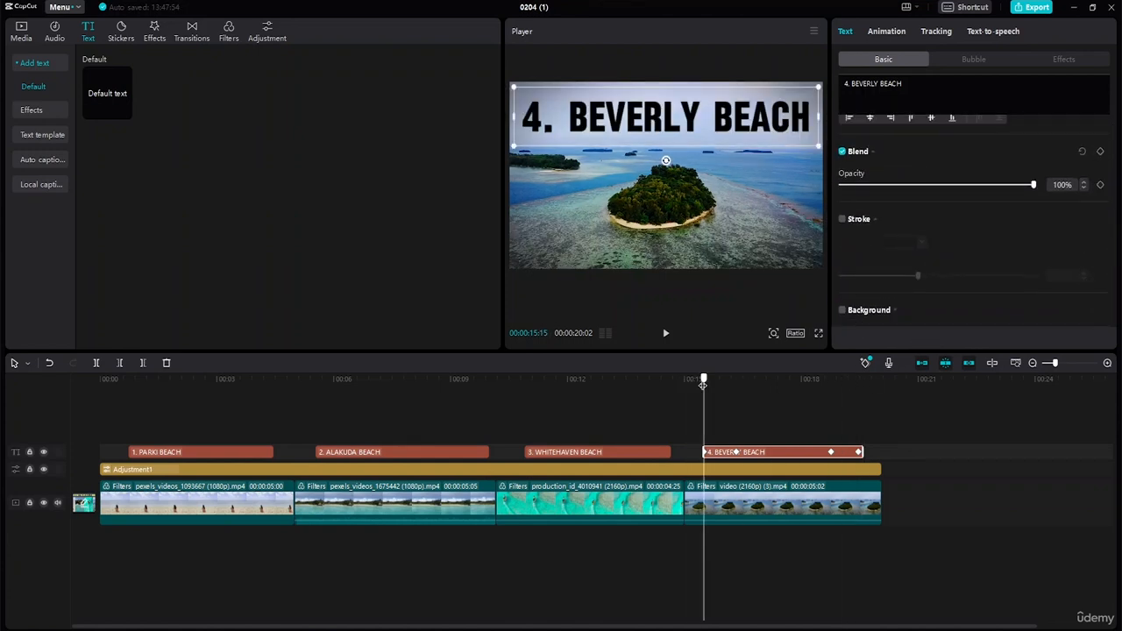
left_click(1100, 184)
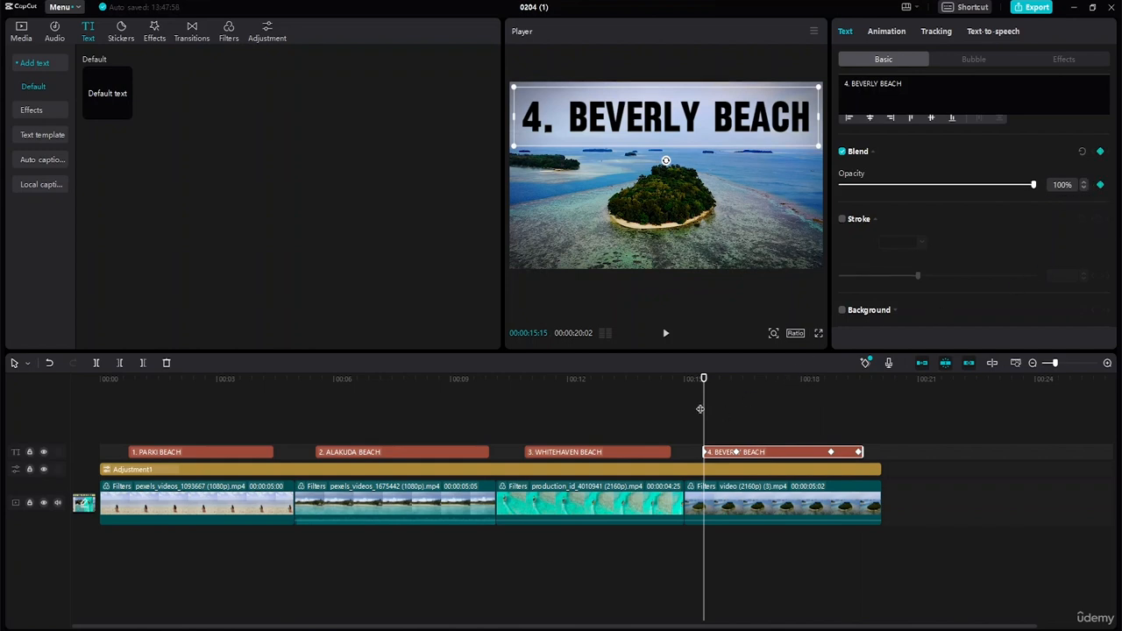
left_click_drag(705, 378, 830, 402)
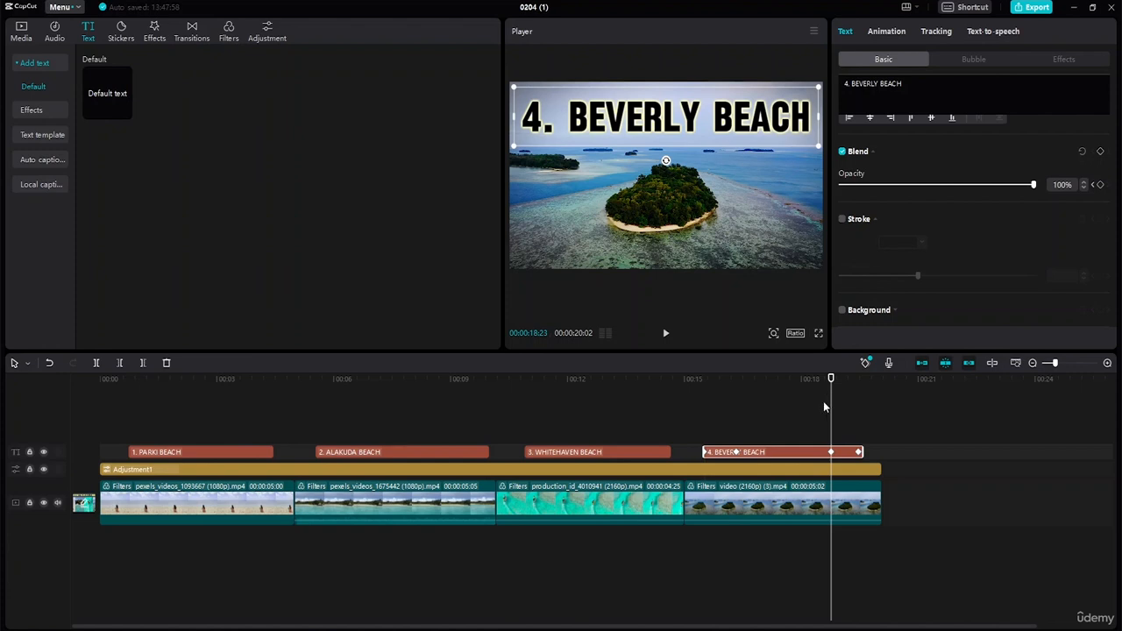
left_click_drag(831, 382, 704, 381)
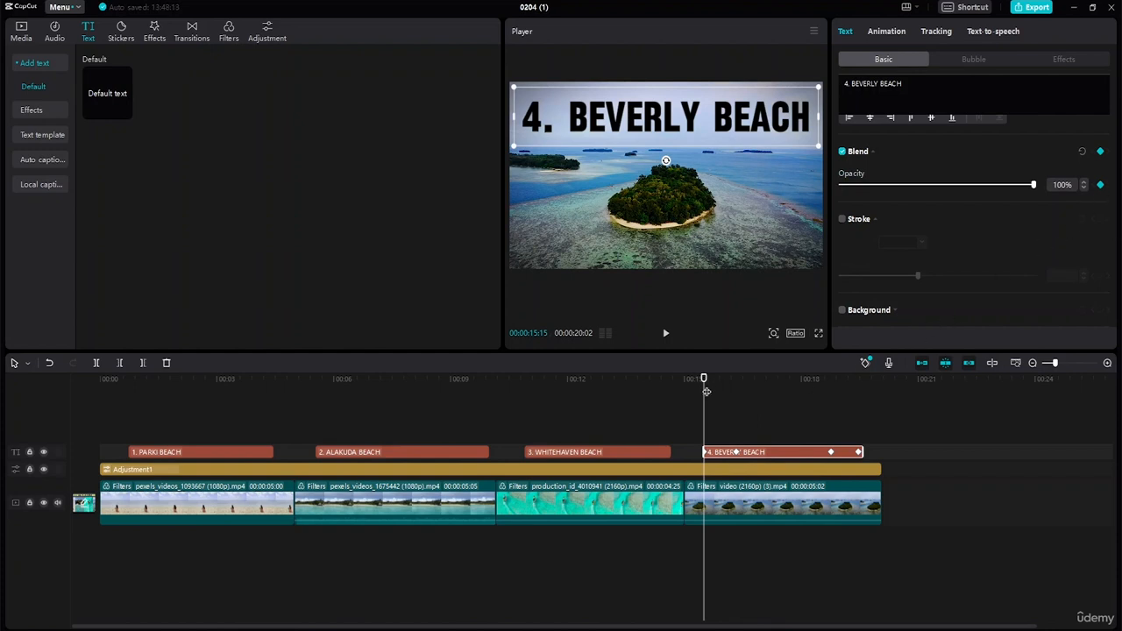
left_click_drag(703, 381, 737, 380)
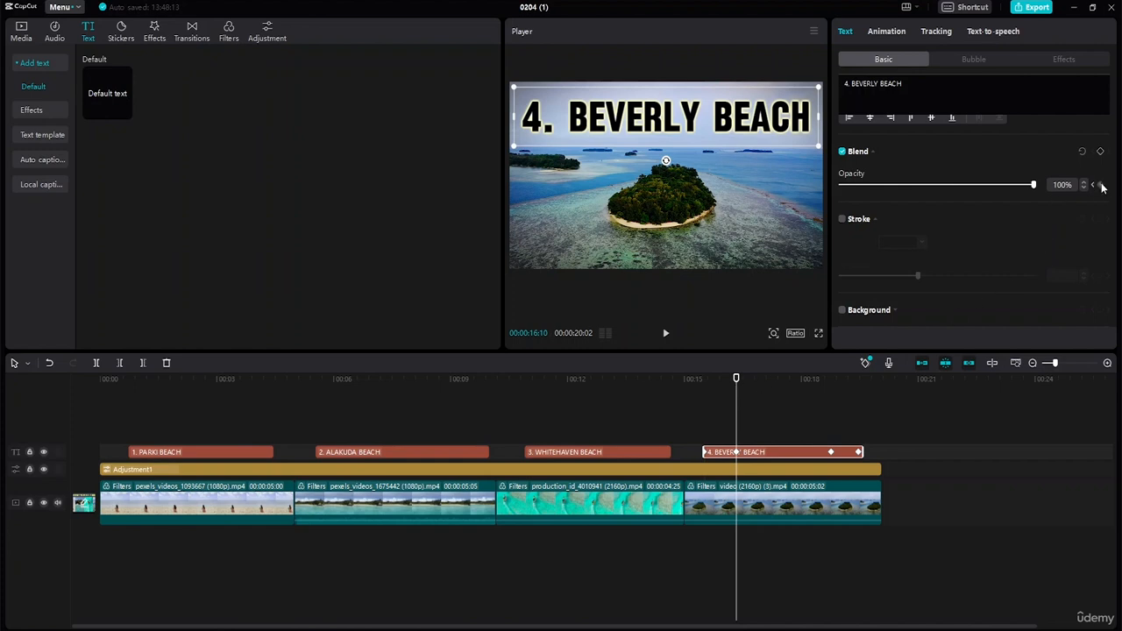
mouse_move(1033, 187)
left_mouse_down()
mouse_move(957, 187)
mouse_move(1034, 187)
left_mouse_up()
- Set the "4. BEVERLY BEACH" title's opacity to 0% at 00:00:15:15 and add another opacity keyframe at about 00:00:15:28
left_click_drag(737, 379, 704, 378)
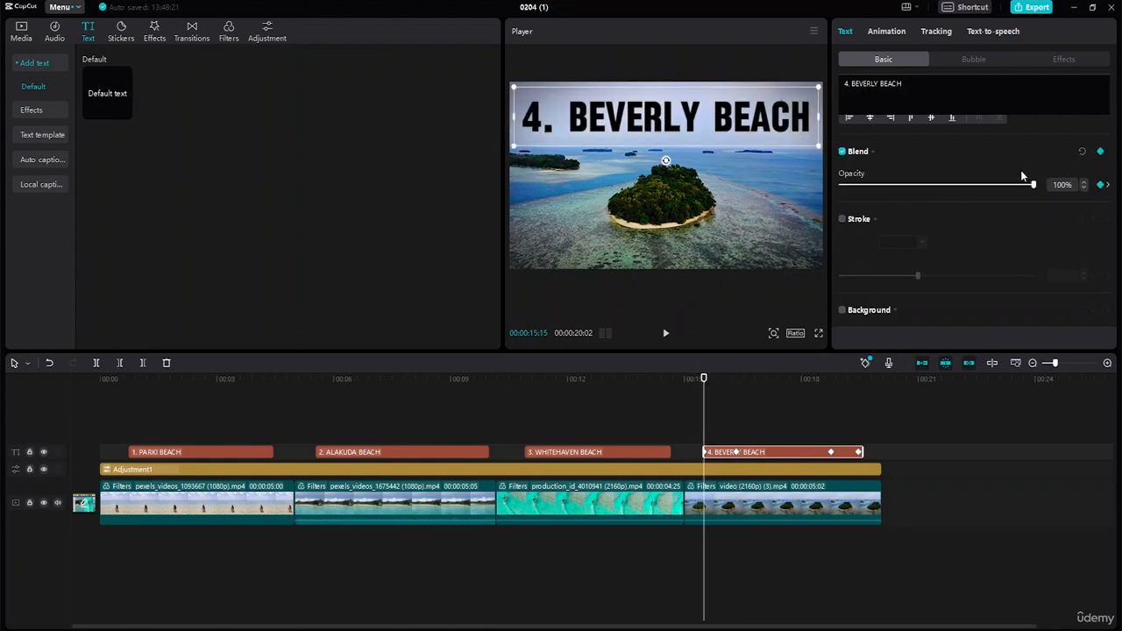
left_click_drag(1031, 185, 792, 186)
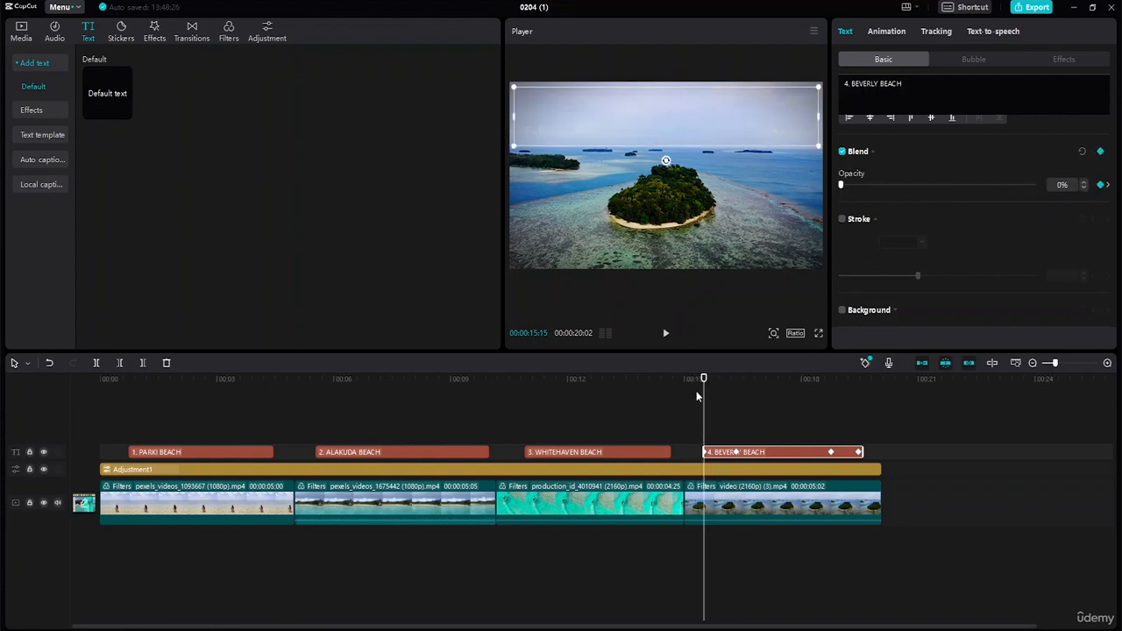
mouse_move(705, 382)
left_mouse_down()
mouse_move(733, 378)
mouse_move(722, 377)
left_mouse_up()
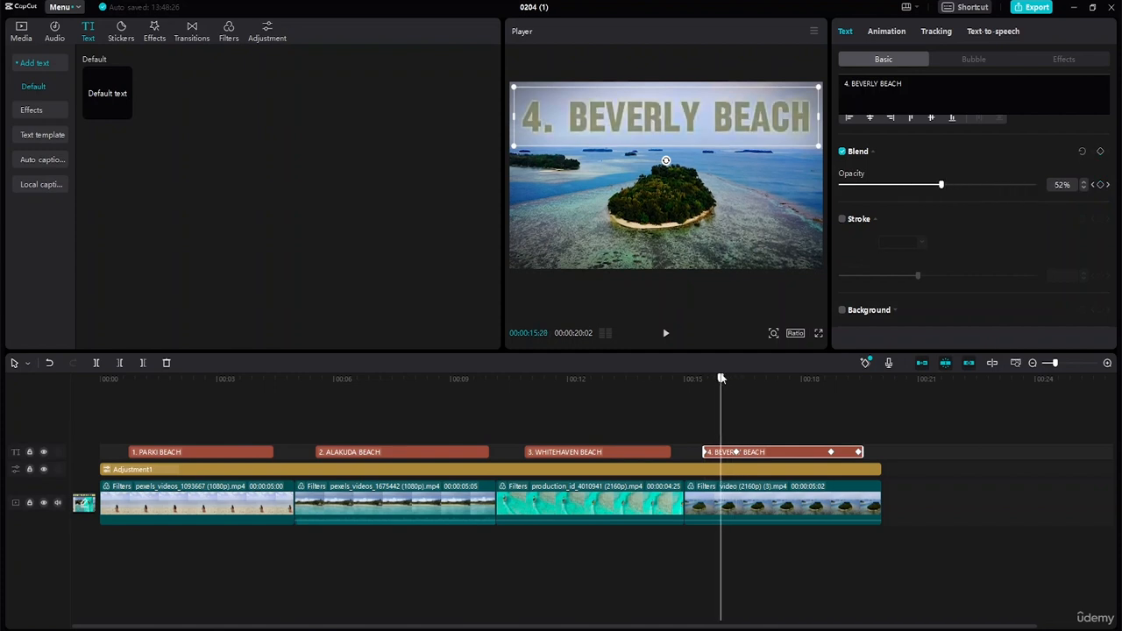
left_click(1100, 184)
- Fade out the "4. BEVERLY BEACH" title with opacity keyframes of 100% at 00:00:18:23 and 0% at 00:00:19:14
left_click_drag(720, 379, 831, 402)
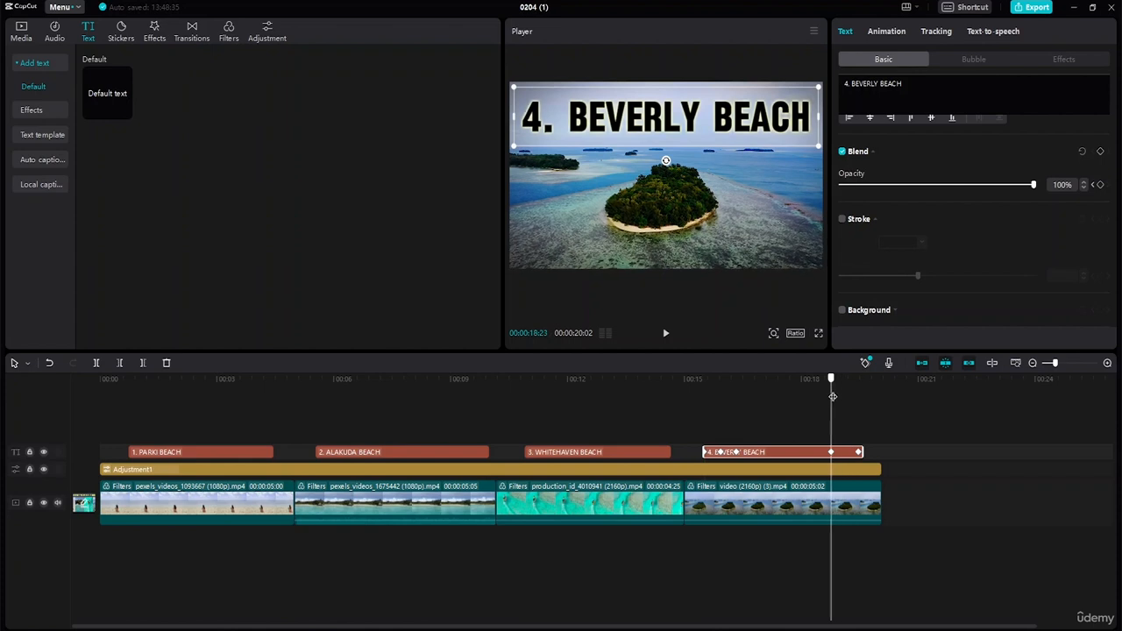
left_click(1100, 184)
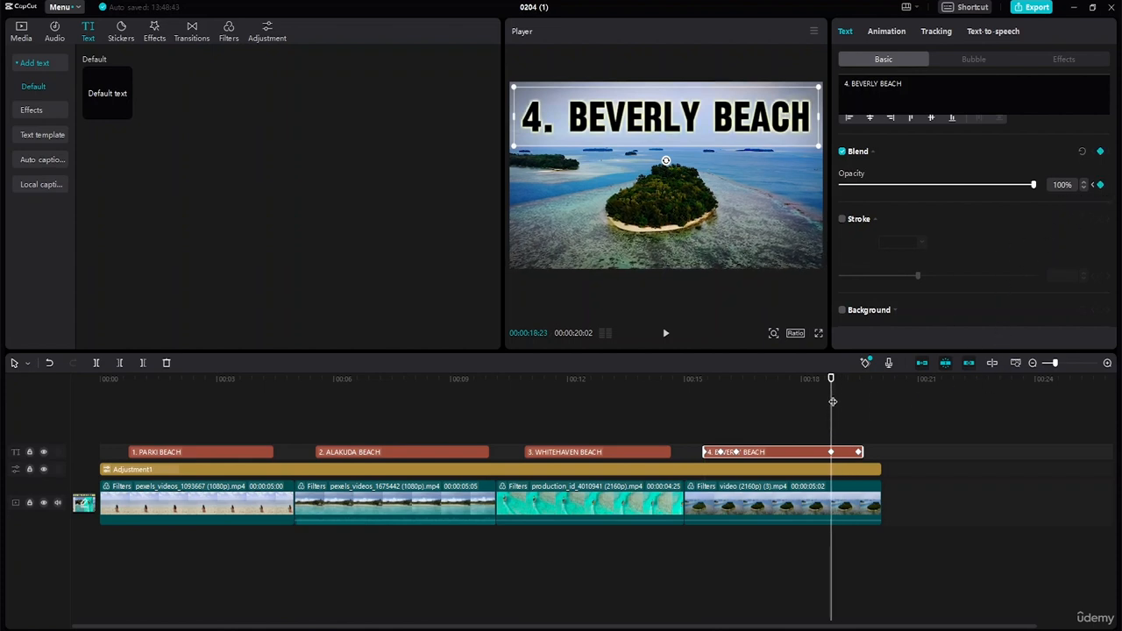
left_click_drag(832, 402, 858, 391)
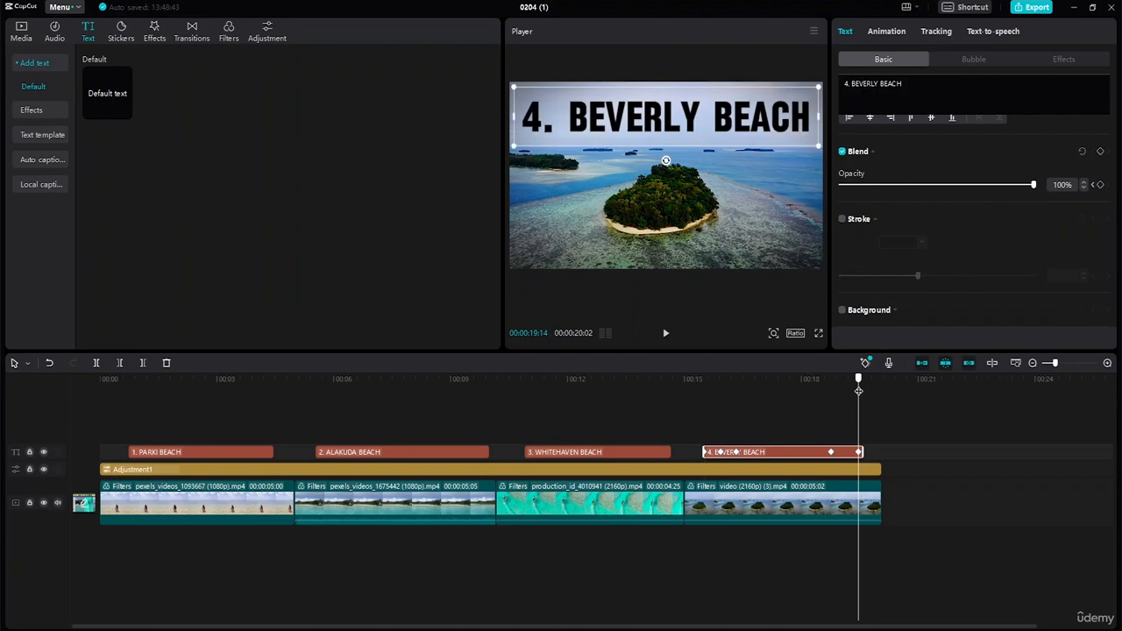
left_click_drag(1033, 186, 814, 192)
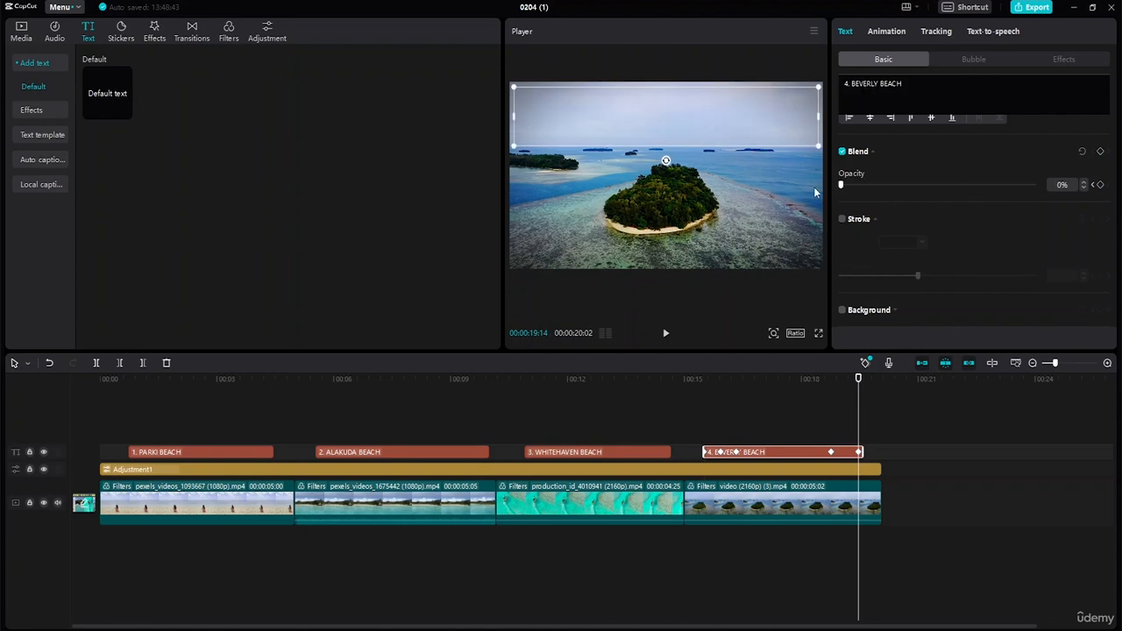
left_click(893, 462)
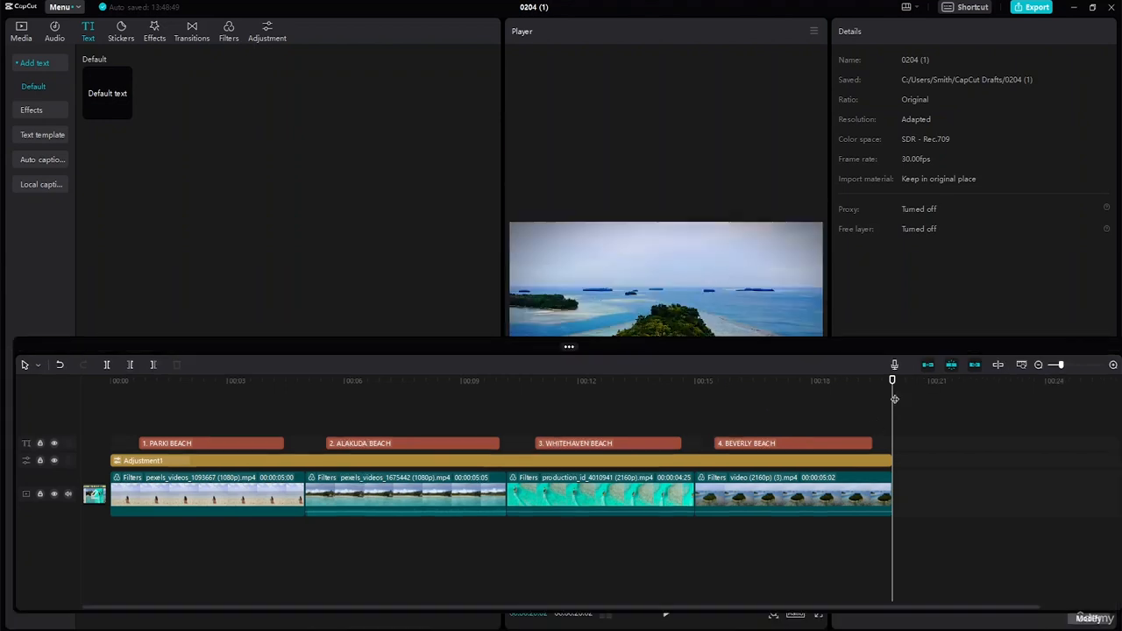
left_click_drag(893, 382, 702, 381)
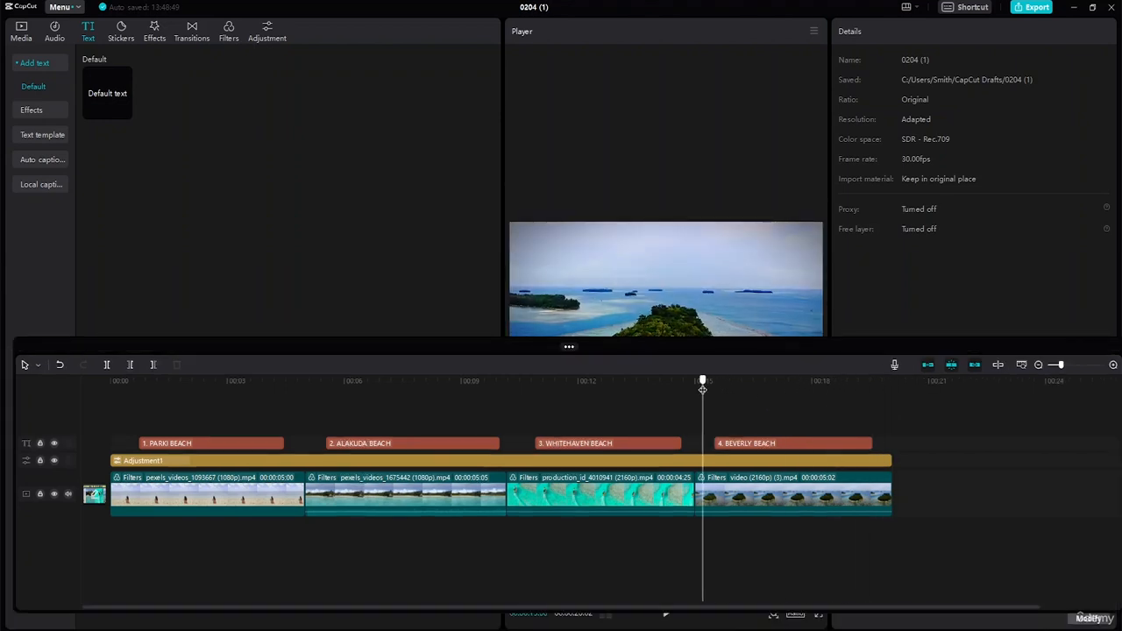
left_click_drag(828, 184, 822, 171)
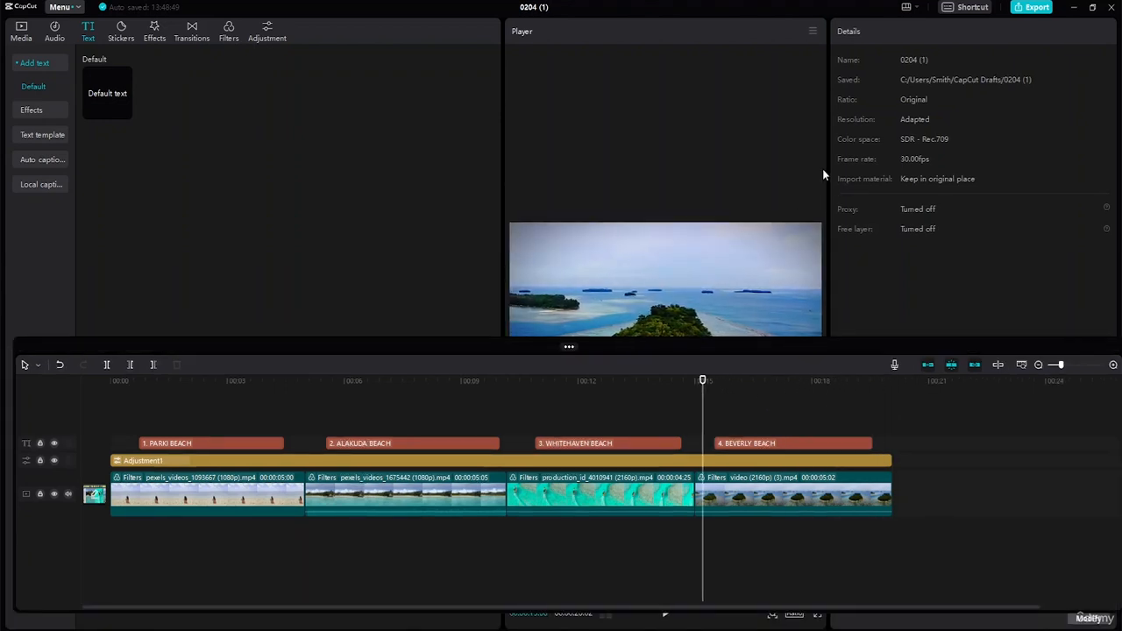
left_click(809, 30)
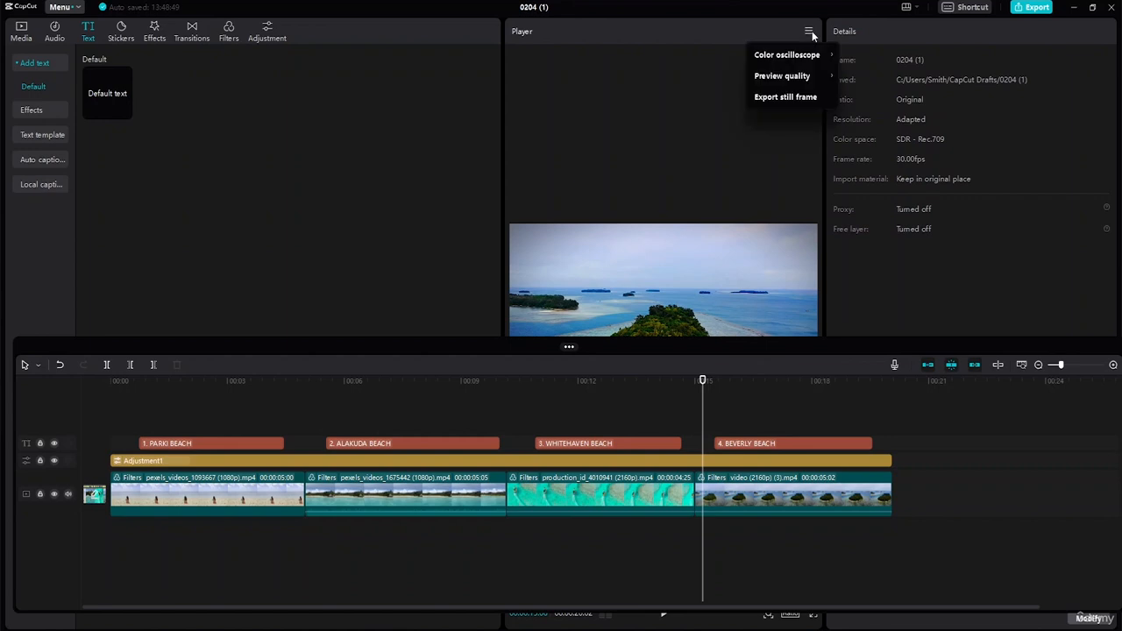
left_click_drag(725, 255, 673, 289)
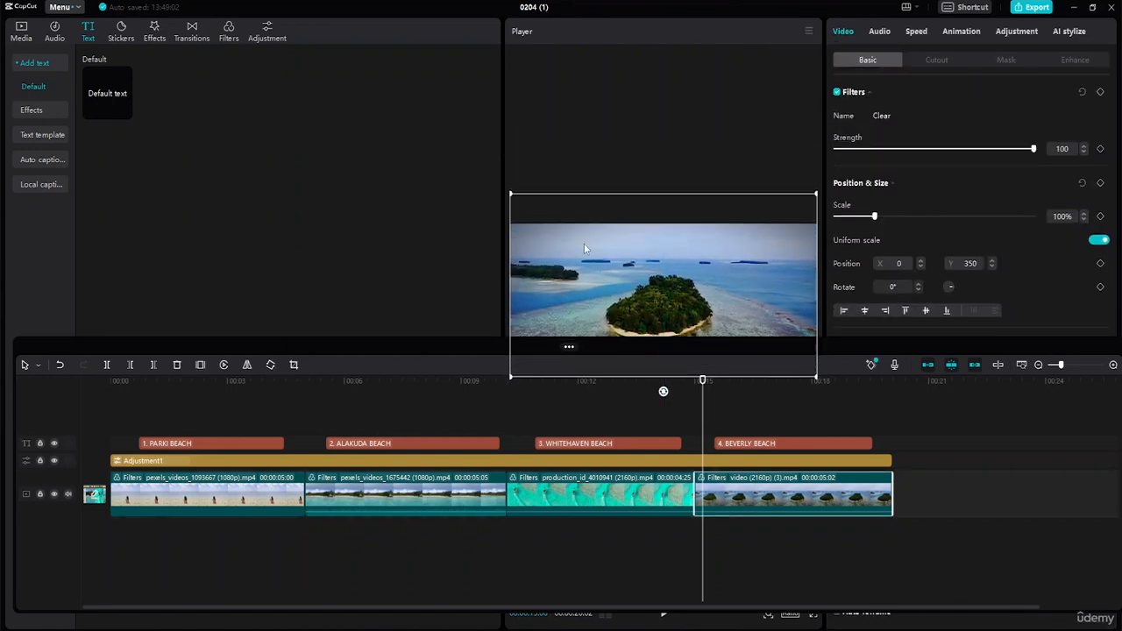
left_click_drag(444, 344, 422, 442)
mouse_move(674, 330)
left_mouse_down()
mouse_move(674, 365)
mouse_move(689, 323)
left_mouse_up()
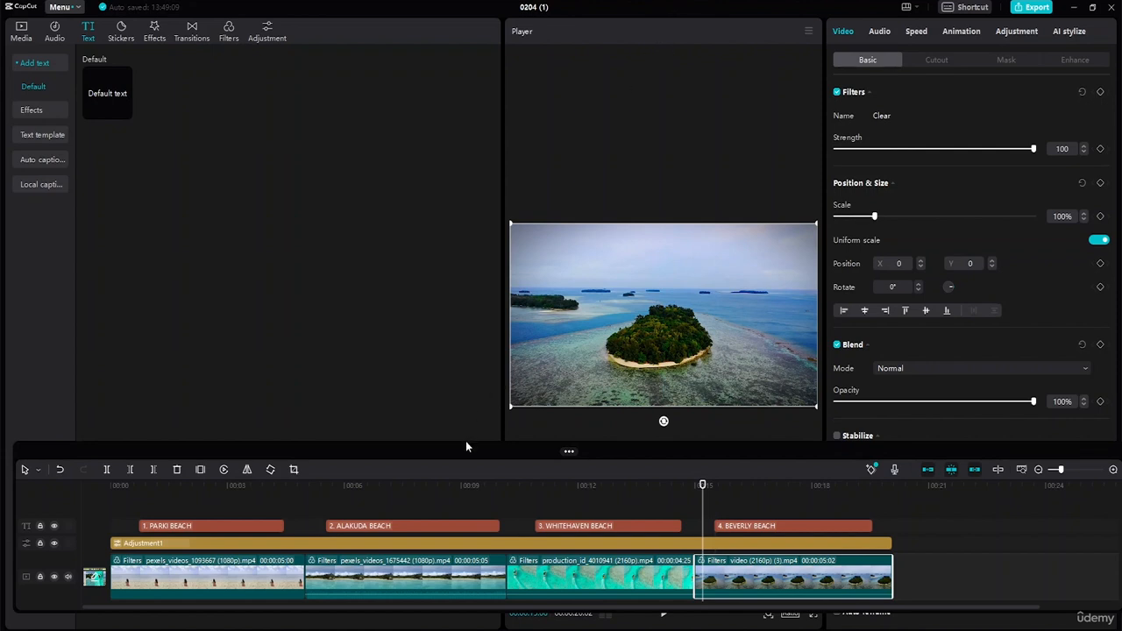
mouse_move(465, 441)
left_mouse_down()
mouse_move(470, 376)
mouse_move(473, 438)
left_mouse_up()
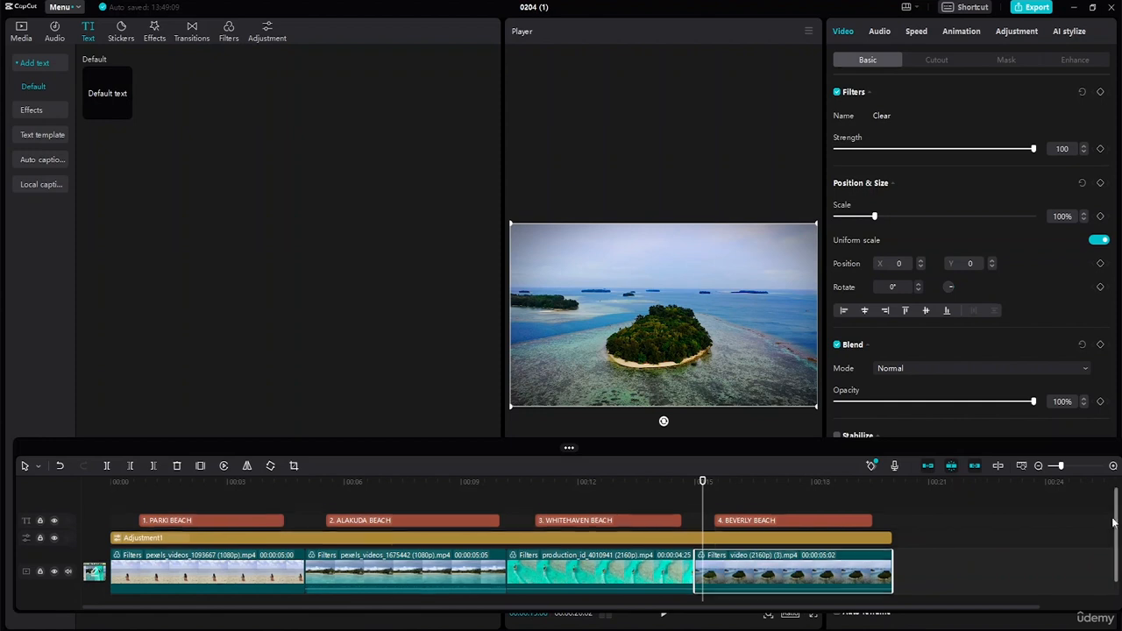
scroll(1108, 554, "down", 1)
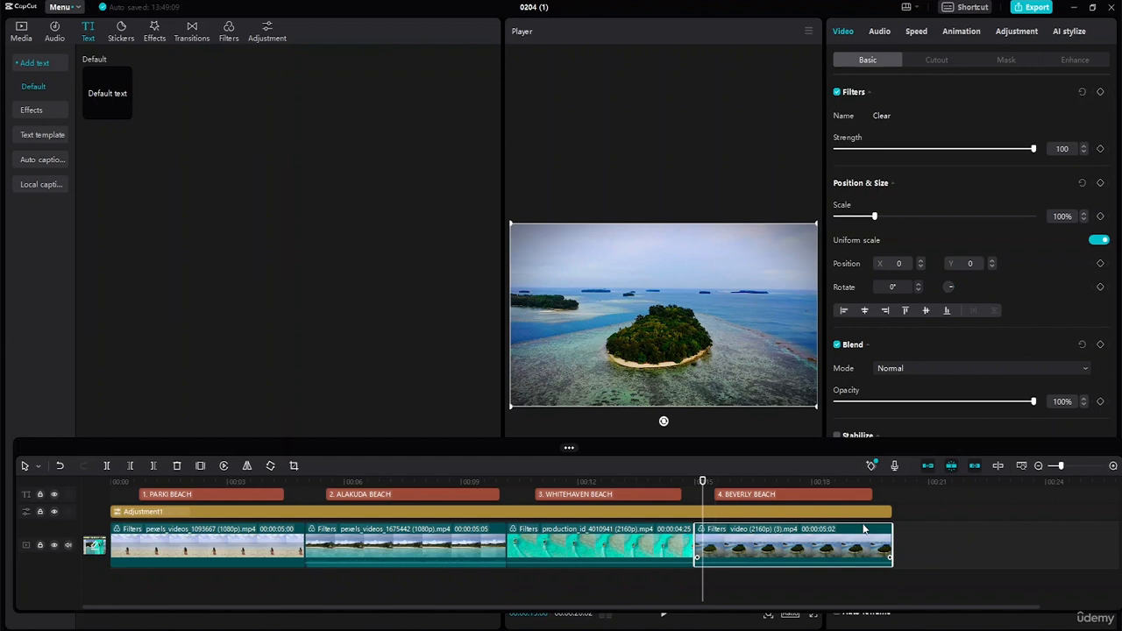
- Reset the workspace to the default layout
left_click(691, 85)
left_click(908, 7)
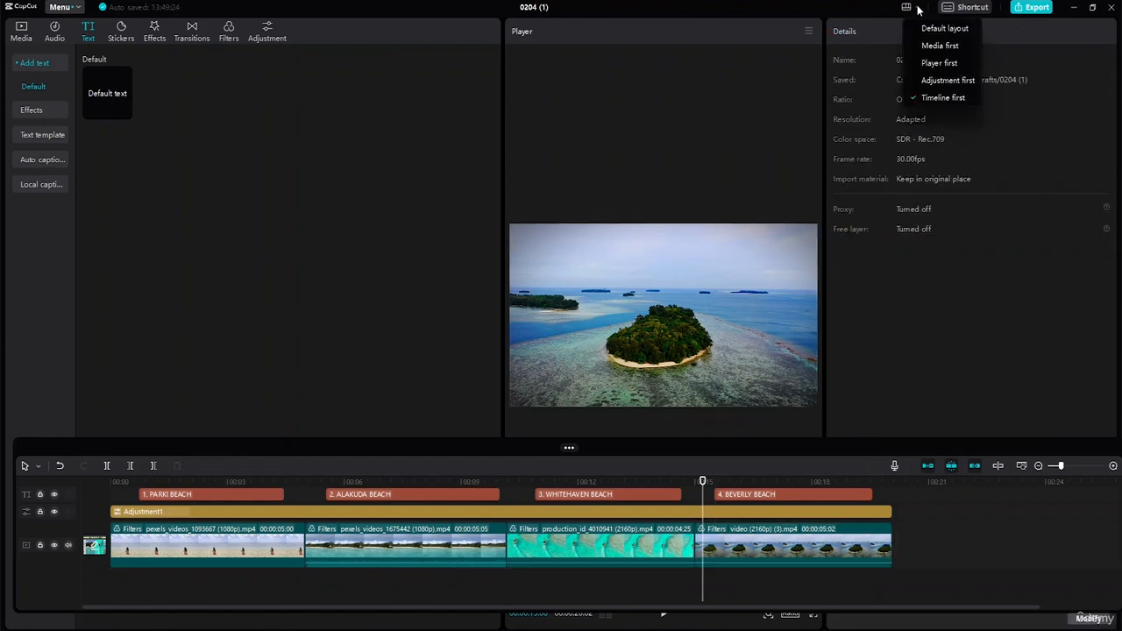
left_click(939, 26)
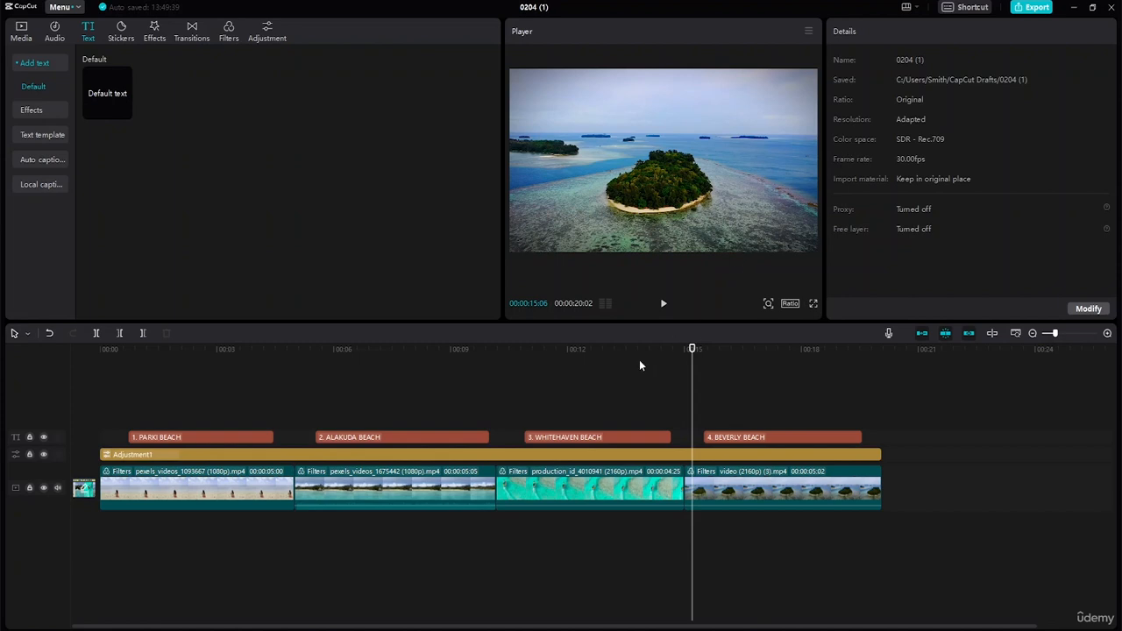
- Import the "pngwing.com (1)" and "pngwing.com" images from the resource file's Images folder
left_click_drag(683, 354, 0, 374)
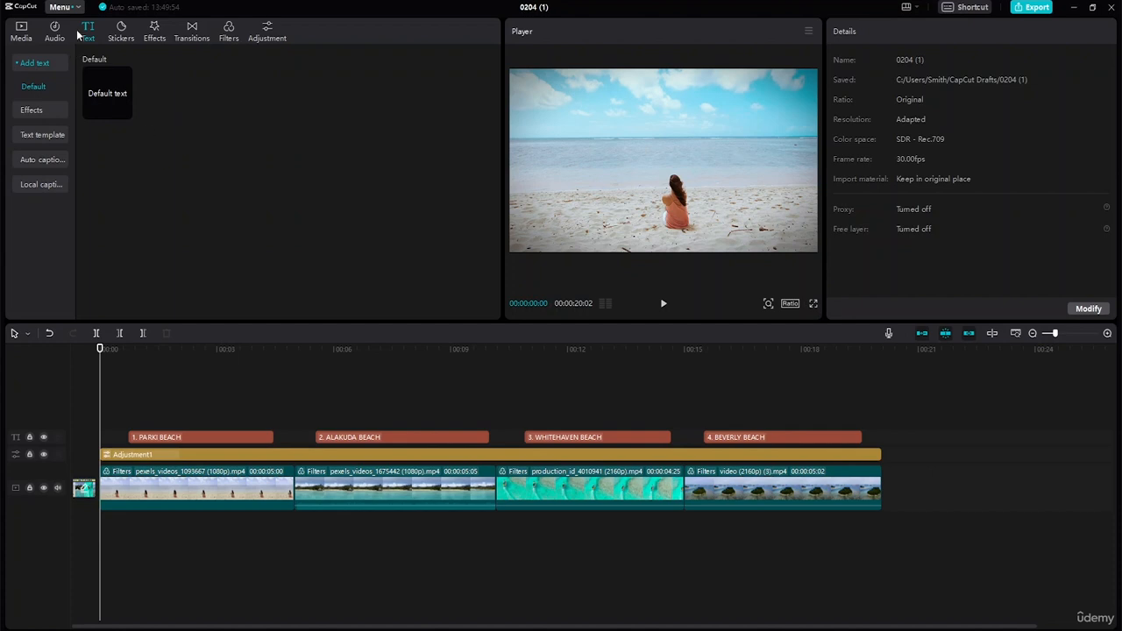
left_click(21, 32)
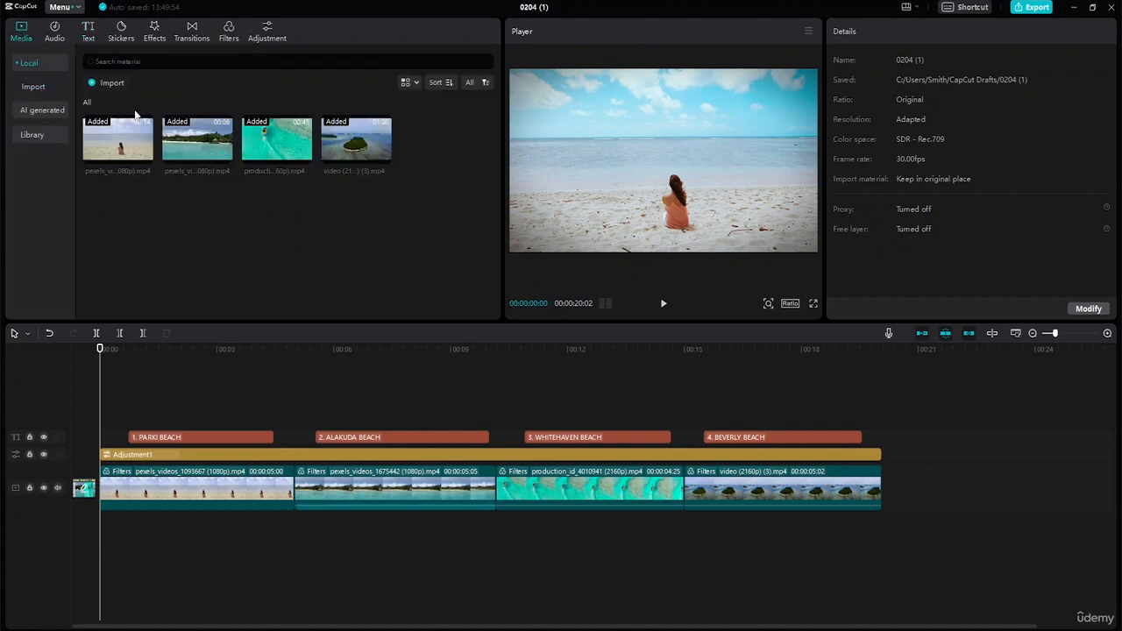
left_click(95, 85)
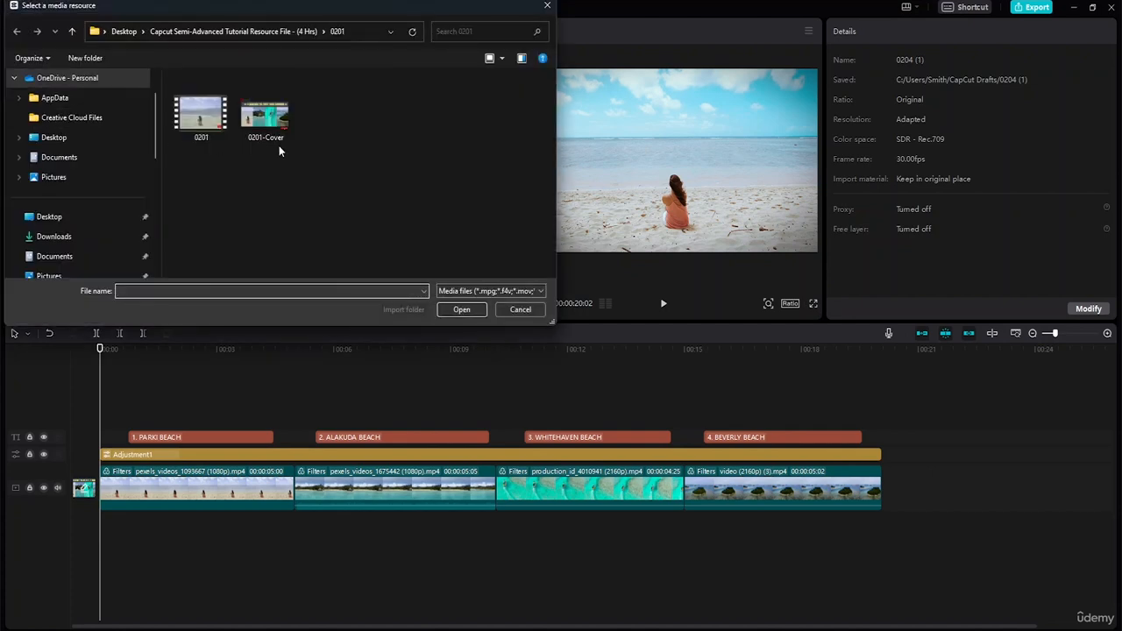
left_click(94, 212)
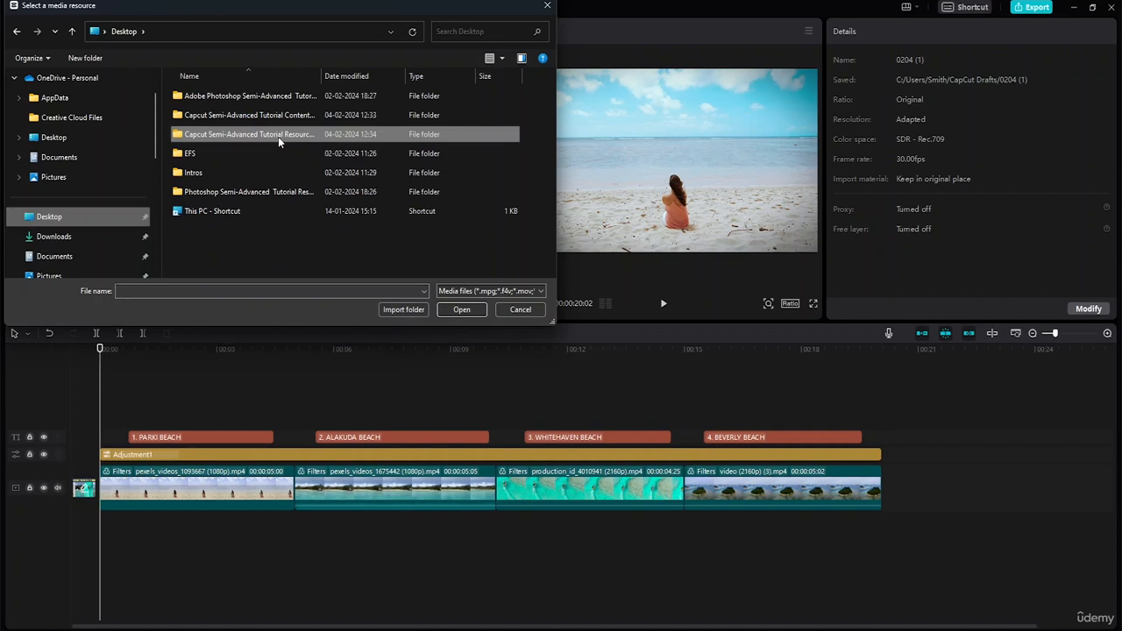
double_click(278, 136)
double_click(341, 123)
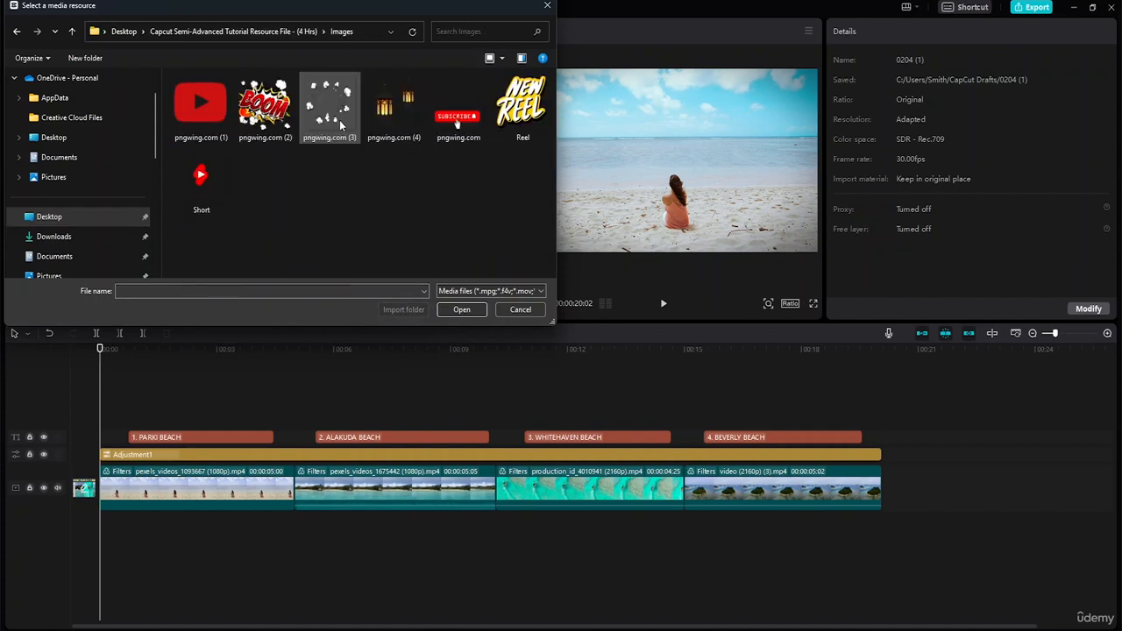
left_click(197, 118)
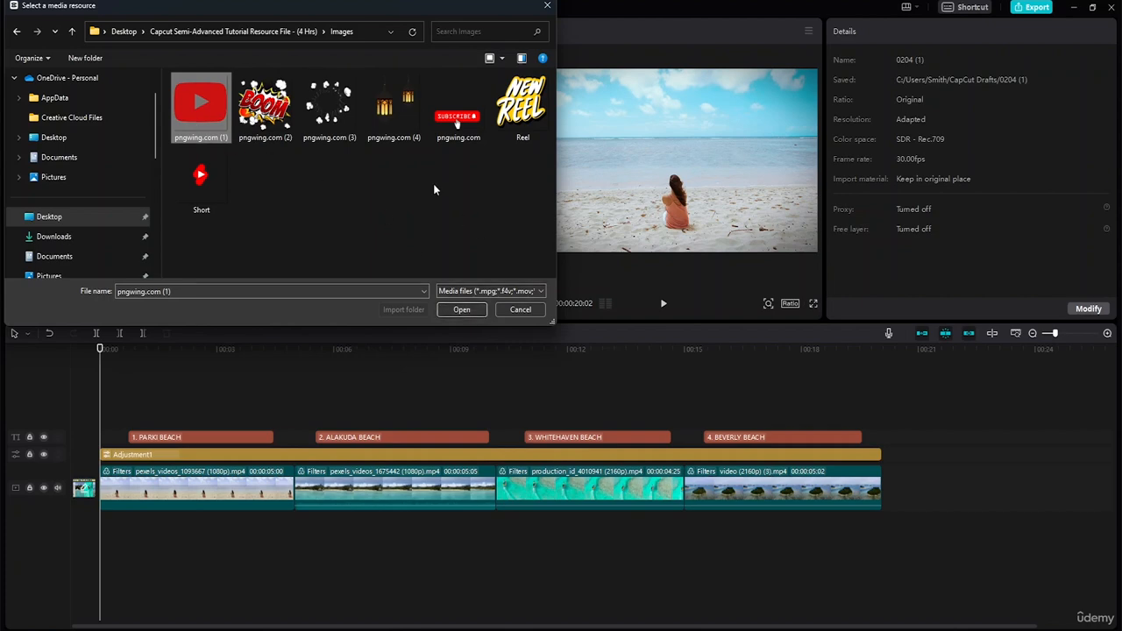
left_click(473, 137, "ctrl")
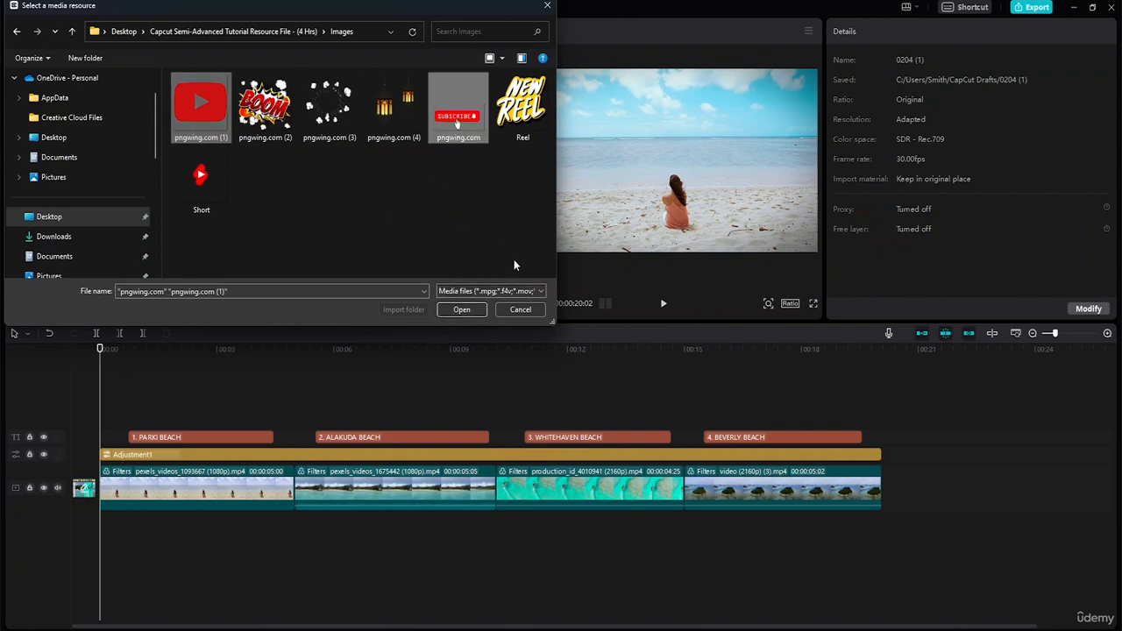
left_click(460, 310)
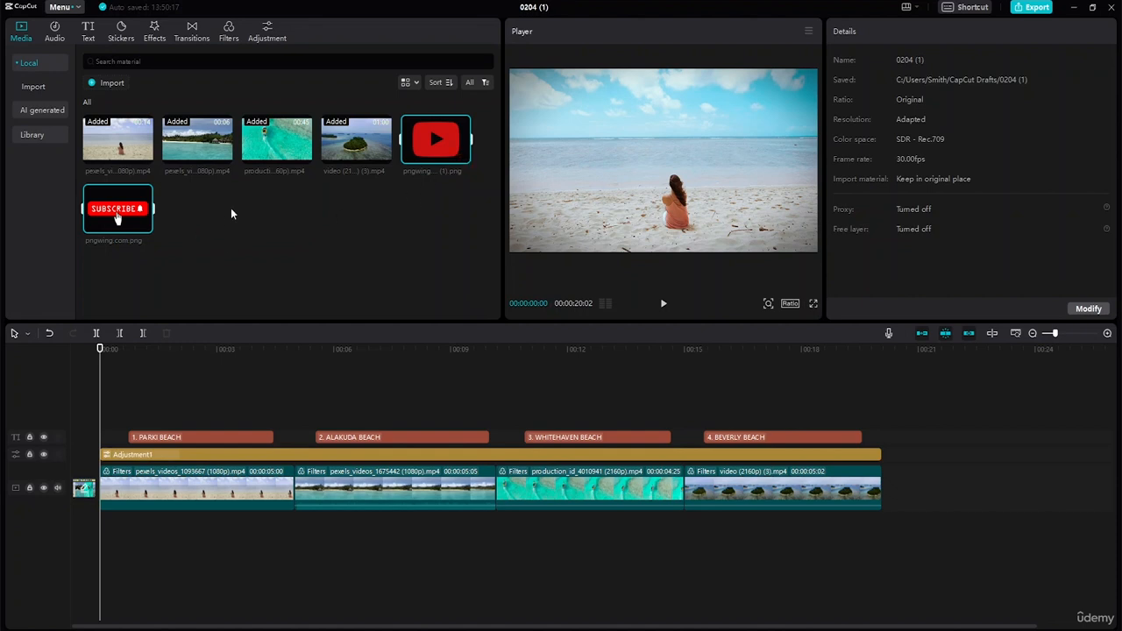
- Overlay the red play-button logo across the whole video and scale it to 18% in the frame's lower-right corner (X 1621, Y -846)
left_click(439, 143)
key("space")
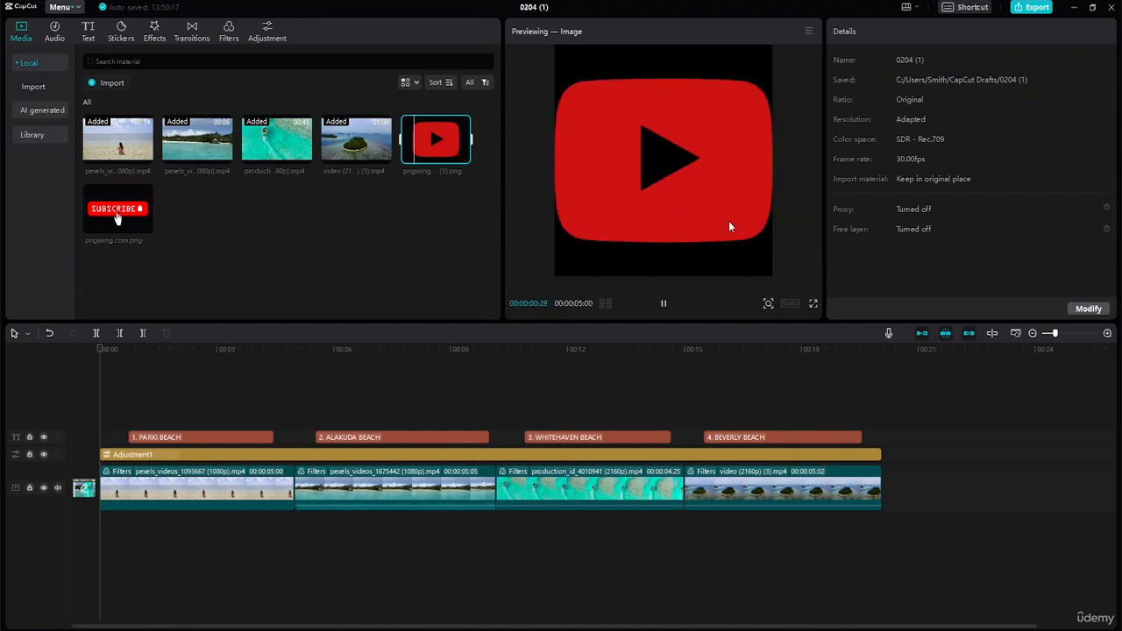
left_click_drag(442, 137, 99, 436)
left_click_drag(346, 441, 879, 437)
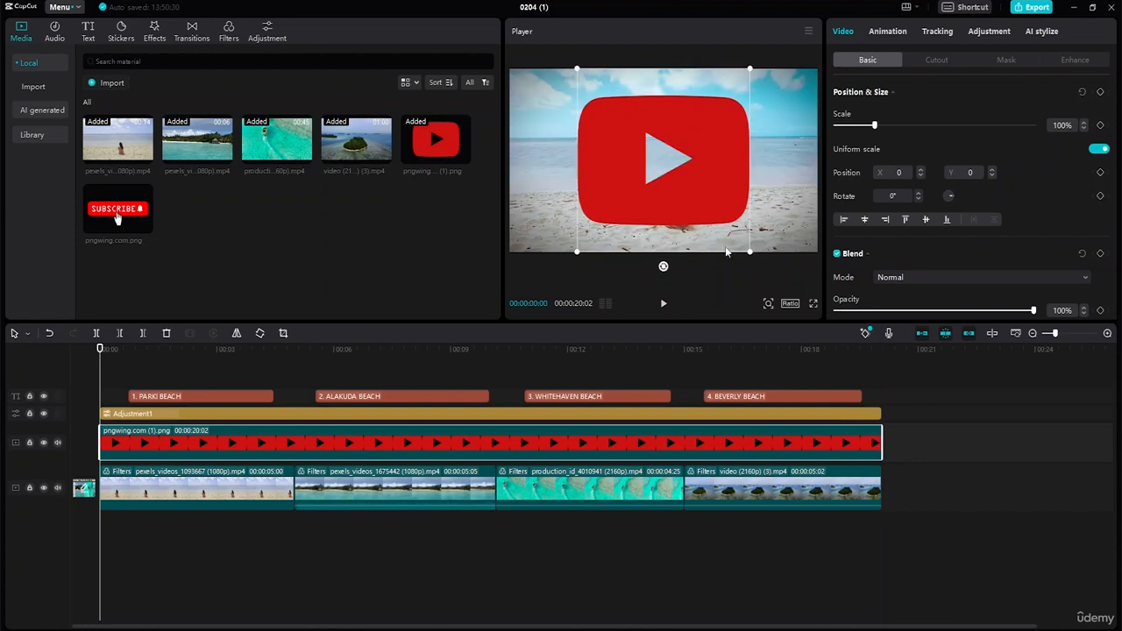
left_click_drag(750, 255, 794, 233)
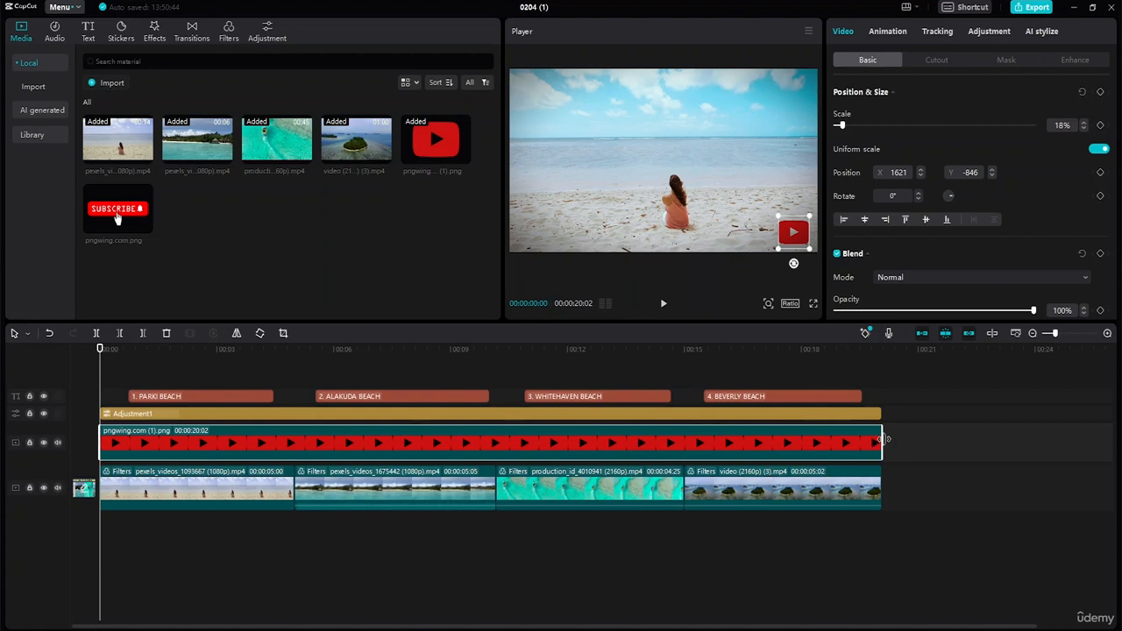
- Split the logo overlay at 00:00:10:05, where the third beach clip begins
left_click(338, 504)
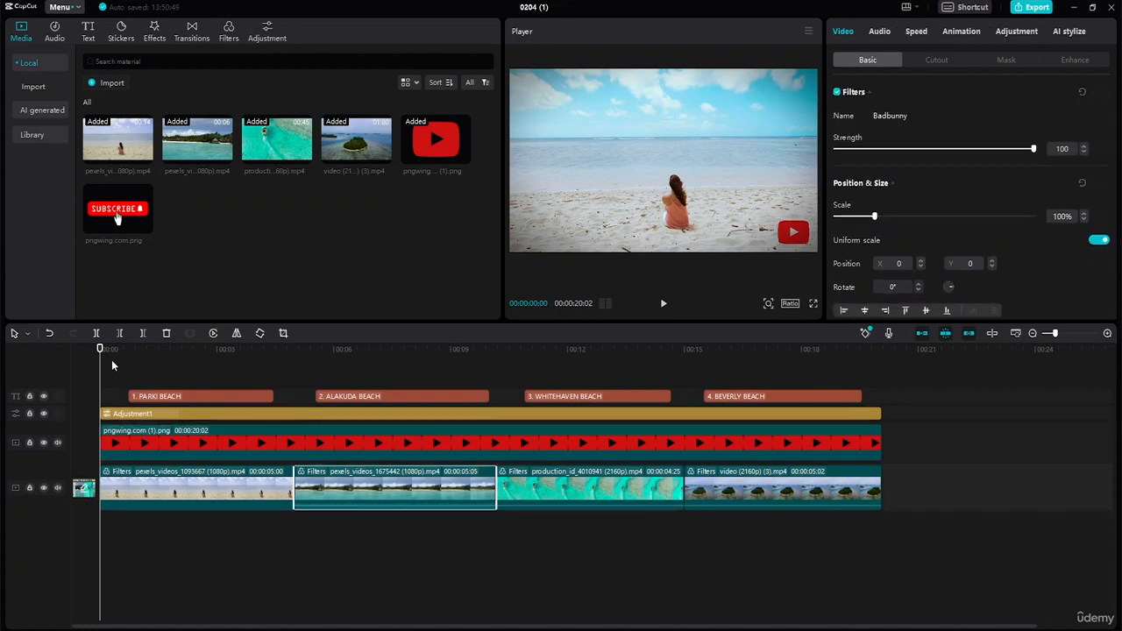
left_click_drag(104, 347, 496, 377)
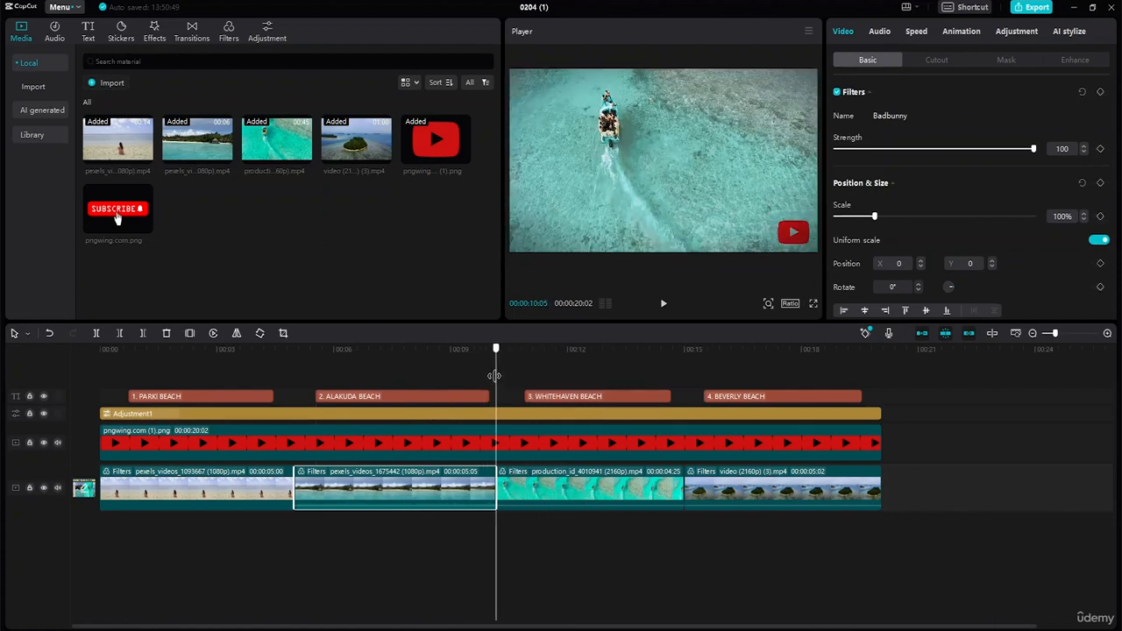
left_click(521, 442)
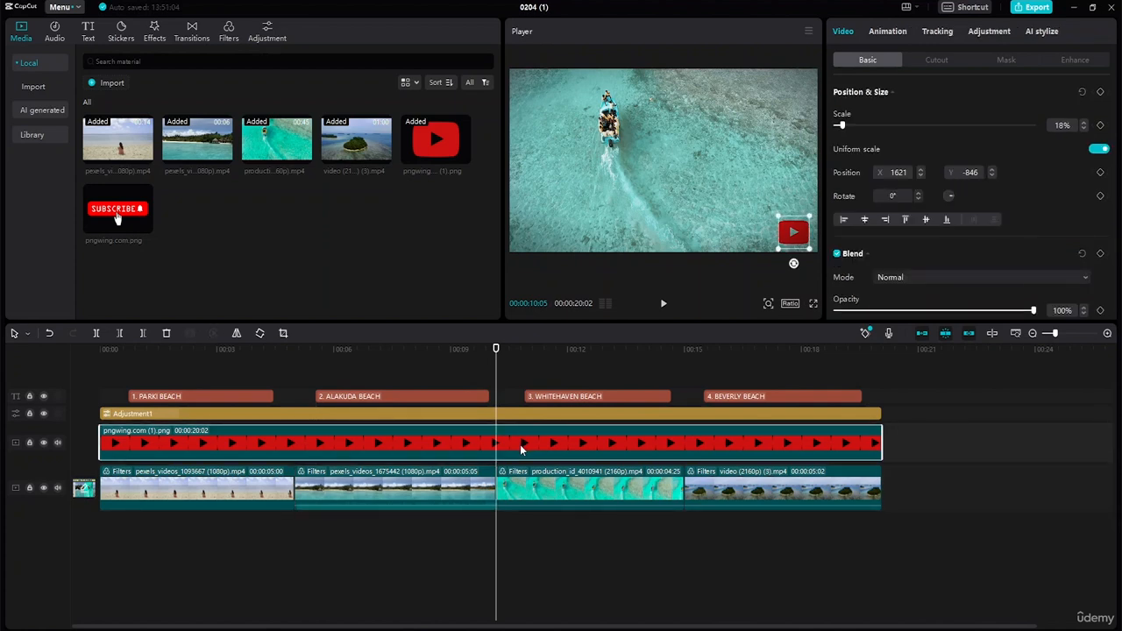
key("ctrl+b")
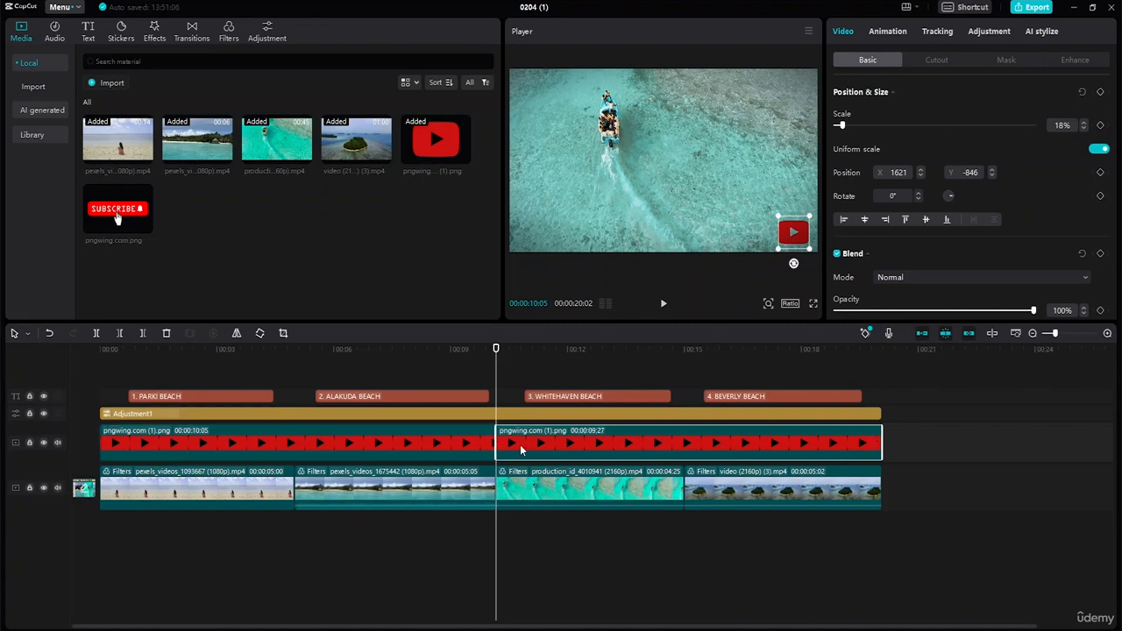
left_click(454, 452)
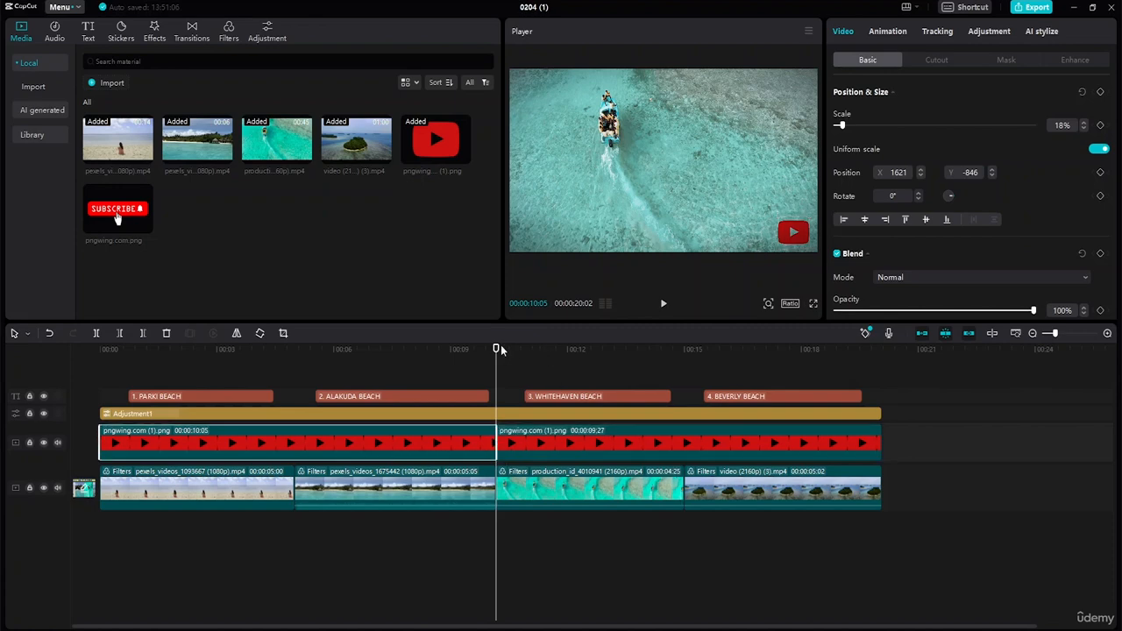
- Split the logo overlay again at 00:00:15:00, where the fourth beach clip begins
left_click_drag(502, 349, 684, 356)
left_click(686, 447)
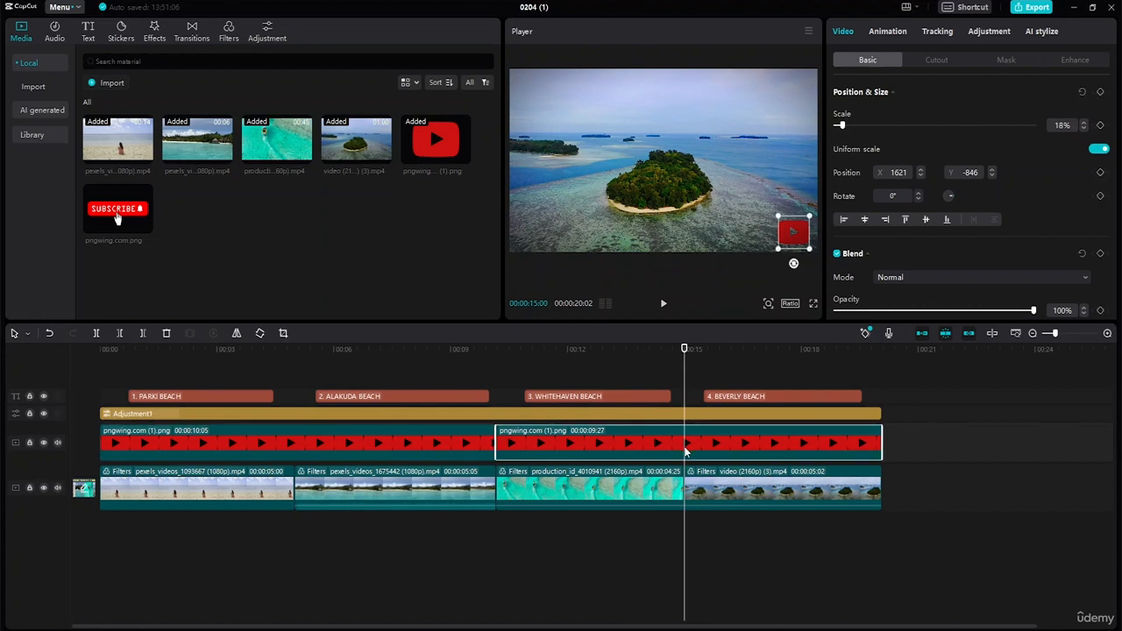
key("ctrl+b")
left_click(614, 443)
left_click(743, 444)
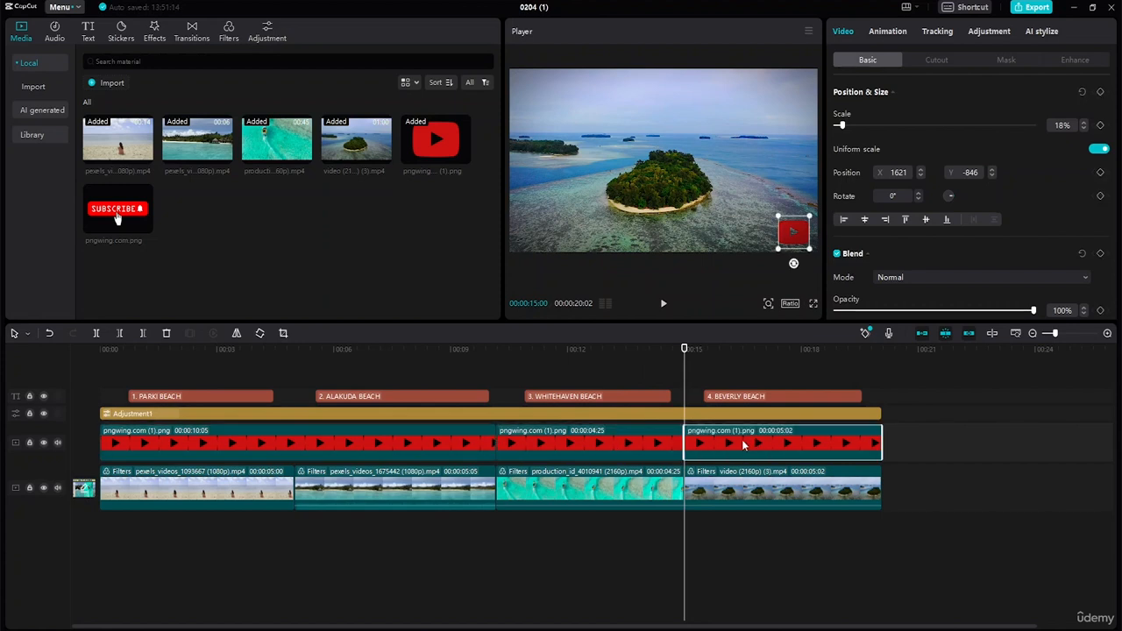
- Move the middle logo segment to the frame's upper-right corner (X 1618, Y 846), clear of the "3. WHITEHAVEN BEACH" title
left_click_drag(685, 356, 589, 377)
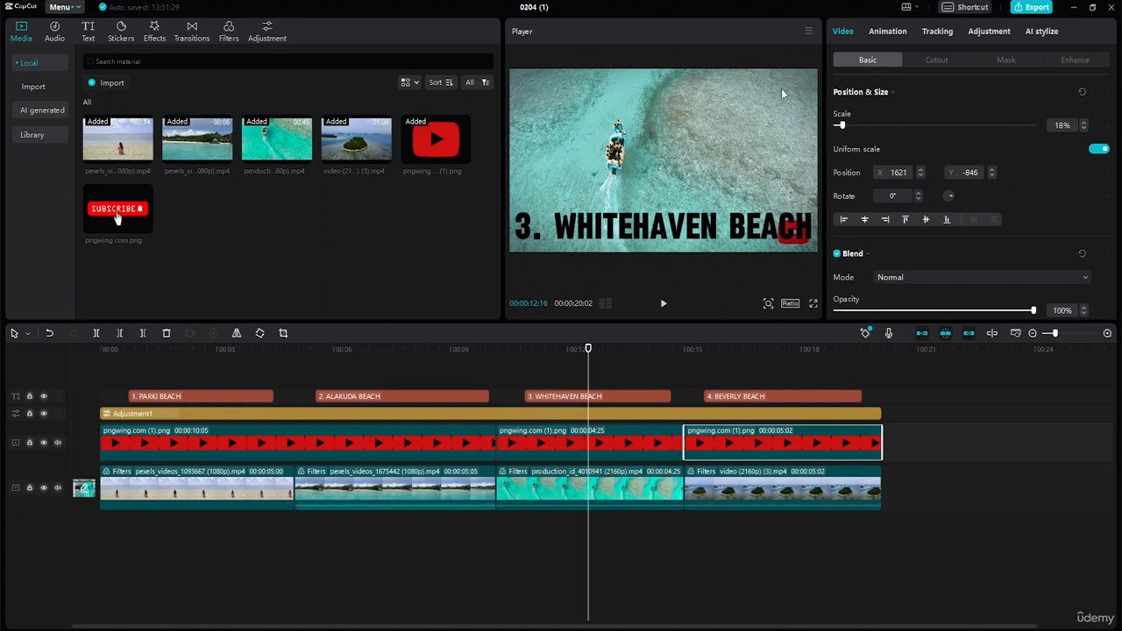
left_click(600, 447)
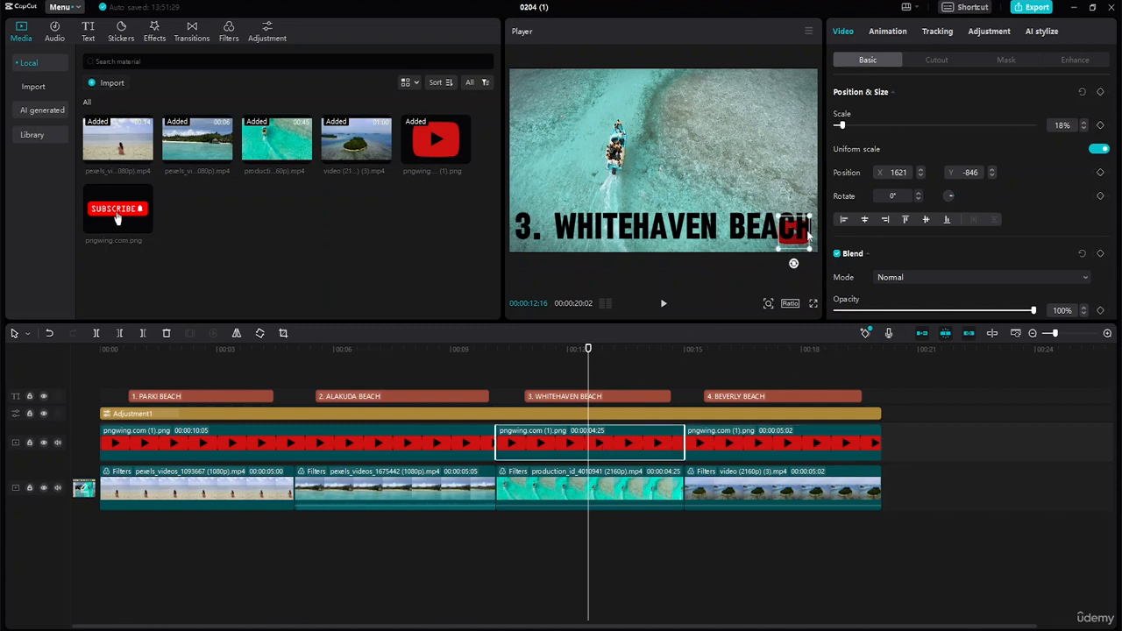
left_click_drag(798, 241, 799, 96)
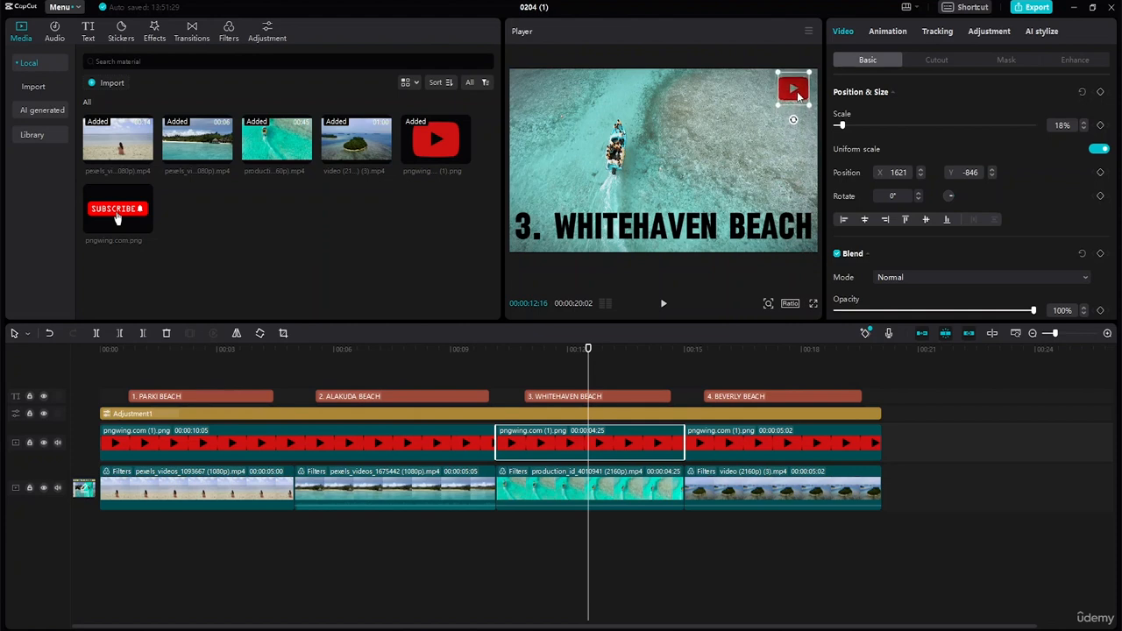
left_click(788, 147)
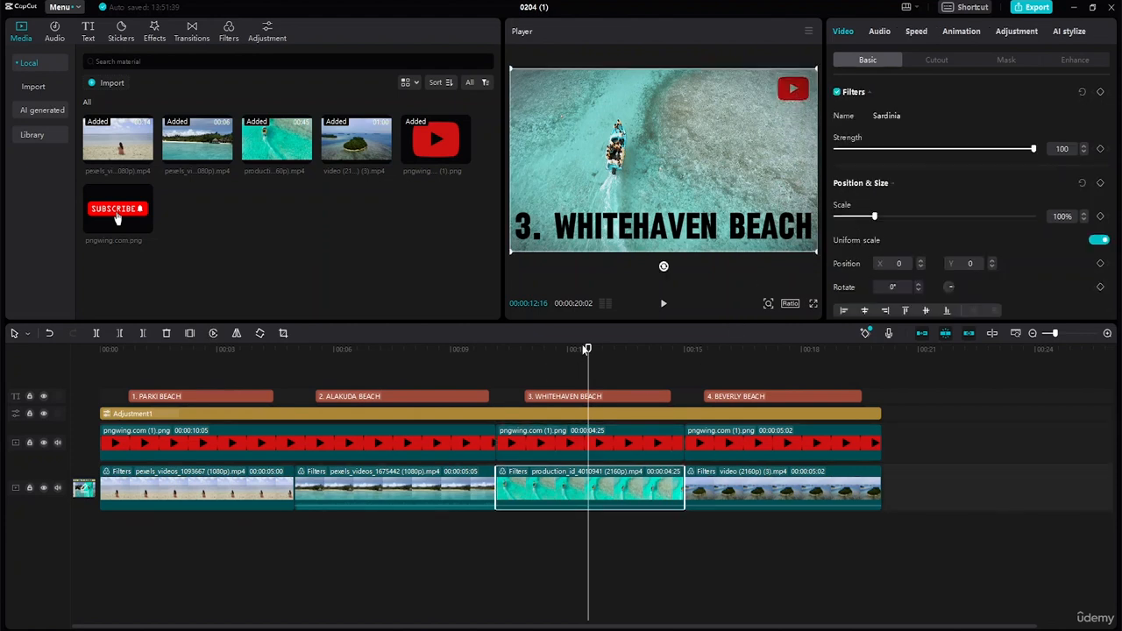
left_click(545, 449)
- Play back the video from the beginning to check the logo's placement against the beach titles
left_click_drag(592, 350, 80, 314)
key("space")
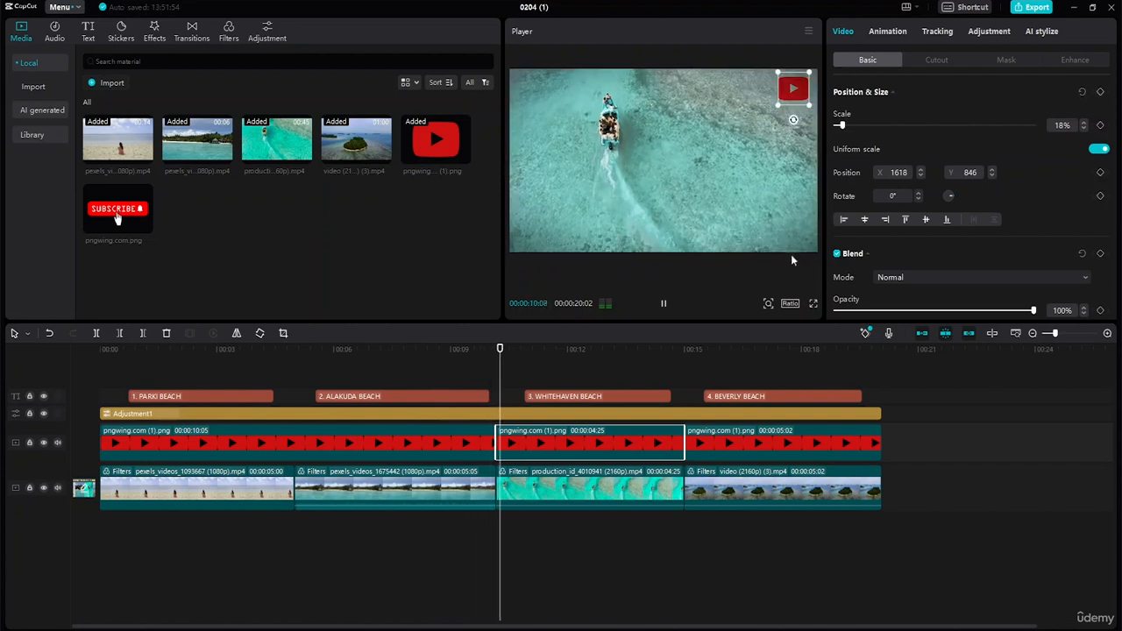
left_click(783, 141)
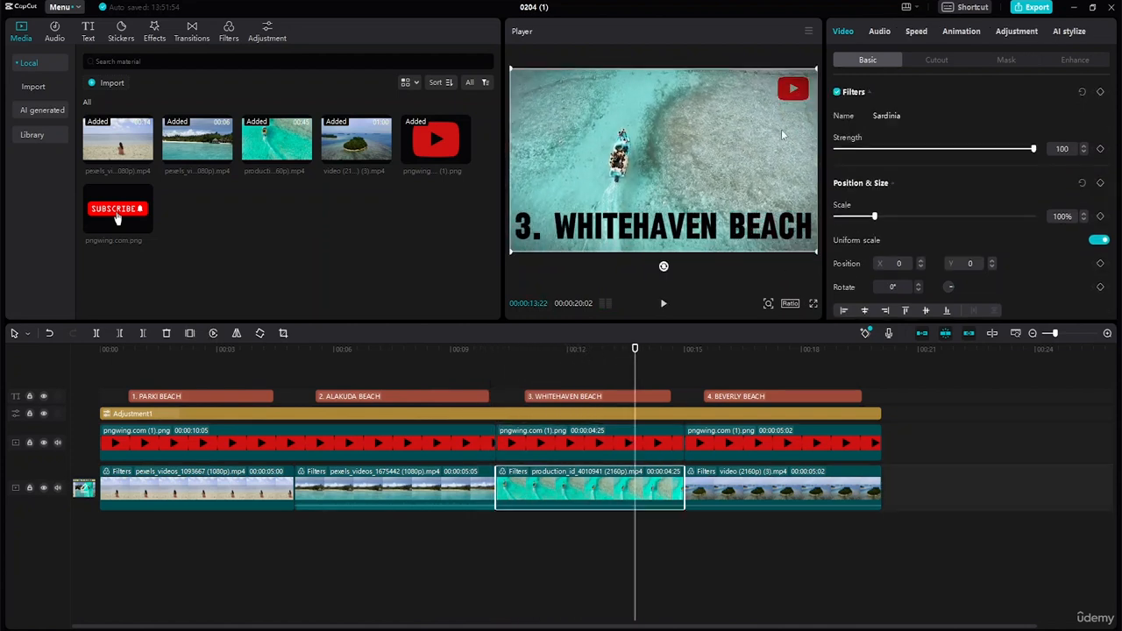
left_click(666, 307)
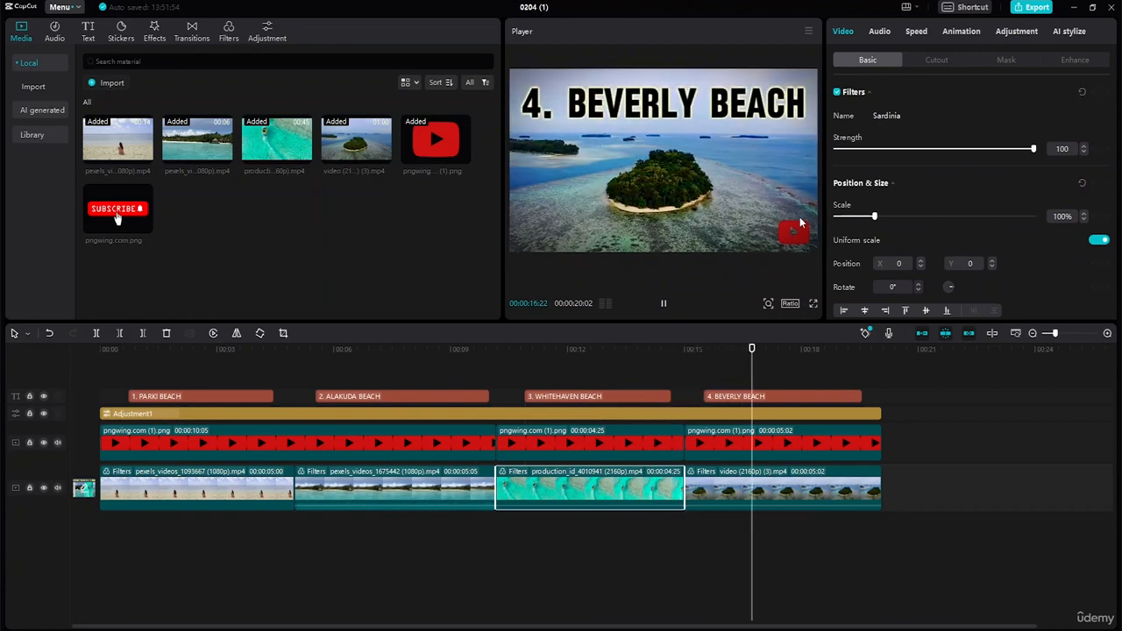
key("space")
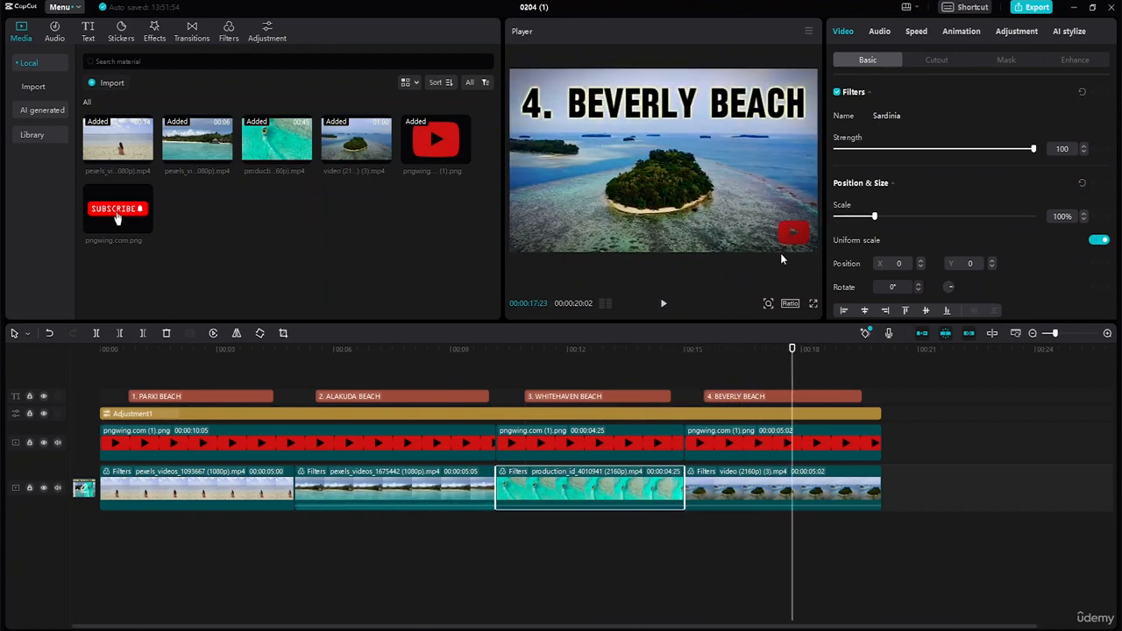
- Add the subscribe image pngwing.com.png from 00:00 on a new track above the logo overlay and extend it to the video's end
left_click(581, 446)
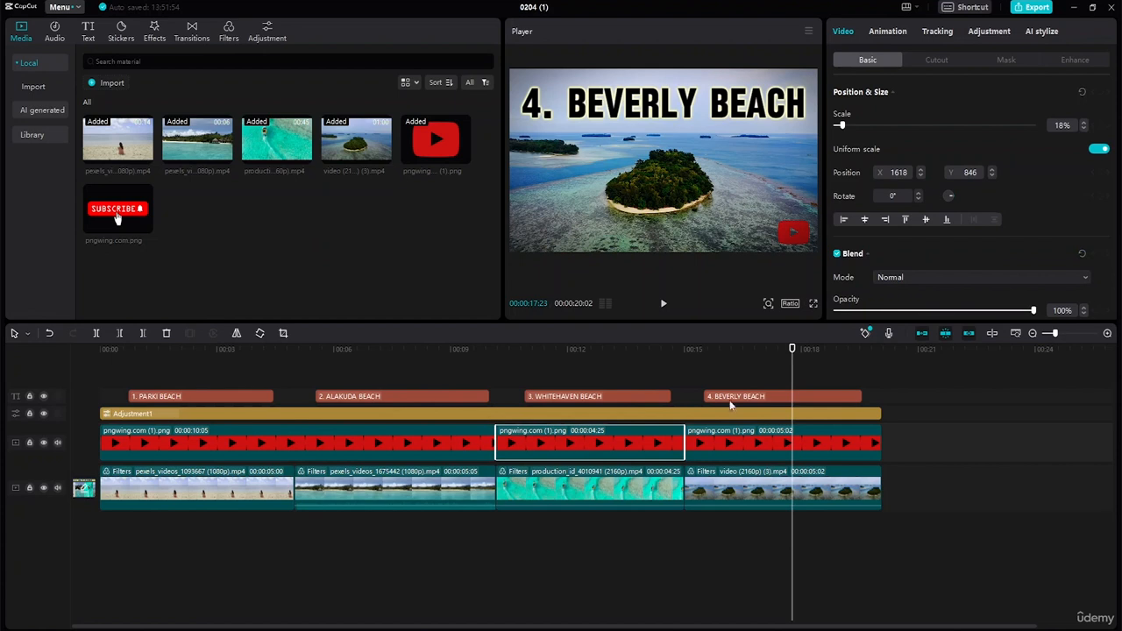
left_click(351, 450)
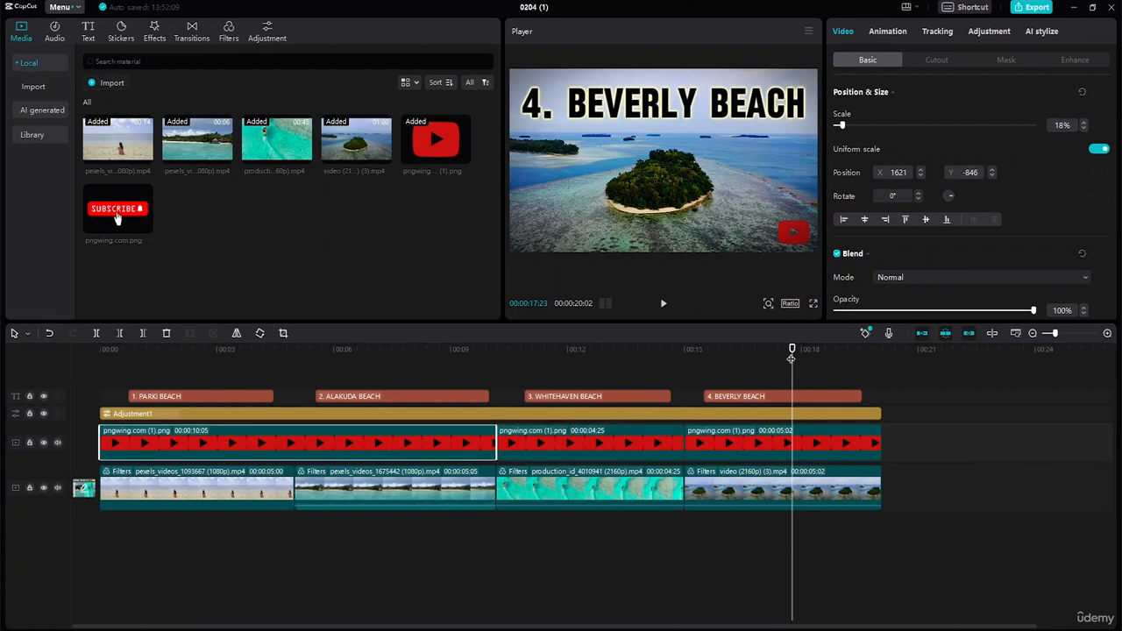
left_click_drag(790, 349, 232, 320)
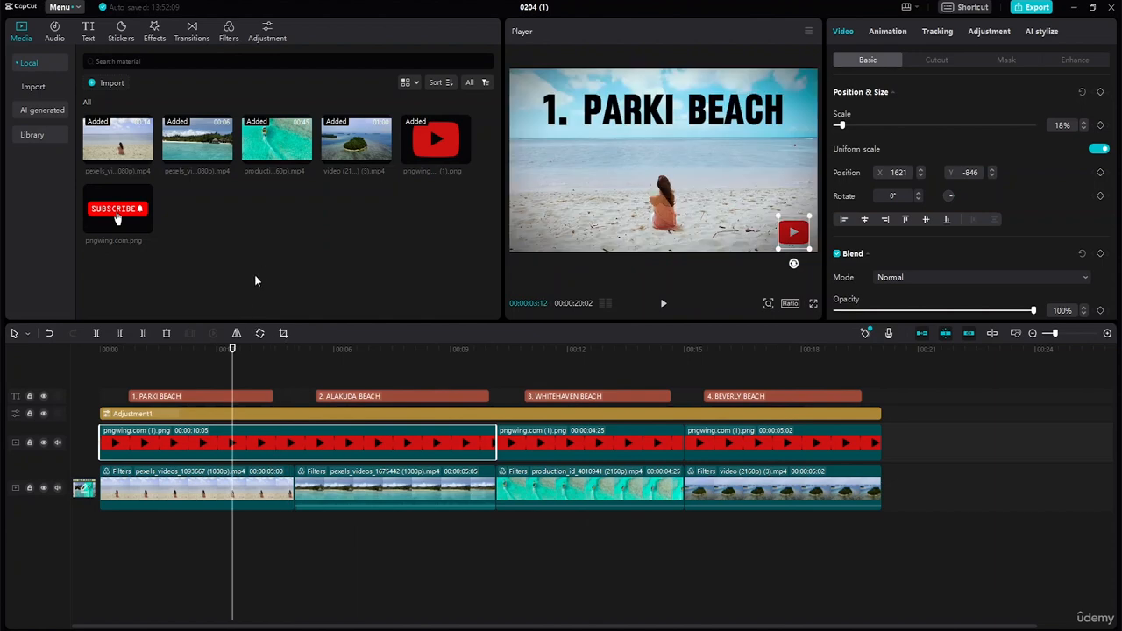
left_click(119, 211)
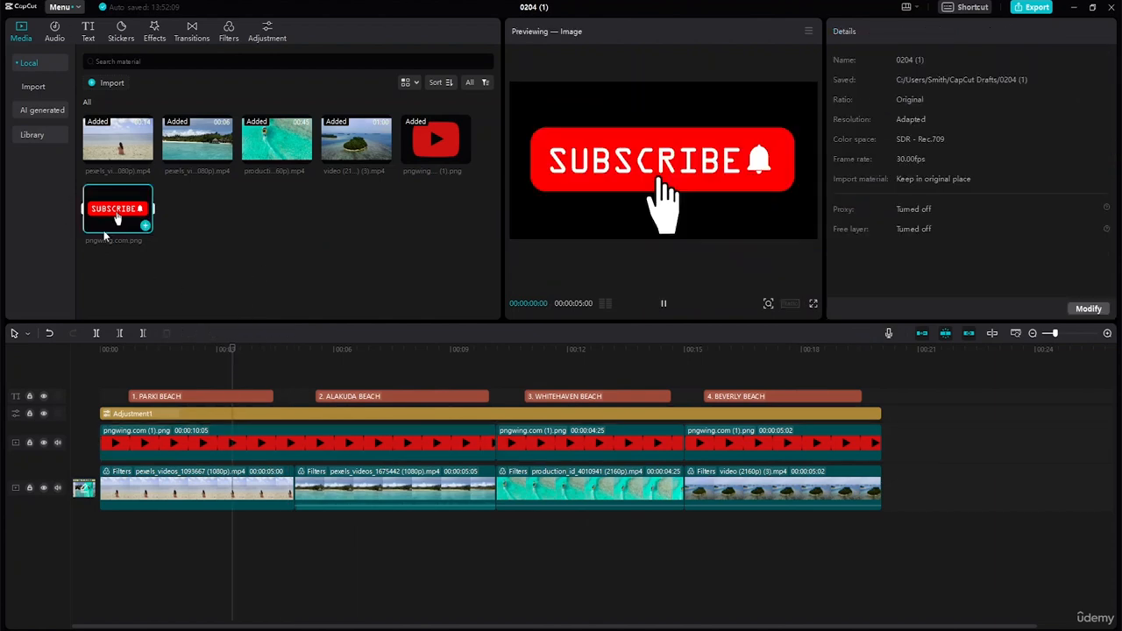
left_click_drag(118, 211, 88, 373)
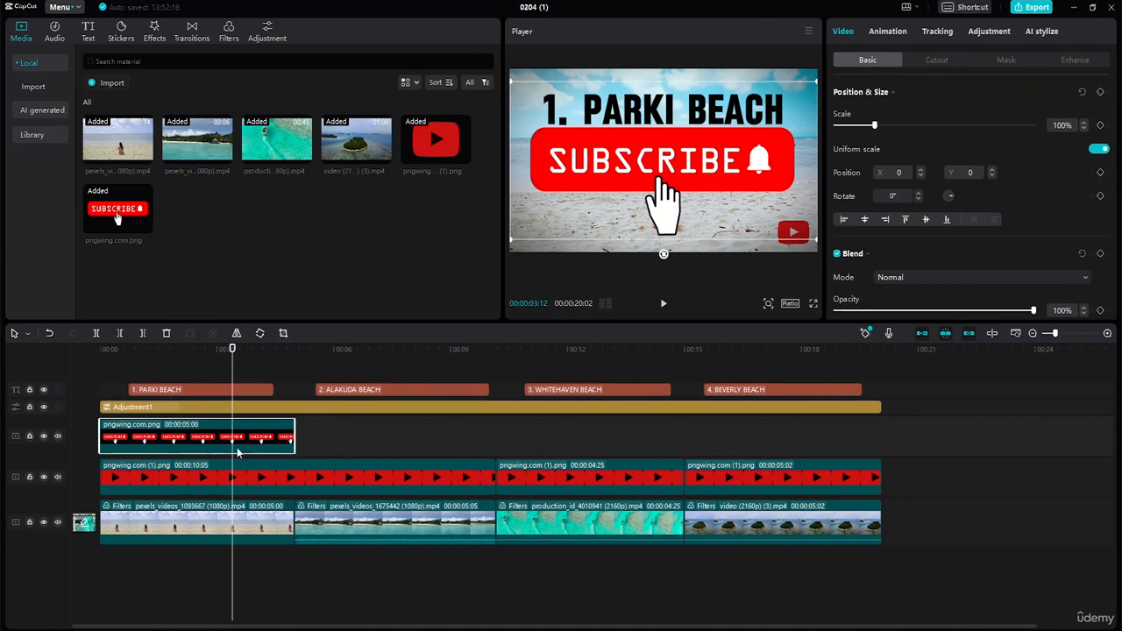
left_click_drag(296, 444, 882, 443)
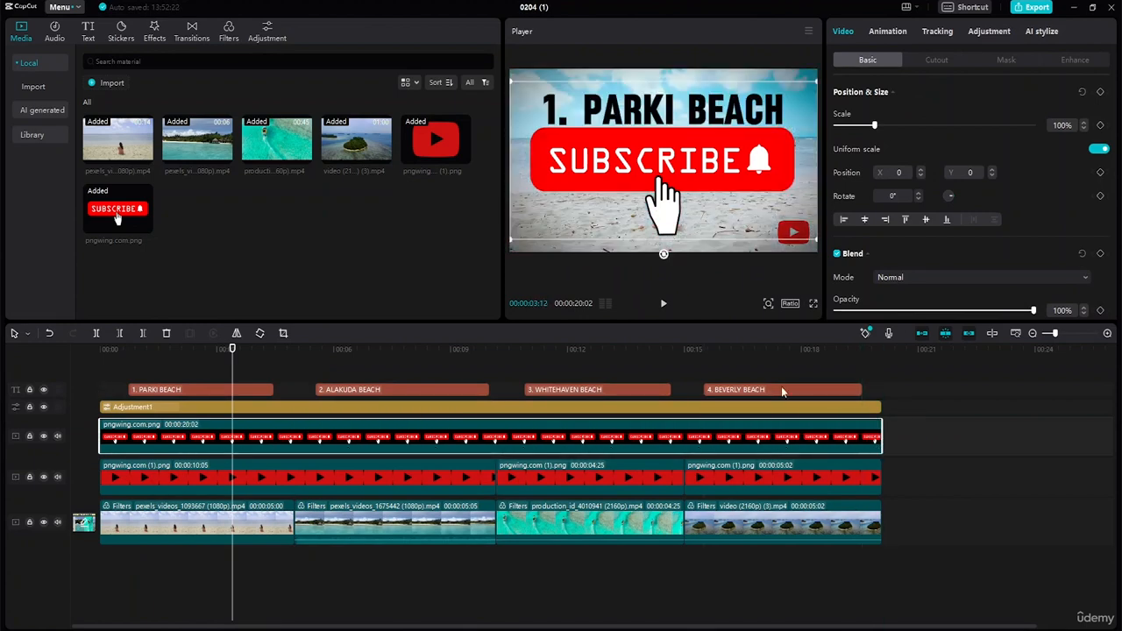
- Split the subscribe overlay at 00:00:10:05 and 00:00:15:00, where the third and fourth beach clips begin
left_click_drag(230, 360, 496, 383)
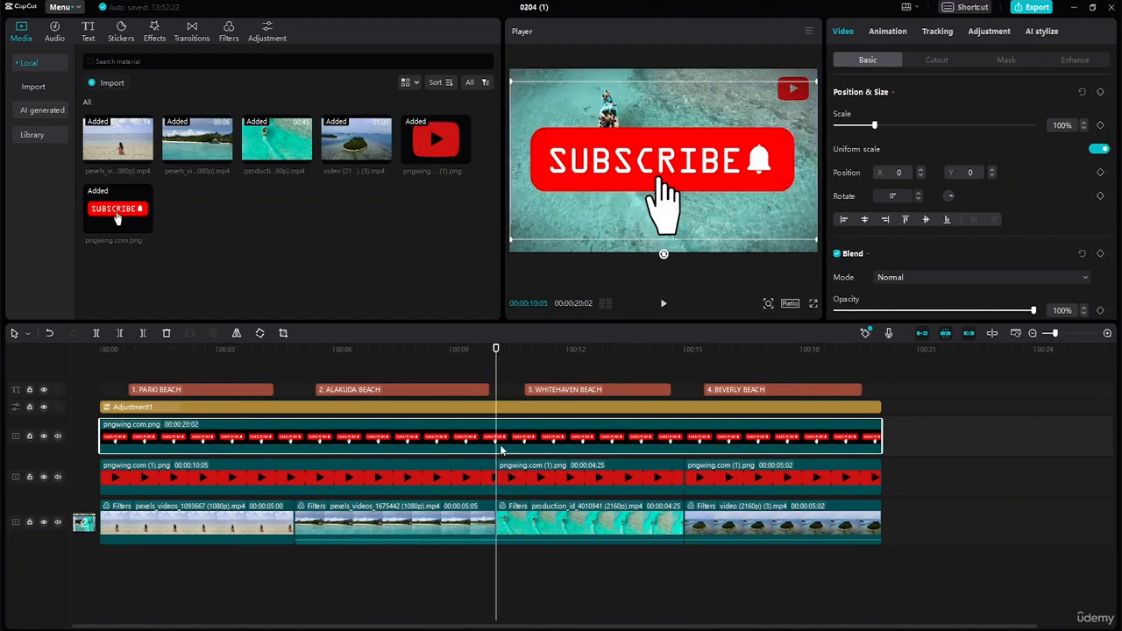
key("ctrl+b")
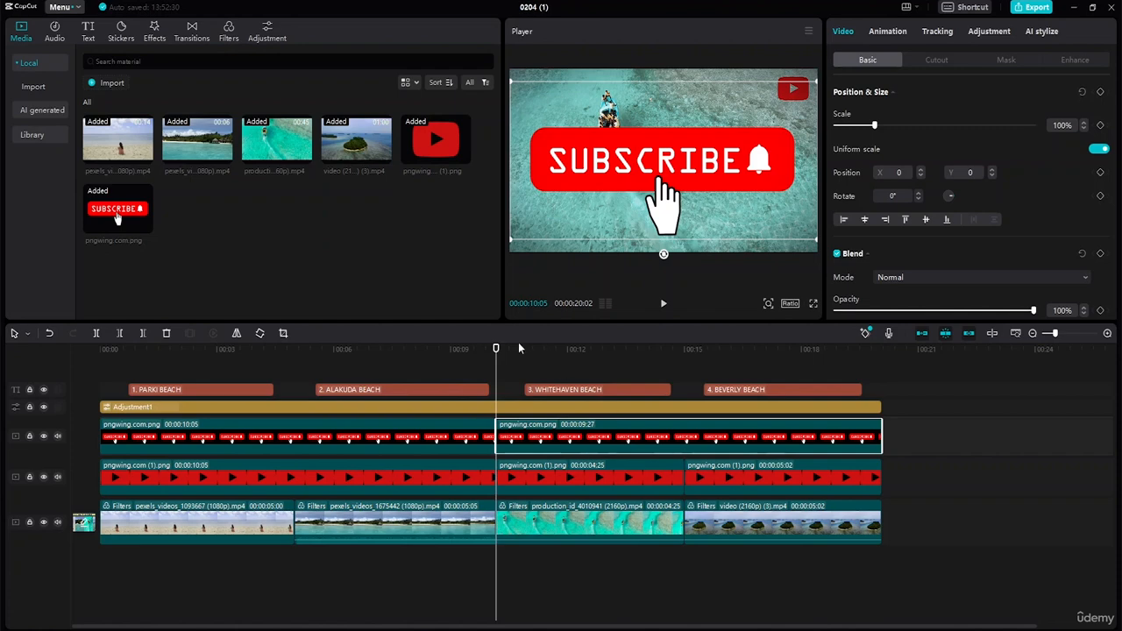
left_click_drag(496, 383, 685, 394)
key("ctrl+b")
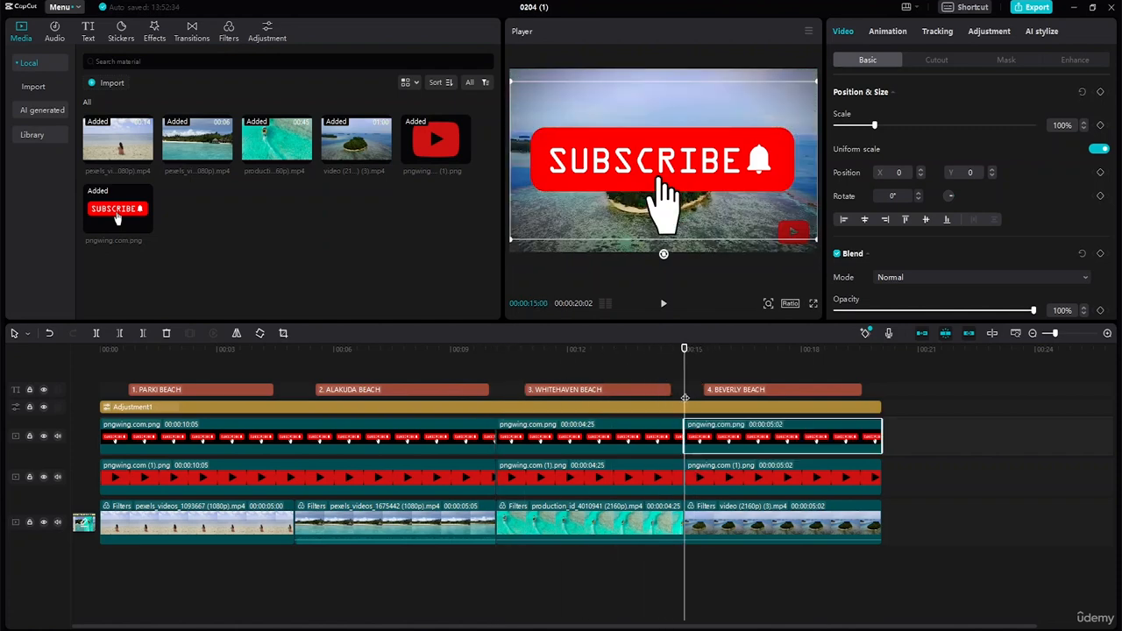
- Scale the last subscribe segment to 23% and place it in the frame's lower-left corner at X -1473, Y -863
left_click(565, 448)
left_click(411, 441)
left_click(577, 444)
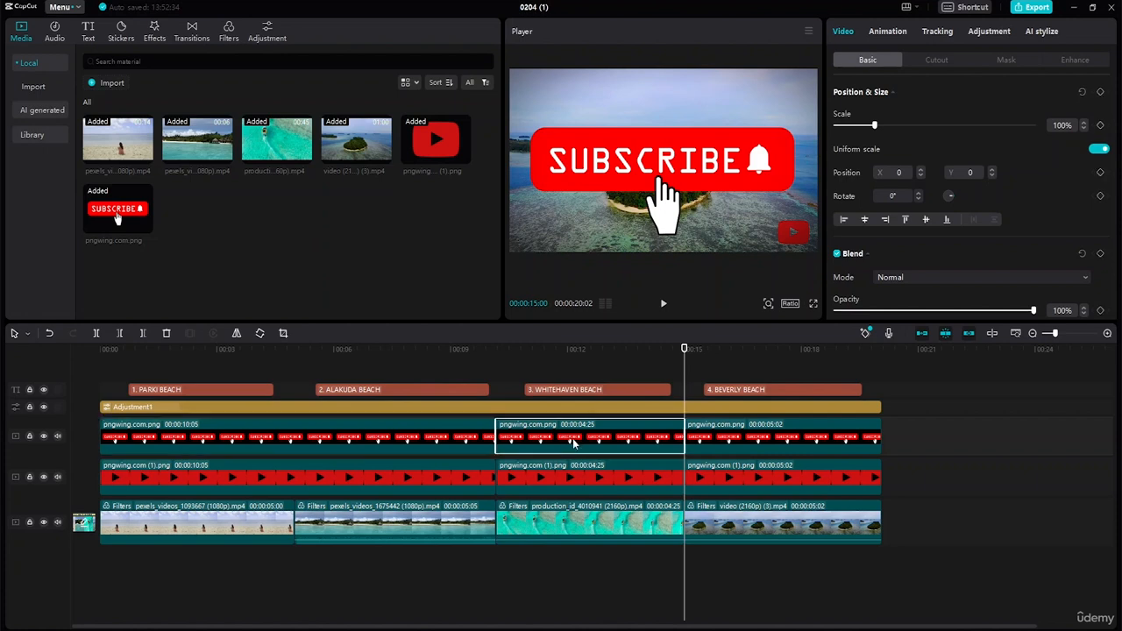
left_click(711, 450)
left_click(347, 440)
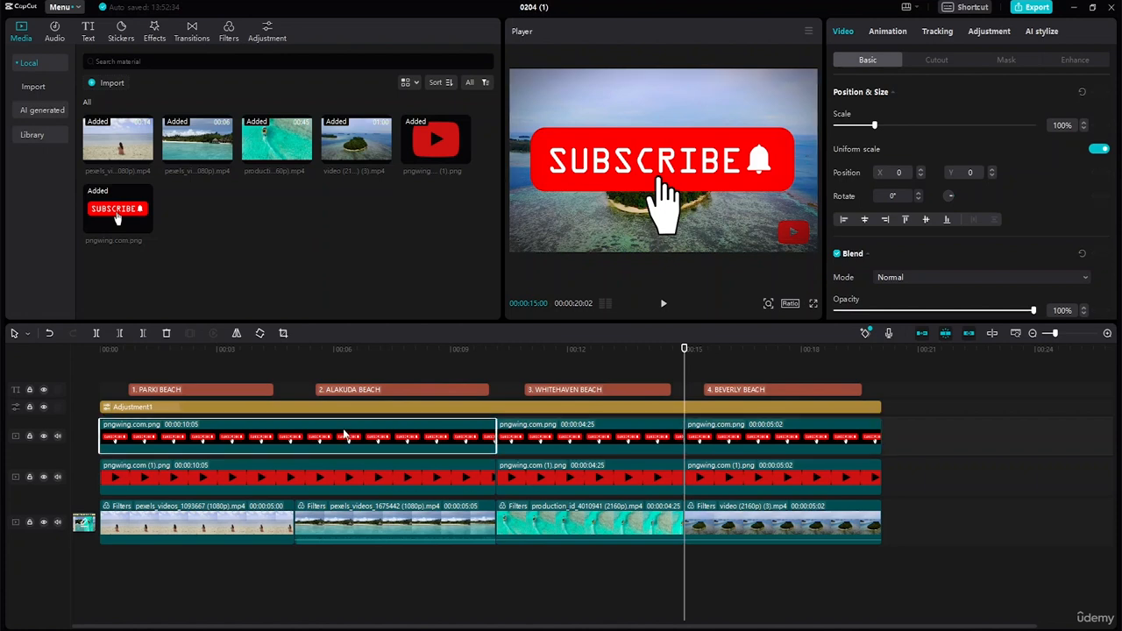
left_click(692, 185)
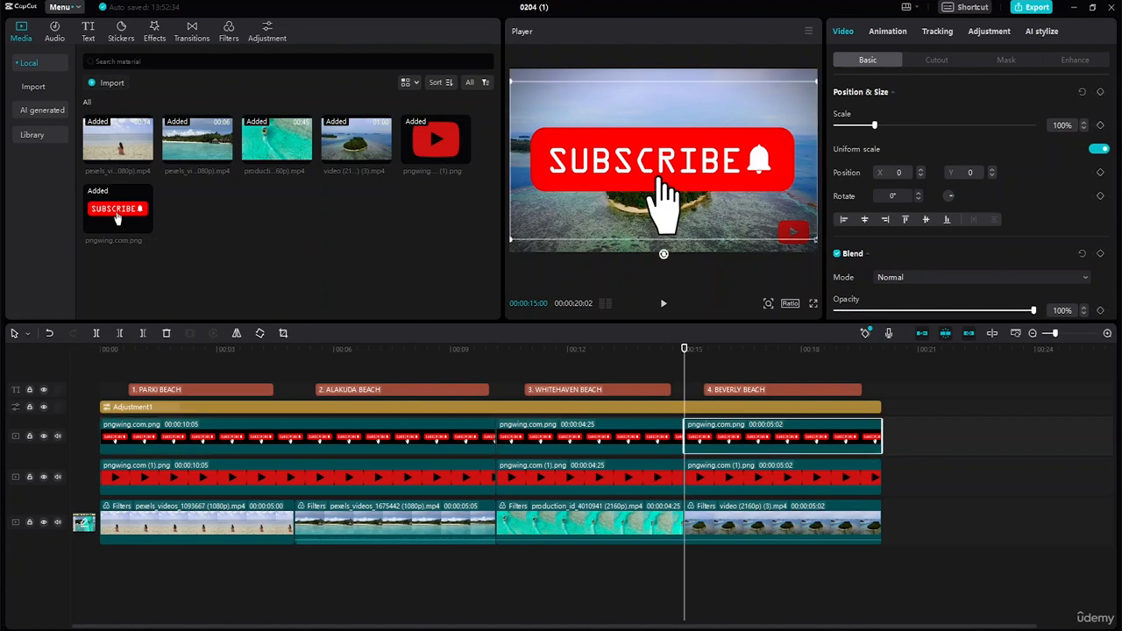
left_click_drag(815, 239, 557, 236)
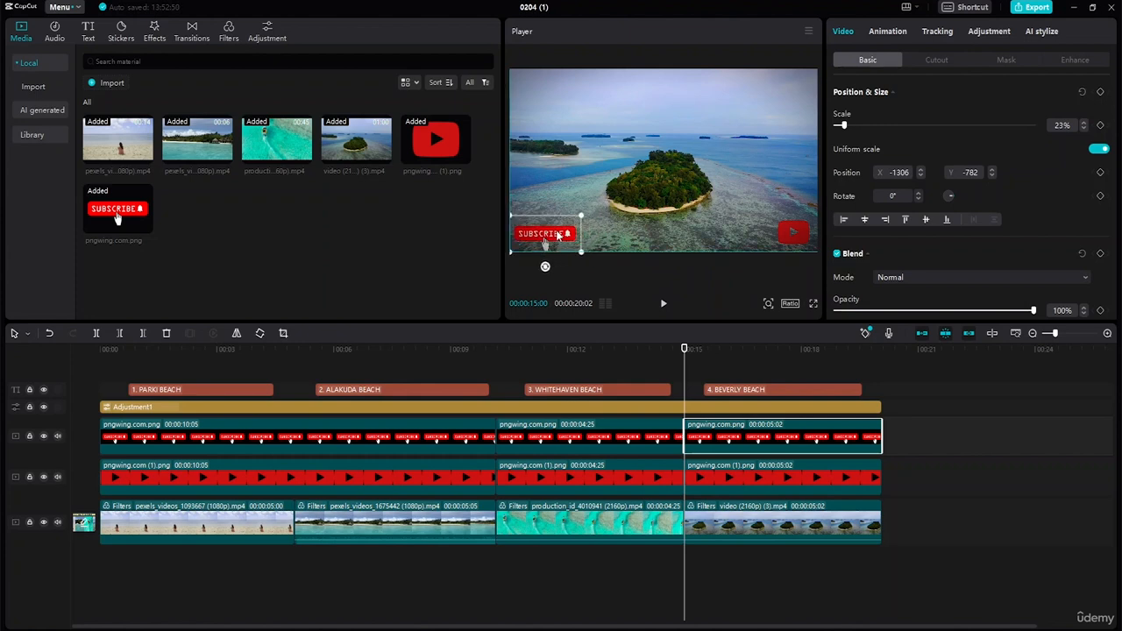
left_click(603, 221)
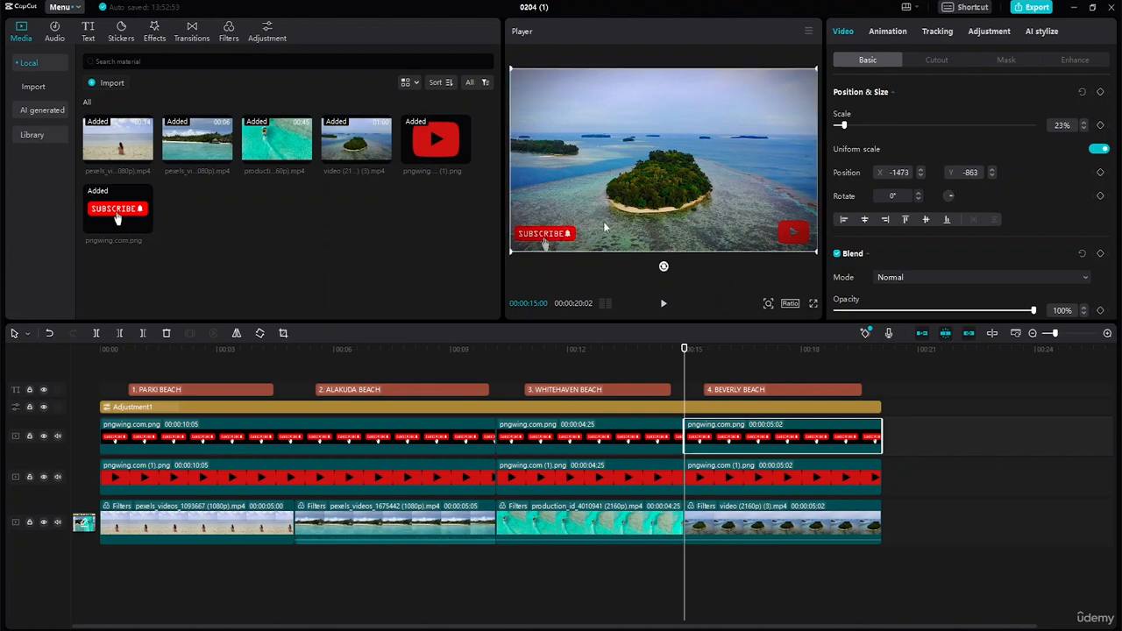
- Raise the last subscribe segment to Y -805 and nudge the last logo segment slightly up and left to line up with it
left_click(549, 232)
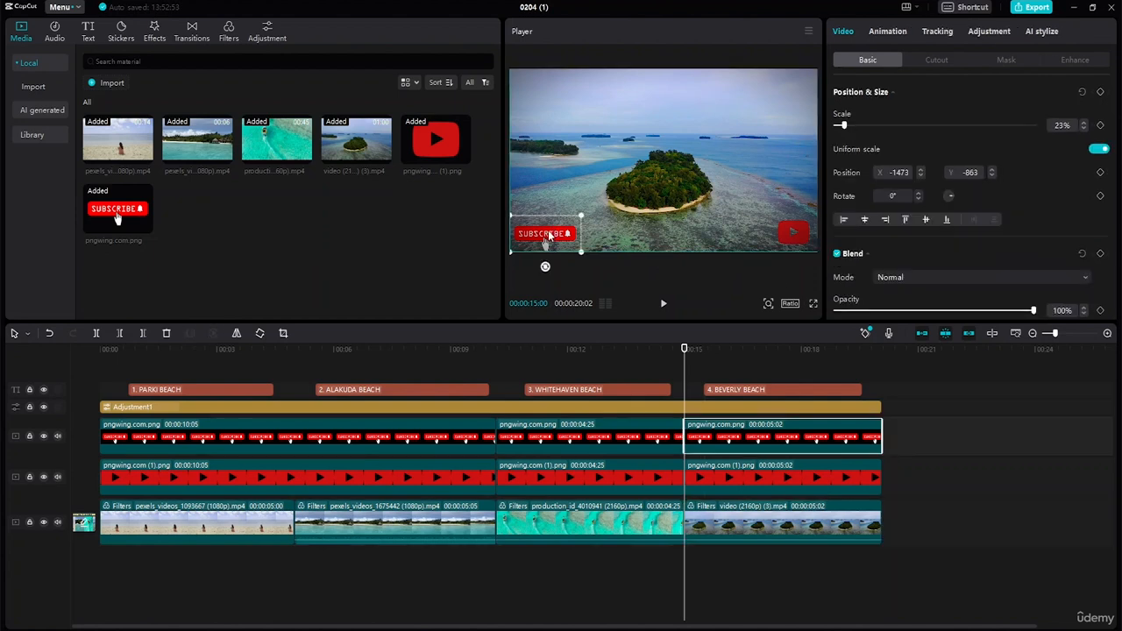
left_click_drag(549, 232, 546, 232)
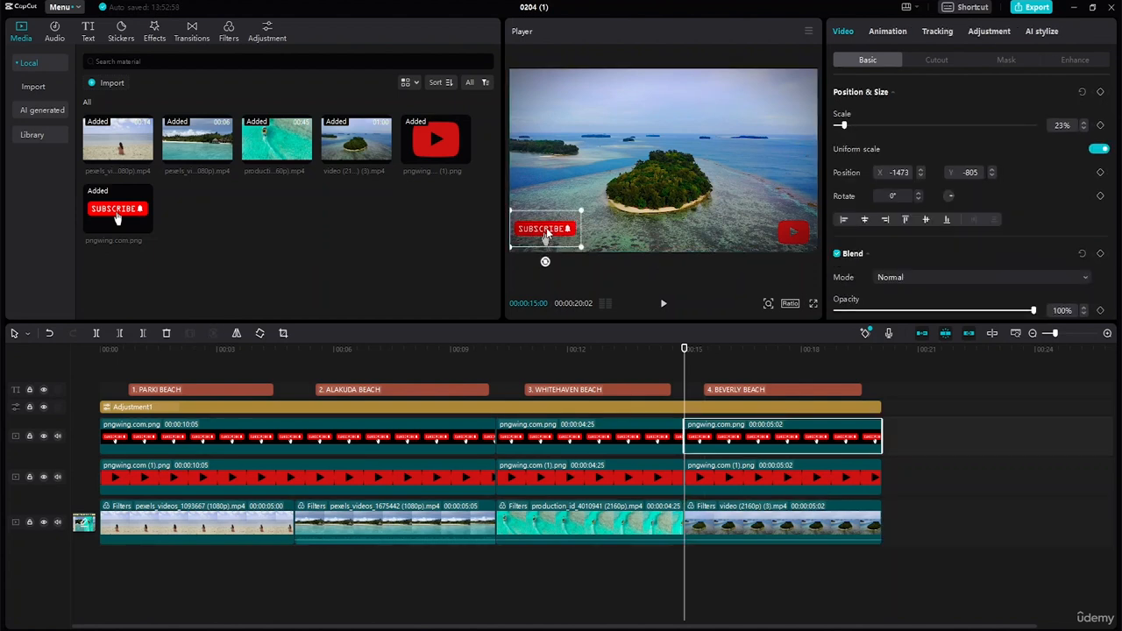
left_click(805, 235)
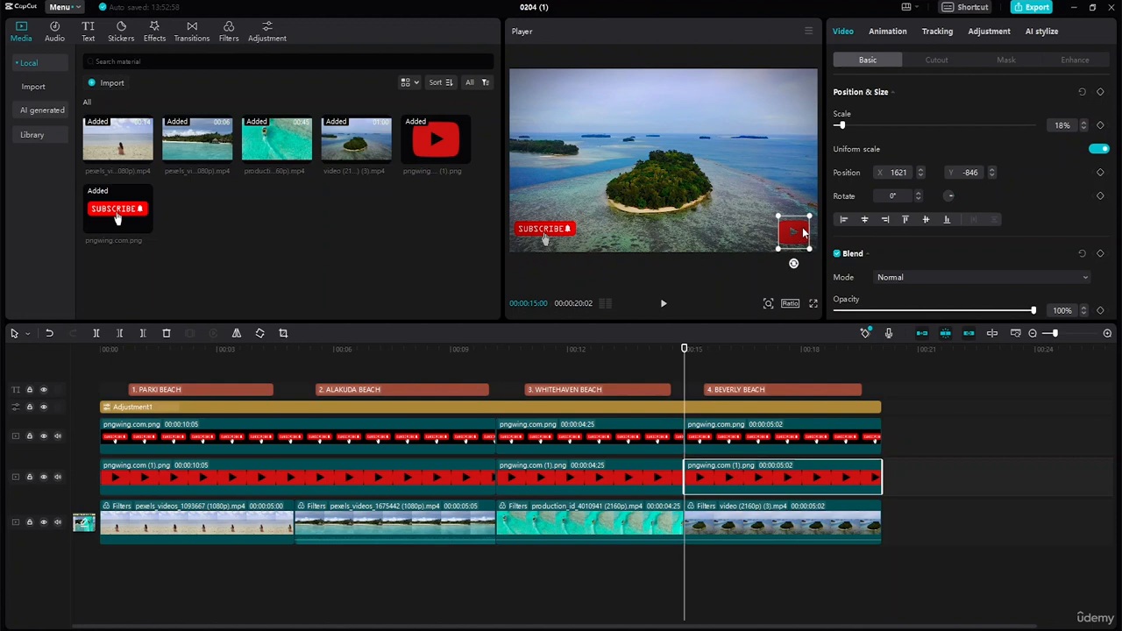
left_click_drag(803, 231, 801, 231)
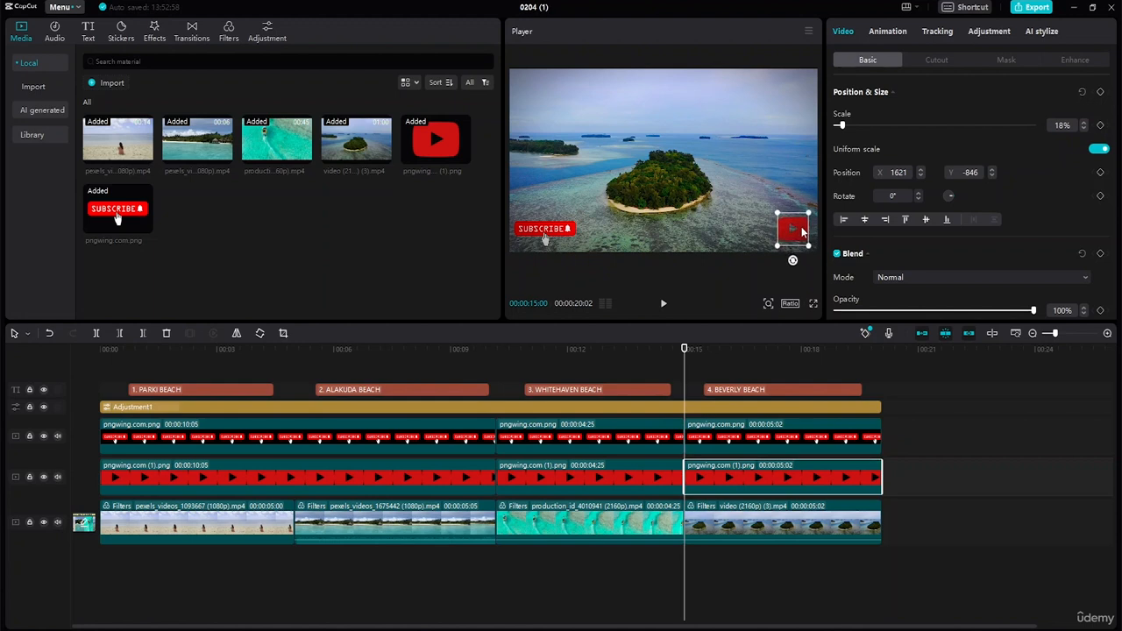
- Shrink the middle subscribe segment to a small badge and move it to the frame's upper-left corner, clear of the "3. WHITEHAVEN BEACH" title
left_click(597, 431)
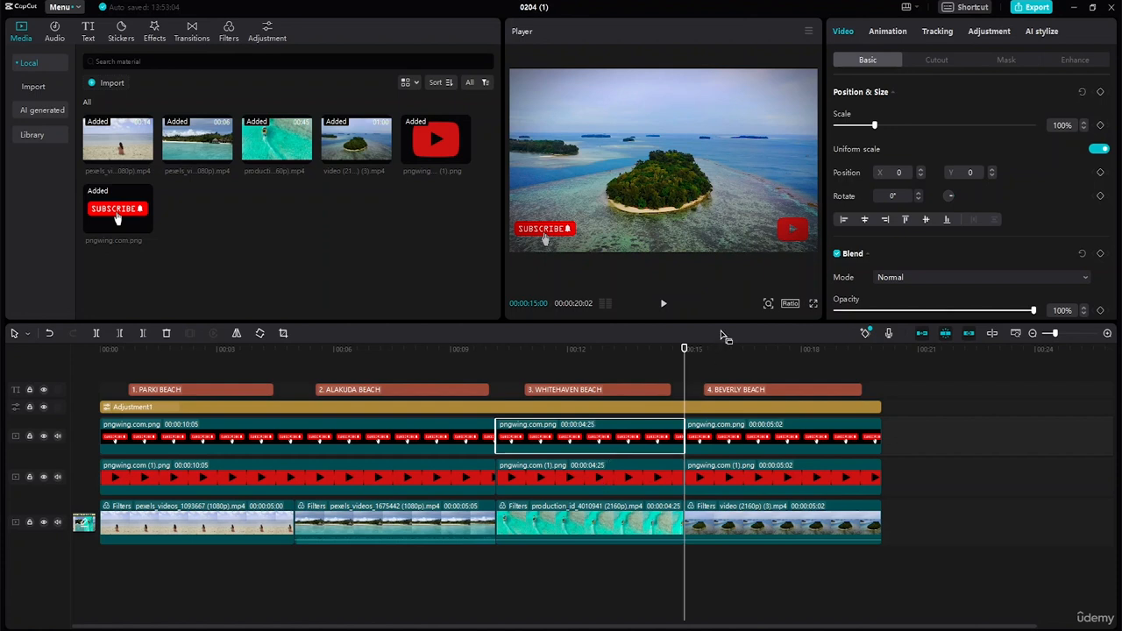
left_click_drag(687, 351, 640, 349)
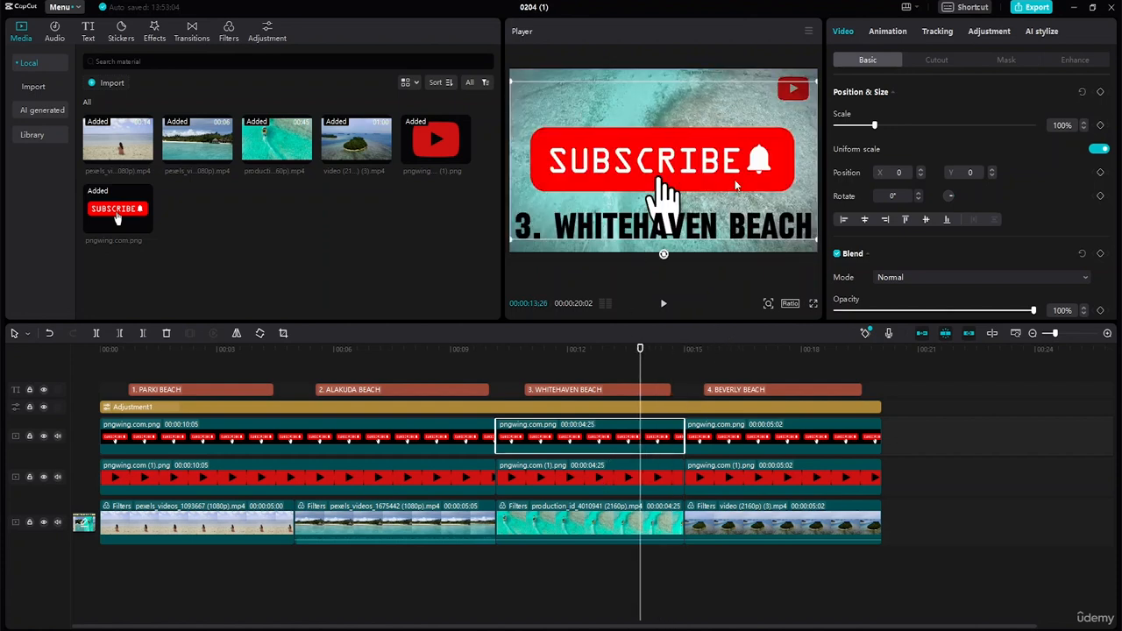
left_click_drag(510, 81, 659, 117)
left_click_drag(663, 169, 545, 94)
left_click(684, 118)
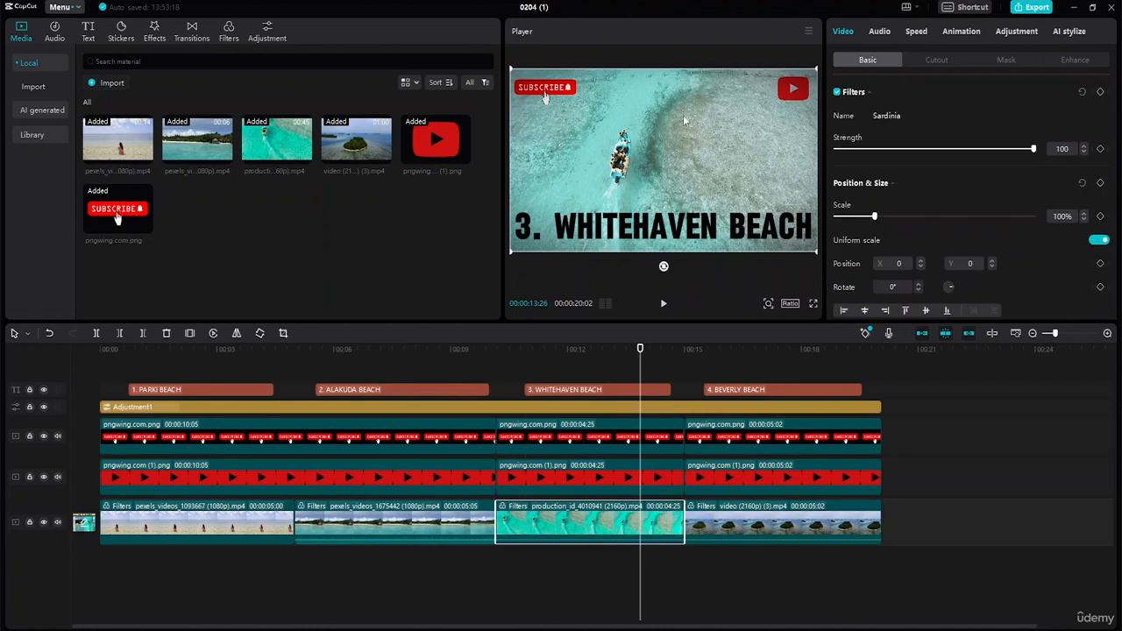
- Scale the first subscribe segment to 22% and place it in the frame's lower-left corner at X -1507, Y -799
left_click_drag(639, 349, 412, 349)
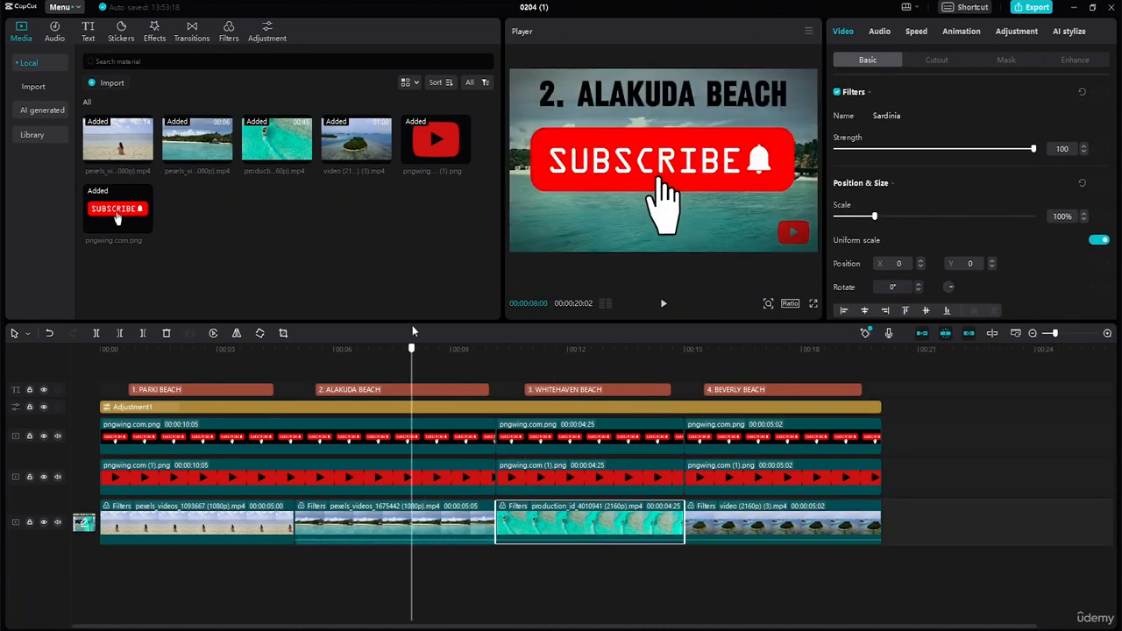
left_click(436, 442)
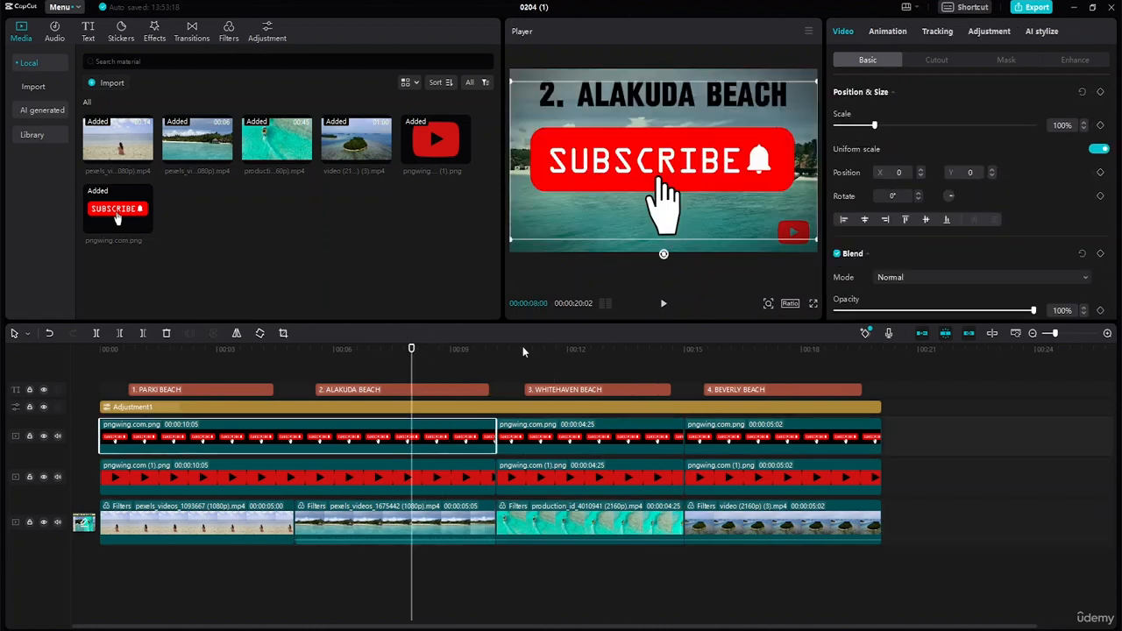
left_click_drag(816, 238, 553, 230)
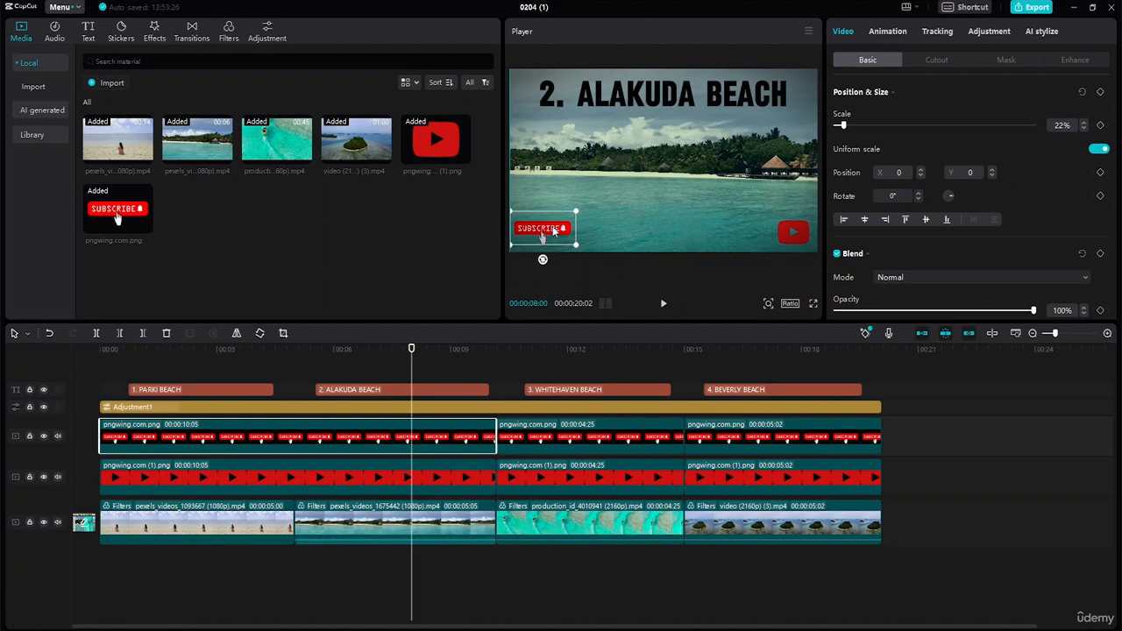
left_click(652, 218)
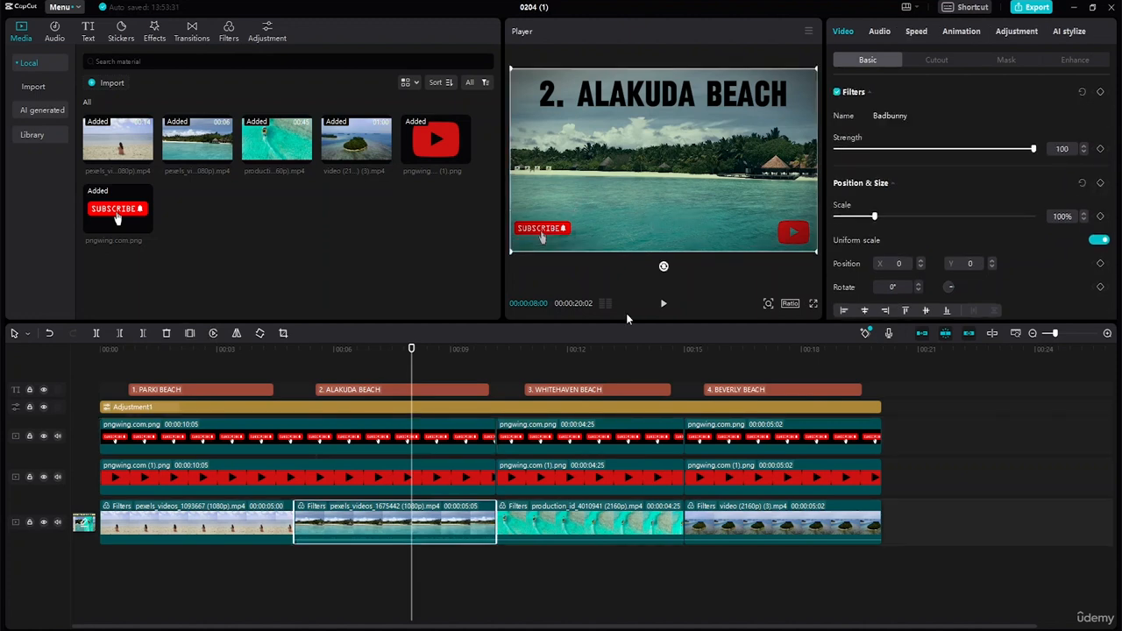
- Apply the Fade In entrance and Fade Out exit animations to the first subscribe segment
left_click_drag(411, 350, 131, 360)
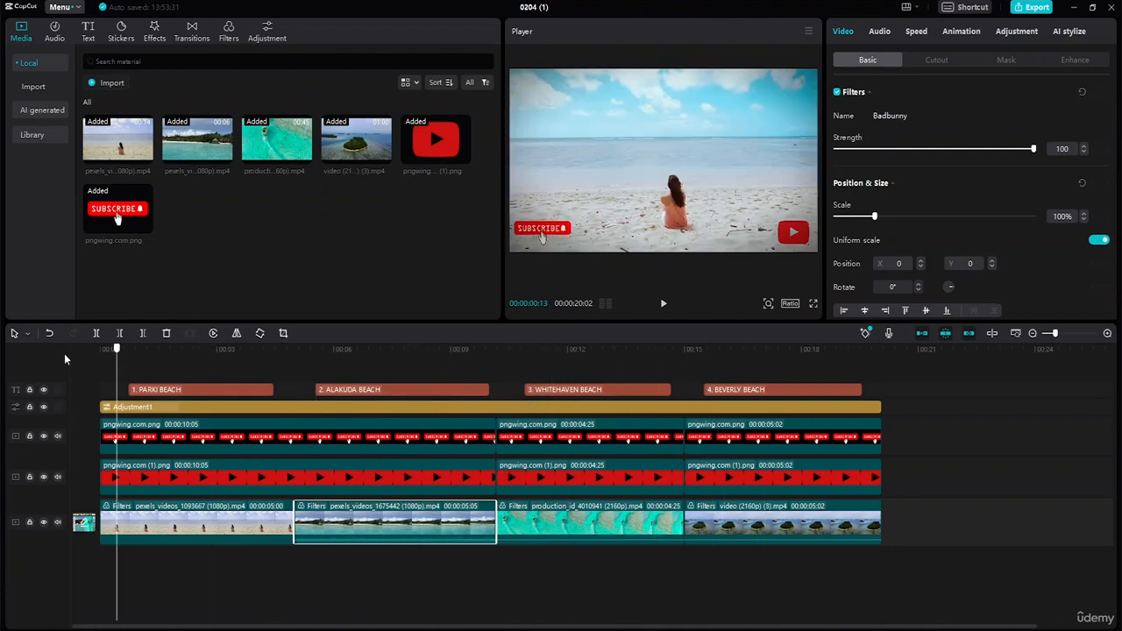
left_click_drag(64, 353, 43, 348)
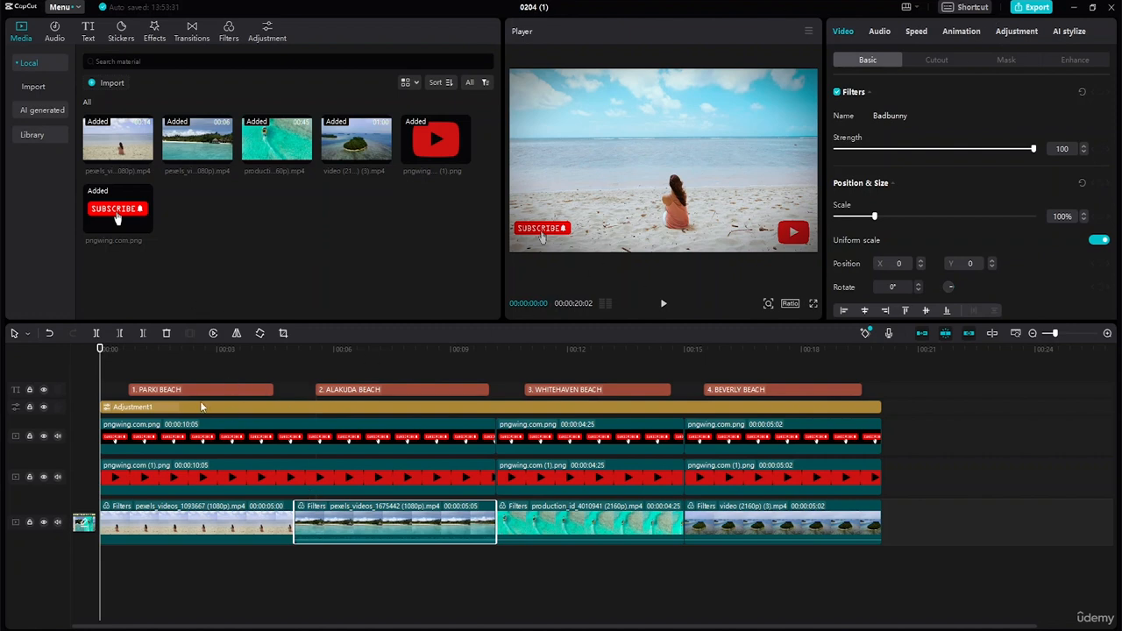
left_click(183, 434)
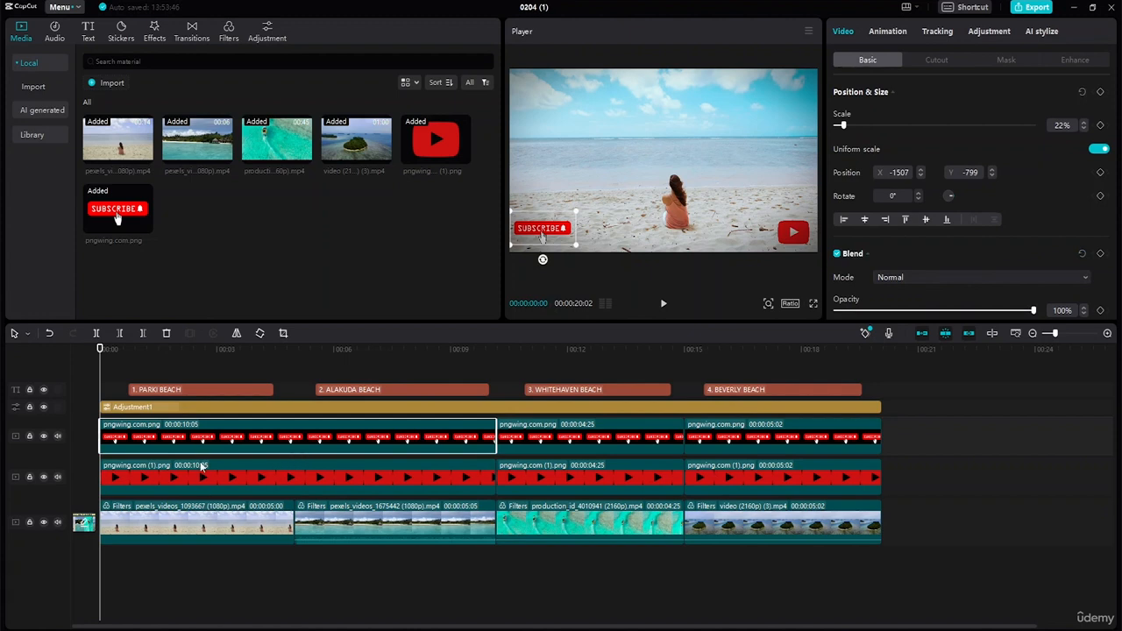
left_click(876, 32)
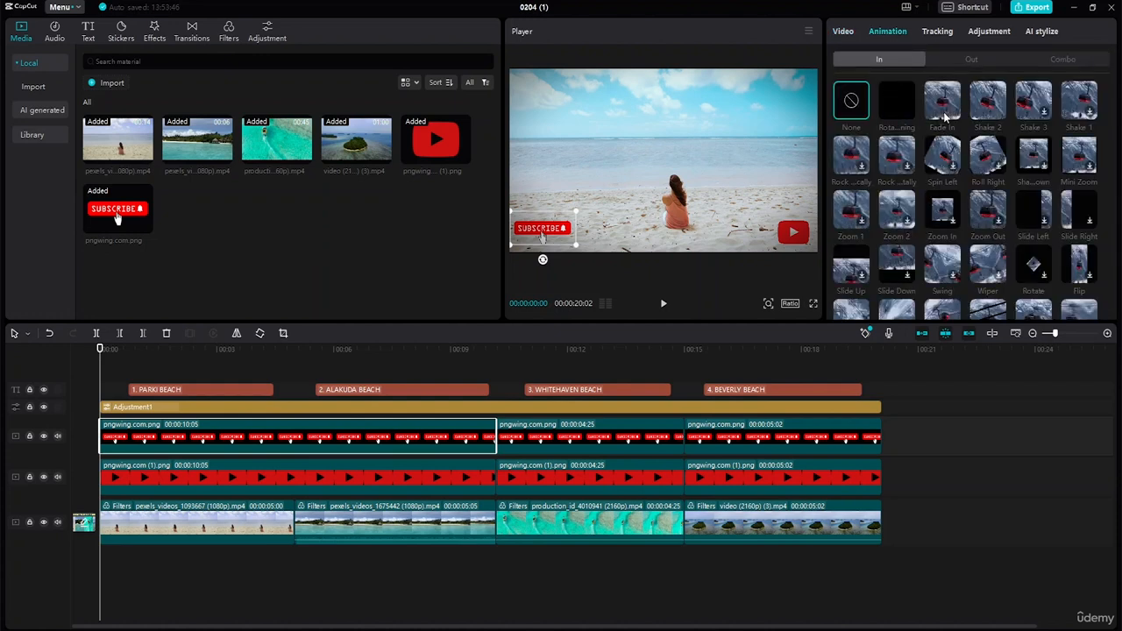
left_click(943, 111)
left_click(961, 60)
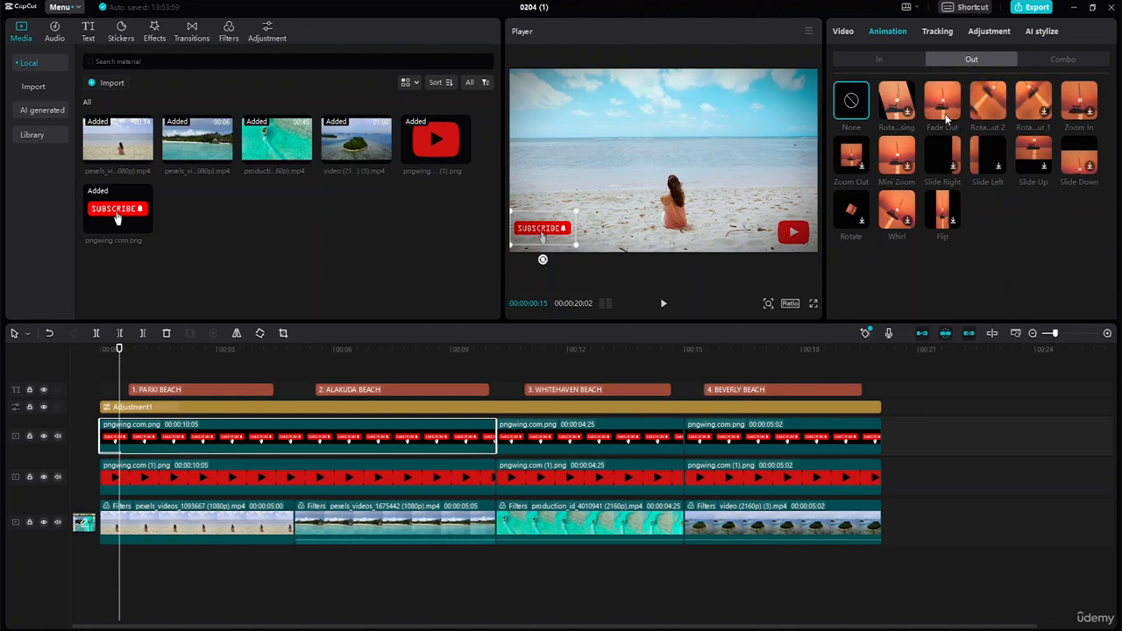
left_click(943, 112)
- Apply the Fade Out exit animation to the middle and last subscribe segments
left_click(571, 447)
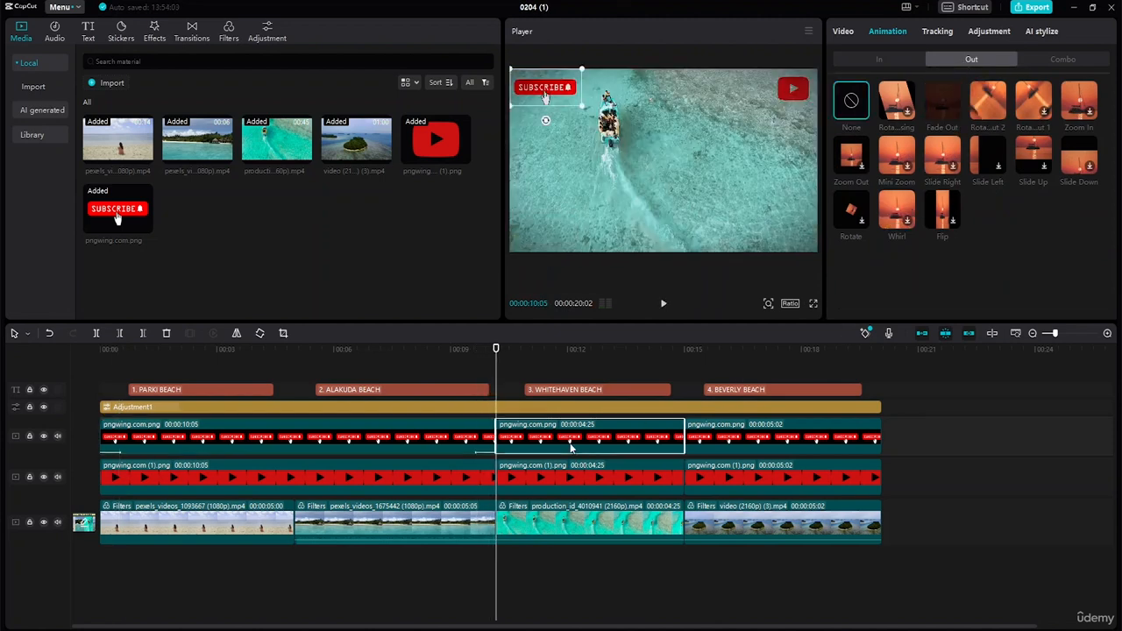
left_click(943, 112)
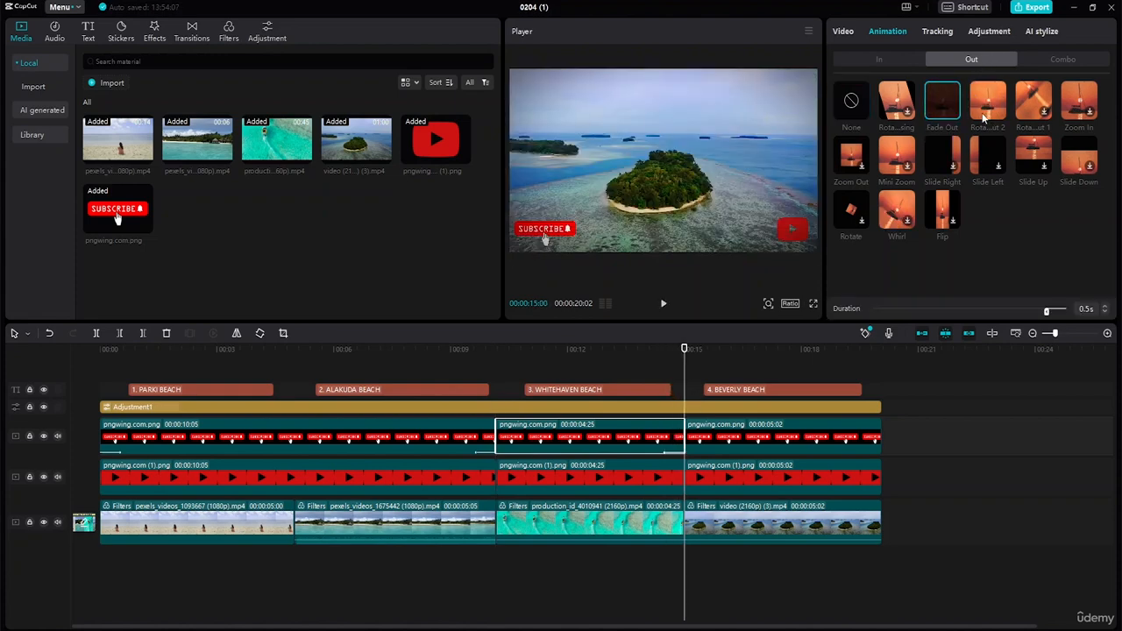
left_click(727, 443)
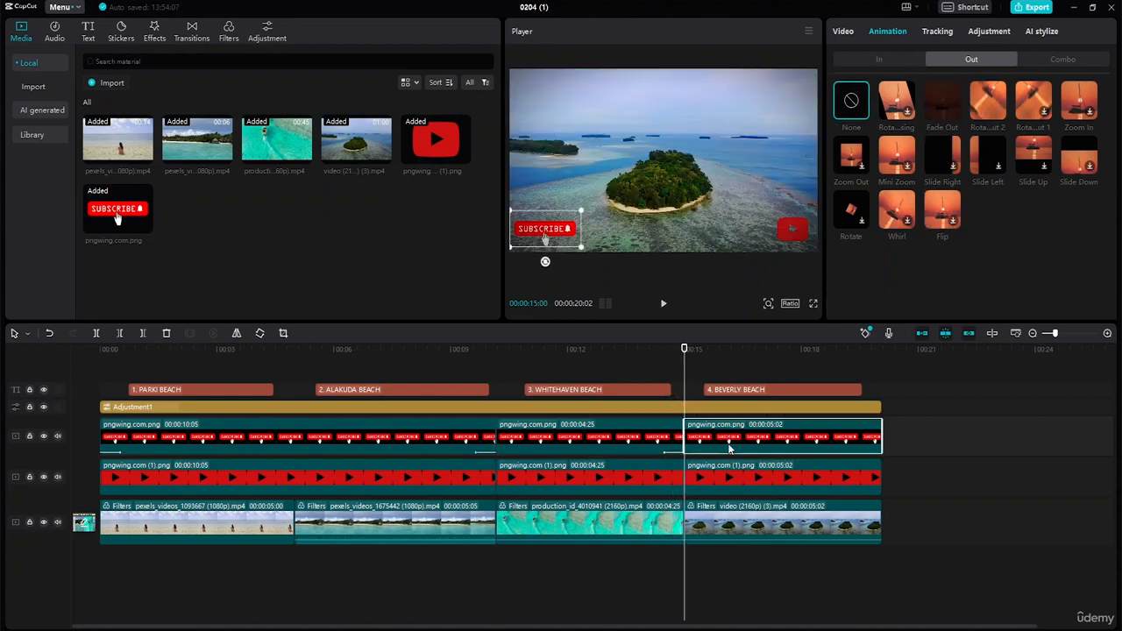
left_click(943, 112)
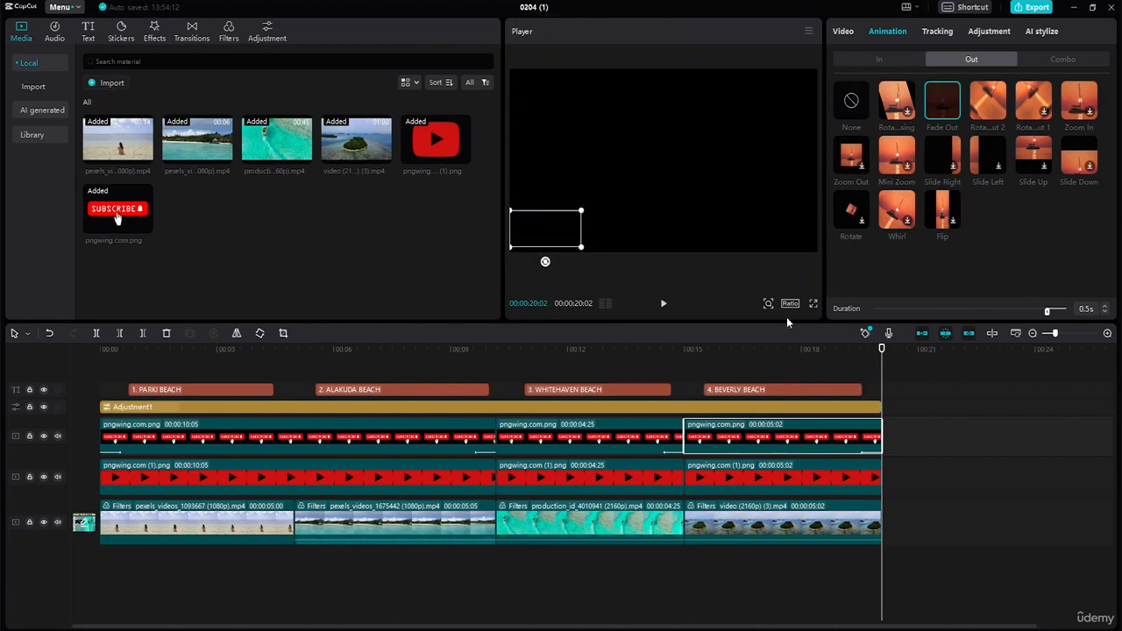
- Apply the Shake 2 entrance and Zoom Out exit animations to the first play-button logo segment
left_click(273, 478)
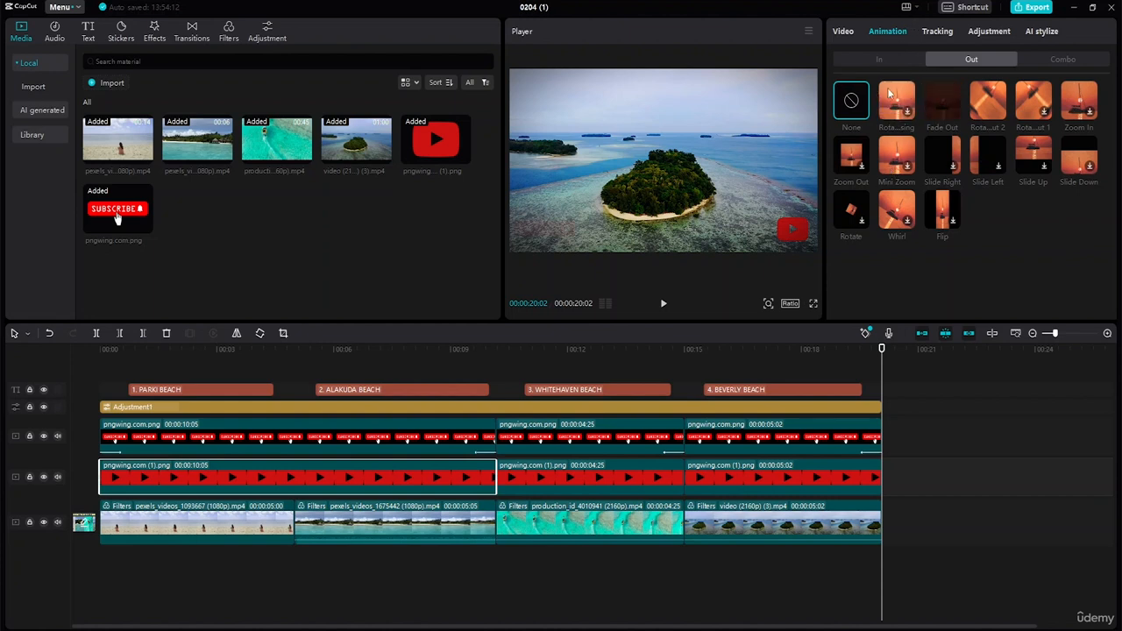
left_click(884, 60)
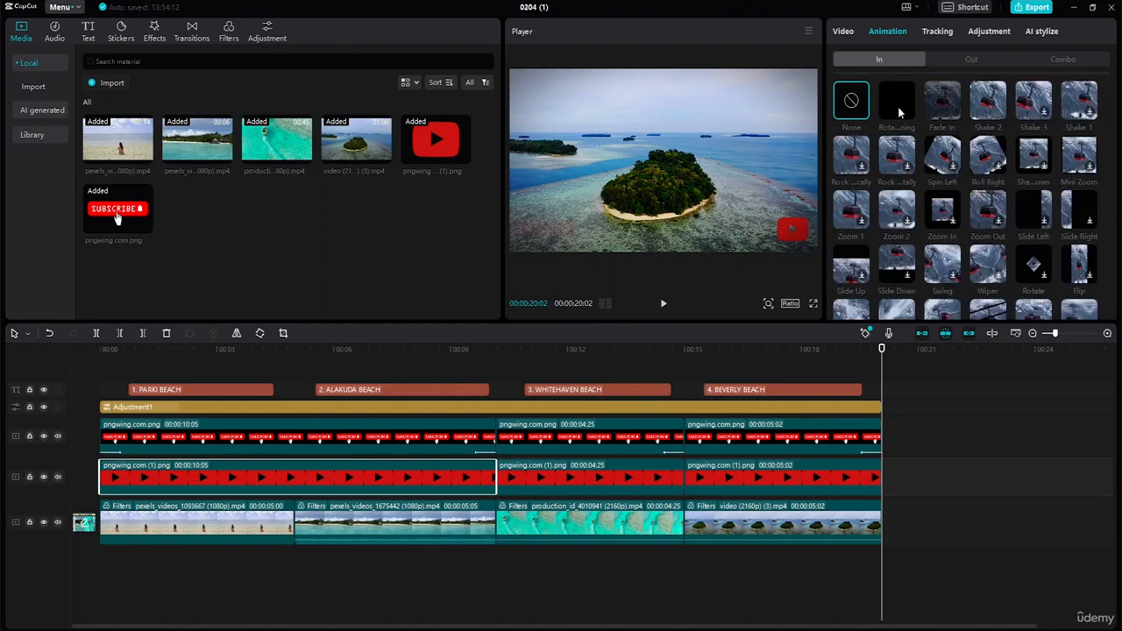
left_click(986, 109)
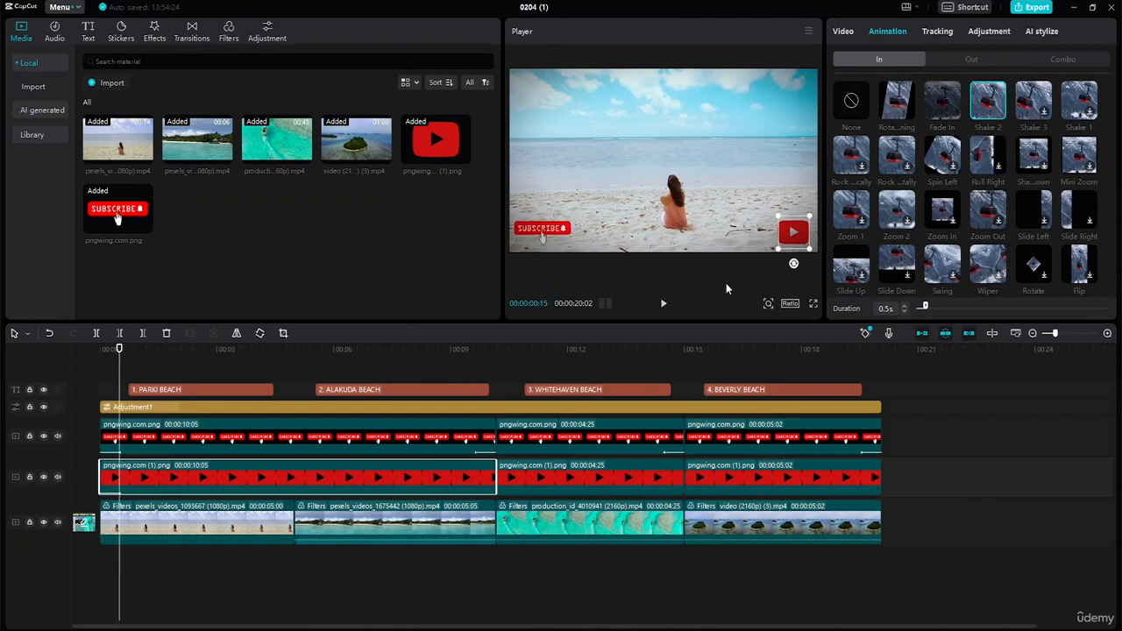
left_click(976, 56)
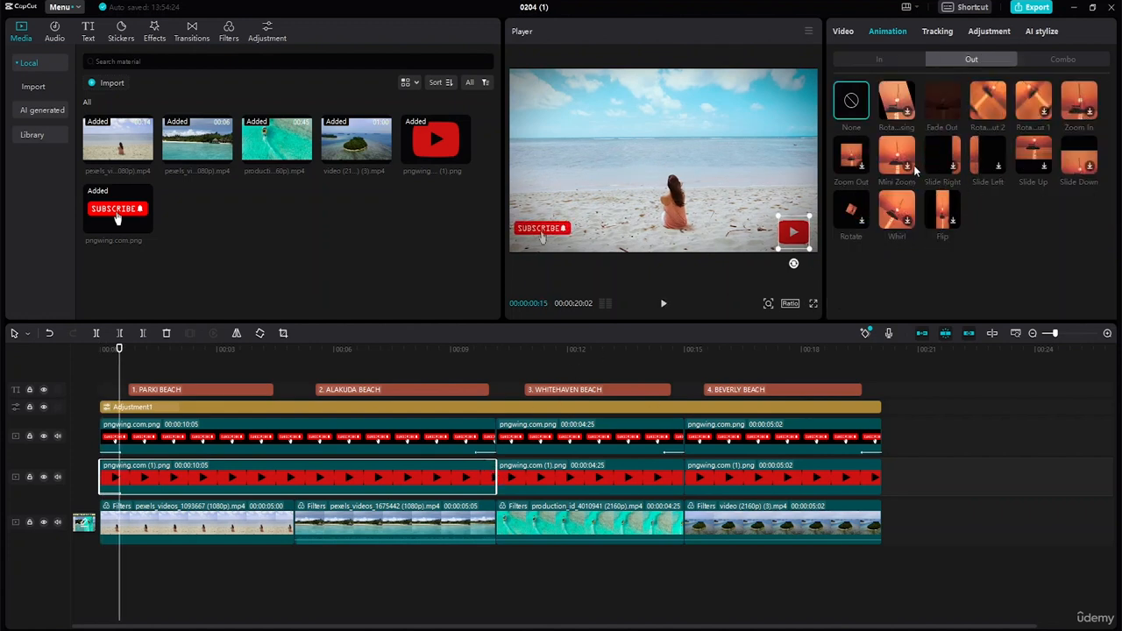
left_click(854, 165)
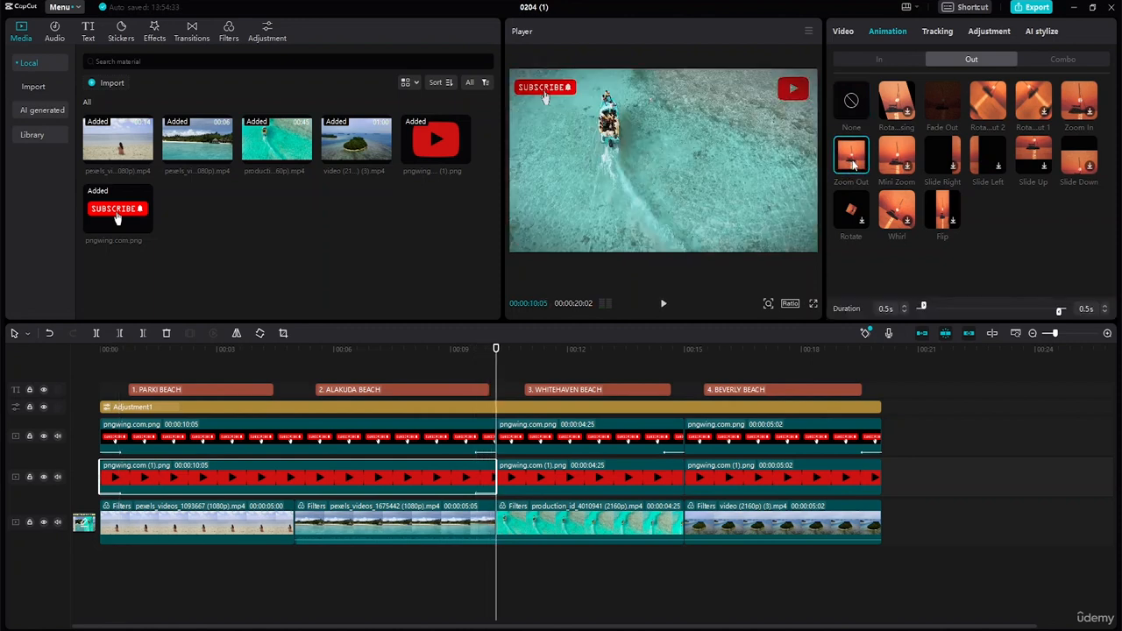
- Apply an entrance animation and the "Rota...ut 2" exit animation to the middle play-button logo segment
left_click(589, 466)
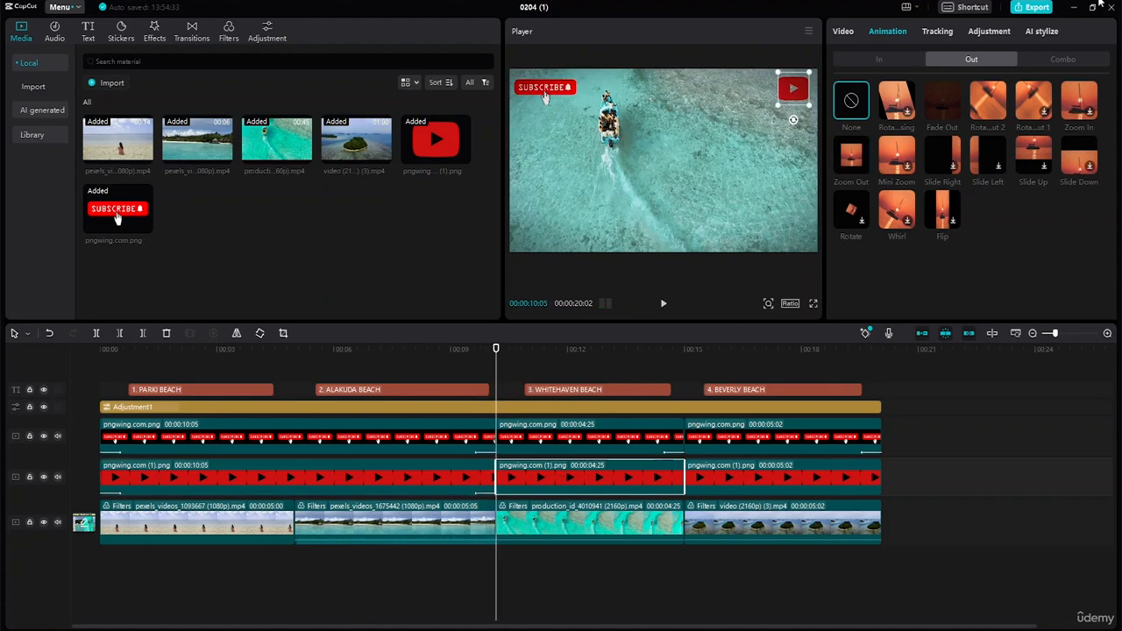
left_click(985, 107)
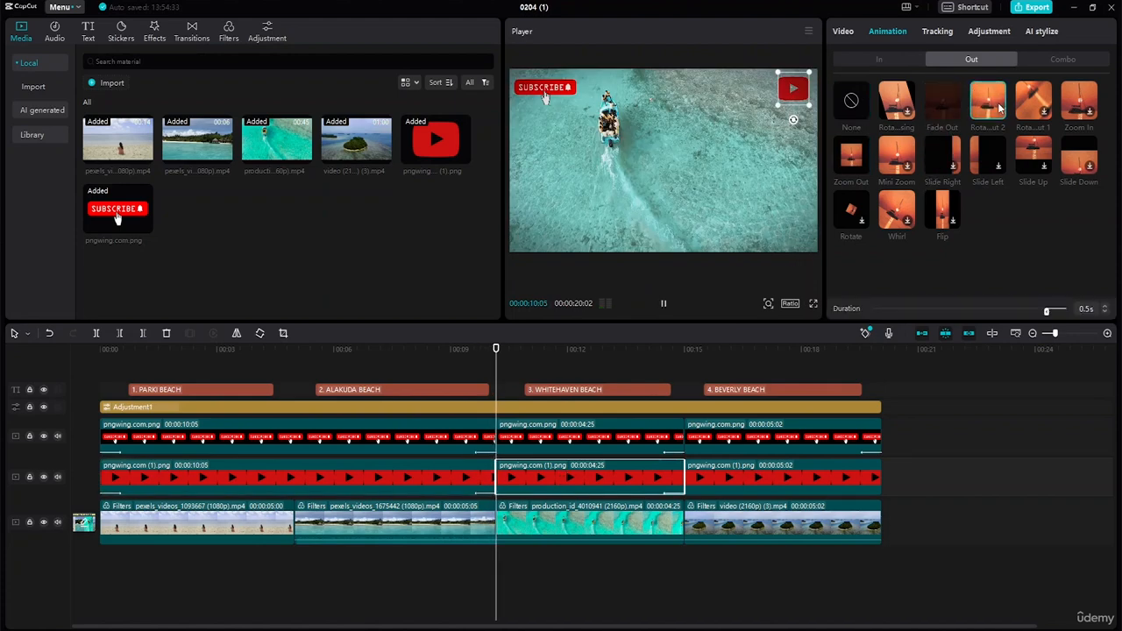
left_click(887, 58)
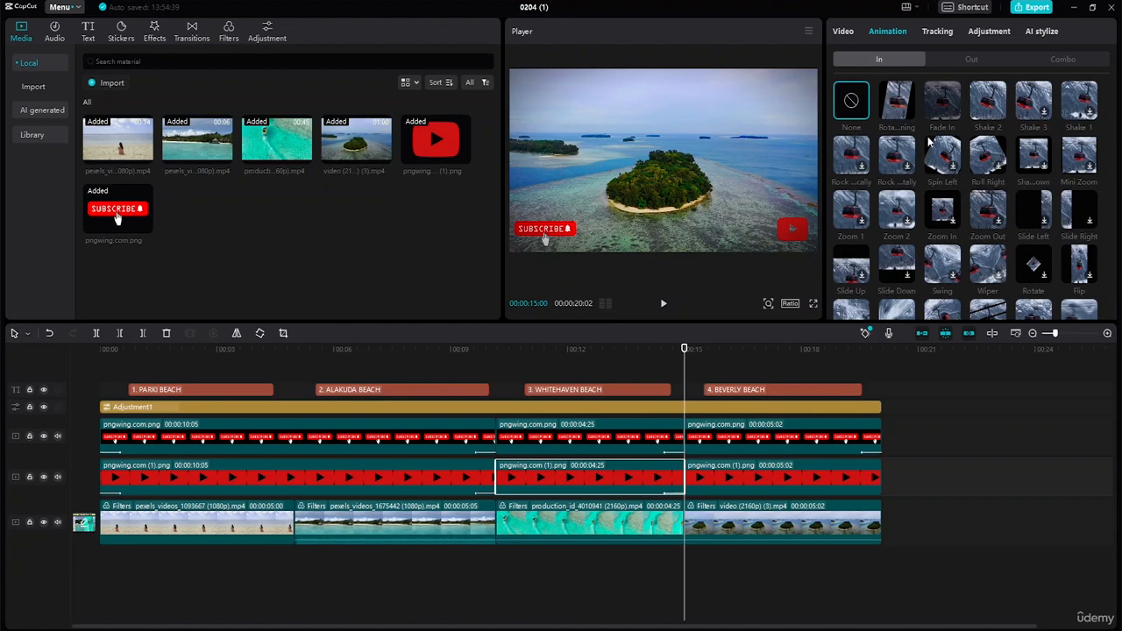
left_click(971, 58)
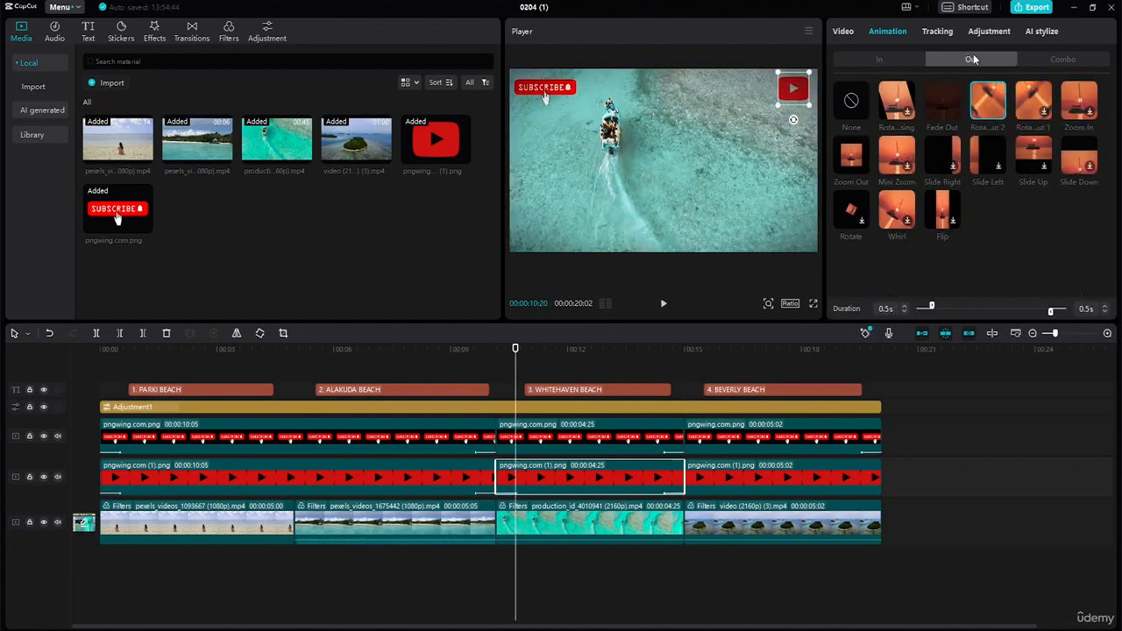
- Apply the "Rota...ning" entrance and Slide Up exit animations to the last play-button logo segment
left_click(779, 478)
left_click(884, 55)
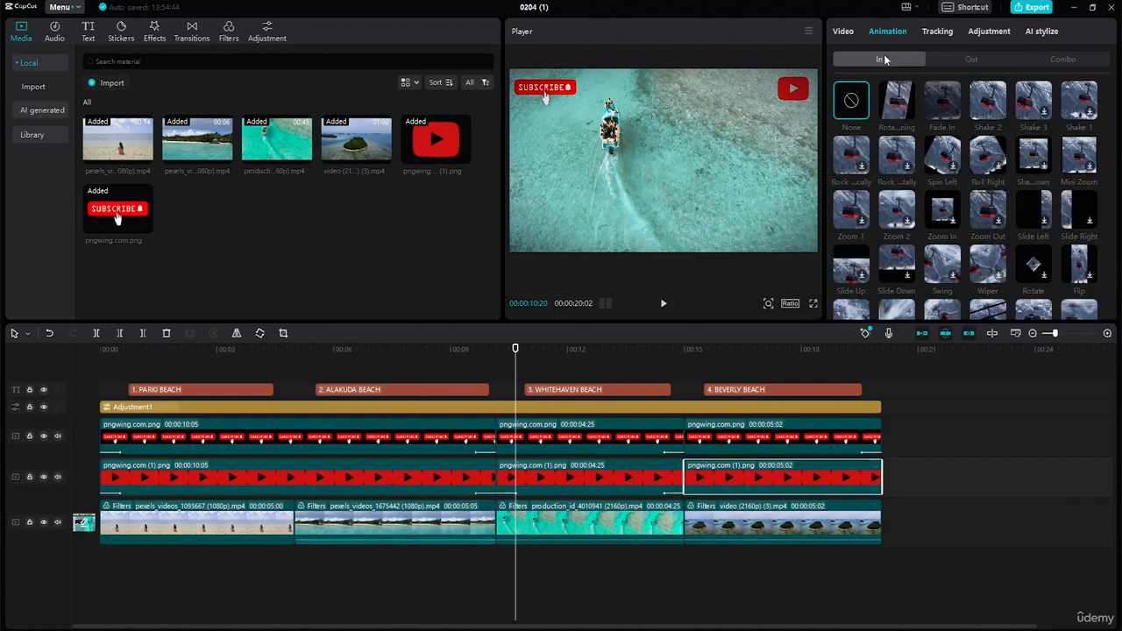
left_click(908, 109)
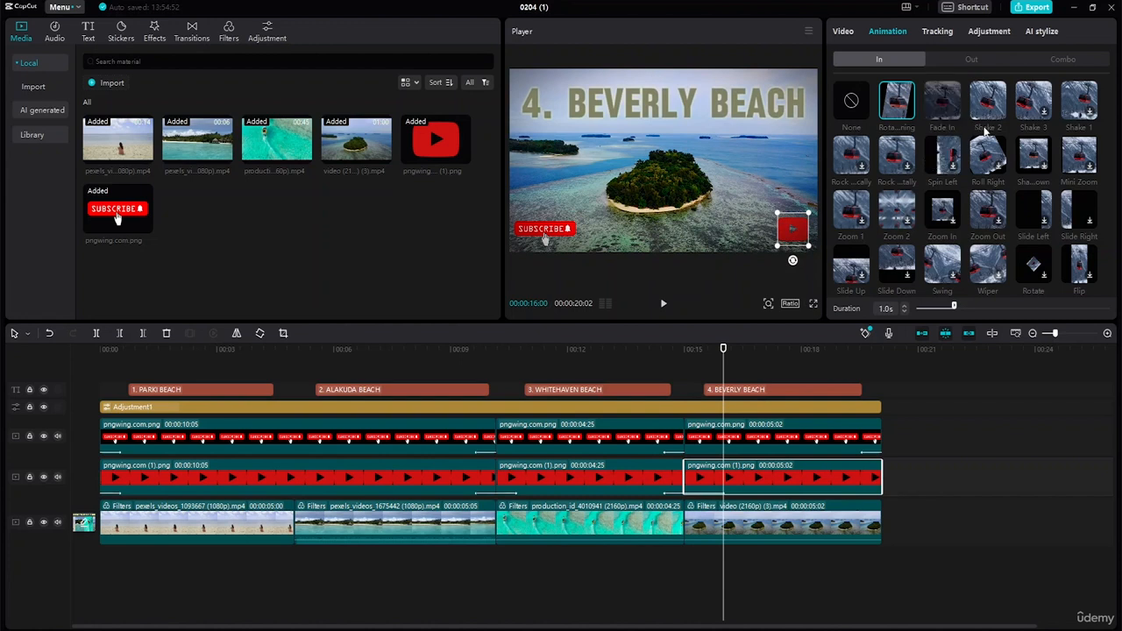
left_click(975, 59)
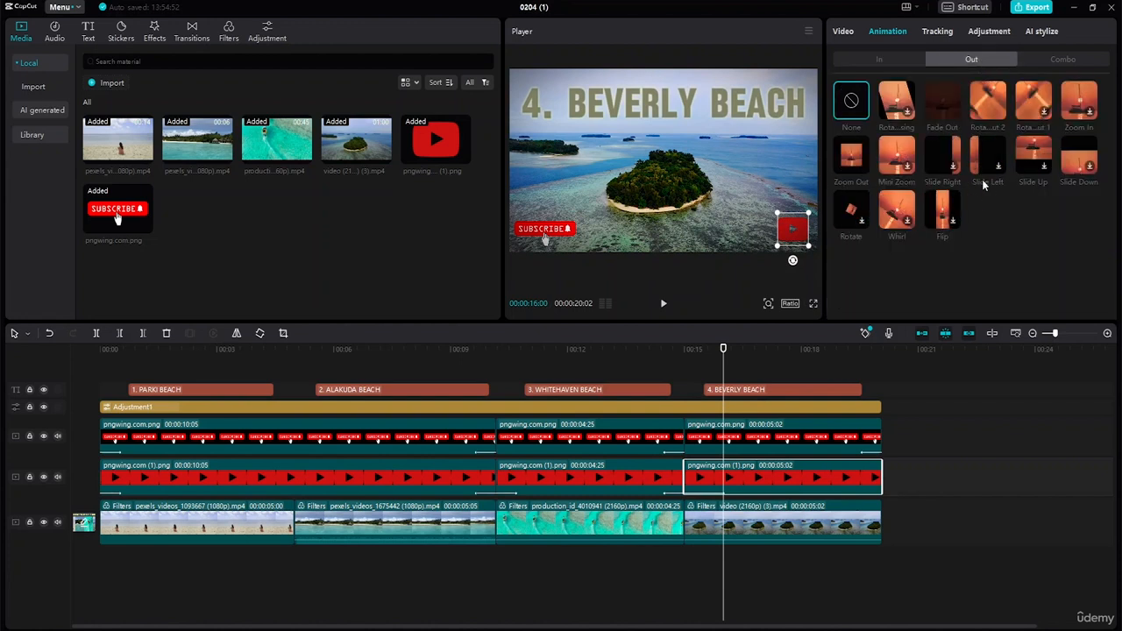
left_click(1061, 59)
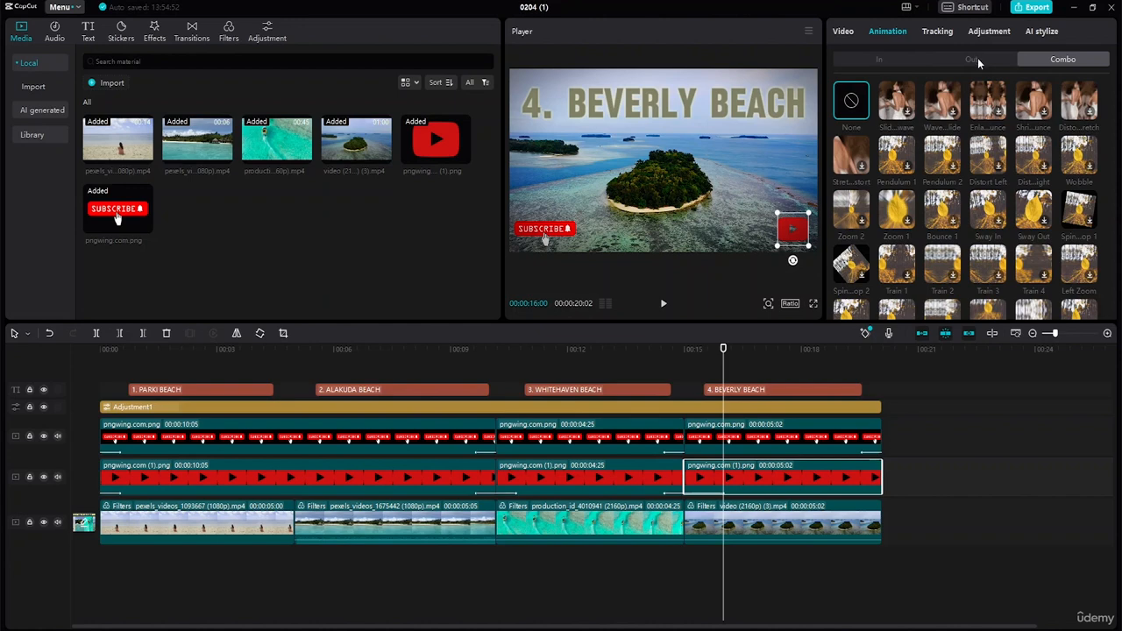
left_click(976, 59)
left_click(1031, 158)
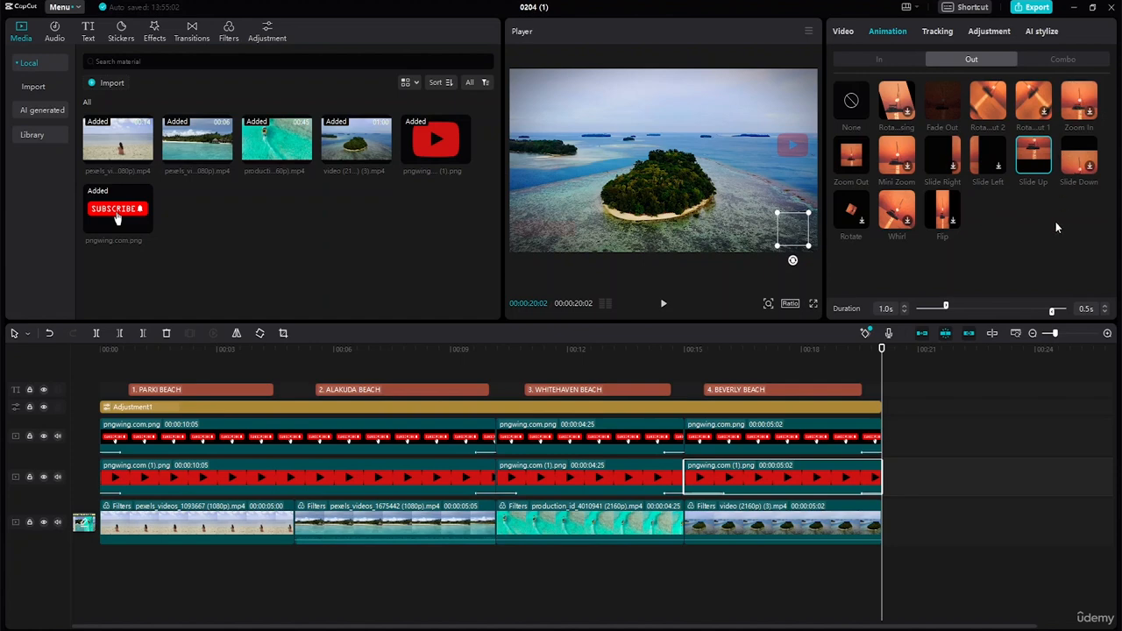
- Play the whole video from the start to review the logo and subscribe overlay animations
left_click_drag(881, 349, 73, 93)
key("space")
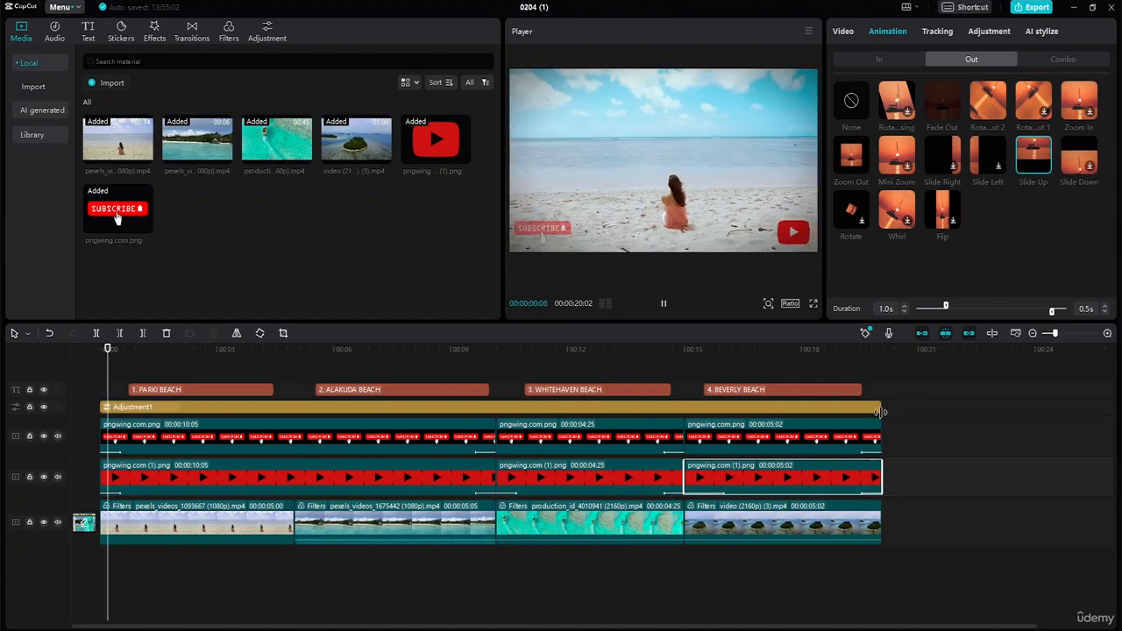
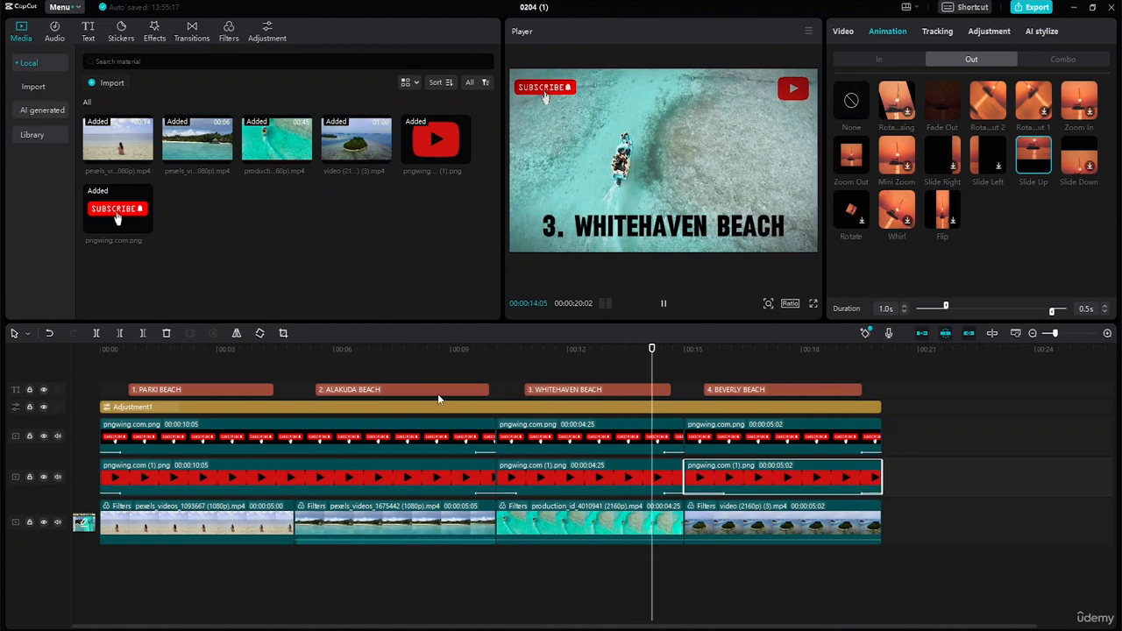
left_click(568, 484)
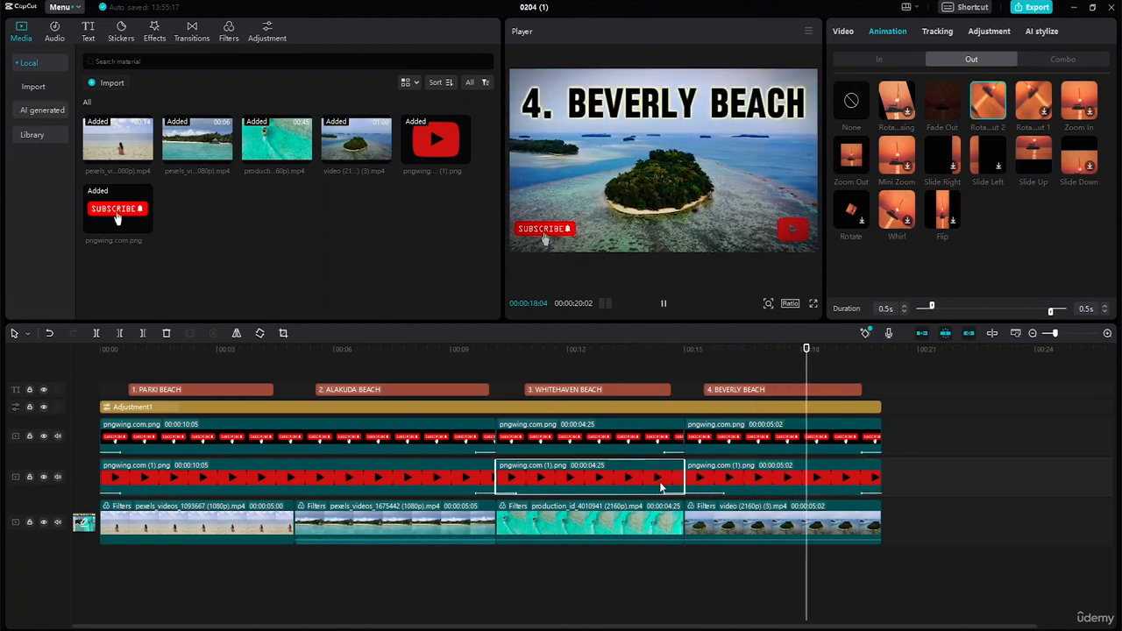
mouse_move(623, 485)
left_mouse_down()
mouse_move(624, 458)
mouse_move(623, 485)
left_mouse_up()
left_click(956, 528)
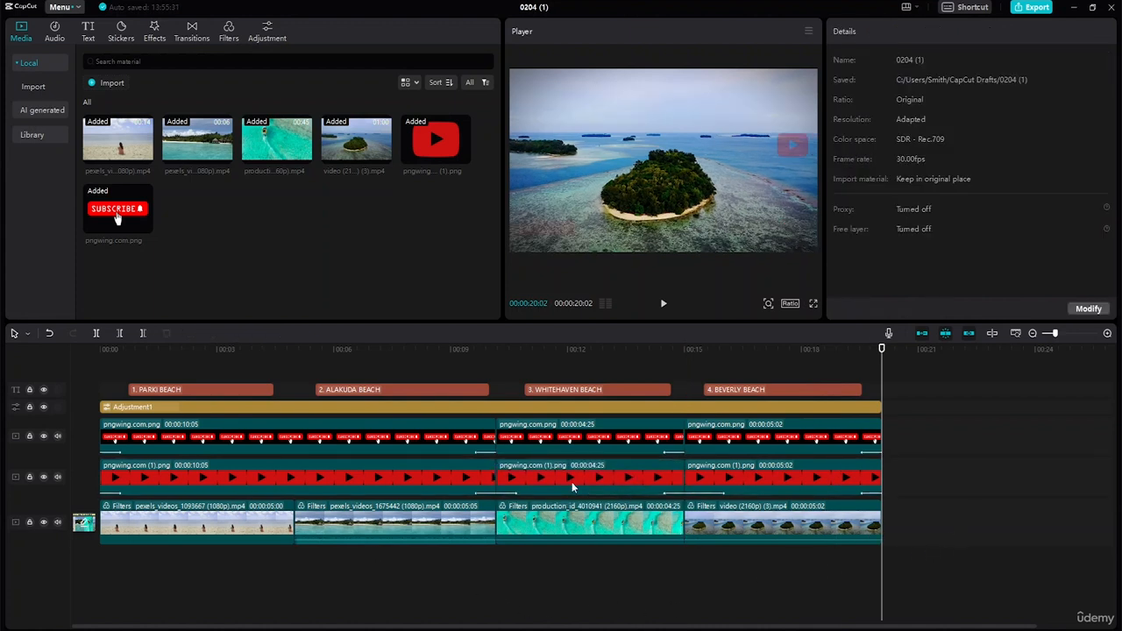
- Extract the audio from the second beach clip and delete the extracted audio
left_click(484, 483)
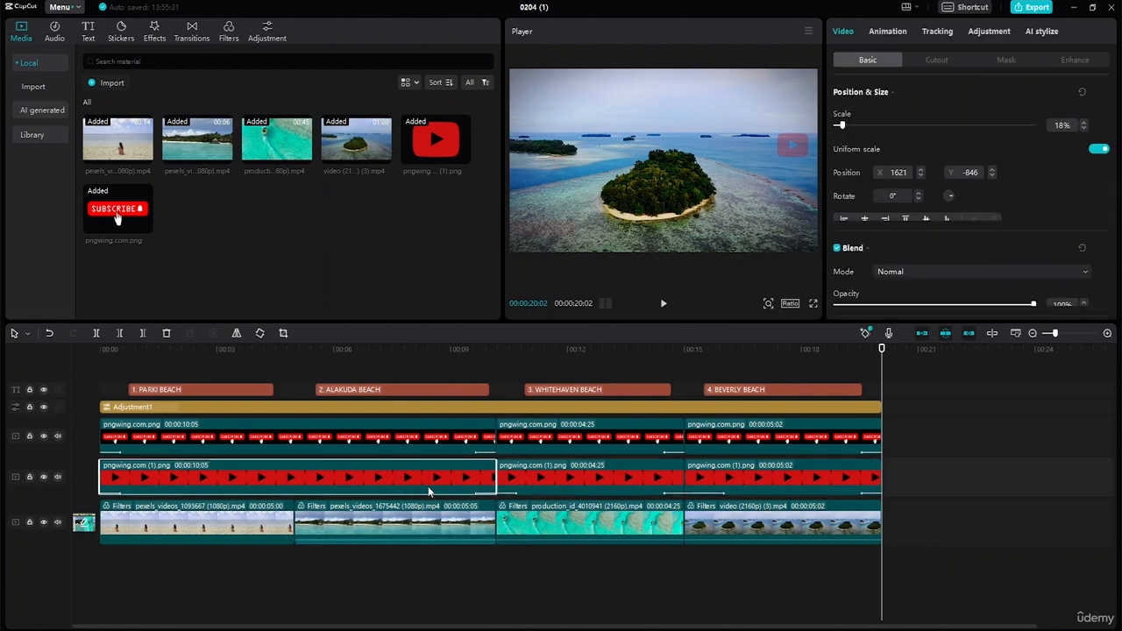
left_click(363, 546)
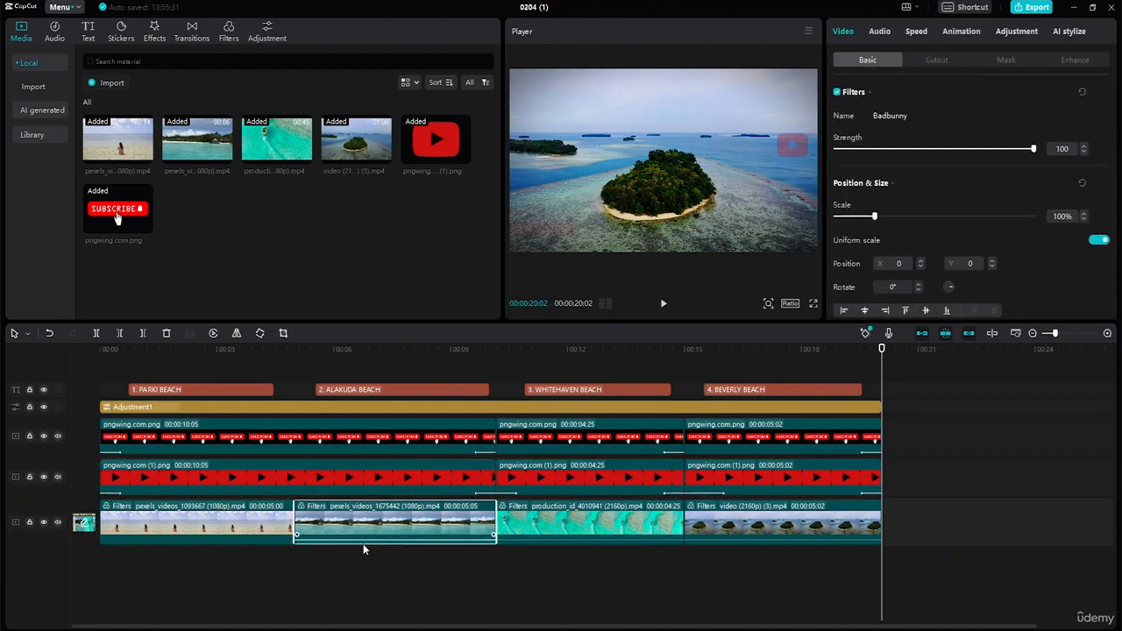
right_click(363, 545)
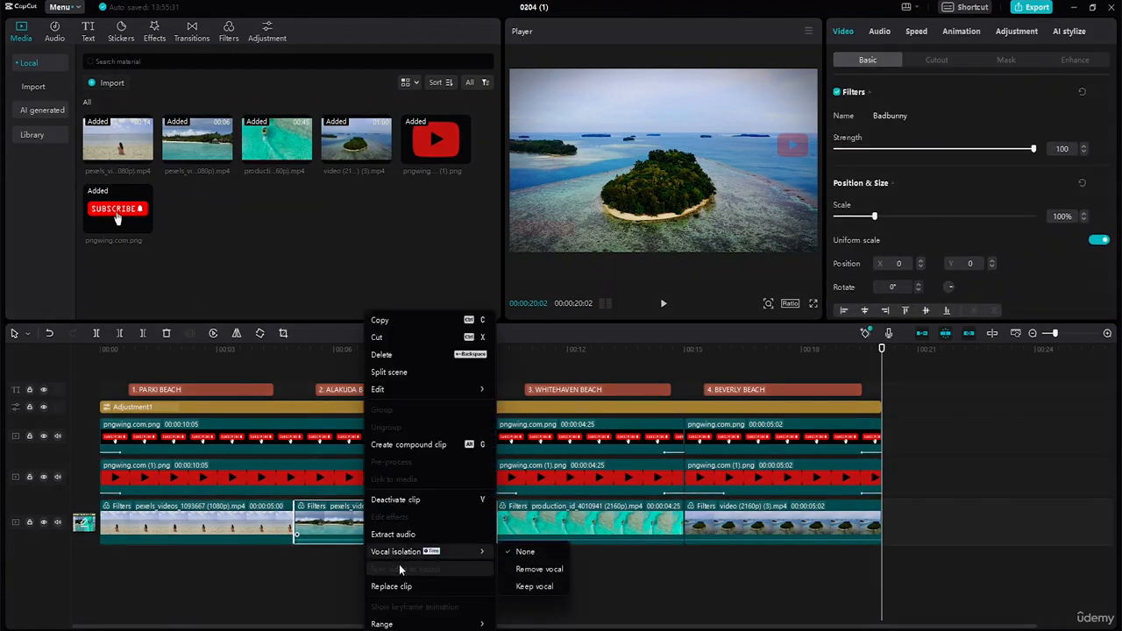
left_click(402, 534)
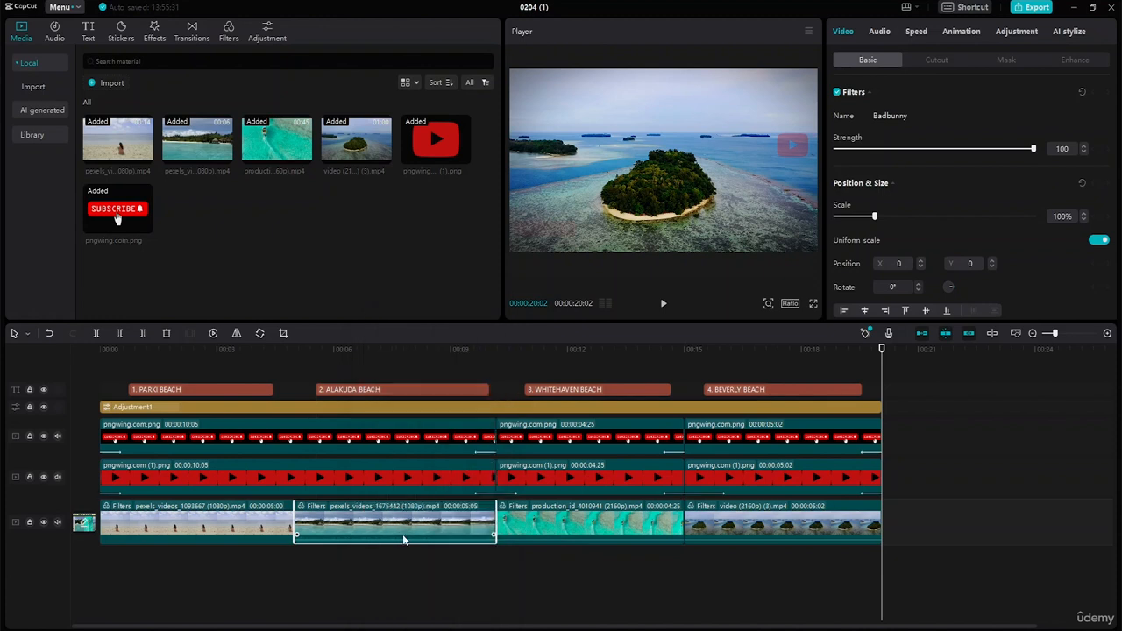
left_click(389, 561)
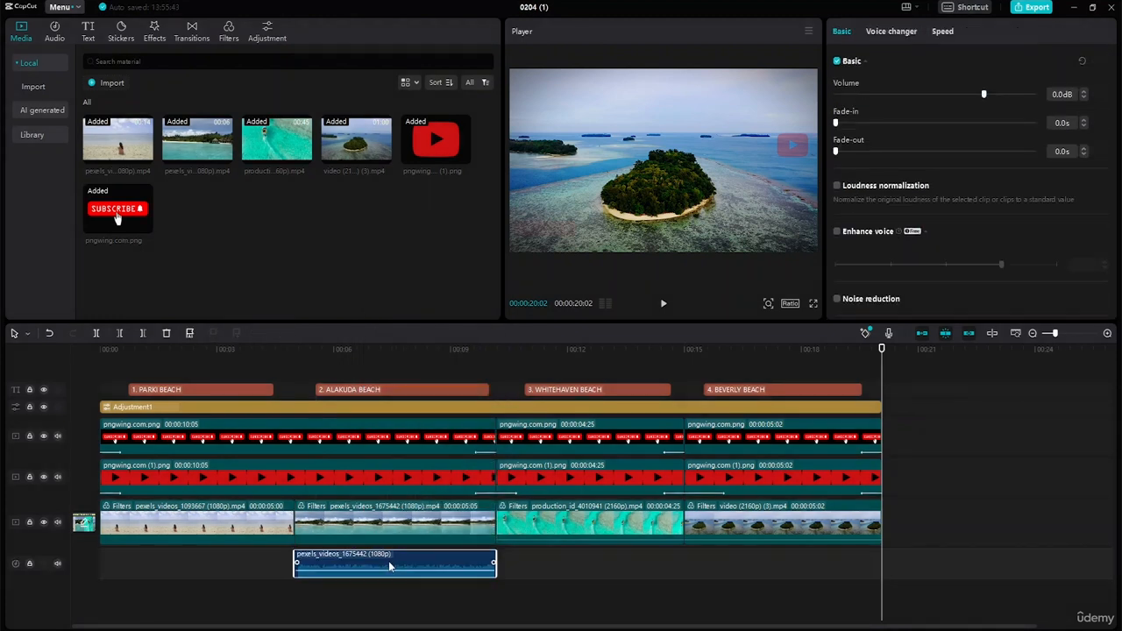
key("Delete")
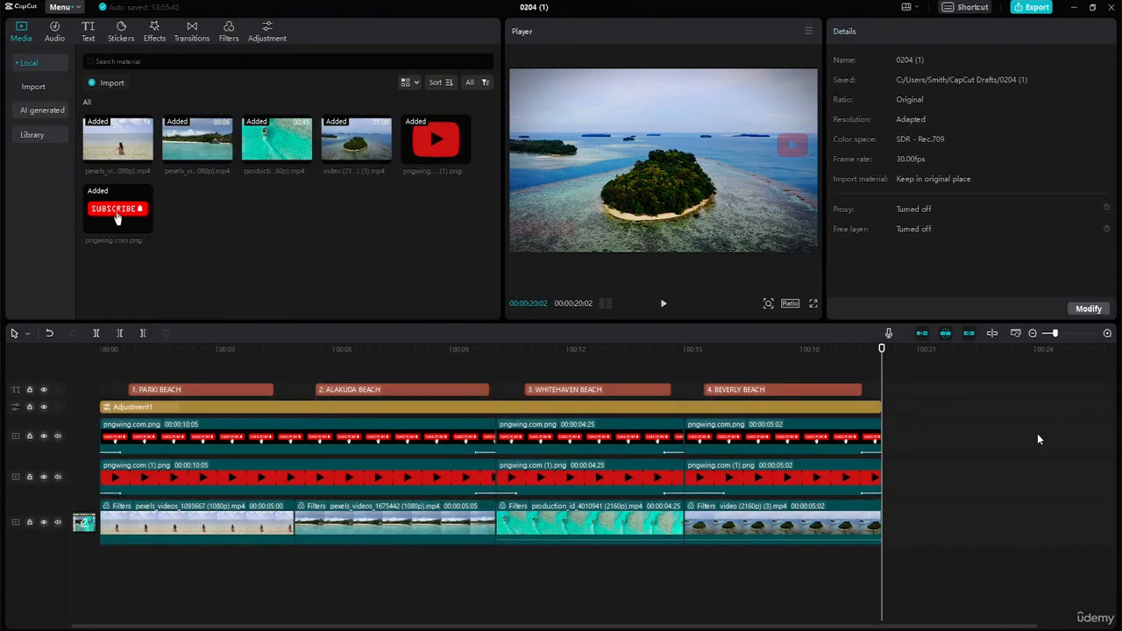
- Return the playhead to the start of the timeline and search the music library for "chilling"
left_click_drag(884, 350, 892, 390)
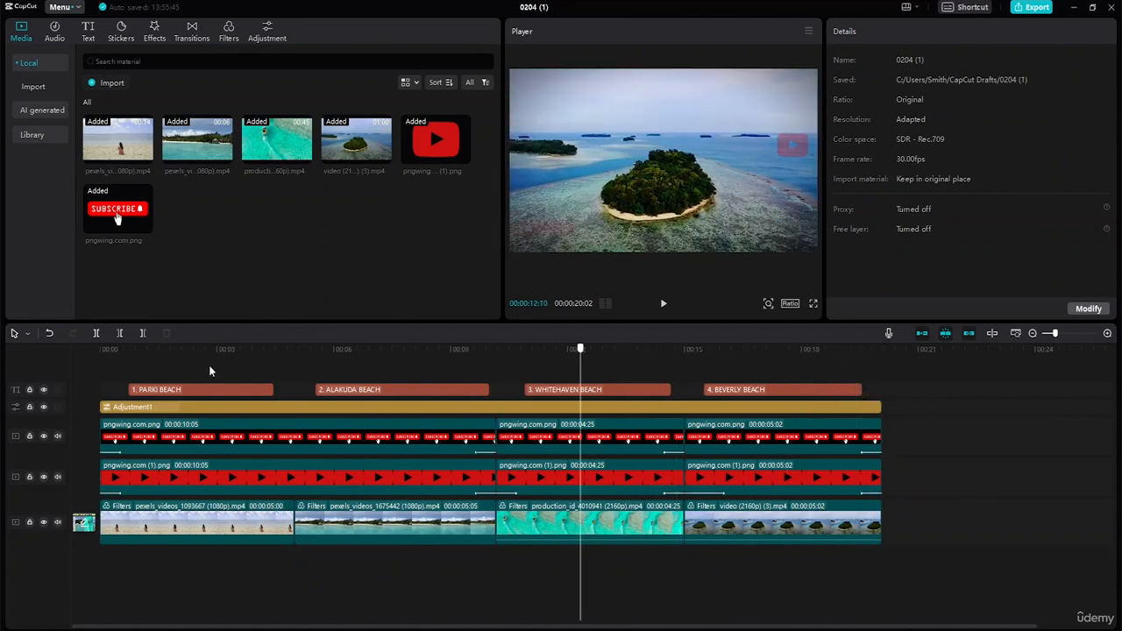
key("Home")
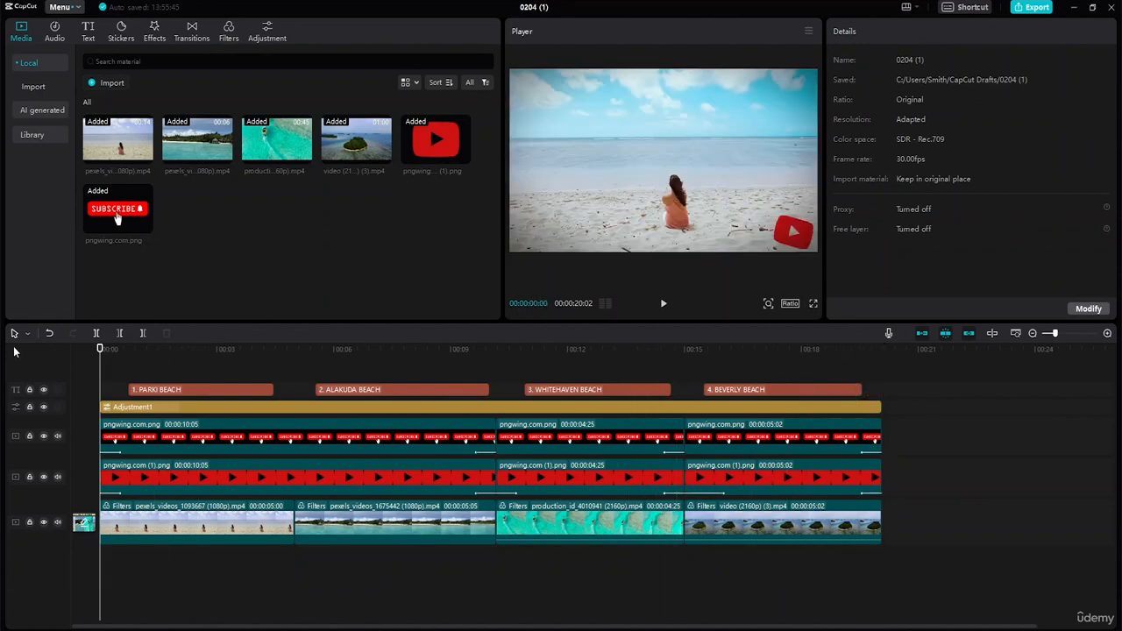
left_click(55, 32)
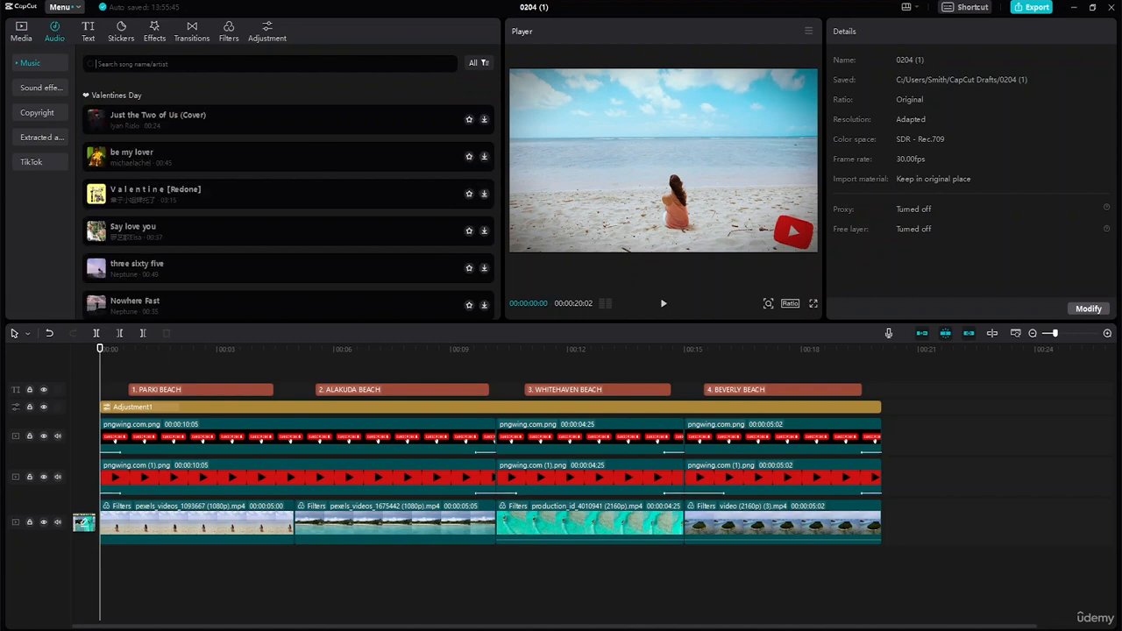
left_click(95, 63)
type("chilling")
key("Return")
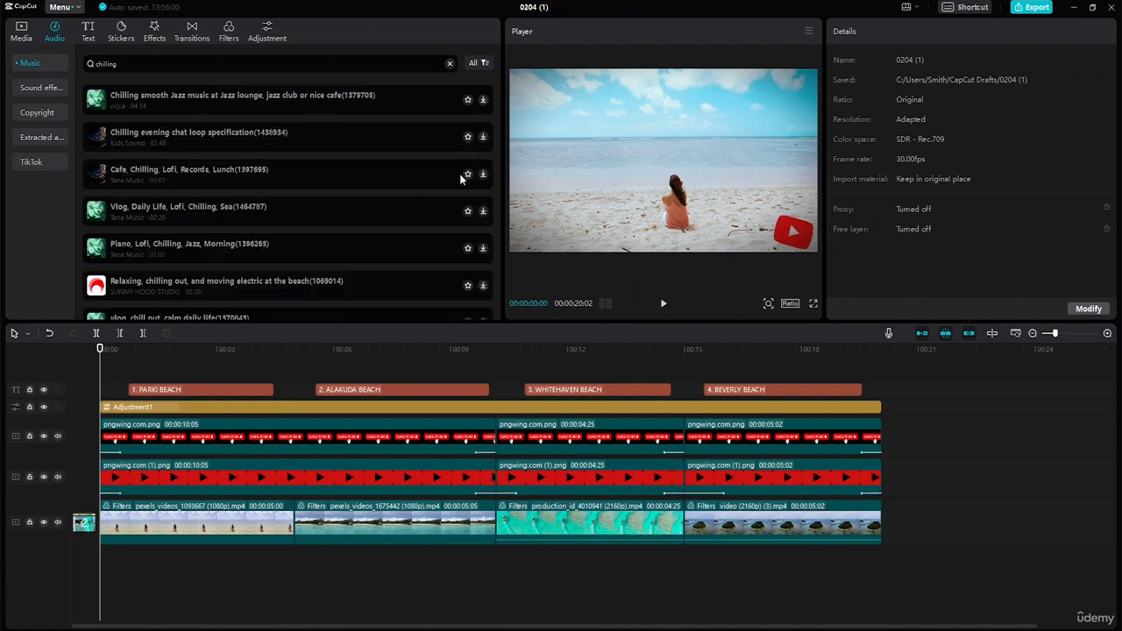
- Download the first six "chilling" tracks, from the smooth jazz lounge track through the relaxing beach electric track
left_click(101, 103)
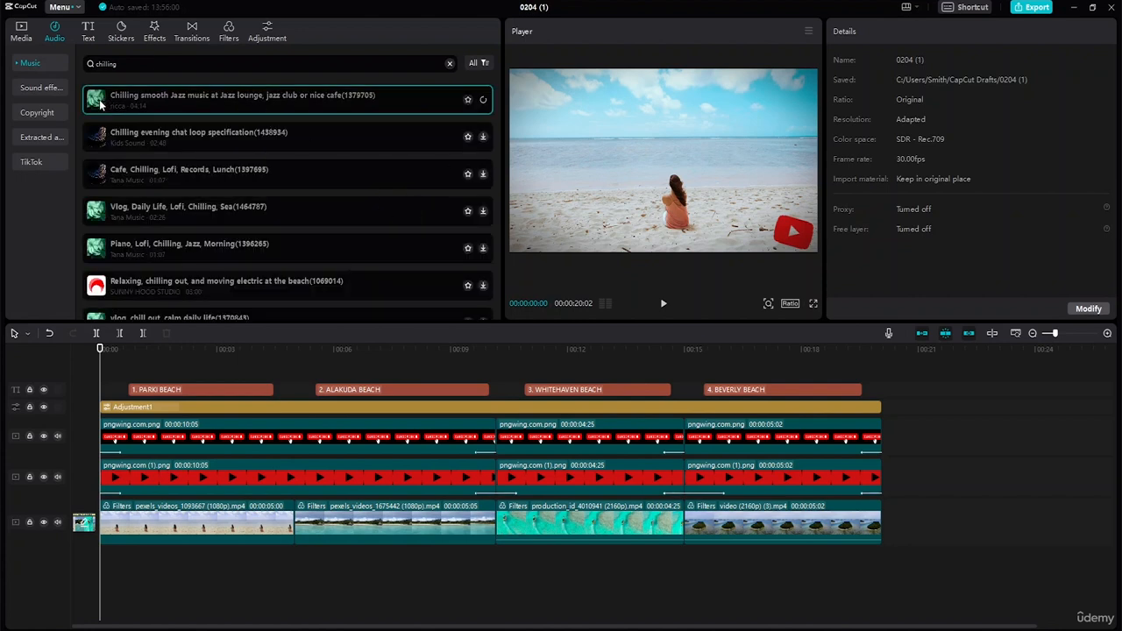
left_click(103, 140)
left_click(101, 185)
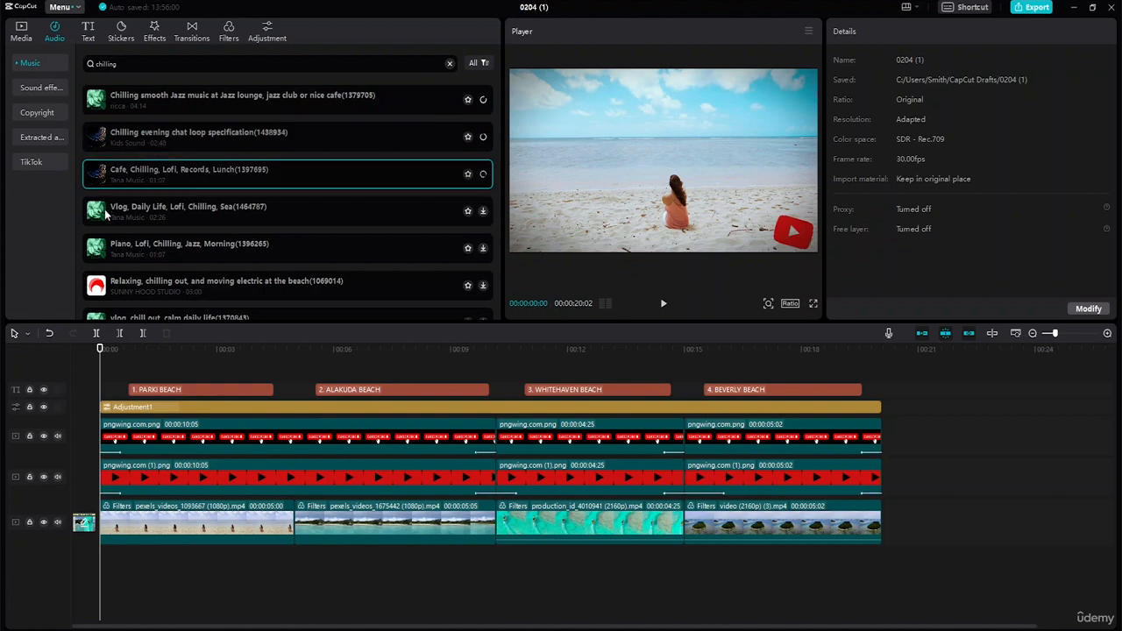
left_click(102, 221)
left_click(100, 258)
left_click(100, 296)
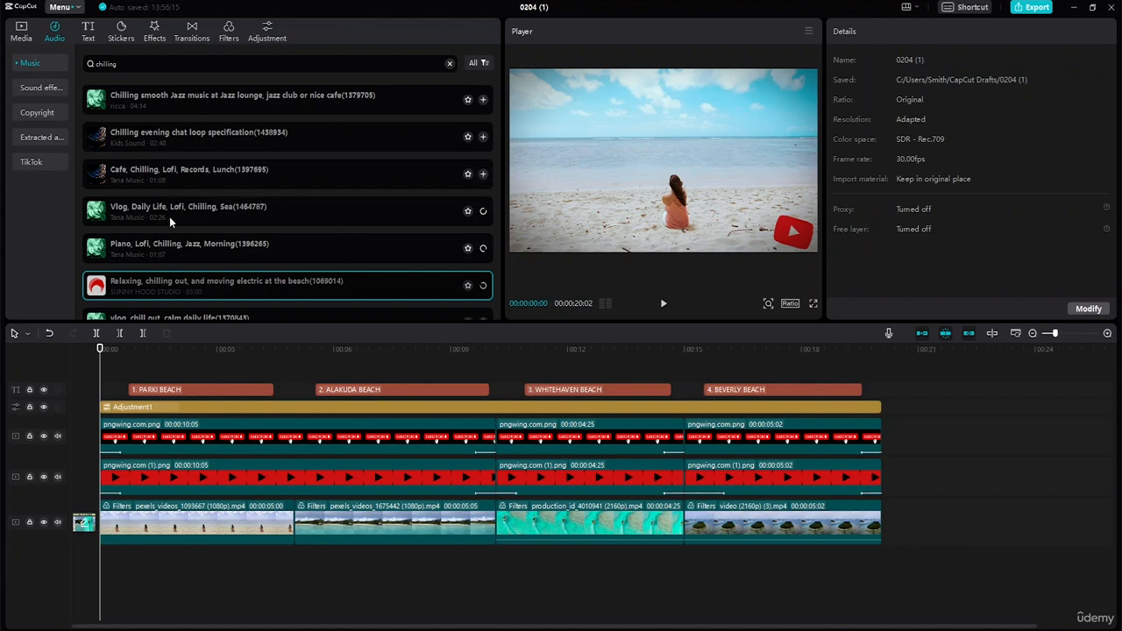
- Listen to the first four "chilling" tracks in turn, through "Vlog, Daily Life, Lofi, Chilling, Sea"
left_click(100, 103)
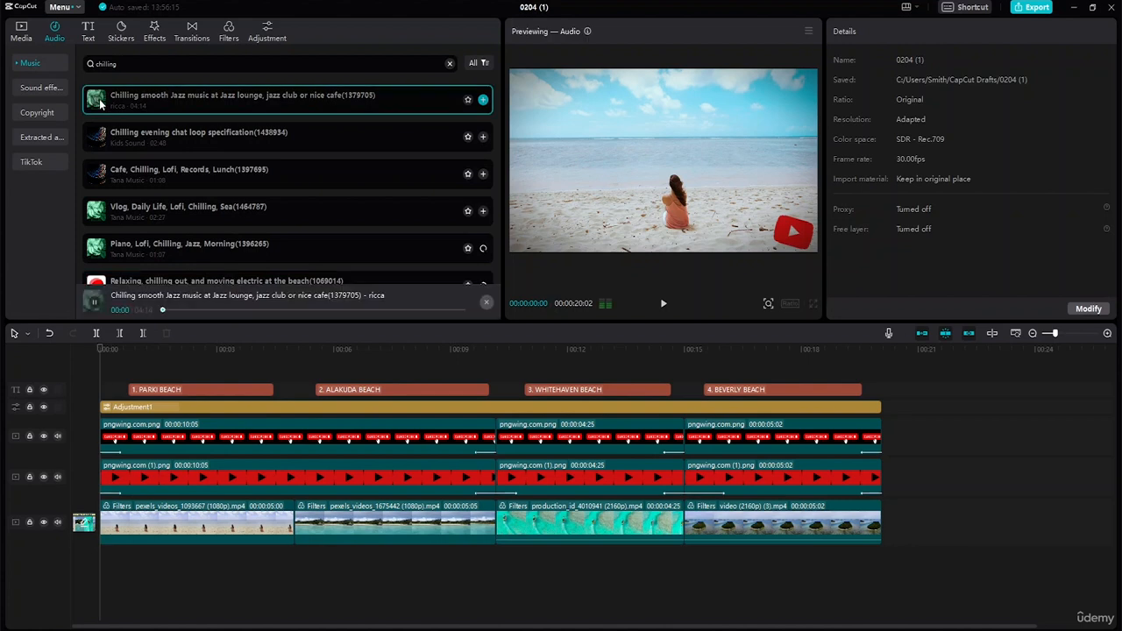
left_click(99, 145)
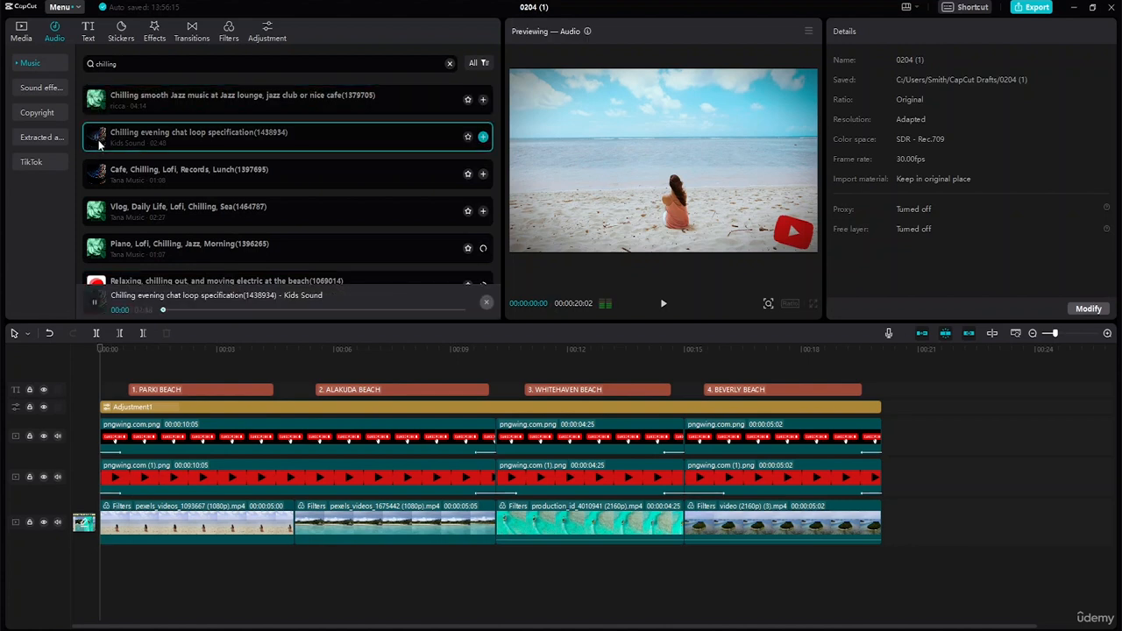
left_click(99, 180)
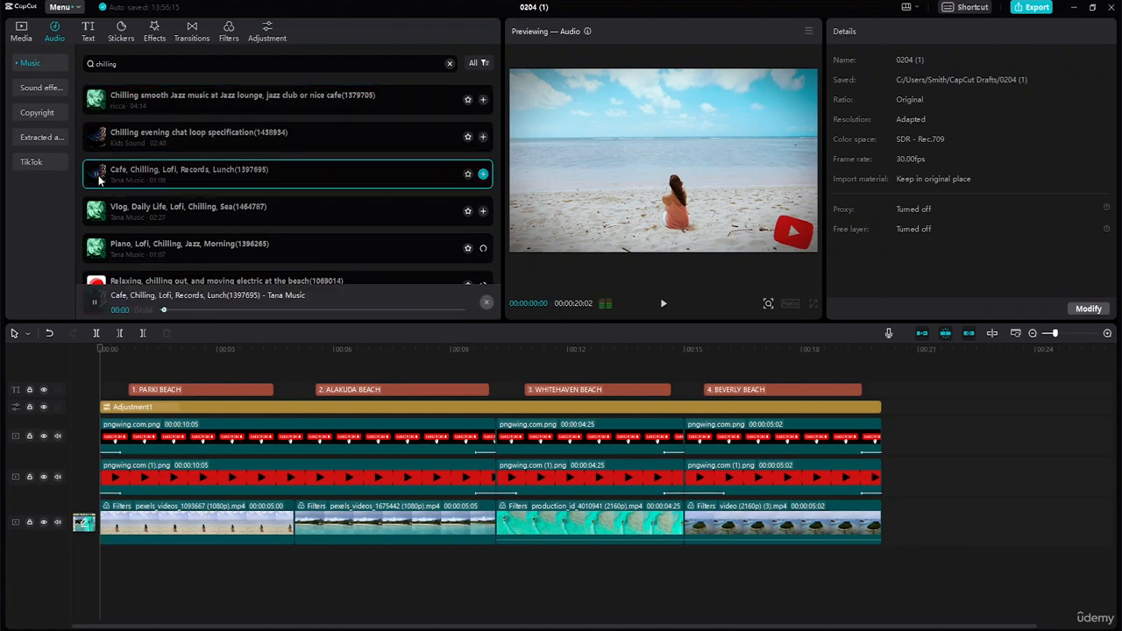
left_click(99, 214)
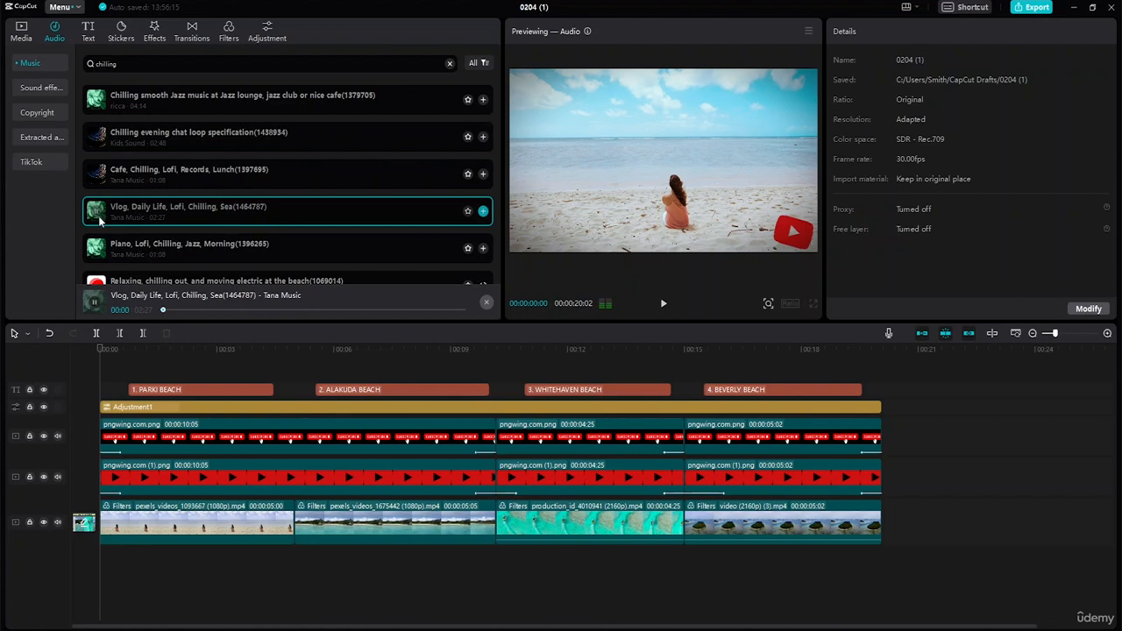
- Listen to the piano lofi and relaxing beach electric tracks, and replay "Chilling evening chat loop specification"
left_click(98, 256)
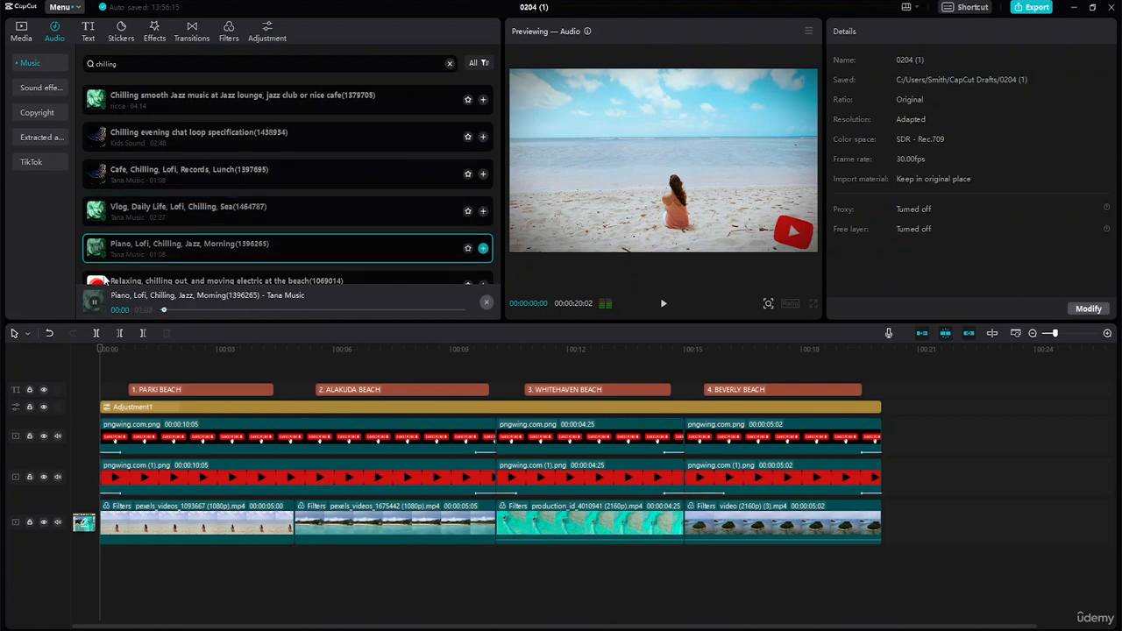
left_click(99, 285)
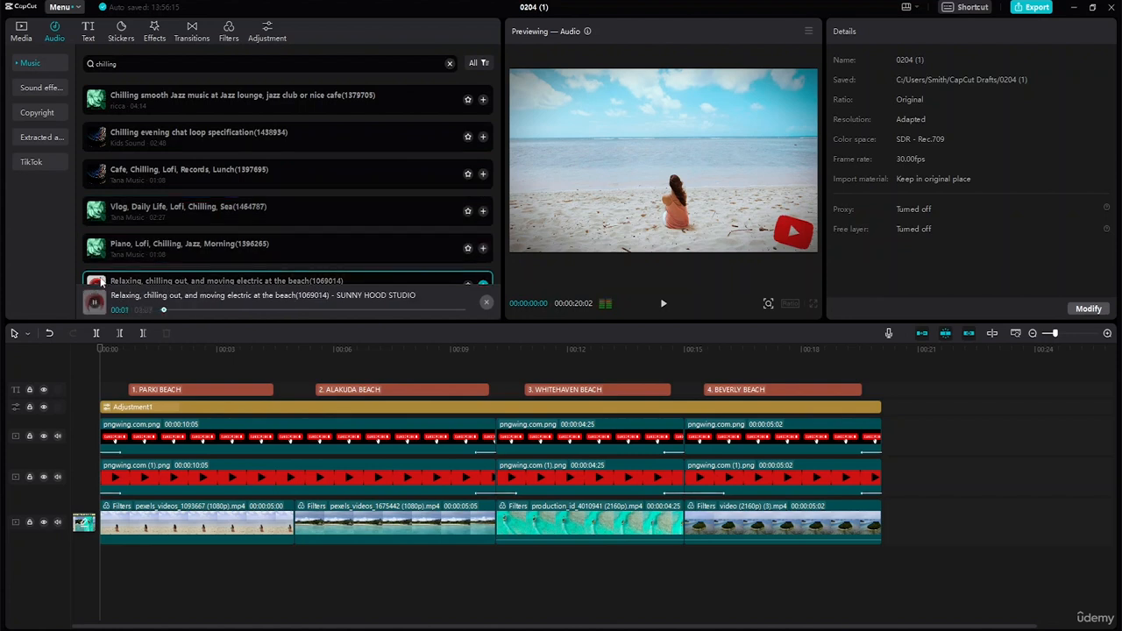
left_click(101, 141)
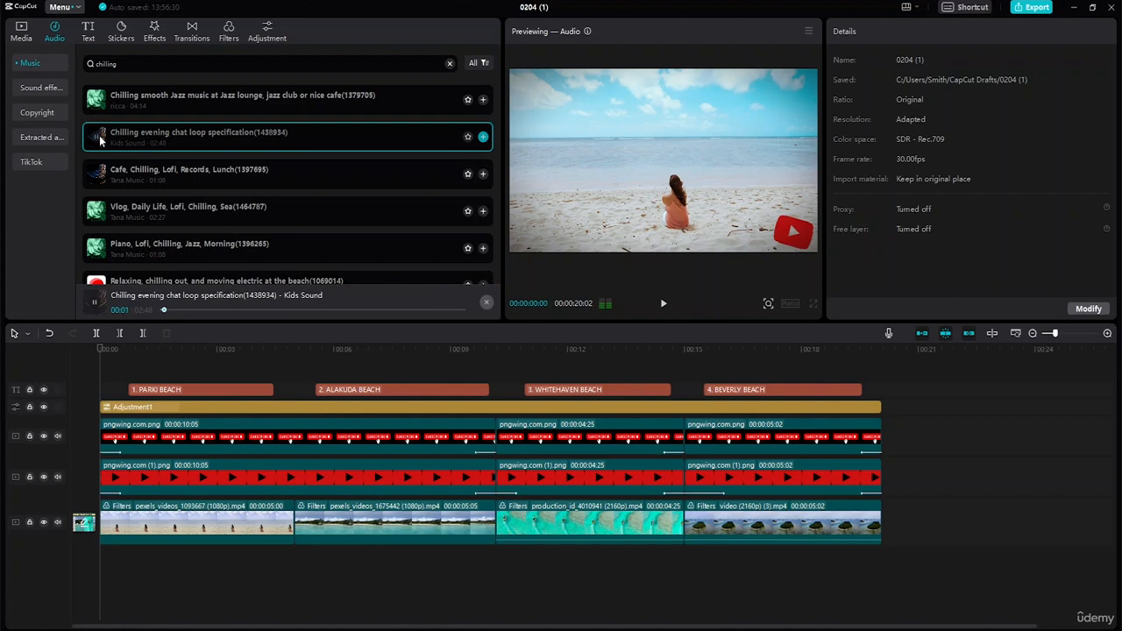
- Add "Chilling evening chat loop specification" below the beach clips and trim it to span exactly the video's full length
left_click_drag(151, 189, 122, 554)
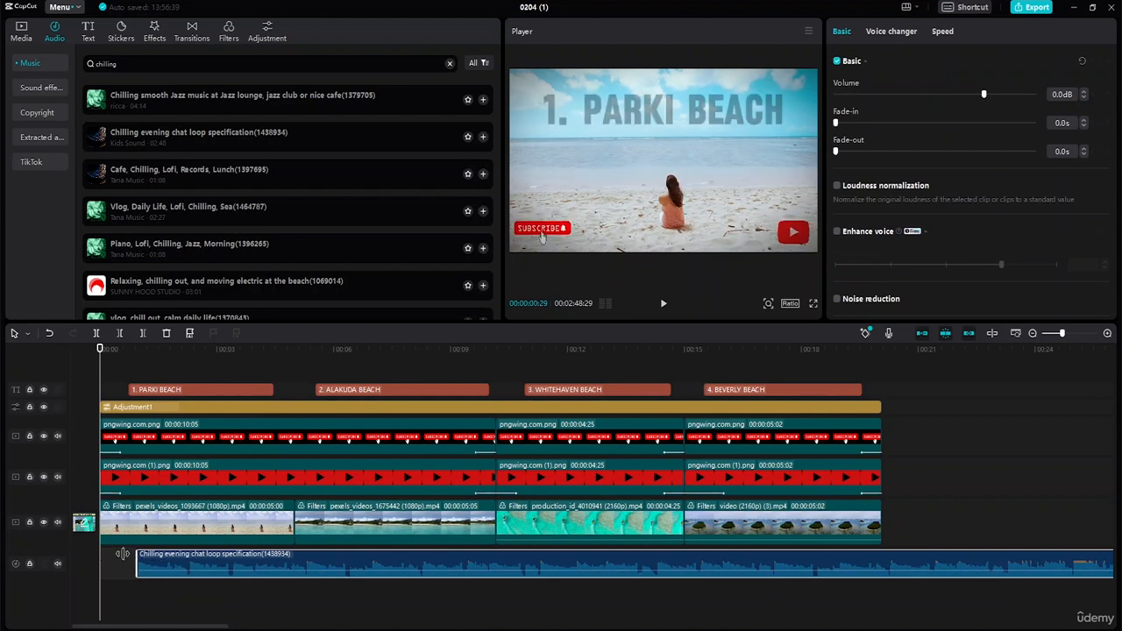
left_click(1021, 335)
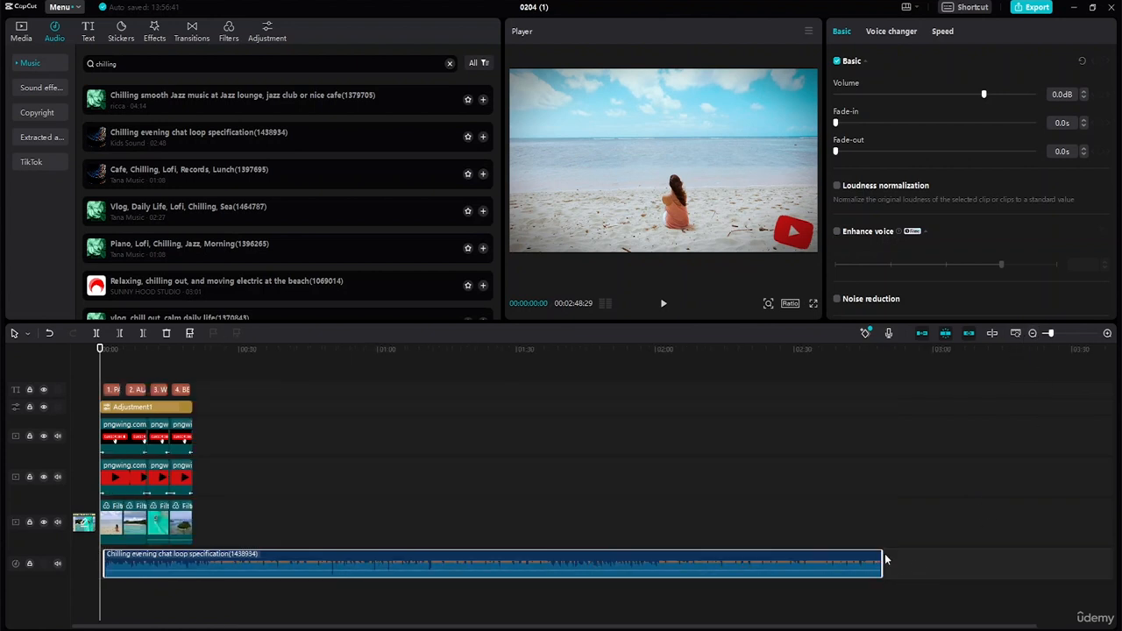
left_click_drag(880, 562, 194, 496)
left_click(251, 493)
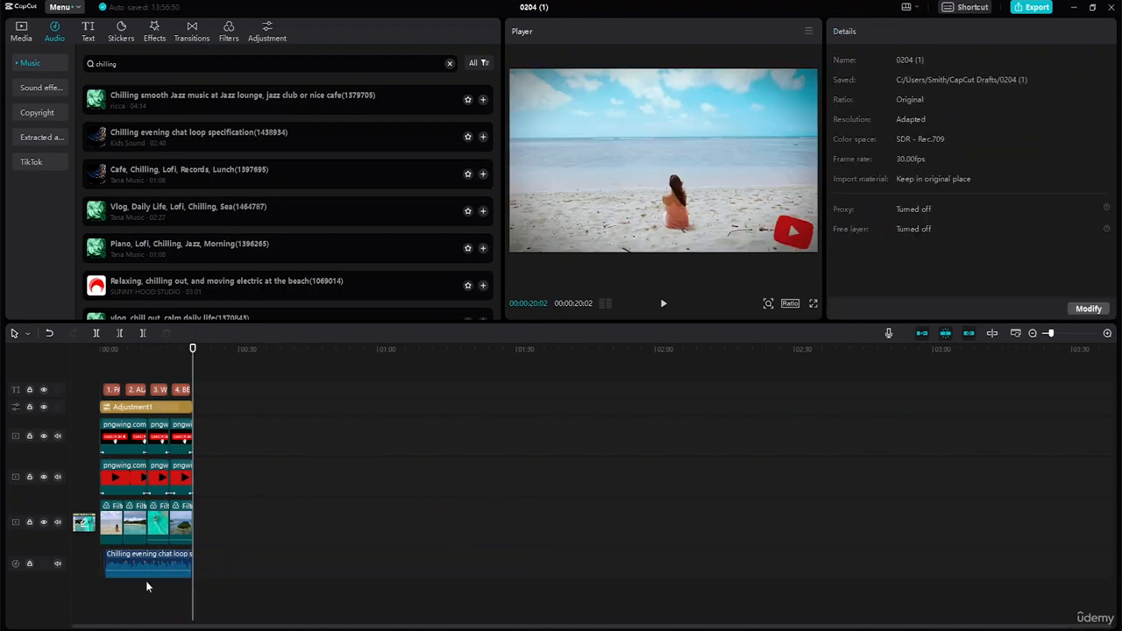
left_click_drag(145, 560, 185, 557)
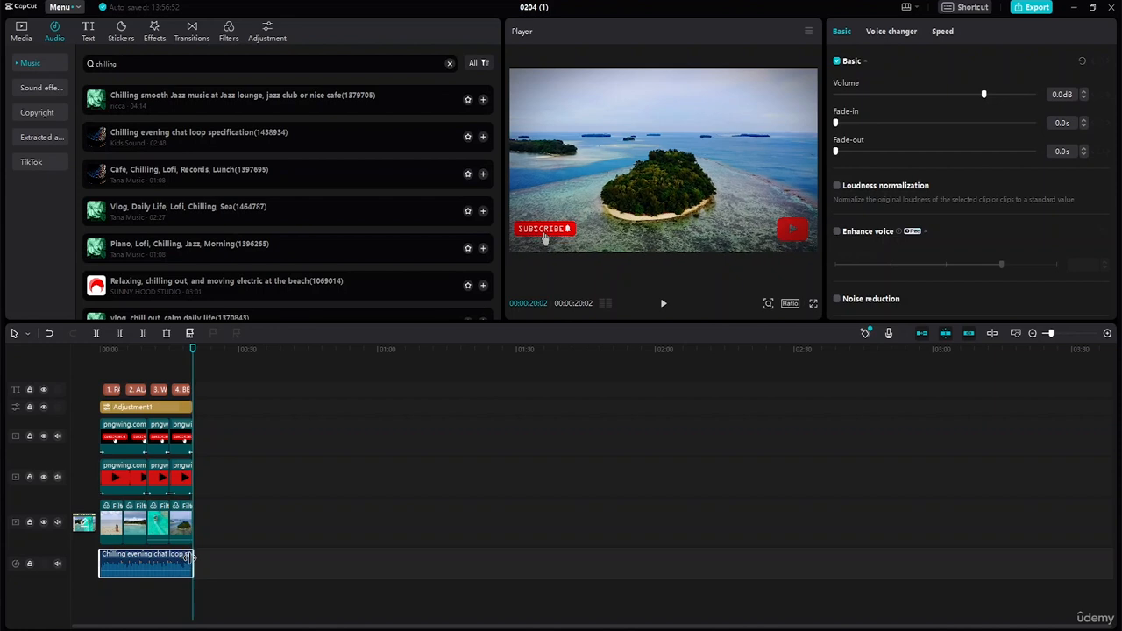
left_click(233, 554)
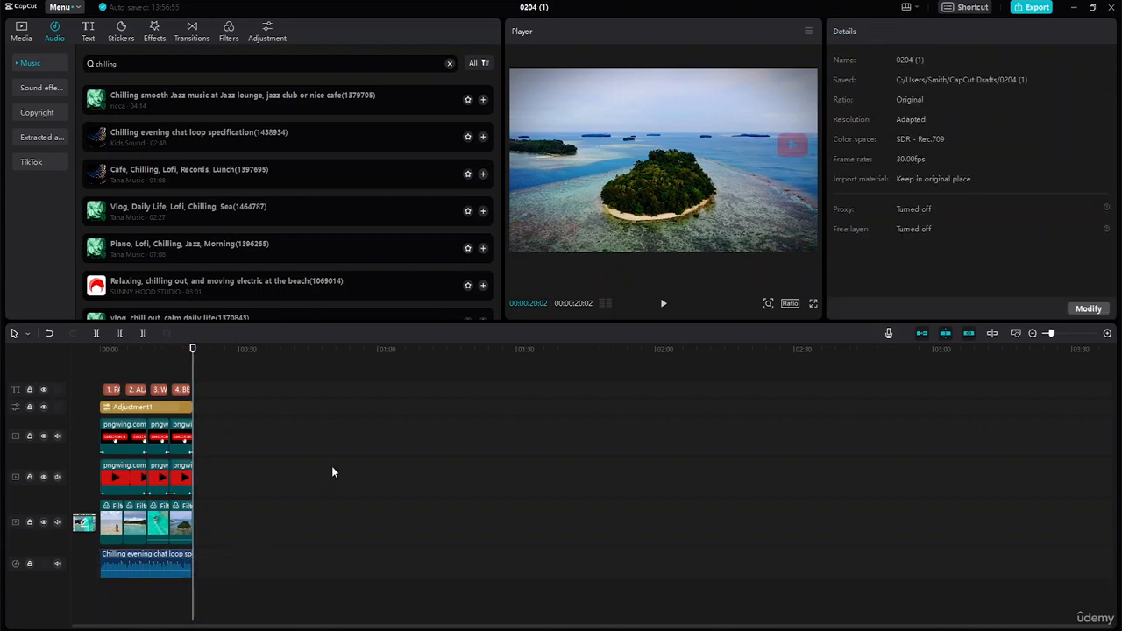
key("shift+z")
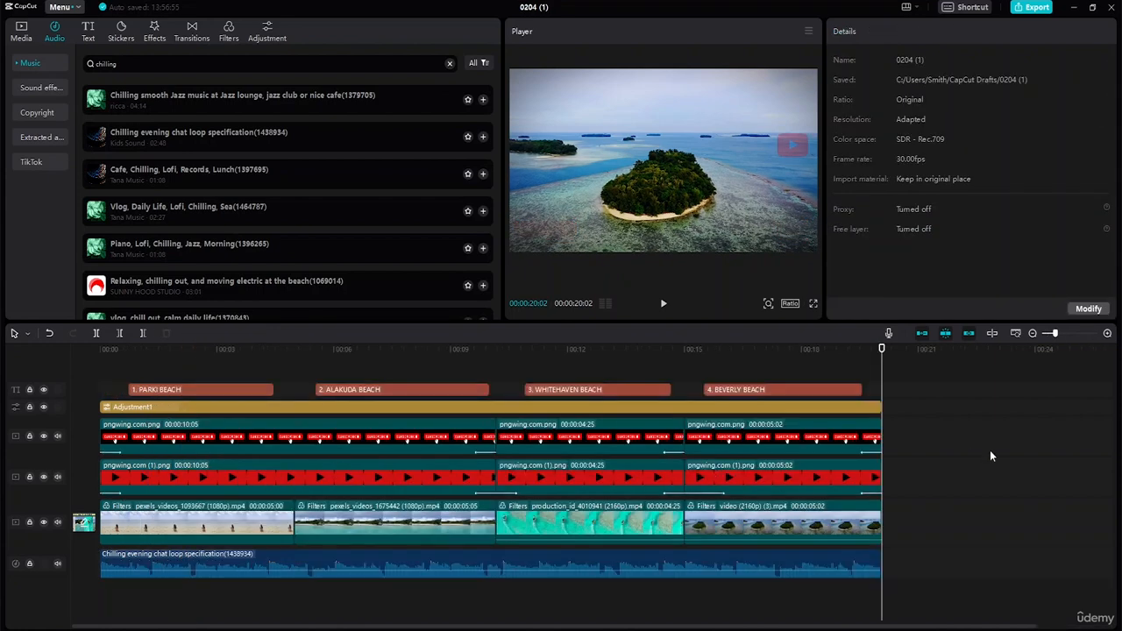
- Return the playhead to the start and set both the fade-in and fade-out of the background music to 0.5 s
left_click_drag(883, 350, 97, 351)
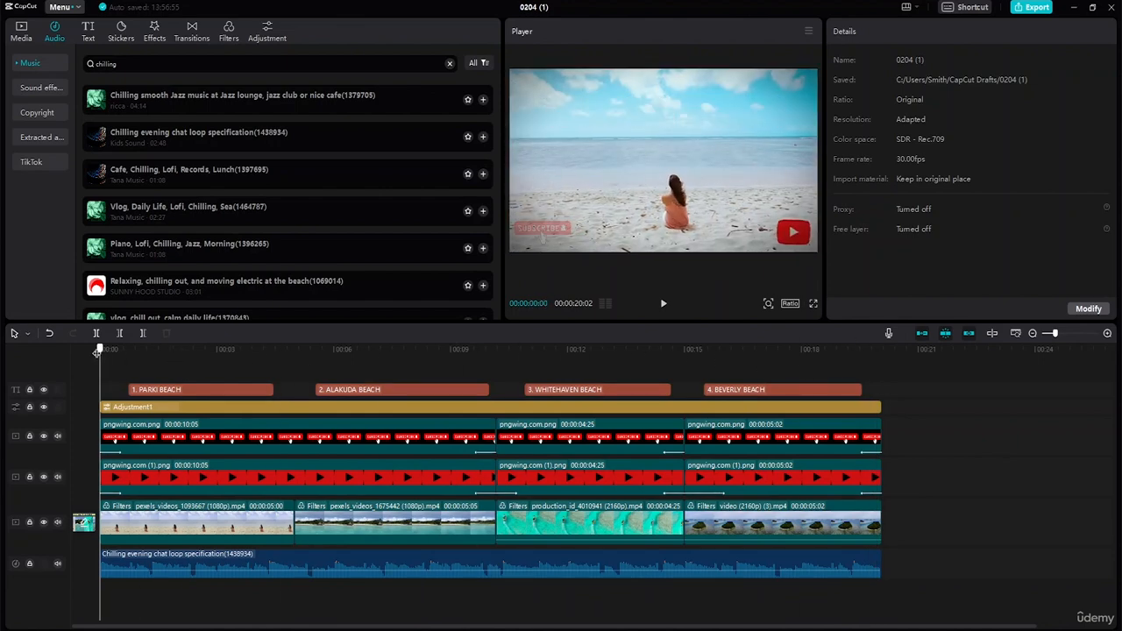
left_click(157, 574)
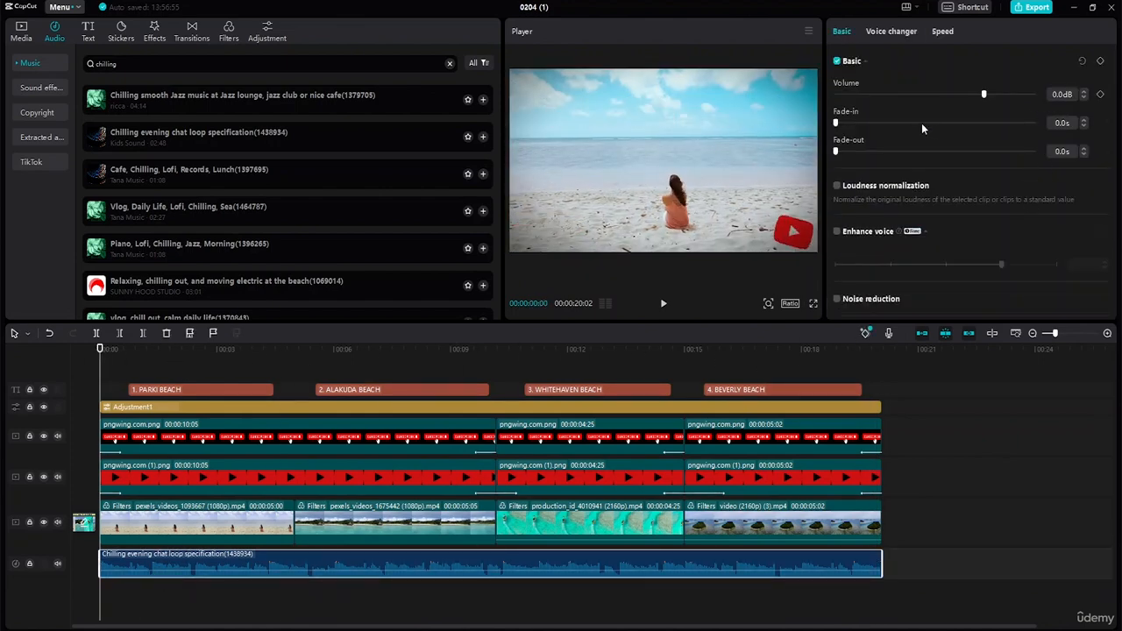
left_click(1083, 123)
left_click(1084, 123)
left_click(1083, 123)
left_click(1083, 123)
- Play the finished video from the start to check the clips together with the background music
left_click(663, 305)
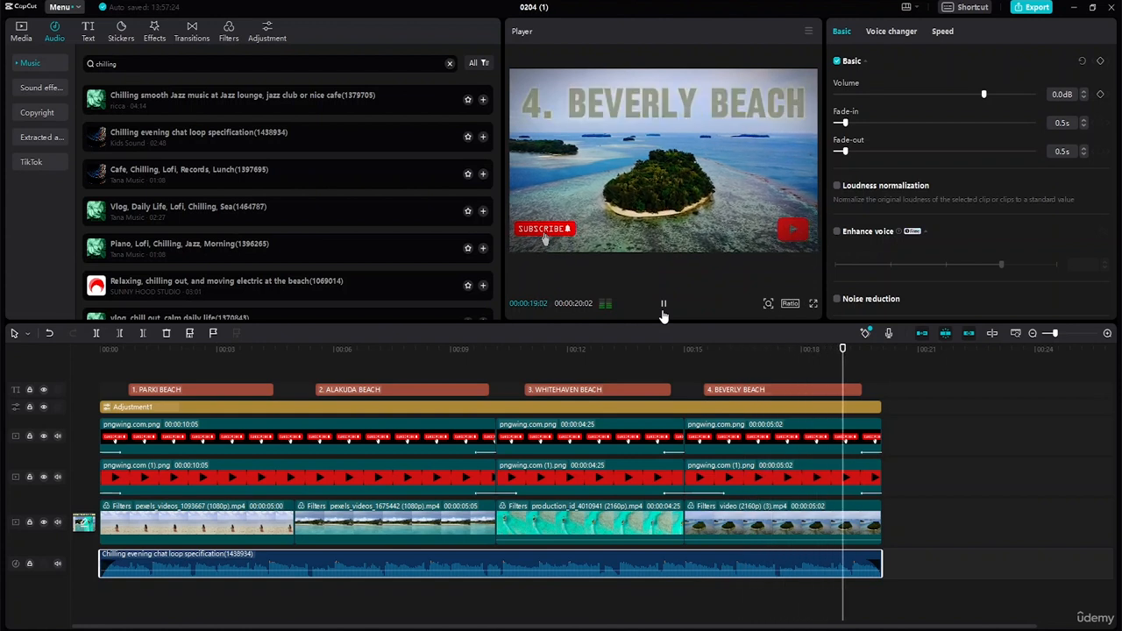
left_click(664, 310)
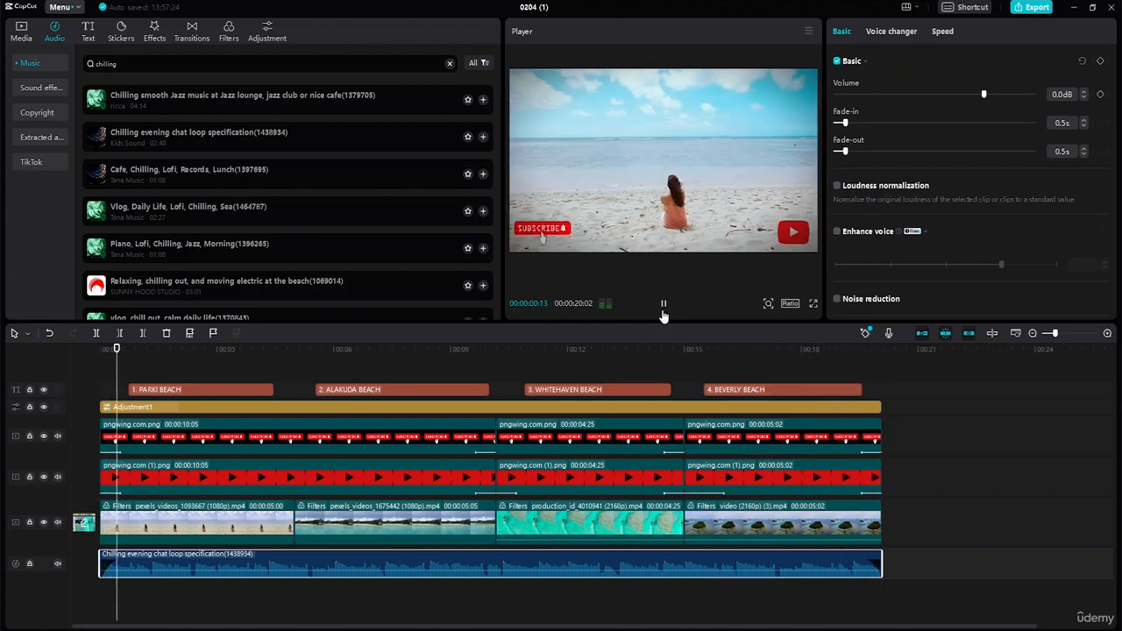
left_click(664, 311)
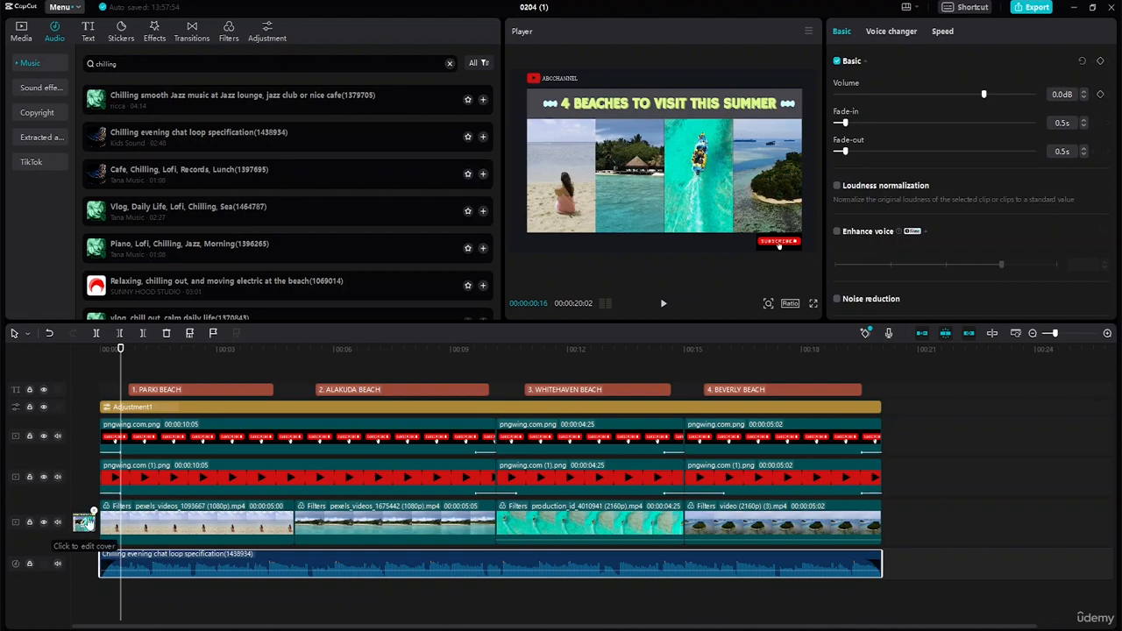
- Export the video as "Youtube Video" with its cover at 1080P, H.264, mp4, 30fps into the tutorial resource folder's Videos subfolder
left_click(1036, 9)
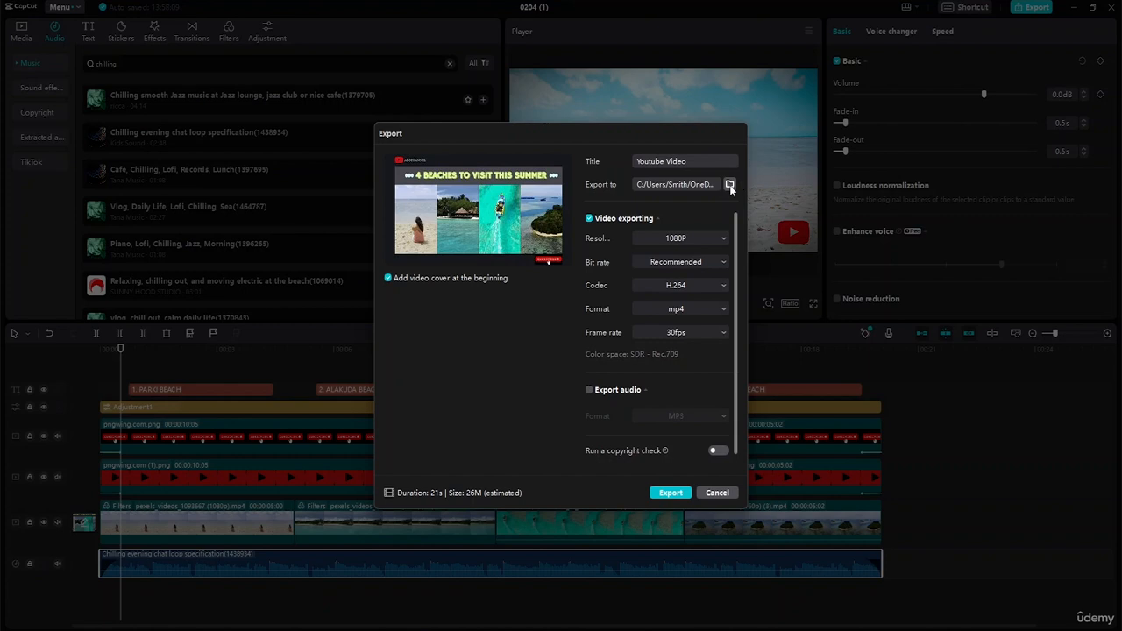
left_click(729, 185)
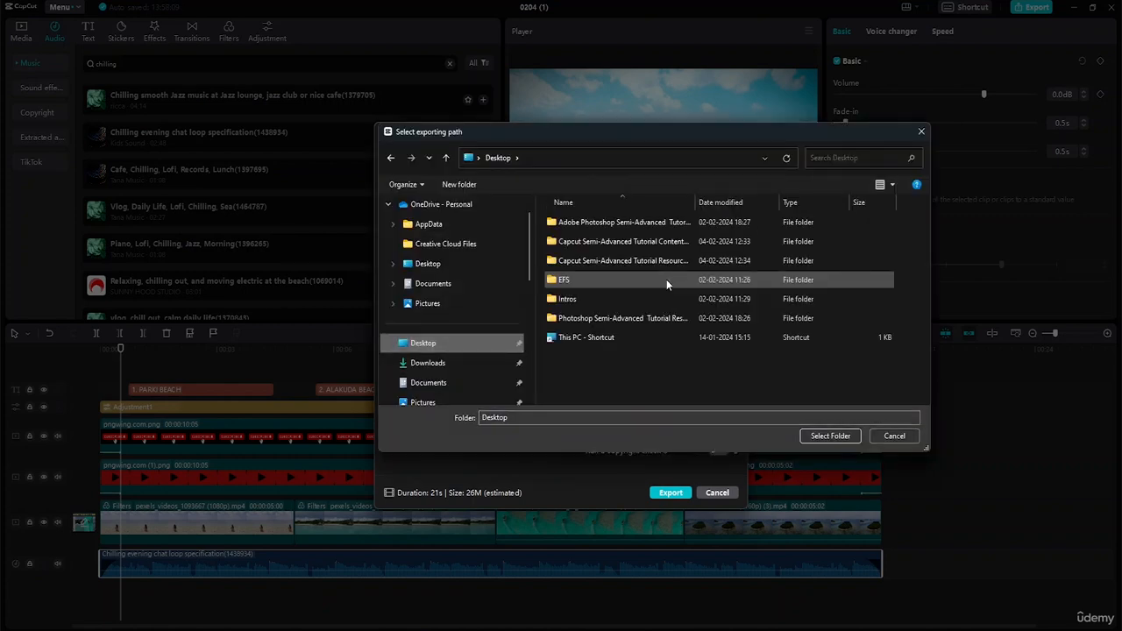
double_click(624, 260)
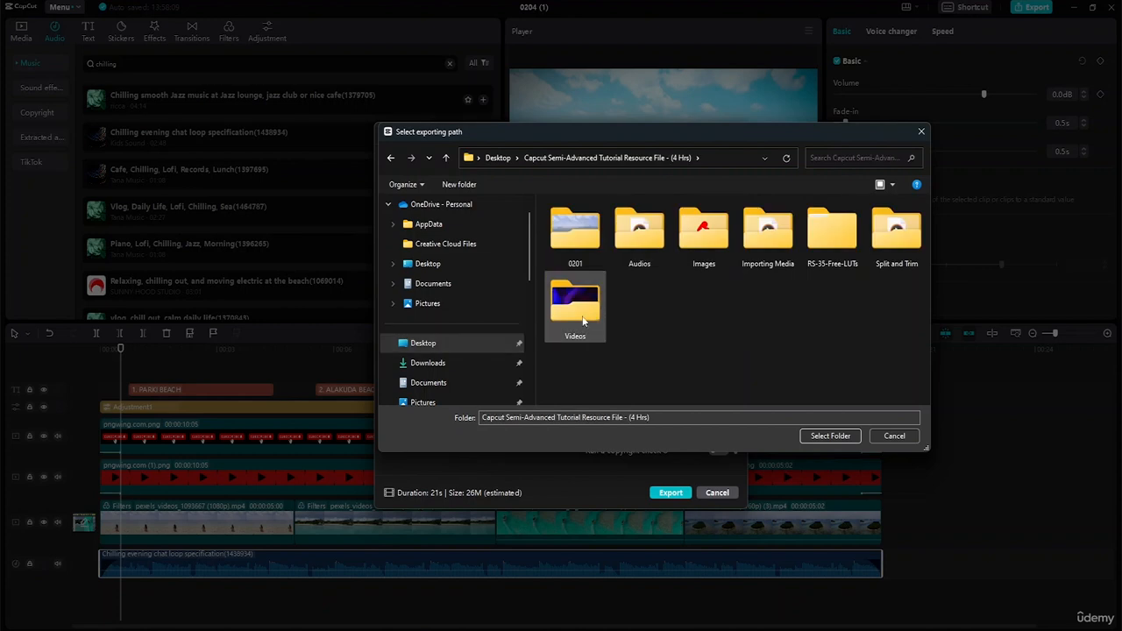
left_click(581, 321)
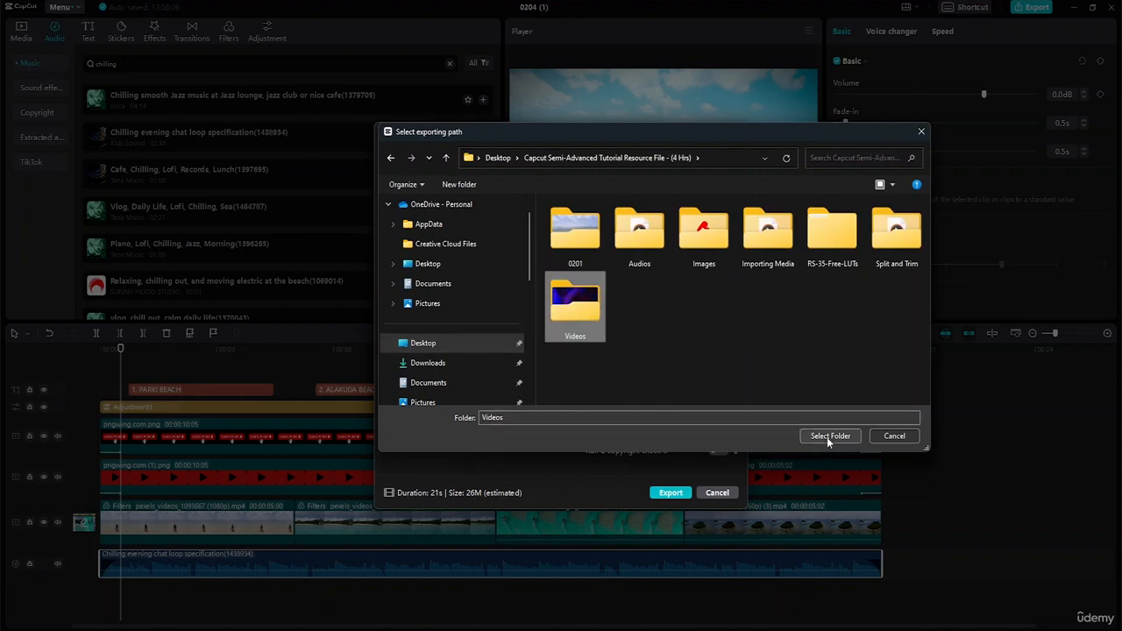
left_click(828, 435)
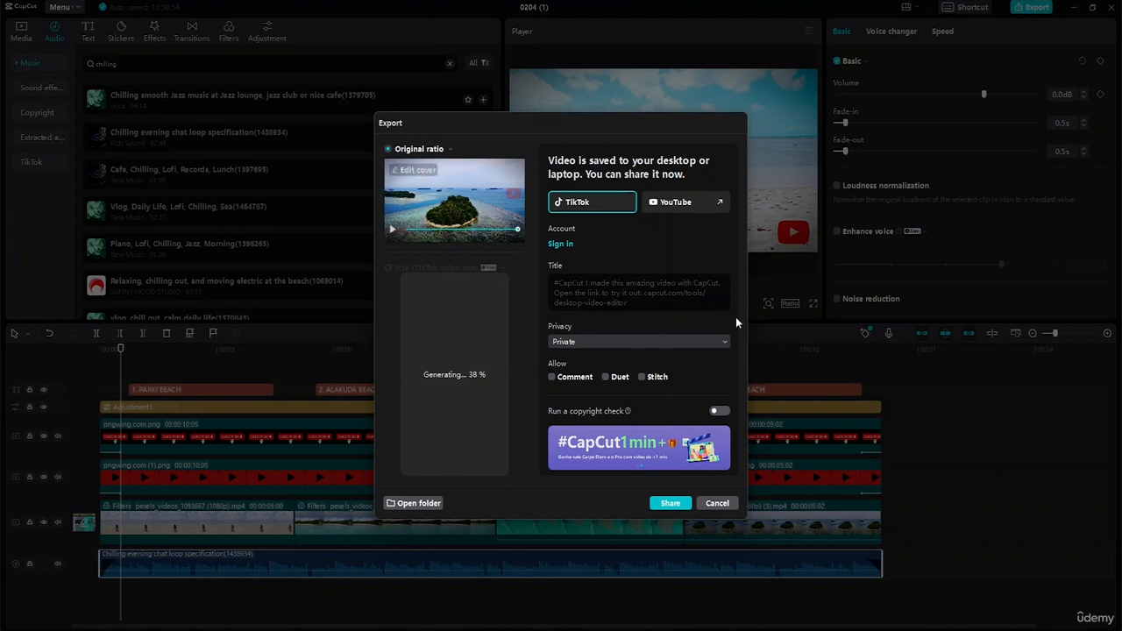
left_click(712, 503)
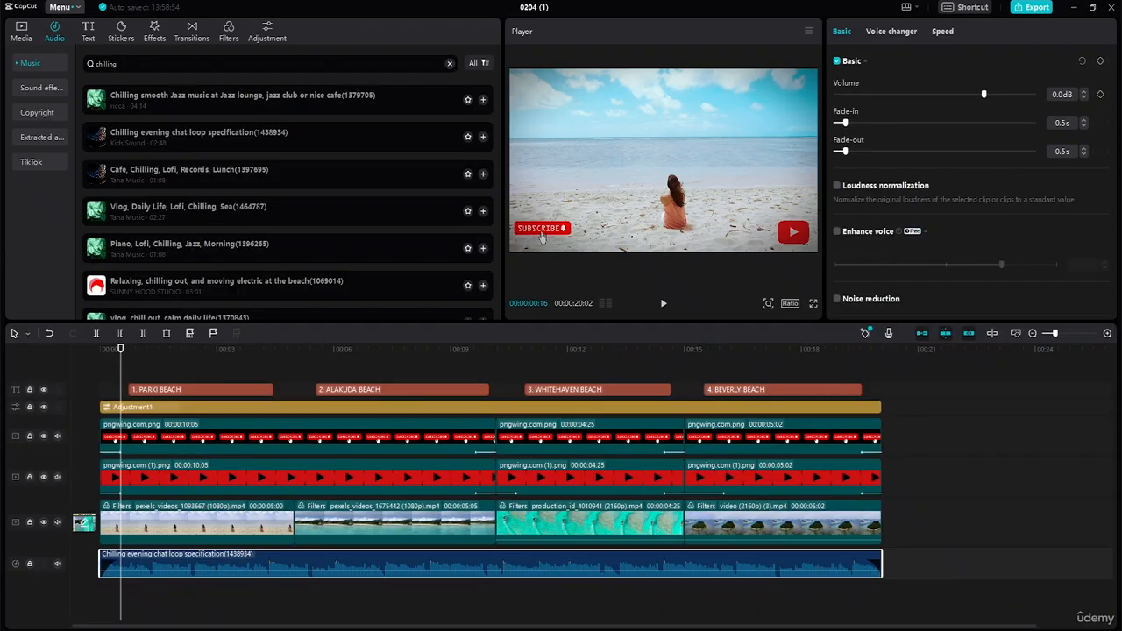
- Switch to File Explorer and open the Youtube Video folder under Desktop, the Capcut tutorial resource folder and Videos
key("super+e")
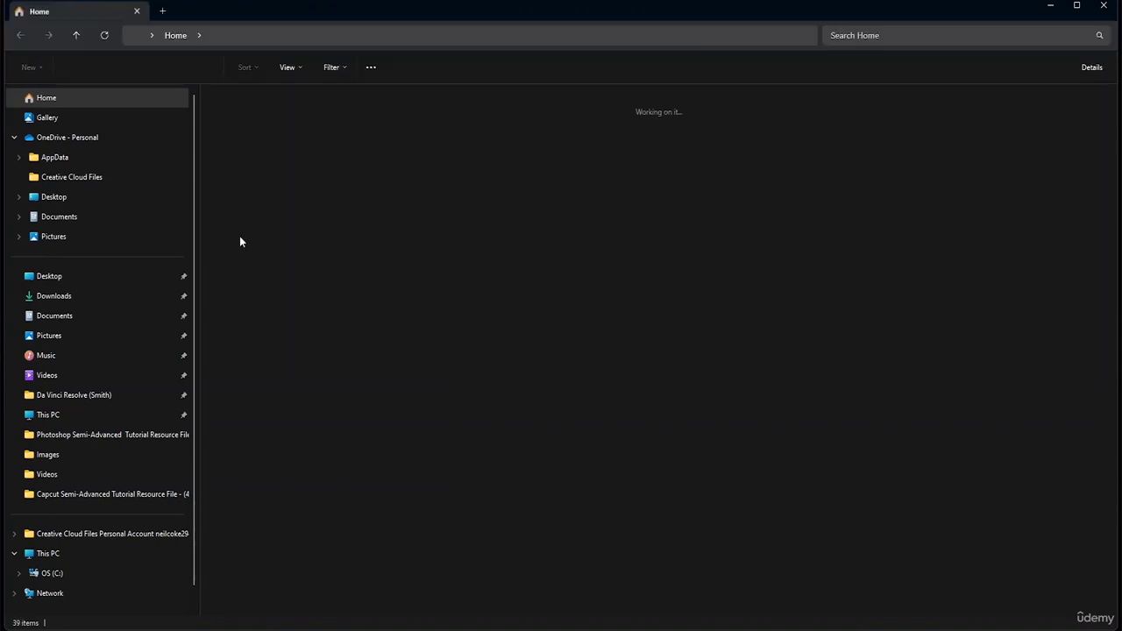
left_click(117, 277)
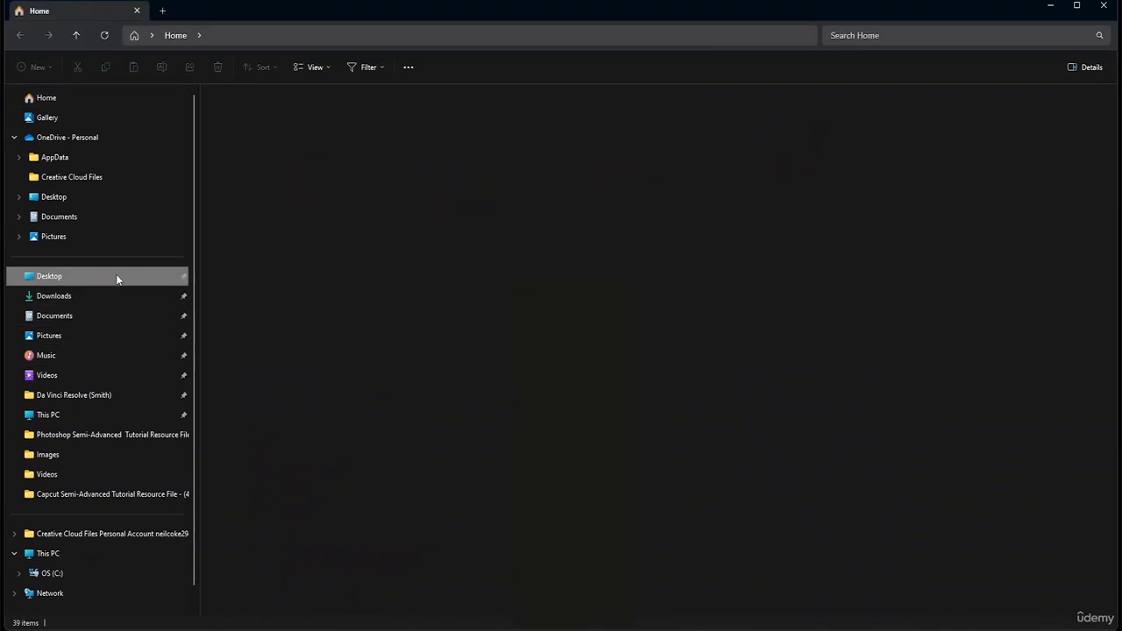
double_click(388, 174)
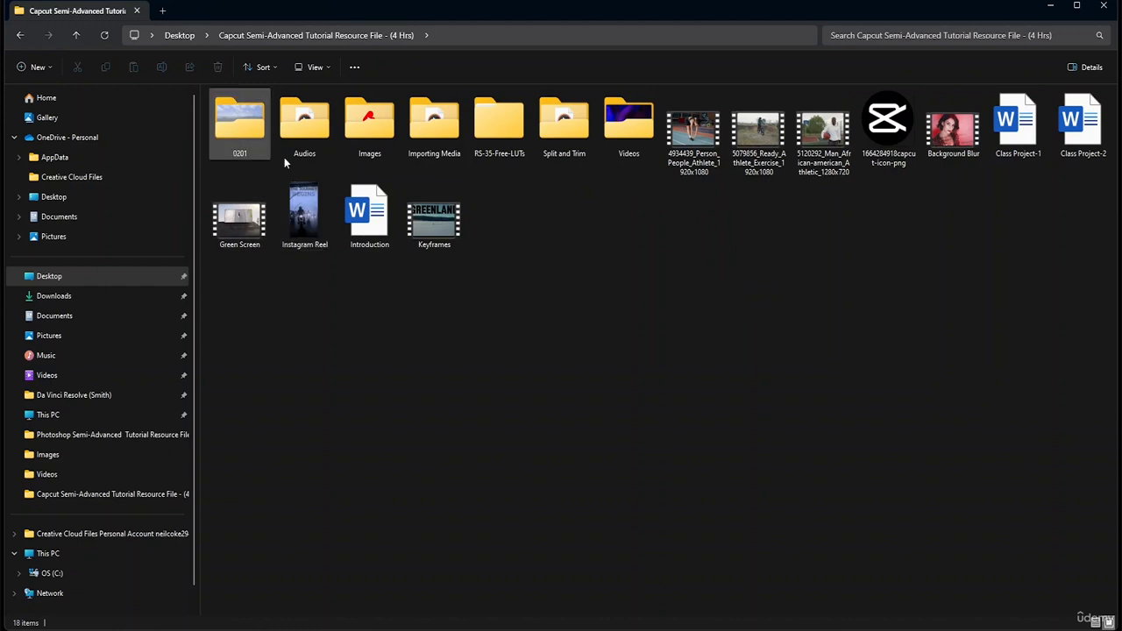
double_click(616, 138)
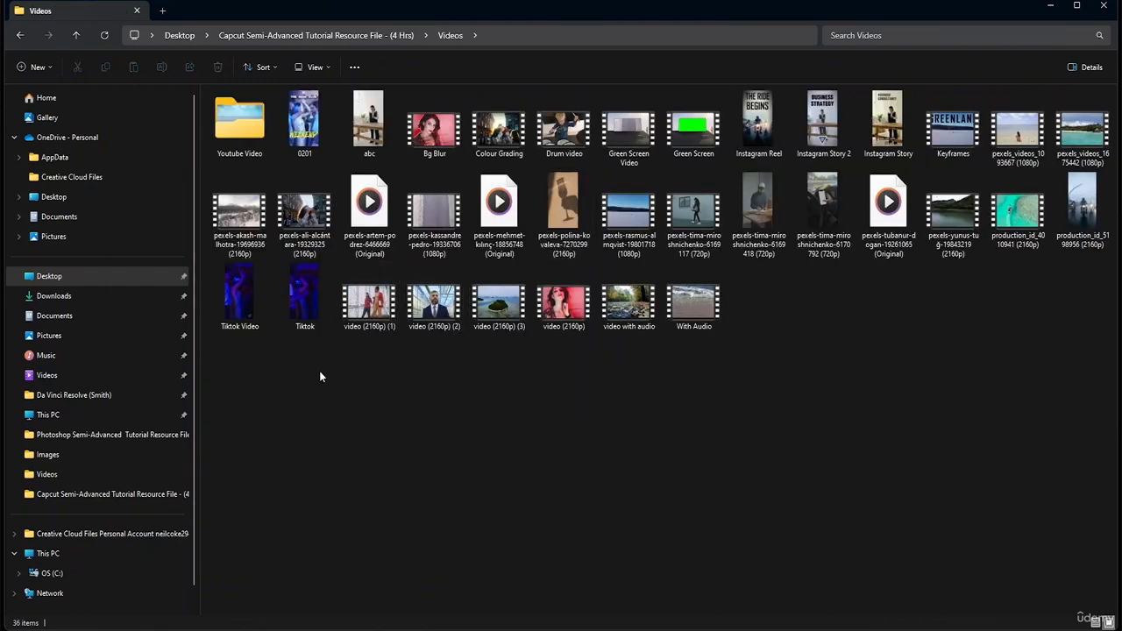
double_click(257, 138)
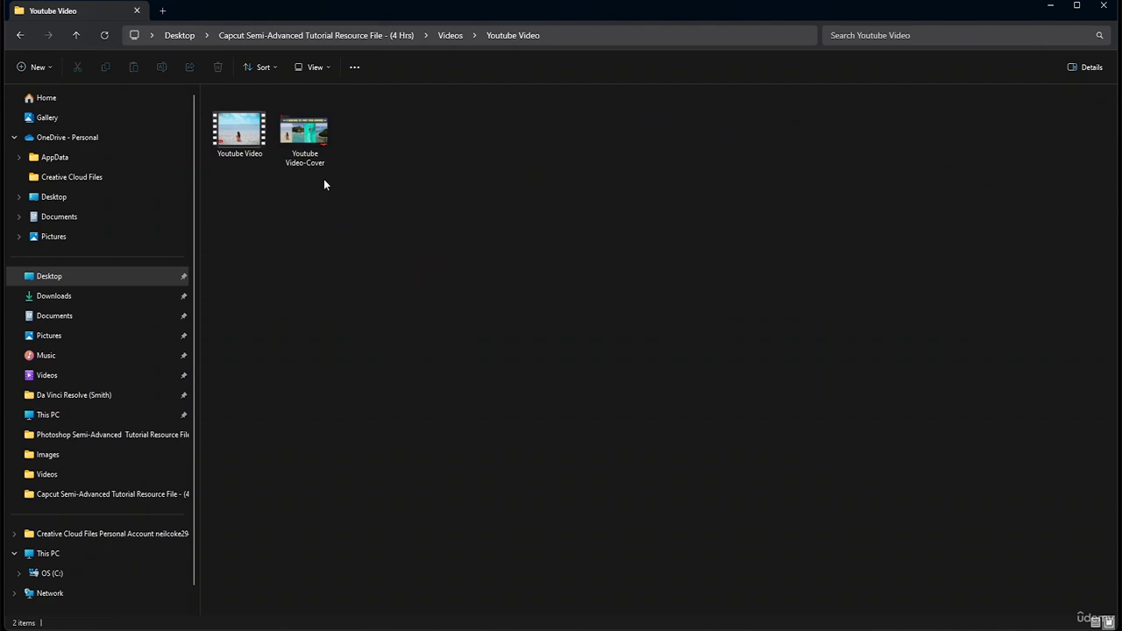
- View the exported "Youtube Video-Cover" image and close it
left_click(247, 148)
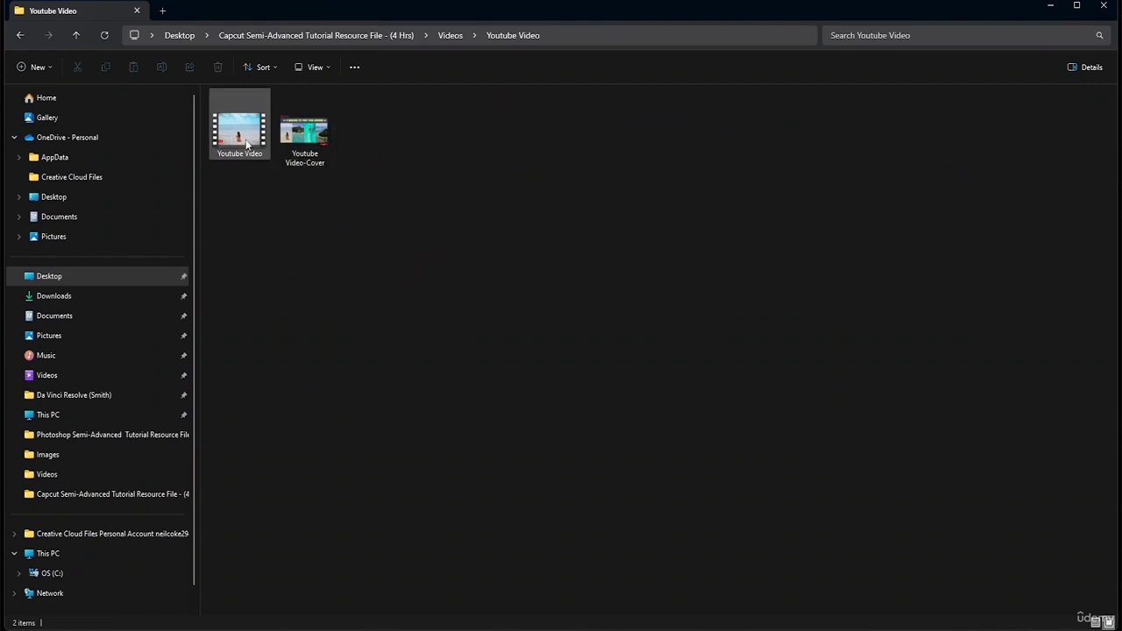
left_click(312, 153)
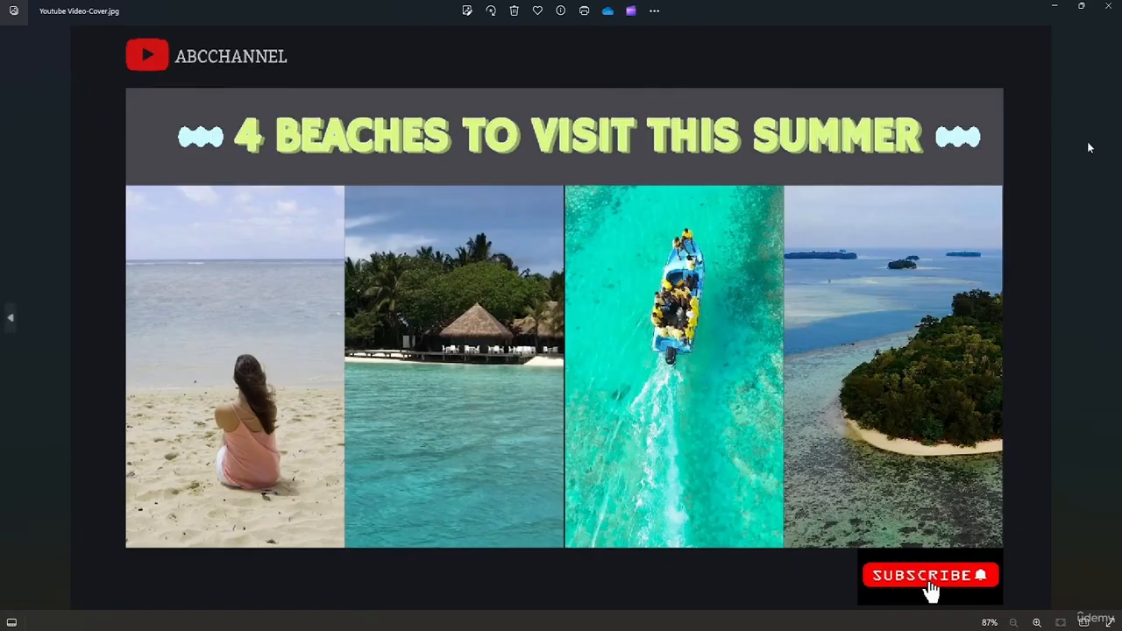
left_click(1103, 6)
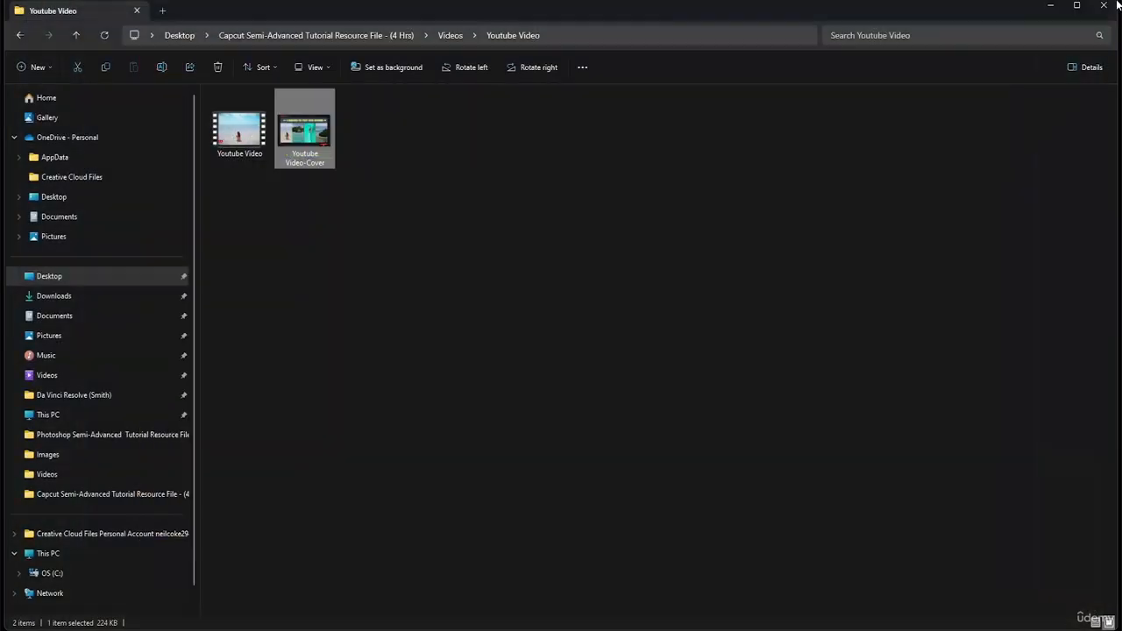
- Watch the exported "Youtube Video" in the media player, close it and return to the CapCut project
double_click(237, 156)
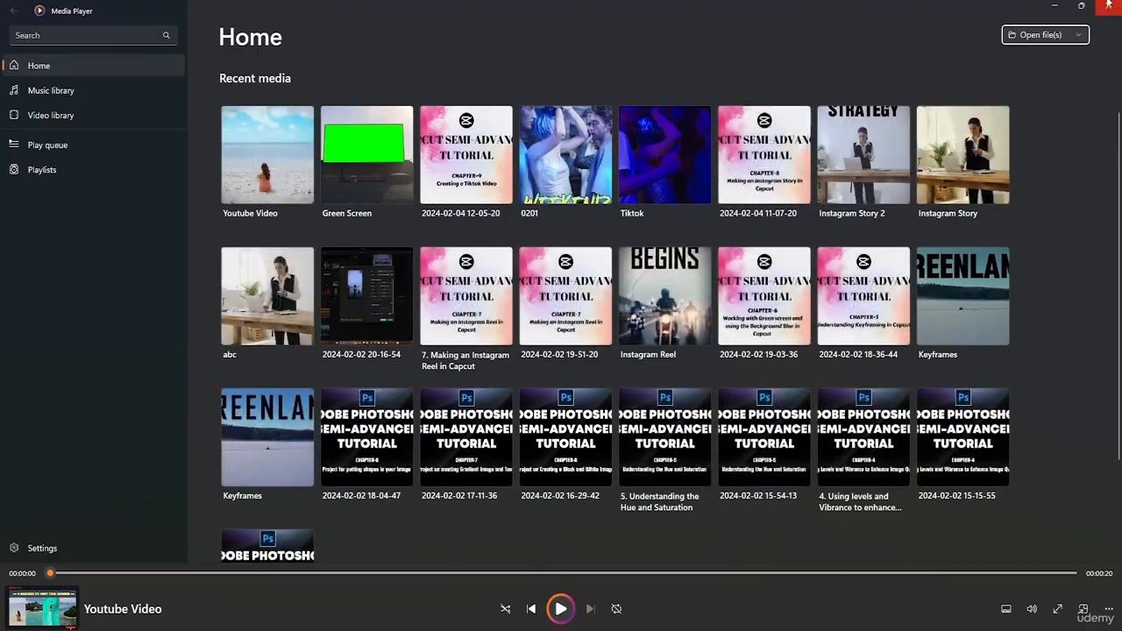
left_click(1108, 6)
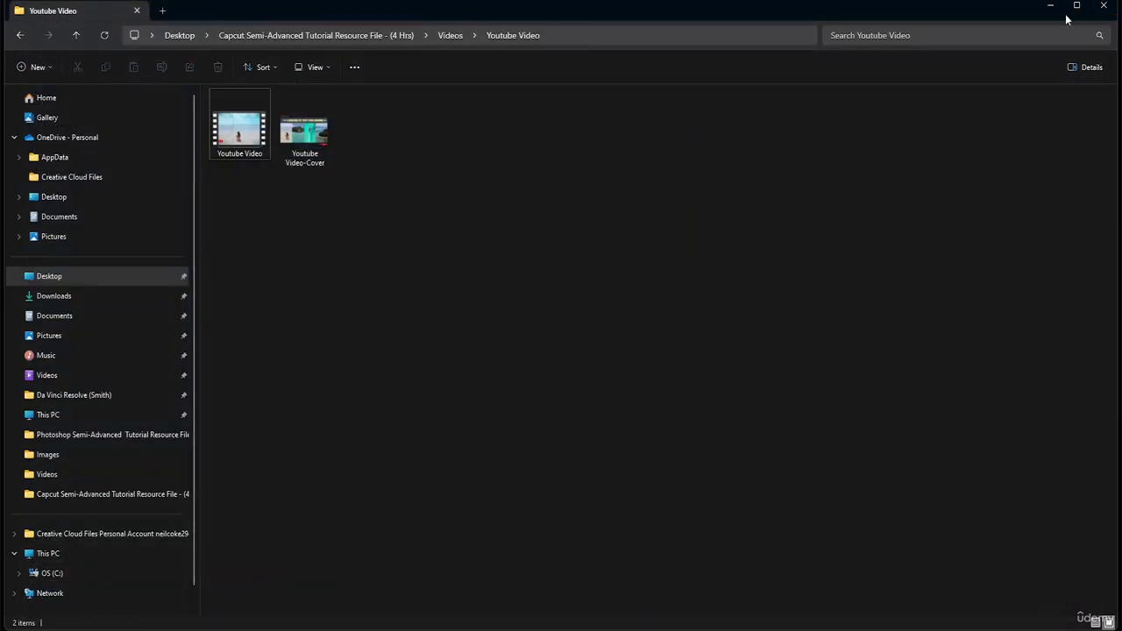
left_click(1103, 6)
left_click(920, 454)
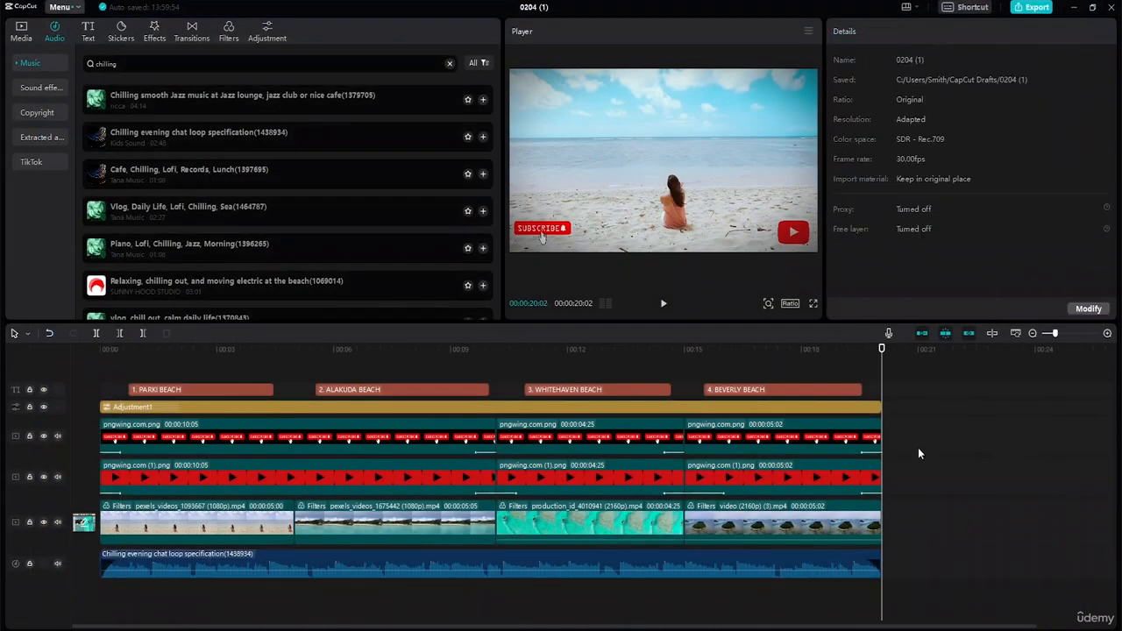